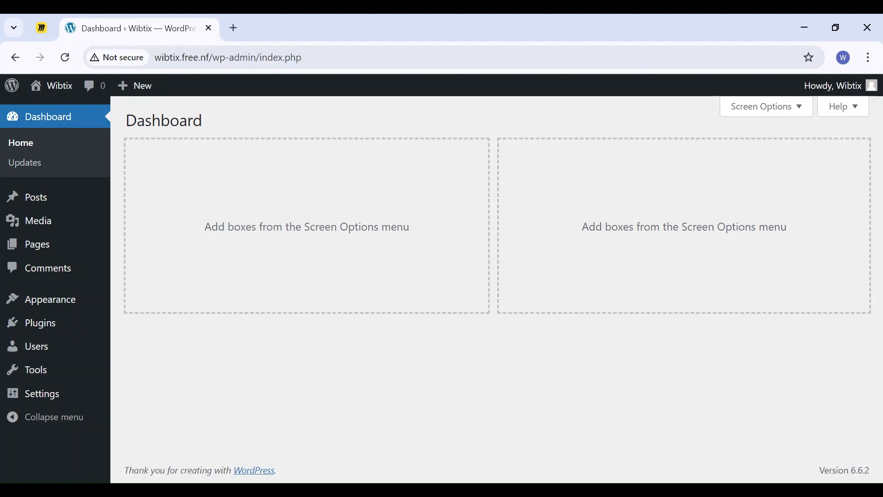
- Open the theme Customizer in a new browser tab and show the installed Themes page in the current one
mouse_move(73, 299)
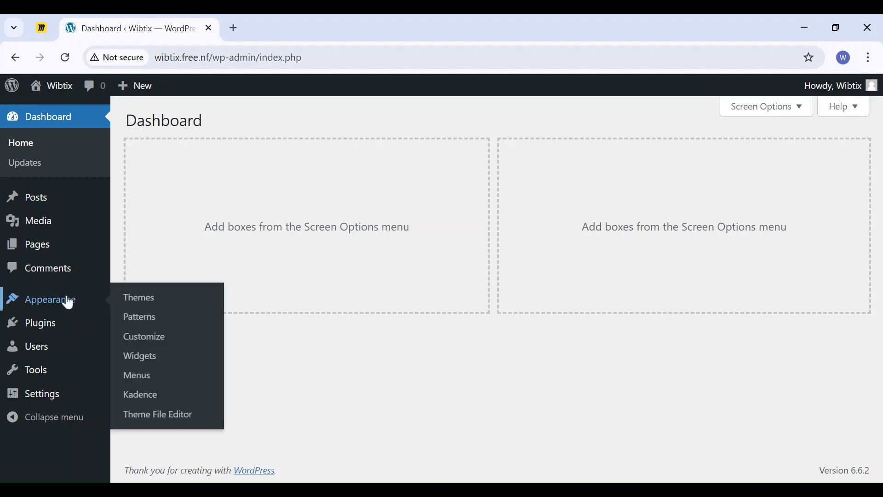
middle_click(152, 344)
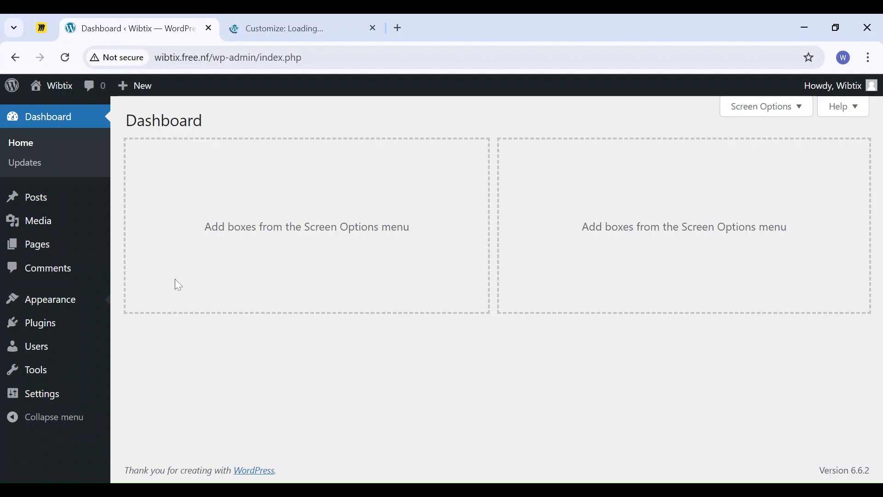
mouse_move(58, 303)
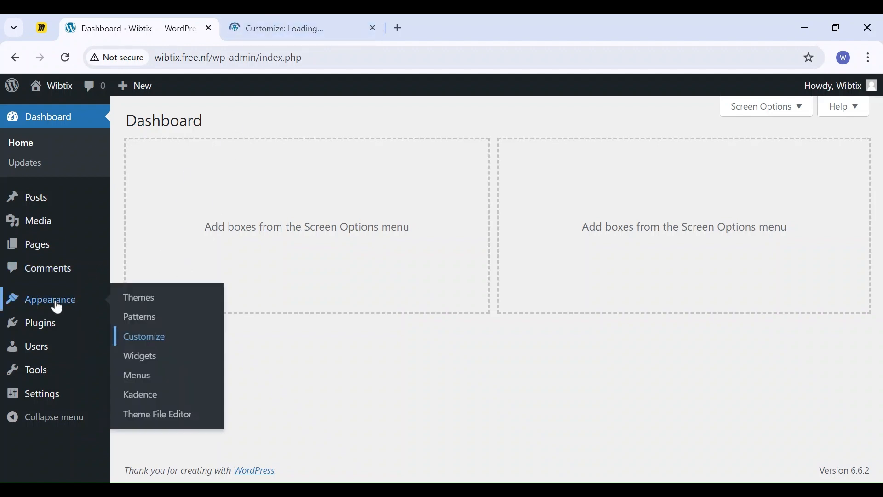
click(143, 300)
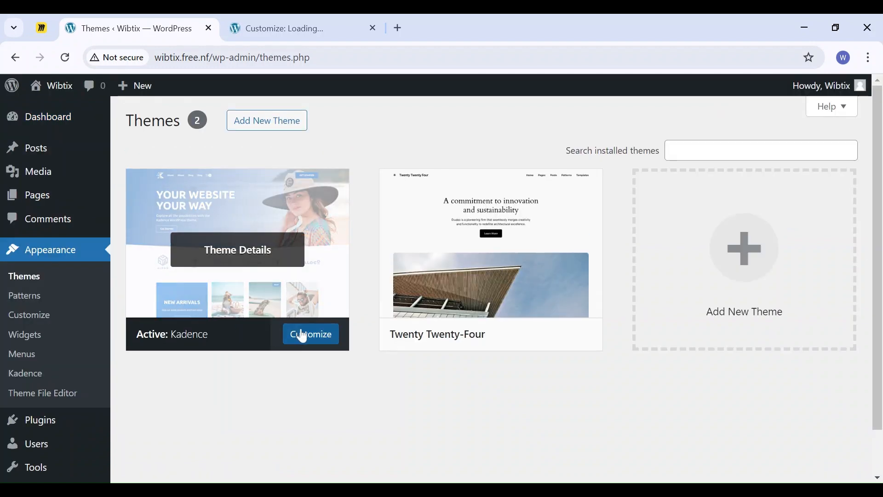
- Open a second Customizer from the active Kadence theme, close that duplicate and return to the first Customizer tab
middle_click(302, 336)
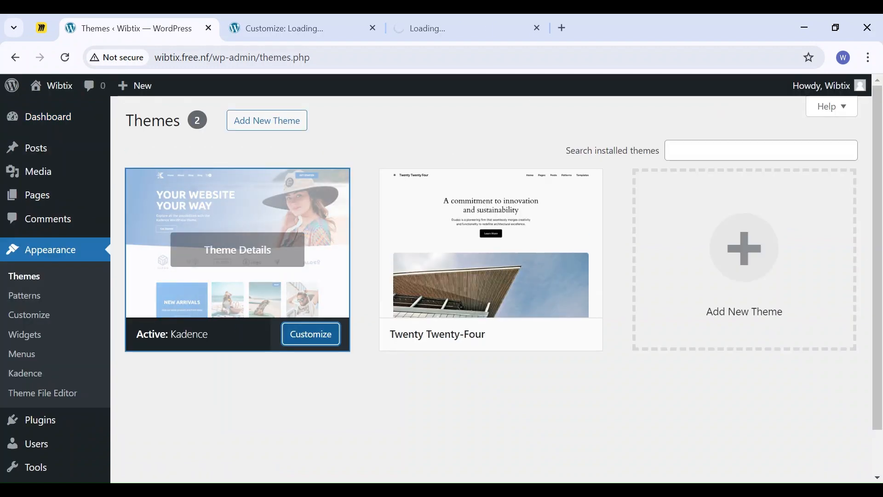
click(435, 20)
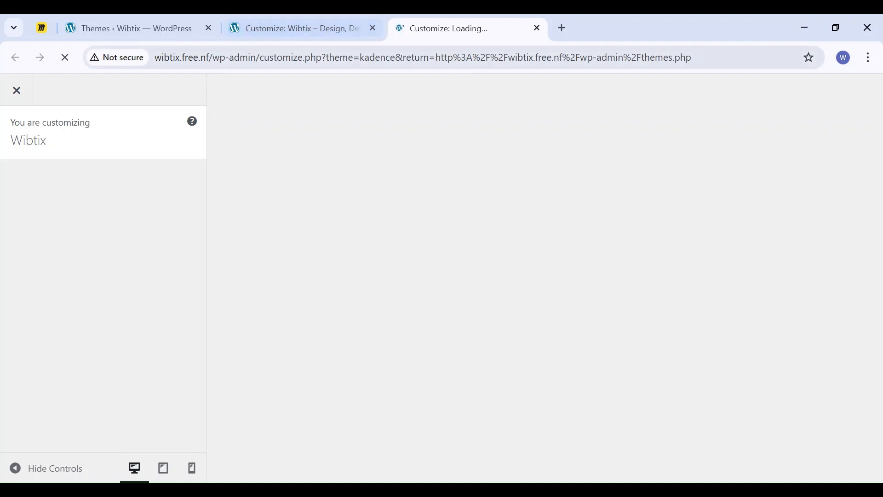
click(289, 27)
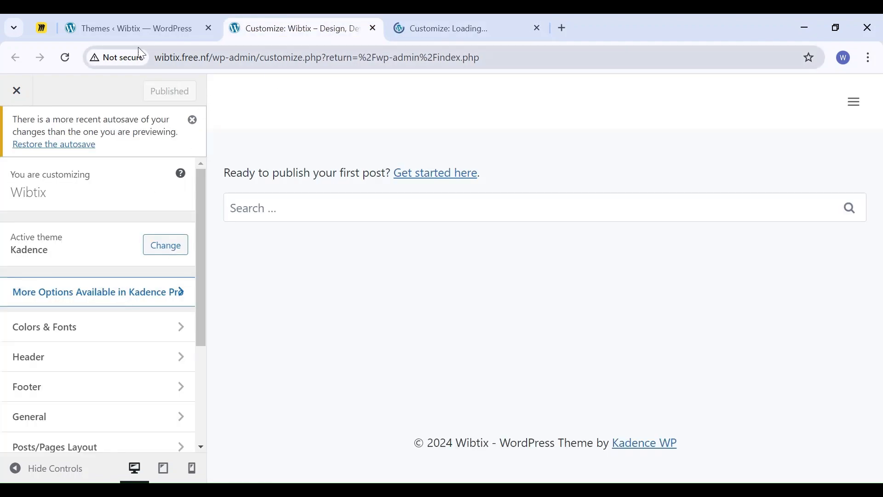
click(161, 23)
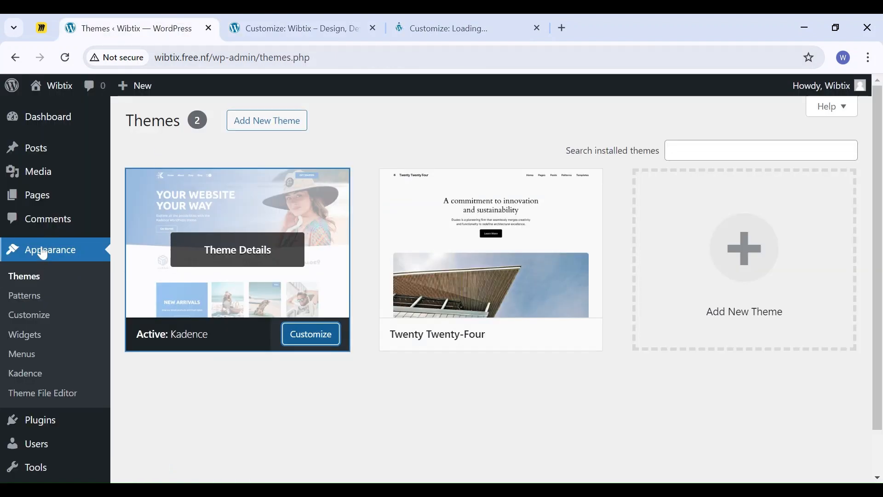
click(360, 30)
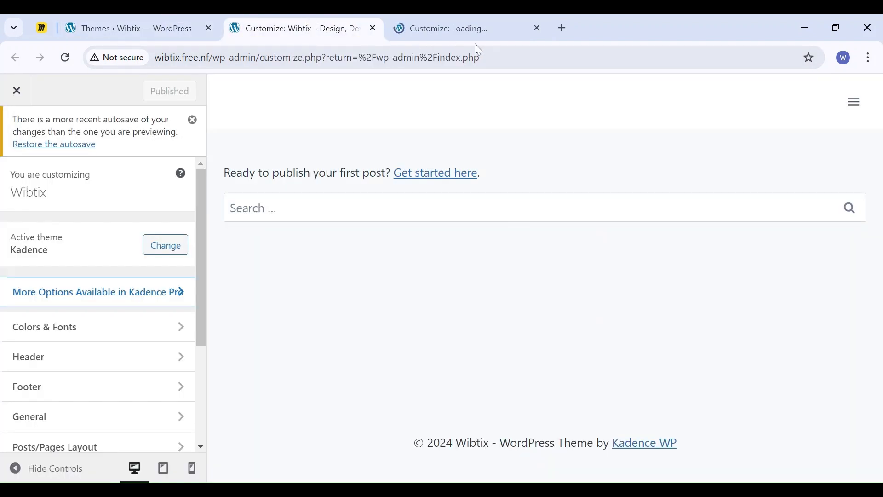
click(538, 28)
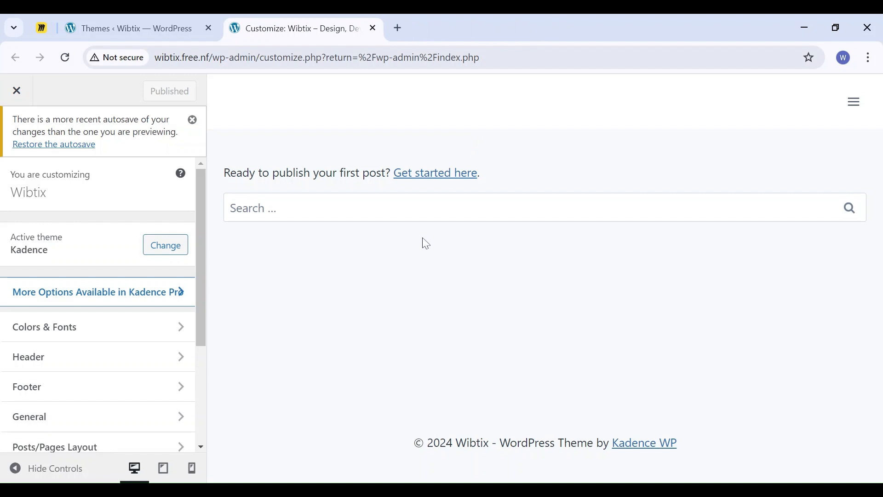
- Dismiss the autosave notice in the Customizer and open the General settings section
click(193, 120)
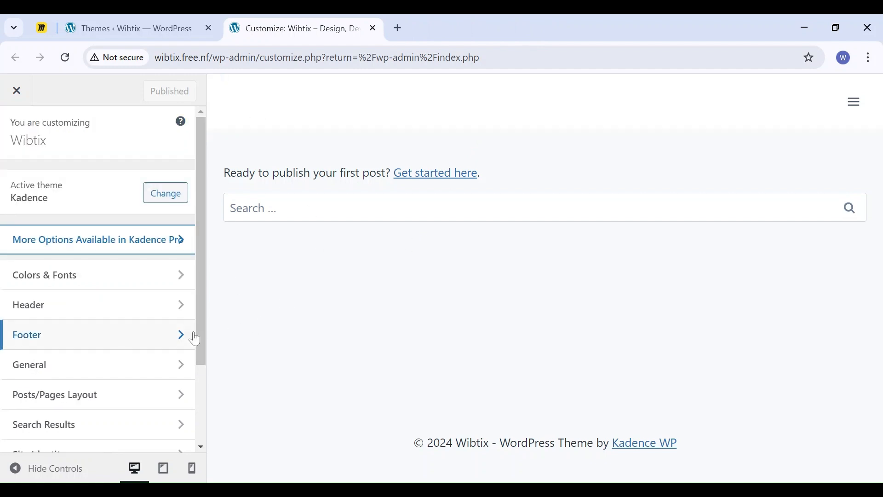
scroll(195, 339, down, 3)
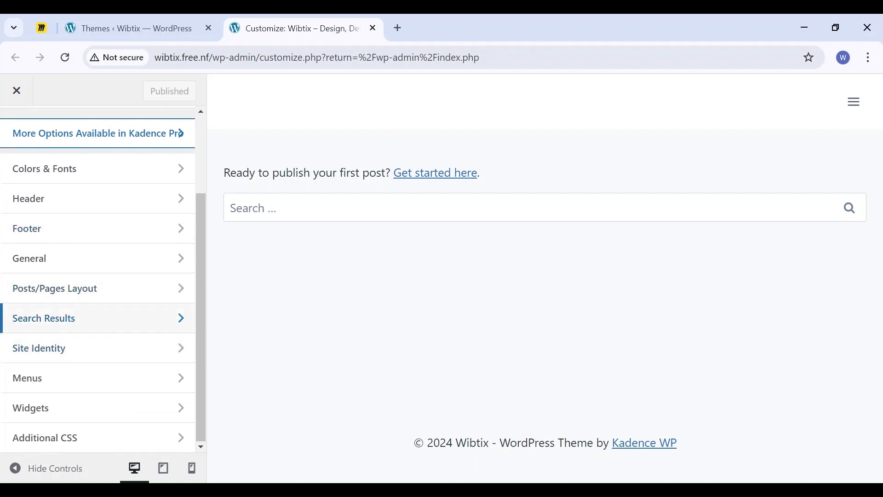
click(69, 270)
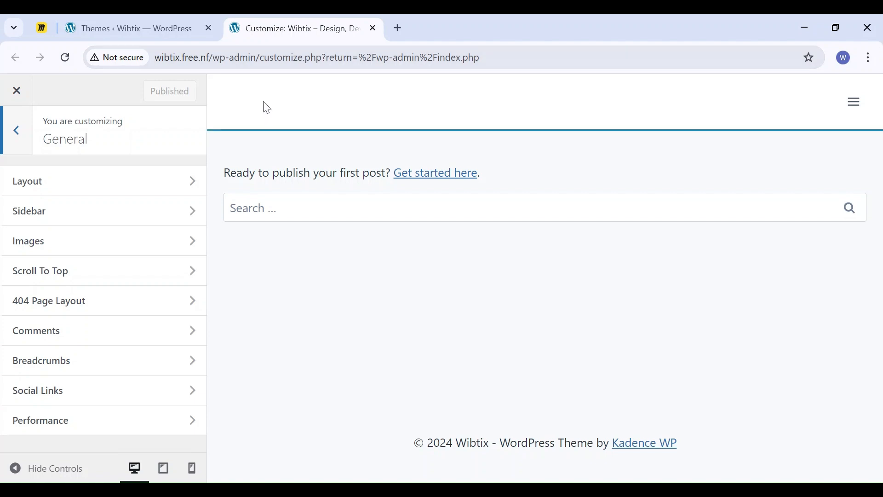
drag(209, 57, 154, 62)
key(ctrl+c)
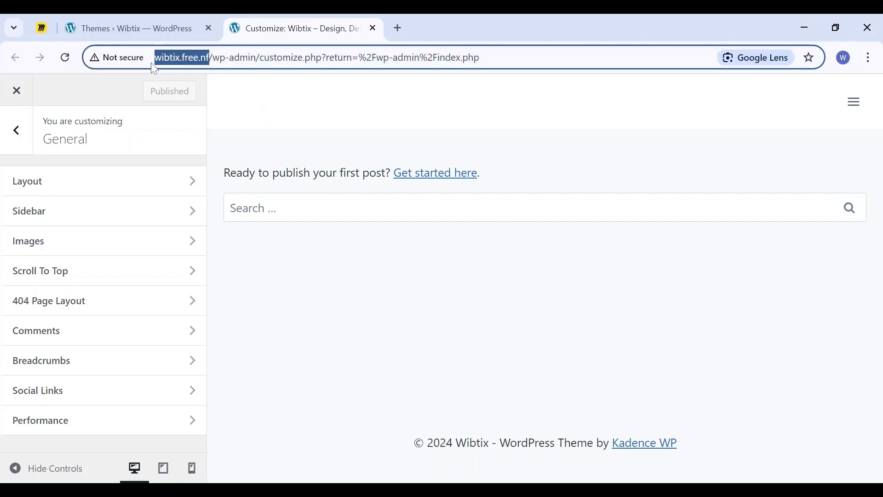
click(398, 28)
key(ctrl+v)
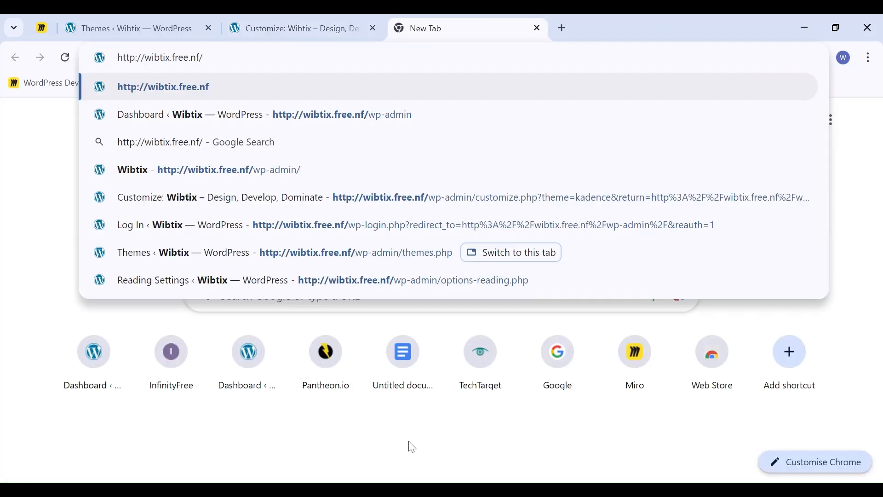
text(sdfasdjf)
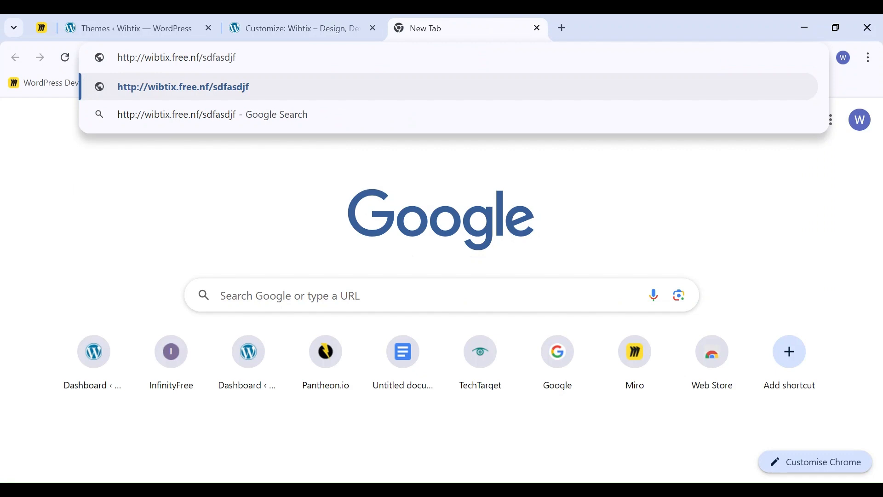
key(Return)
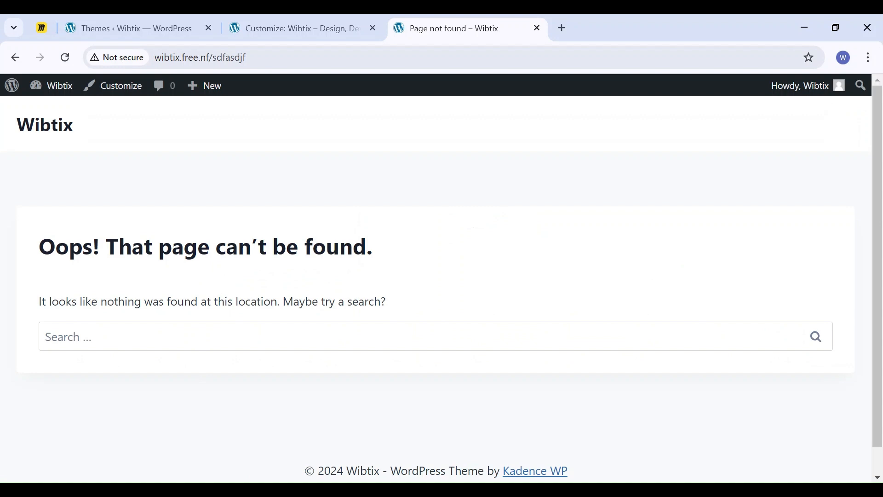
click(538, 29)
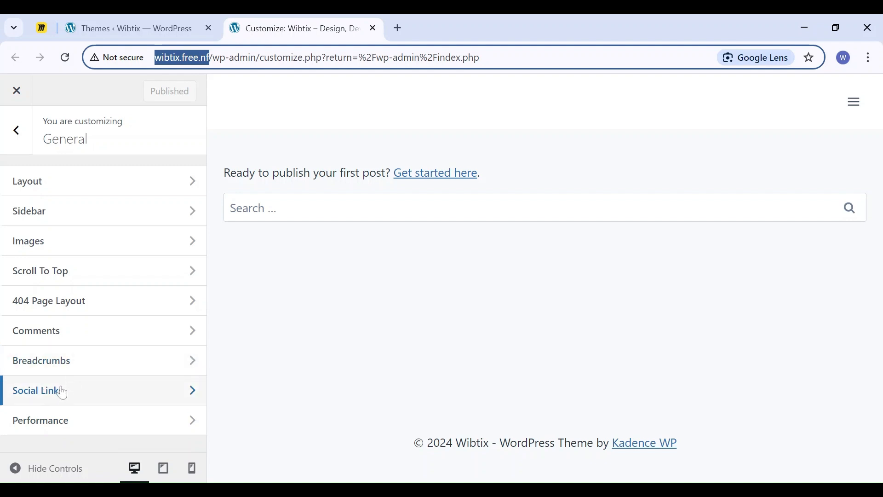
- Leave the General section and open the Colors settings under Colors & Fonts
click(16, 131)
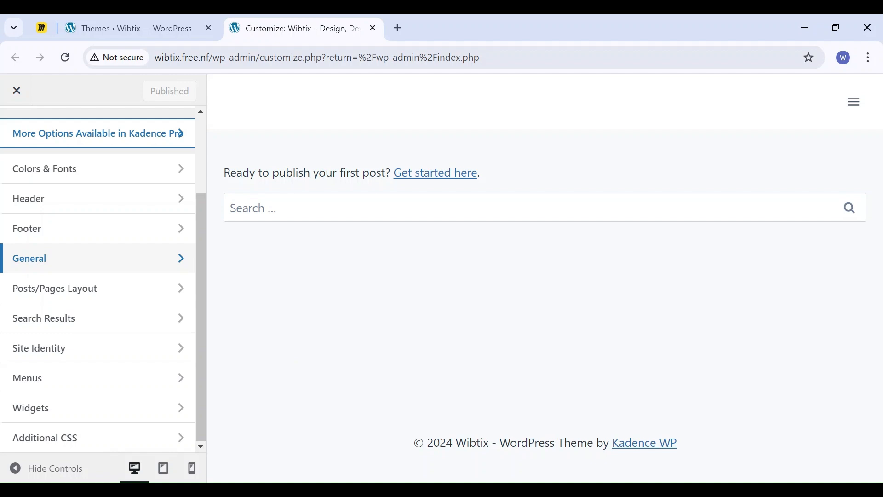
click(83, 173)
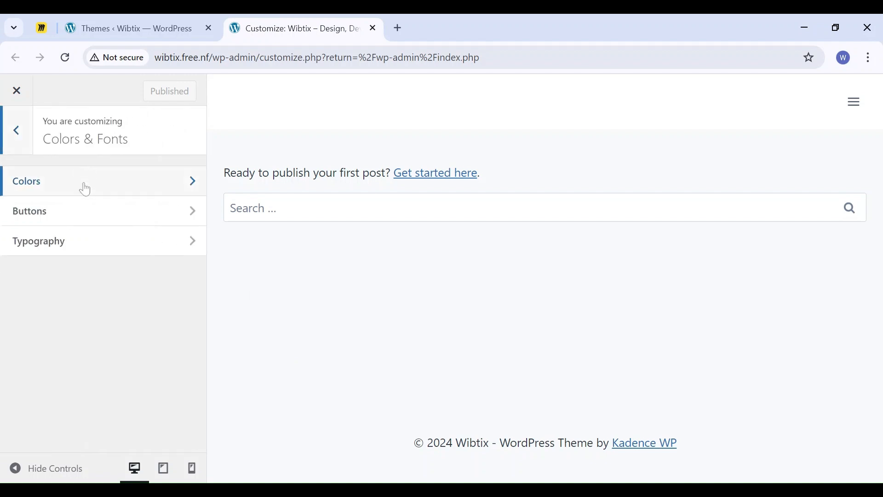
click(86, 188)
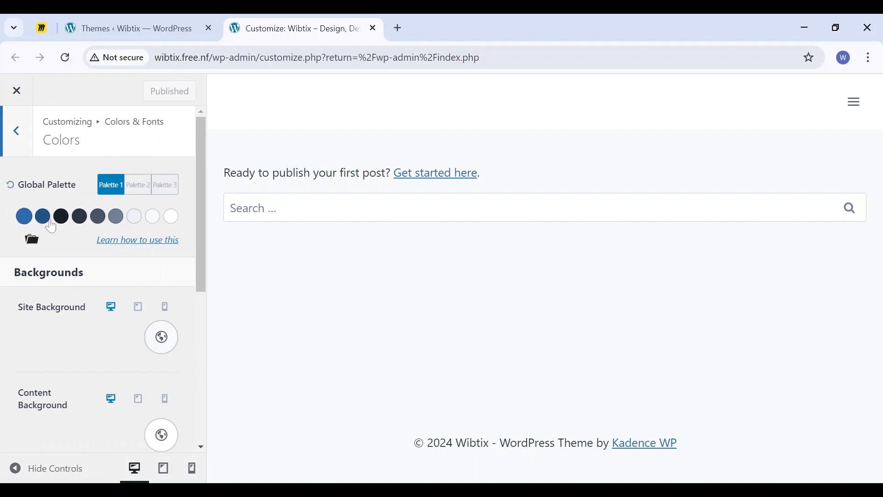
- Inspect the hex value of the first Global Palette color and close its color picker
click(24, 217)
drag(51, 345, 25, 345)
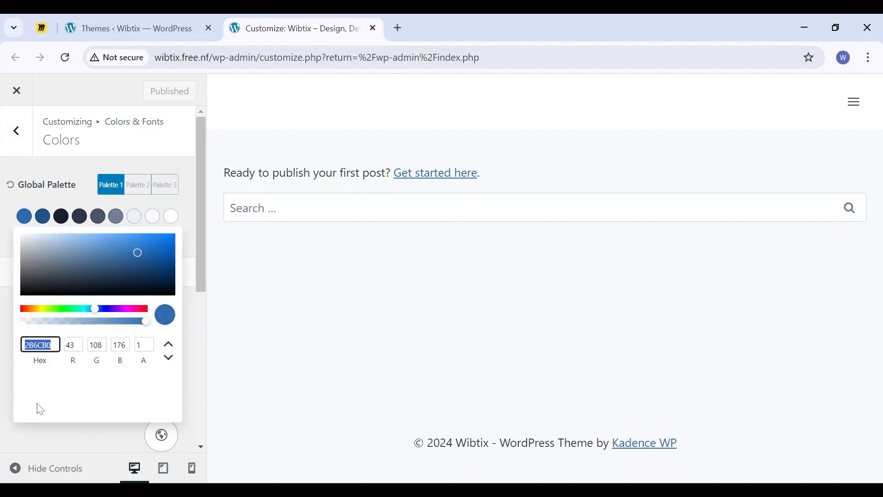
click(7, 342)
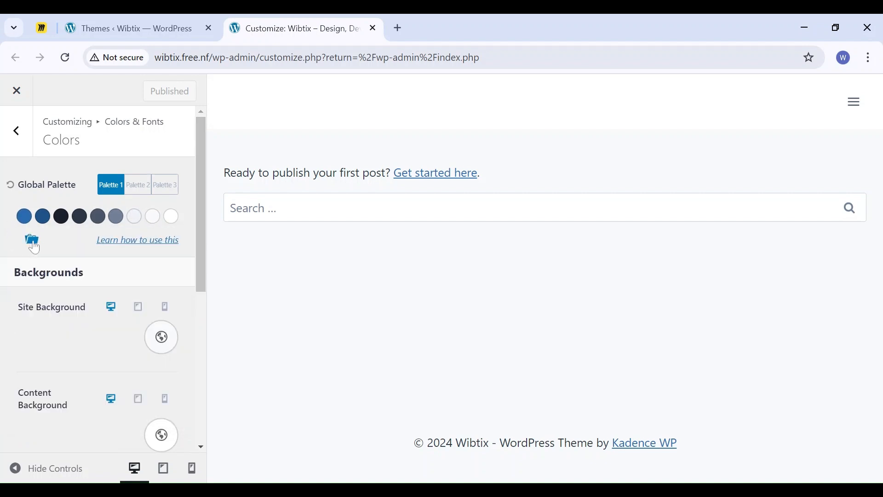
- Look through the preset color palettes offered for the Global Palette and close the list
click(35, 244)
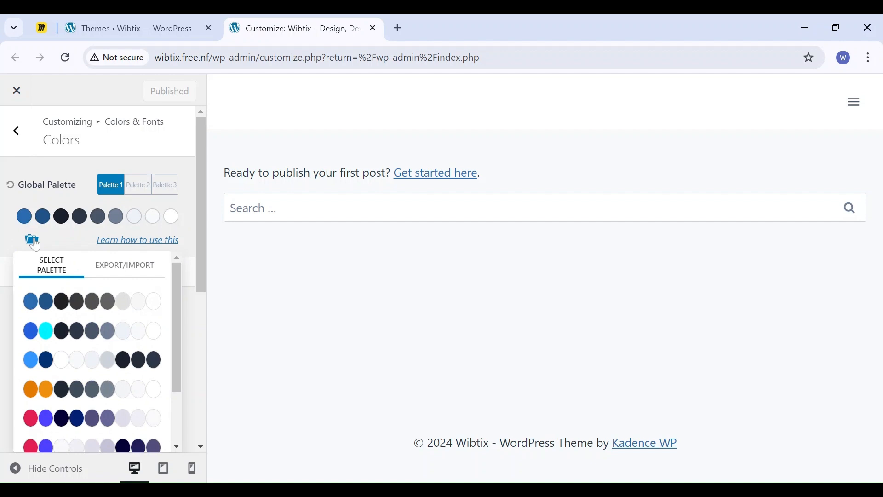
scroll(79, 357, down, 2)
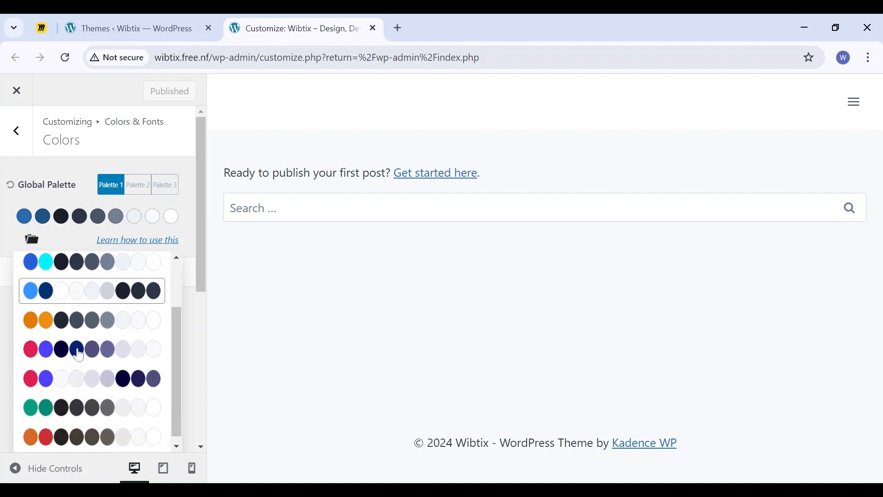
scroll(78, 382, down, 4)
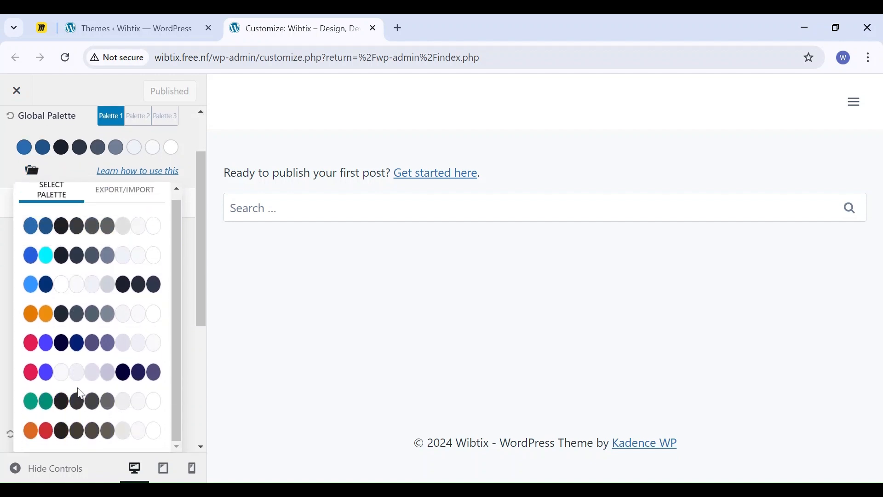
scroll(79, 391, up, 5)
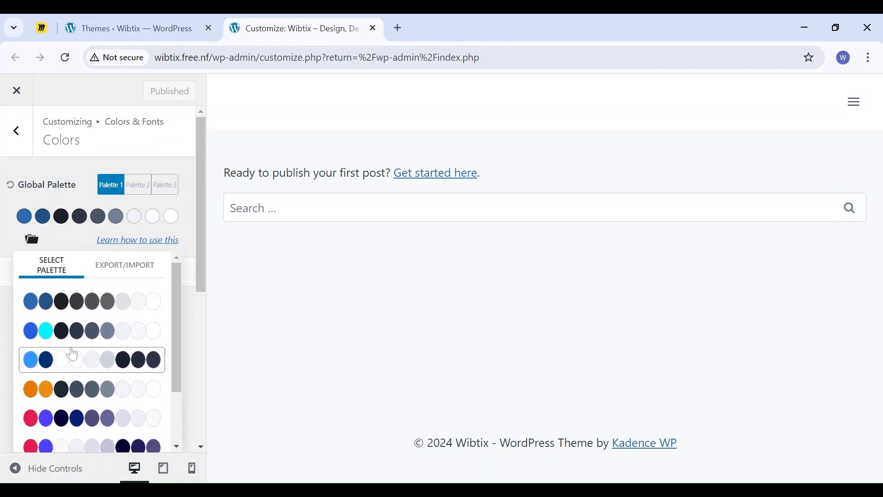
click(4, 275)
- Search Google for color palettes in a new browser tab and open the Color Hunt website
click(399, 28)
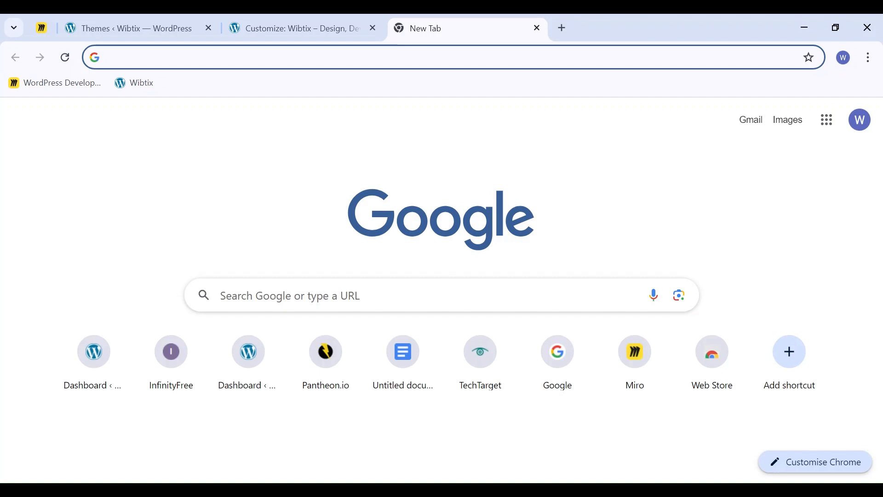
text(color)
key(Return)
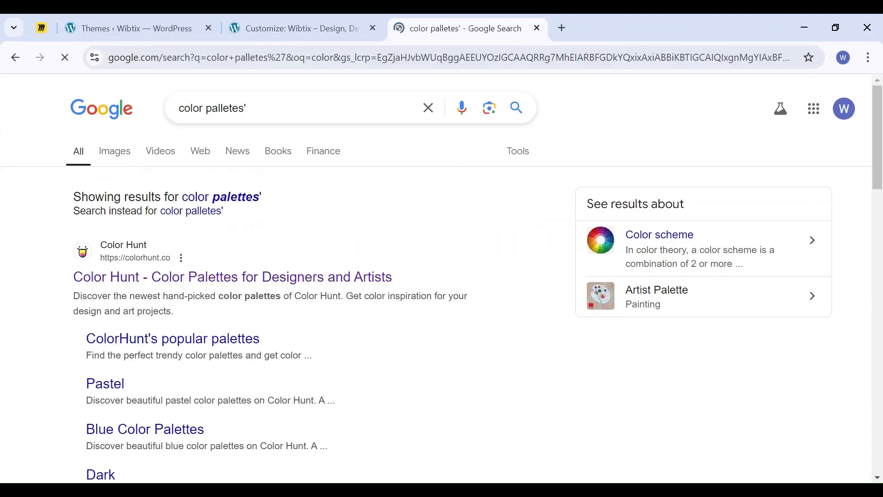
scroll(244, 294, down, 5)
scroll(243, 321, up, 5)
click(187, 281)
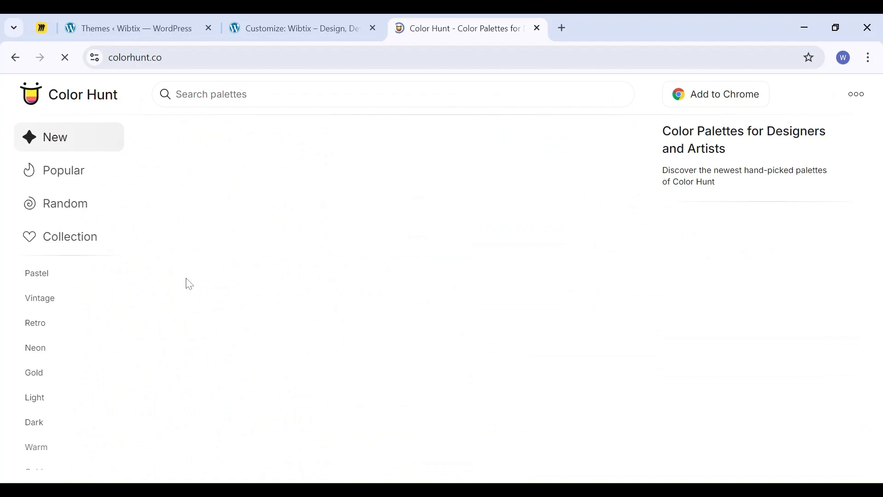
- Browse the newest color palettes on Color Hunt for ideas
scroll(362, 258, down, 15)
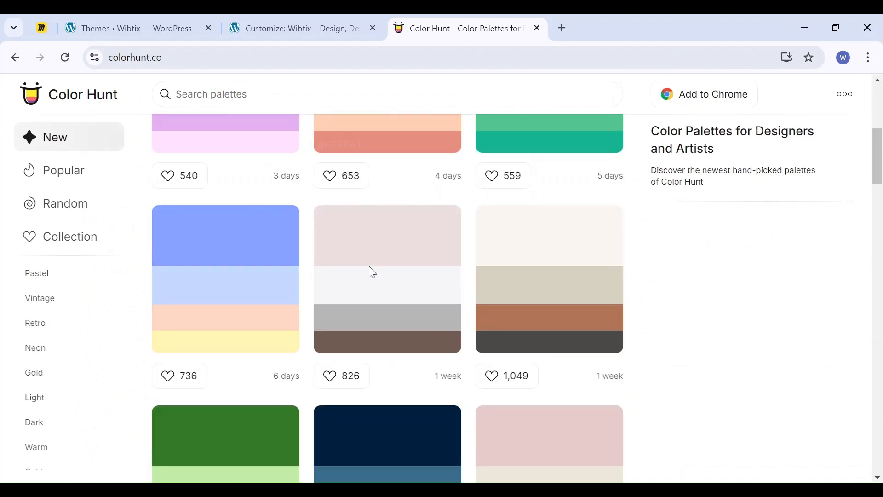
scroll(368, 279, down, 12)
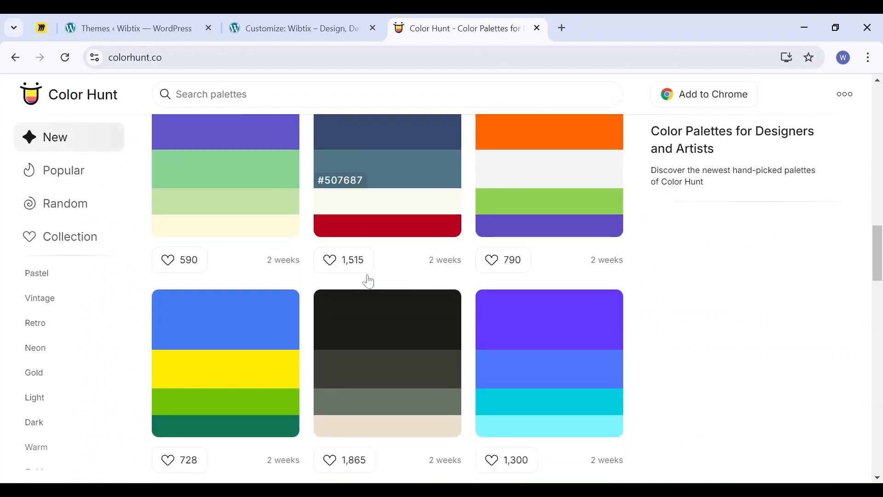
scroll(368, 278, up, 6)
scroll(368, 281, up, 20)
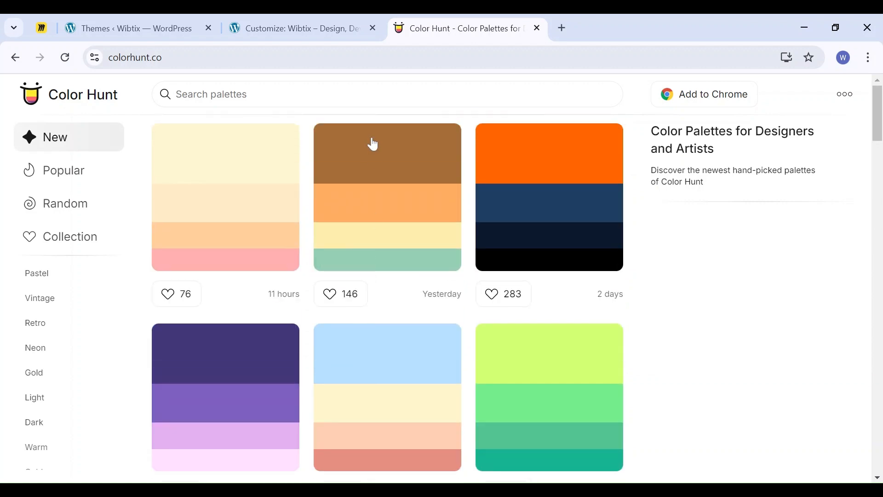
- Return to the Customizer and look over the first Global Palette color and the sections under Colors & Fonts, ending in Colors
click(315, 21)
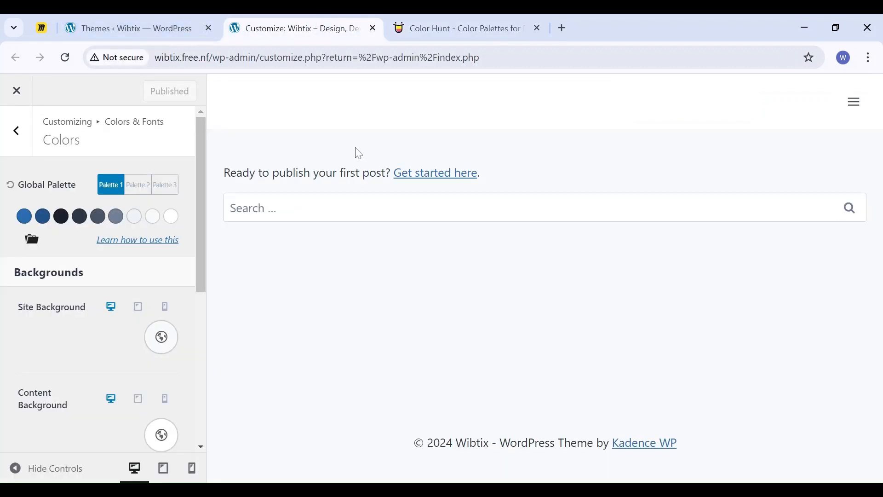
click(24, 218)
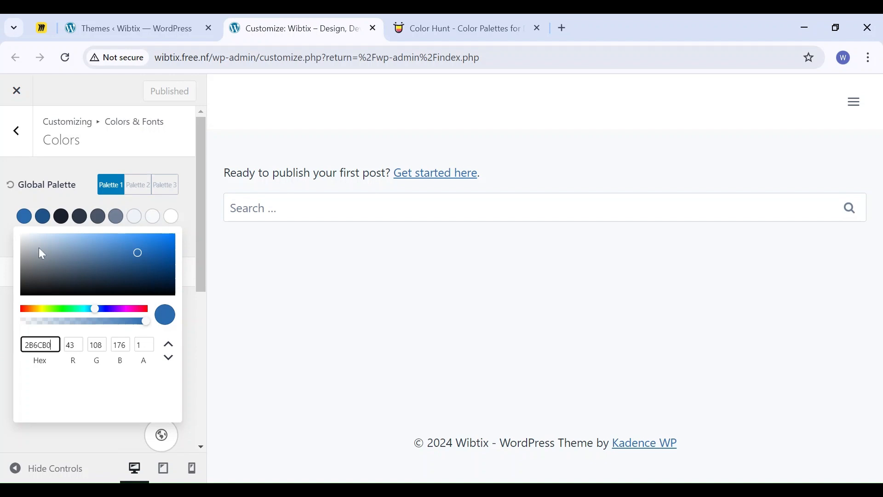
click(6, 224)
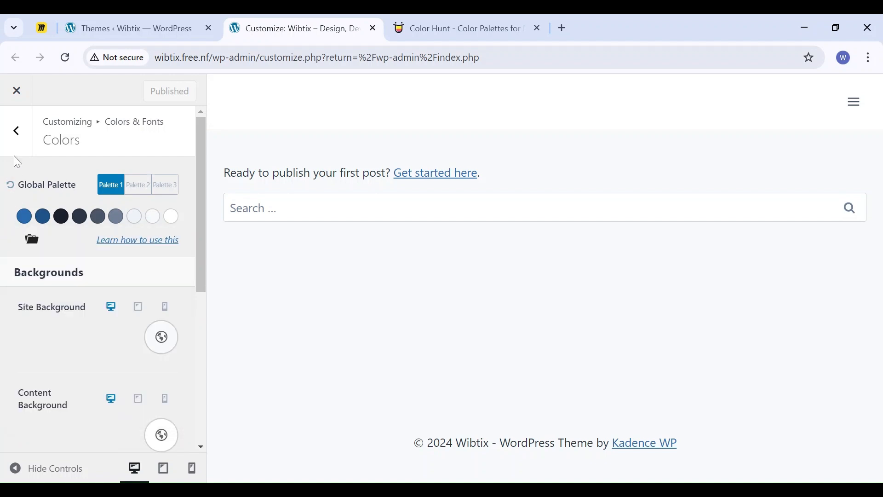
click(15, 131)
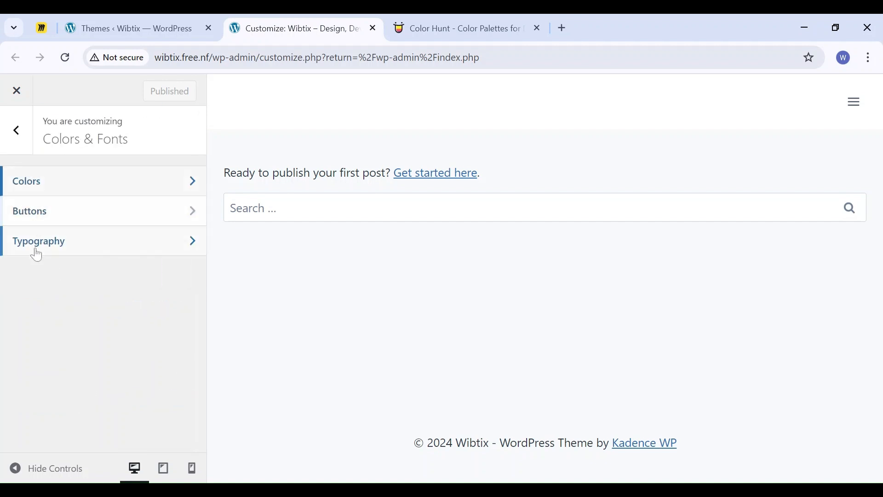
click(42, 181)
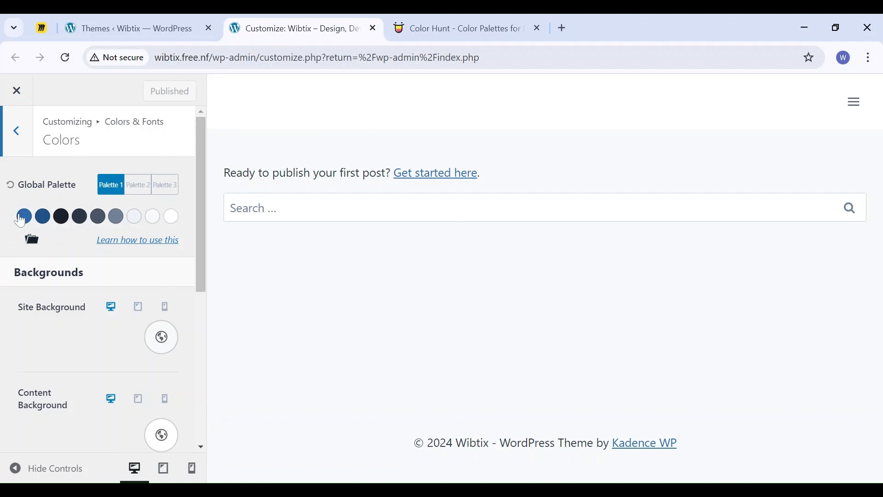
- Try red C50303 as the last Global Palette color and reopen its color picker to check it
click(176, 219)
drag(118, 290, 176, 254)
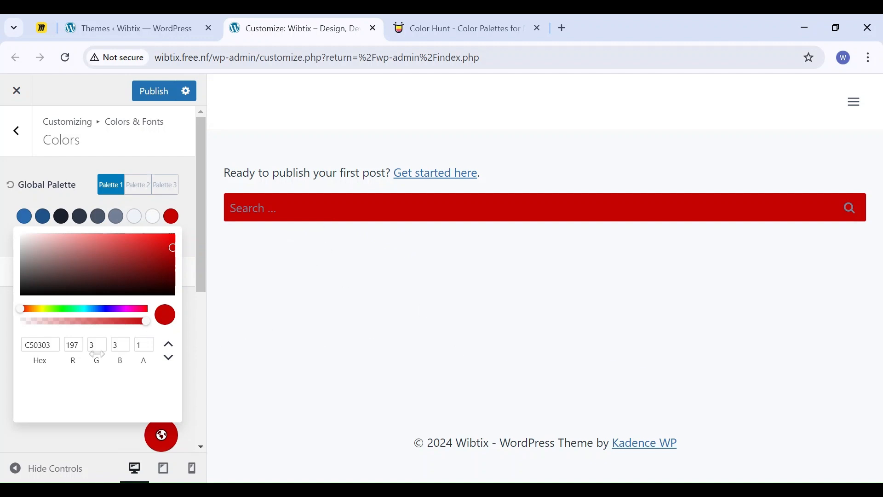
click(4, 285)
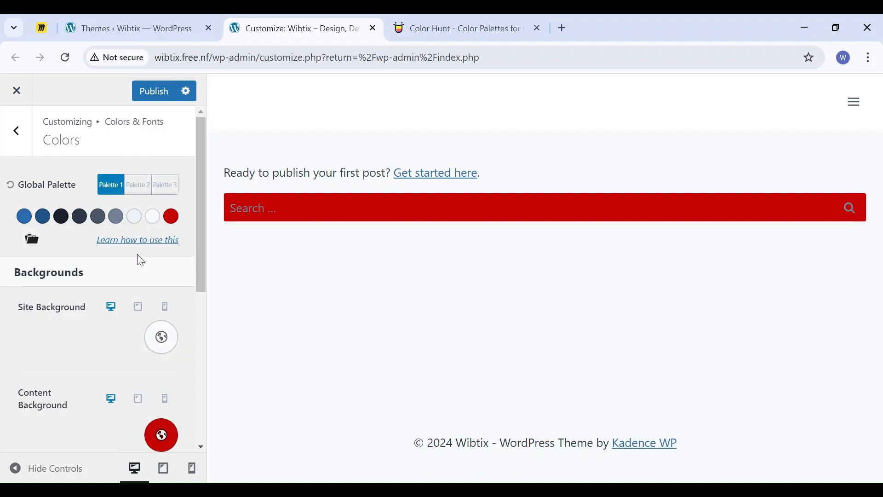
click(171, 217)
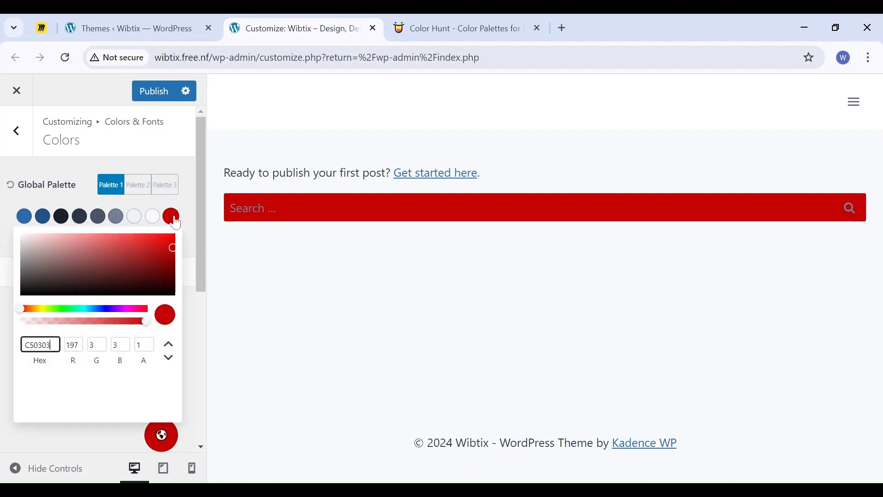
click(4, 255)
- Reset the Global Palette to its default colors and review the Backgrounds and Content Links settings
click(10, 186)
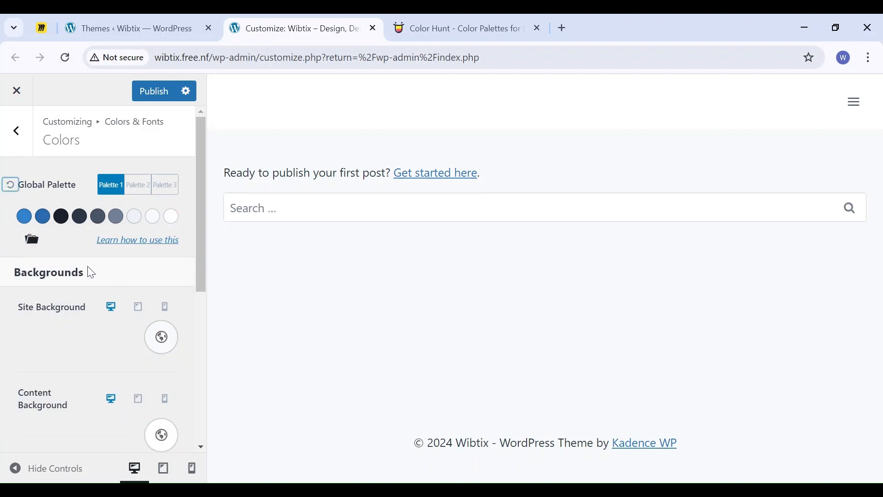
scroll(73, 318, down, 3)
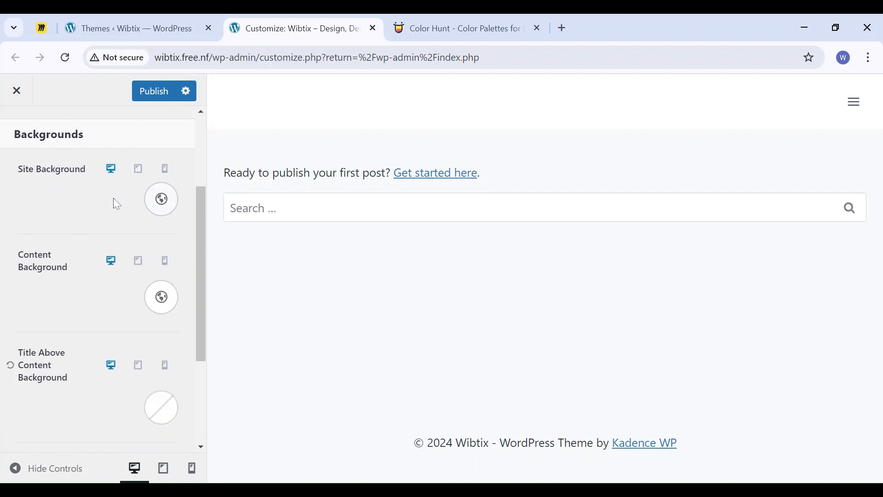
scroll(99, 271, down, 3)
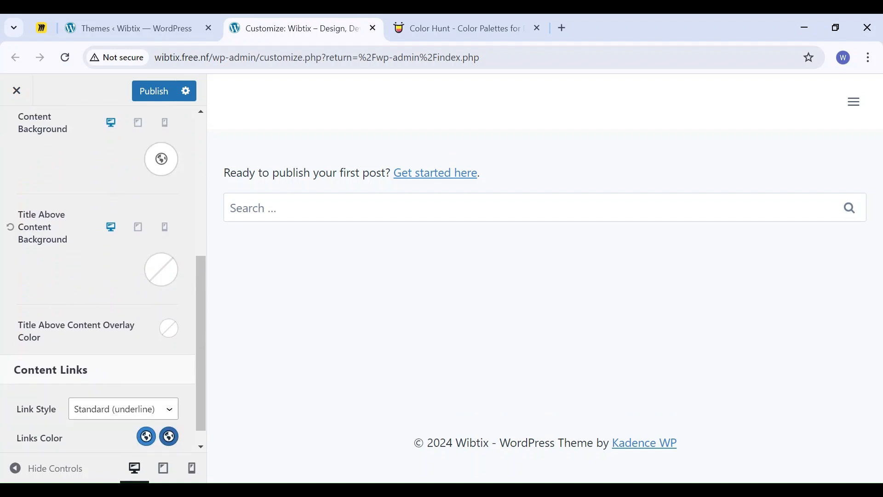
scroll(66, 389, down, 1)
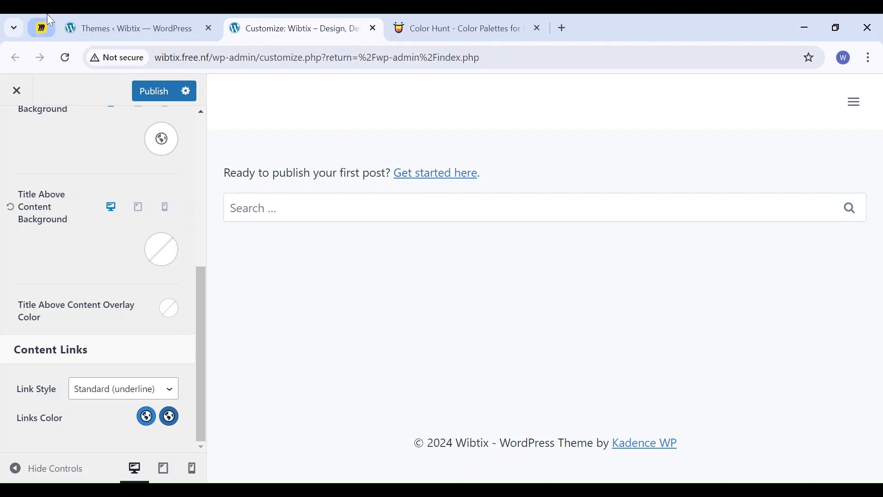
- Open the live Wibtix site in a new browser tab from the WordPress Themes page
click(91, 28)
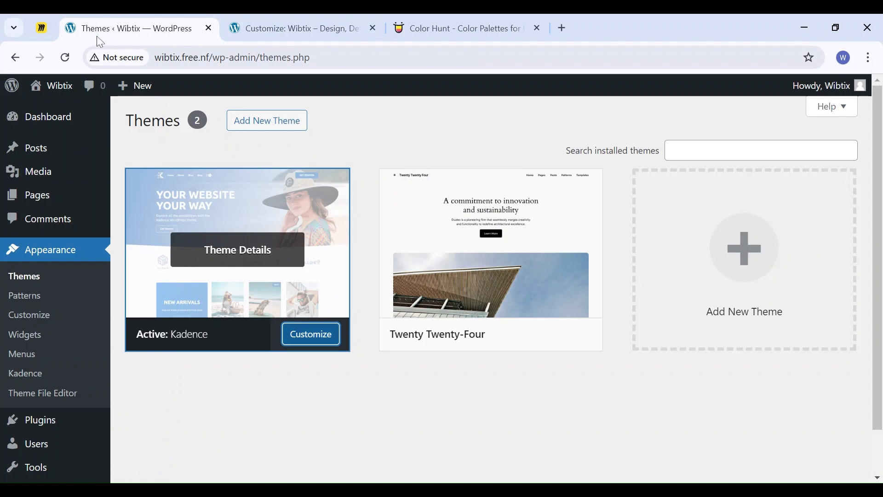
mouse_move(53, 88)
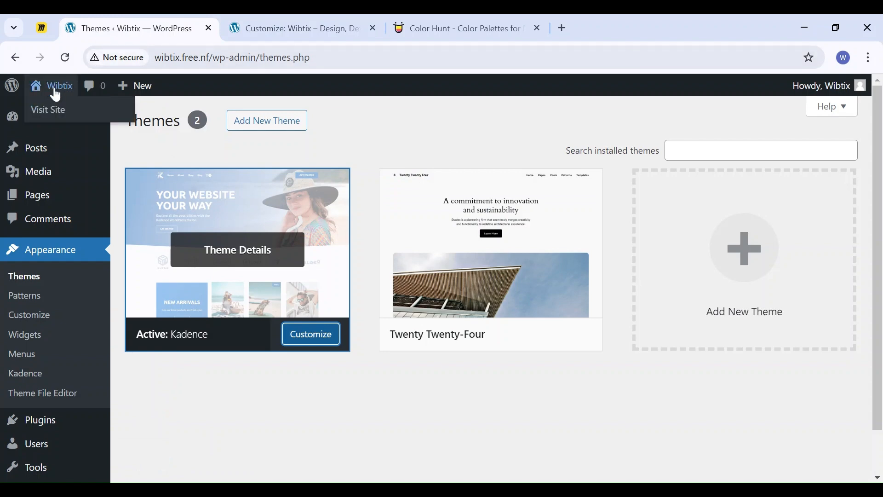
middle_click(50, 120)
click(286, 25)
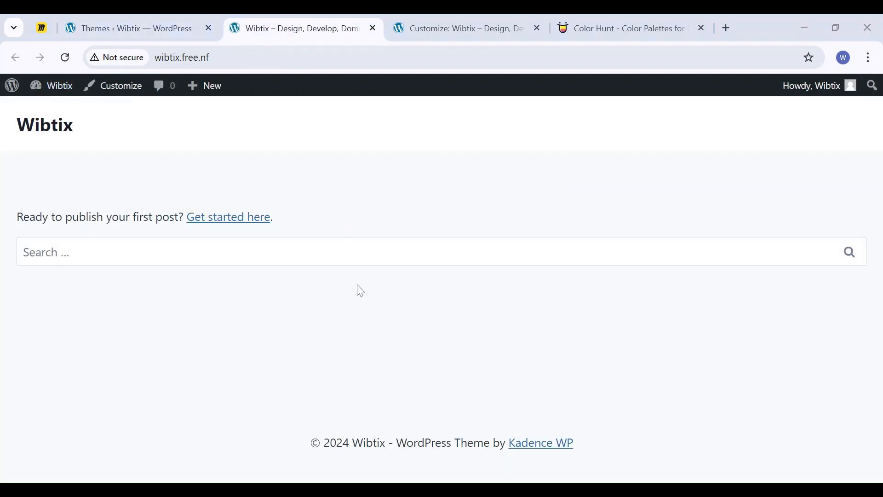
- Compare the Customizer preview with the live Wibtix site and return to the Customizer
click(455, 28)
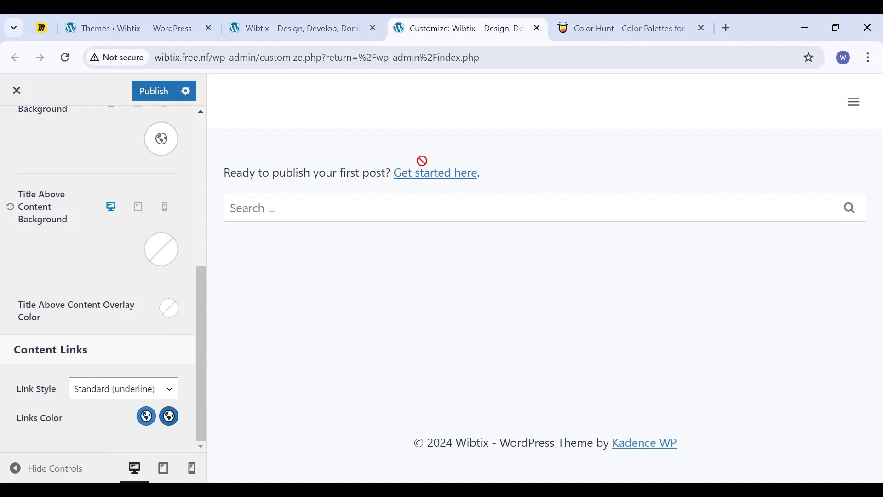
click(331, 28)
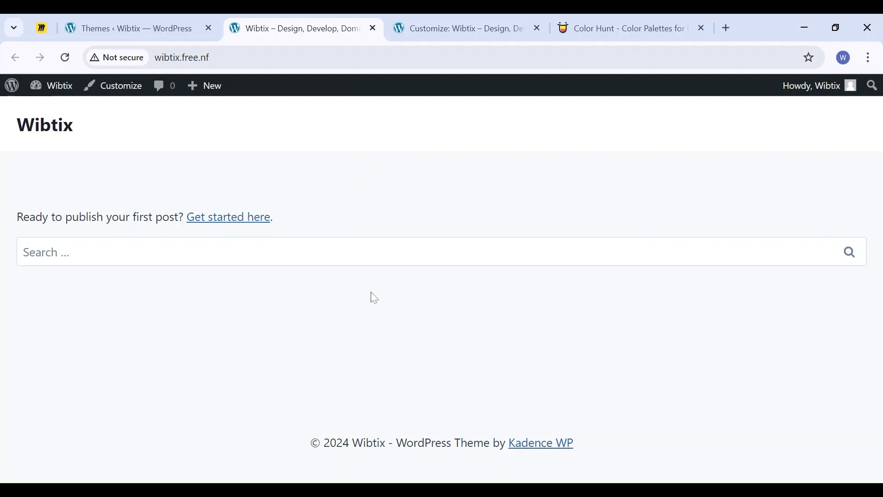
click(150, 22)
click(459, 18)
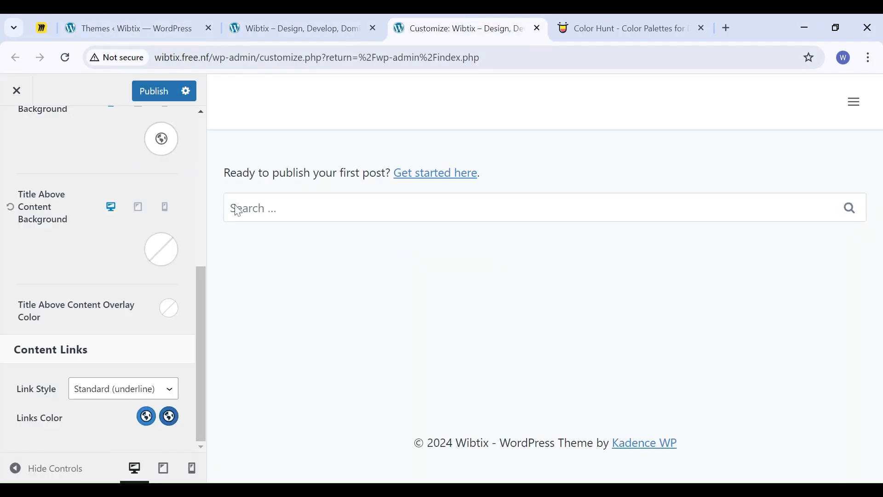
- Change the Content Links style to No Underline and move the Customizer browser tab ahead of the live site tab
click(103, 400)
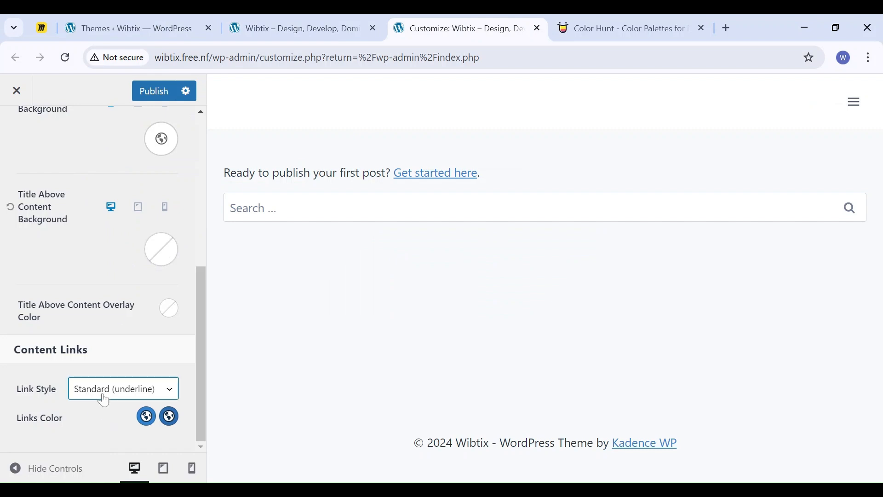
click(115, 321)
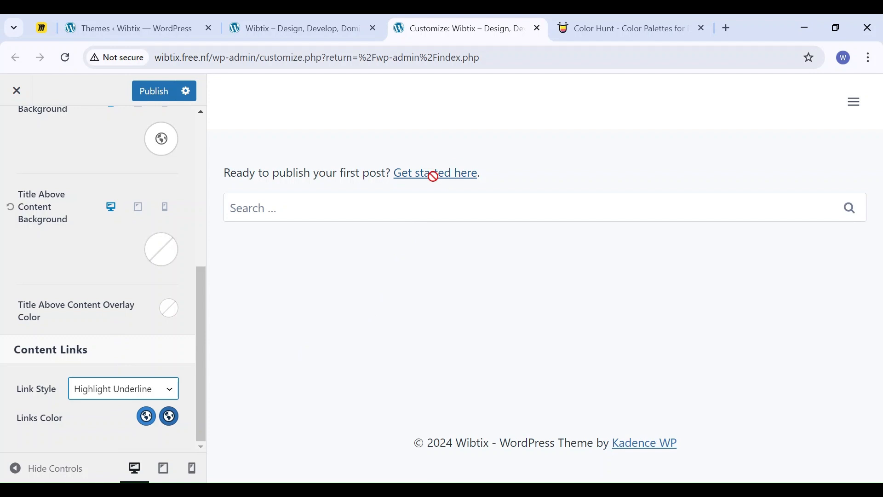
click(134, 339)
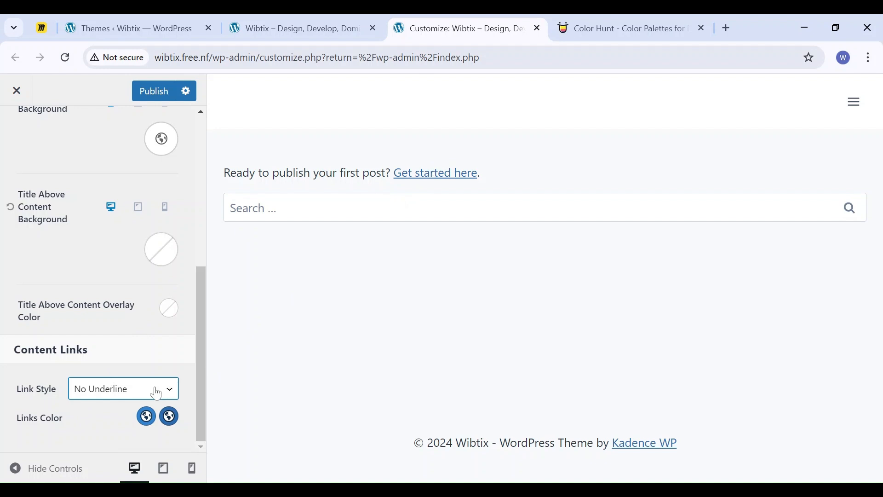
drag(315, 23, 428, 17)
click(307, 23)
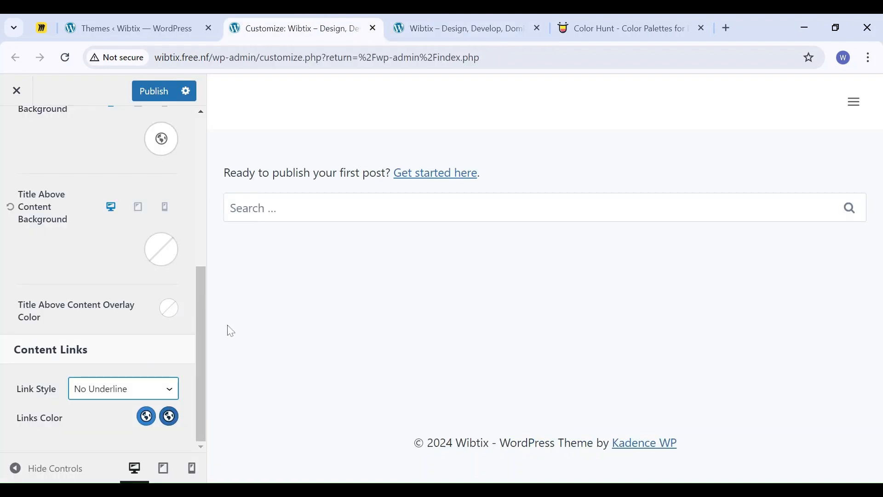
- Set the normal Links Color to bright red F8082F and check the links in the preview
click(146, 417)
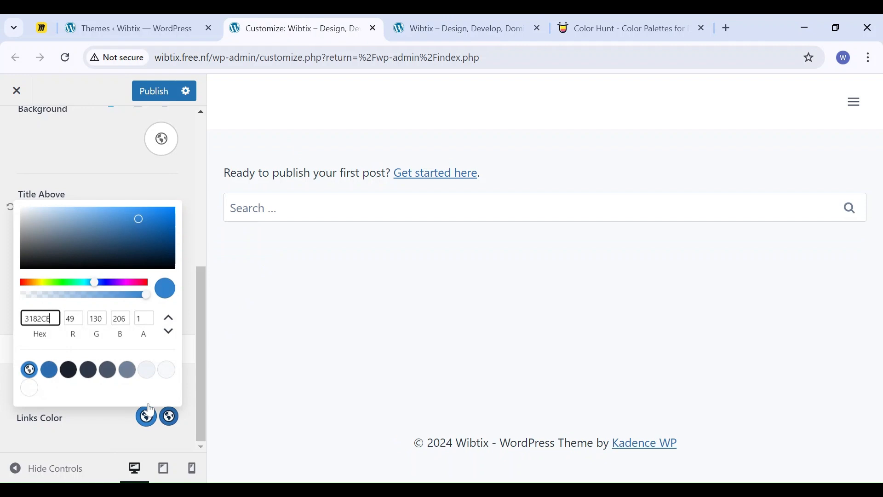
click(143, 283)
drag(147, 220, 170, 210)
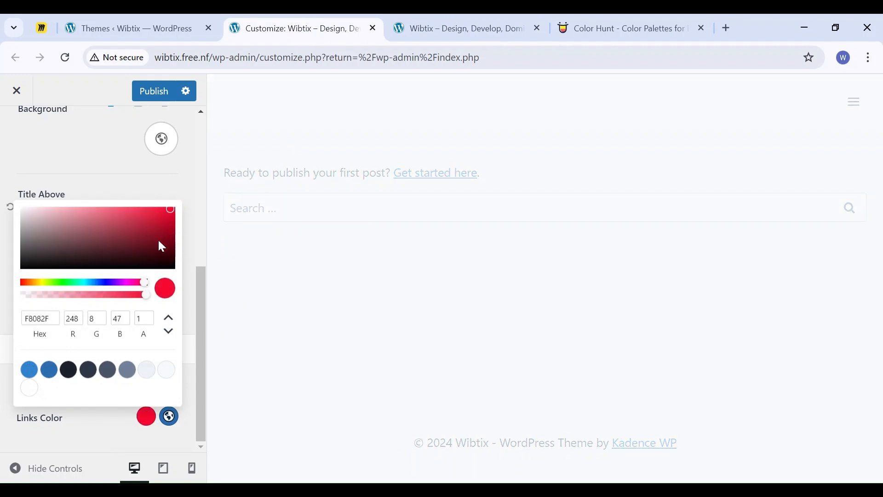
click(123, 427)
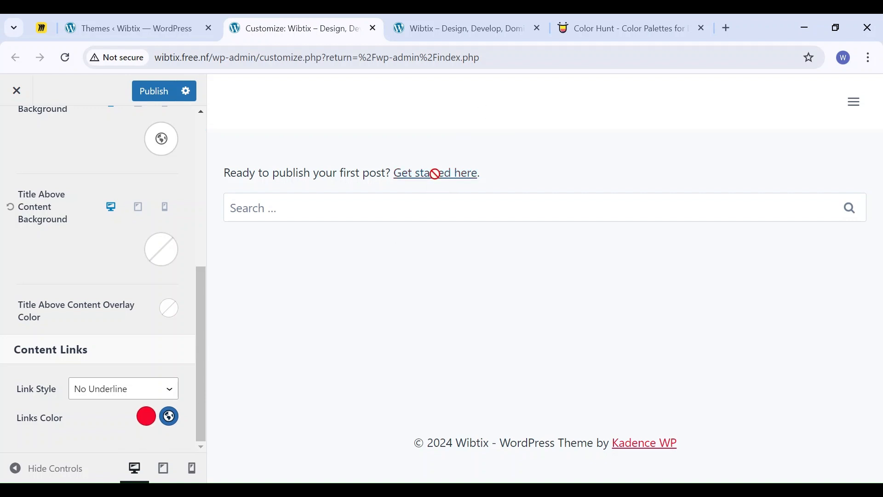
- Set the hover Links Color to deep blue 1E0BD3 and close the color picker
click(168, 422)
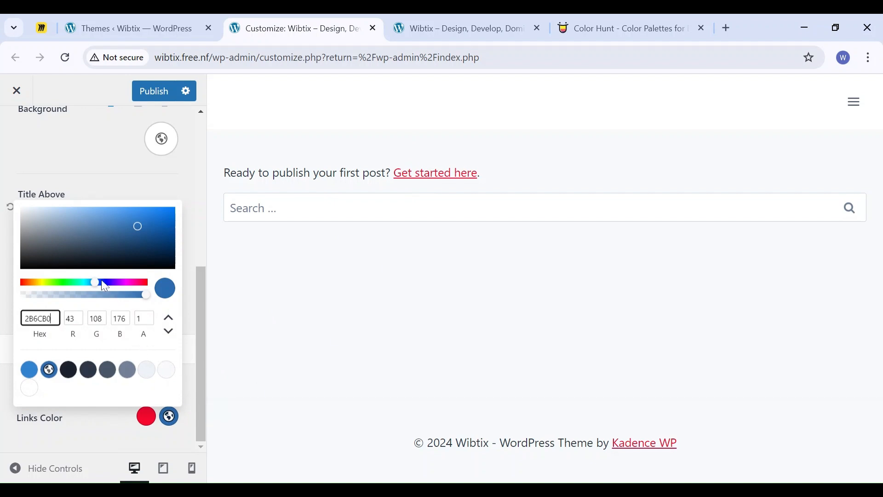
drag(96, 289, 107, 283)
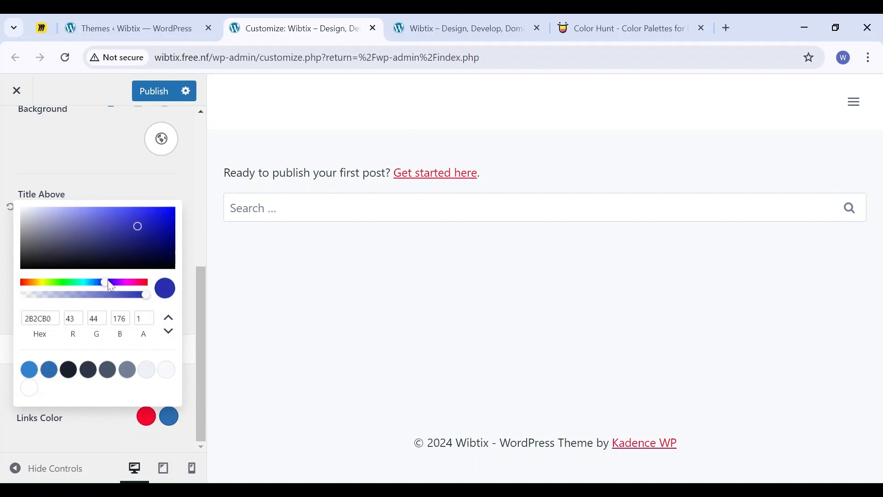
drag(136, 235, 167, 218)
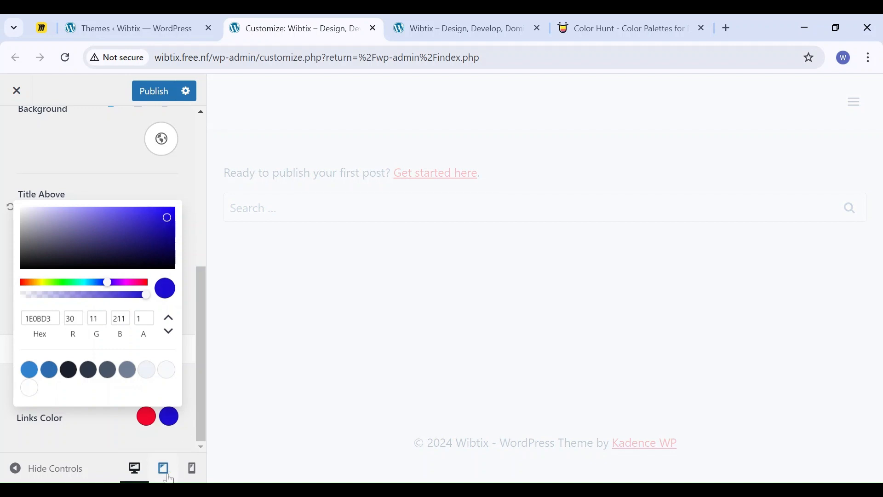
click(118, 434)
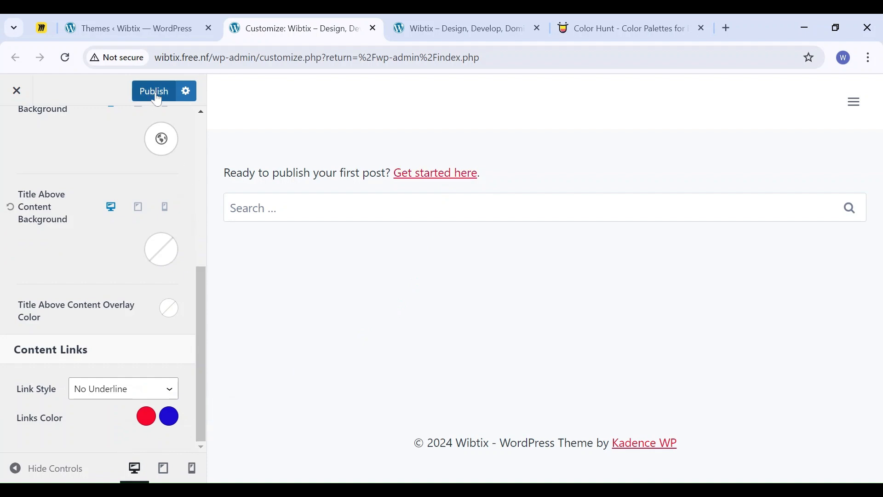
- Publish the Customizer changes, reload the live site to check the link colors, and return to the Customizer
click(421, 19)
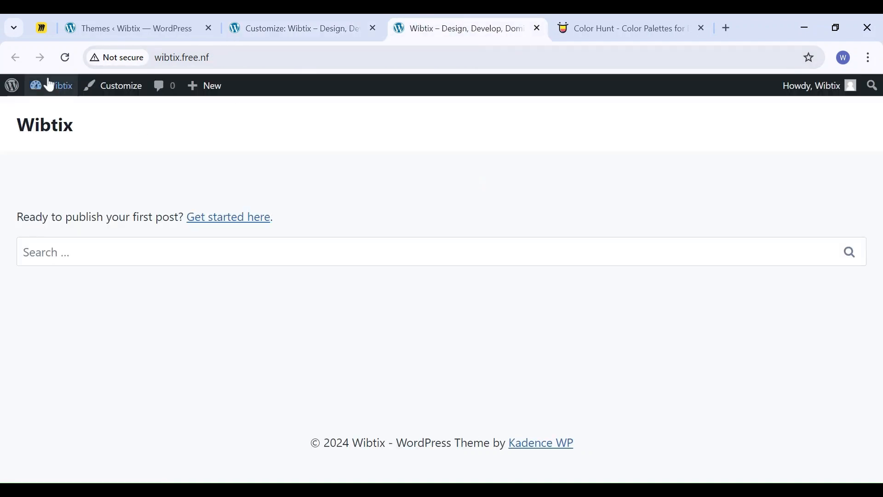
click(65, 58)
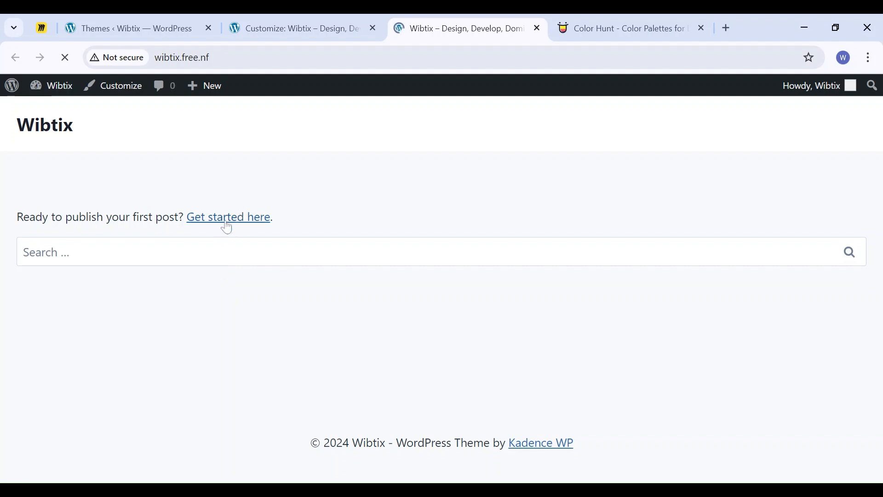
click(281, 28)
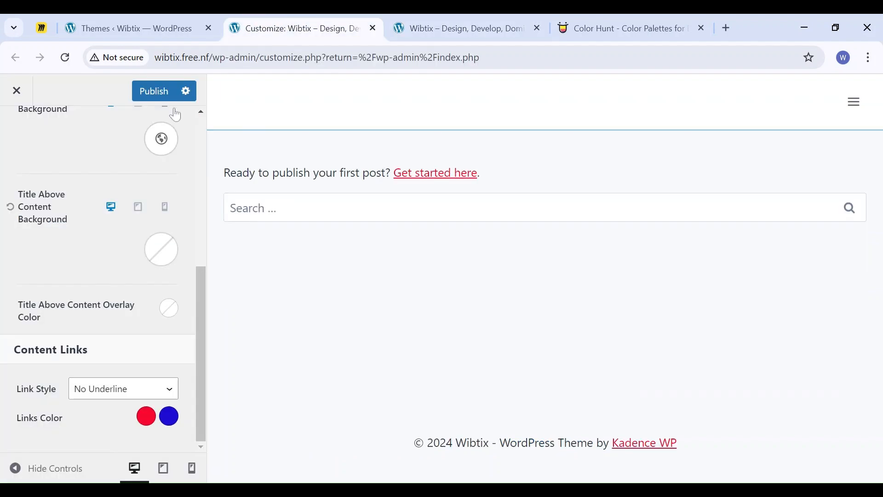
click(162, 96)
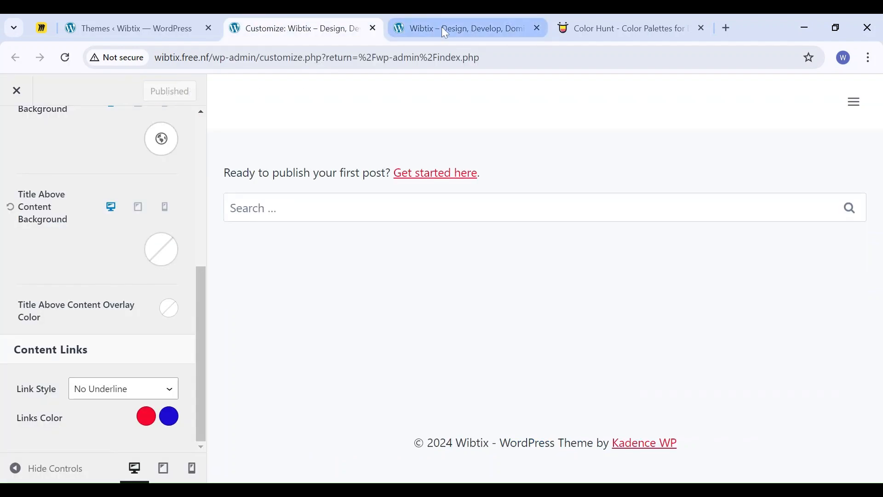
click(441, 28)
click(65, 57)
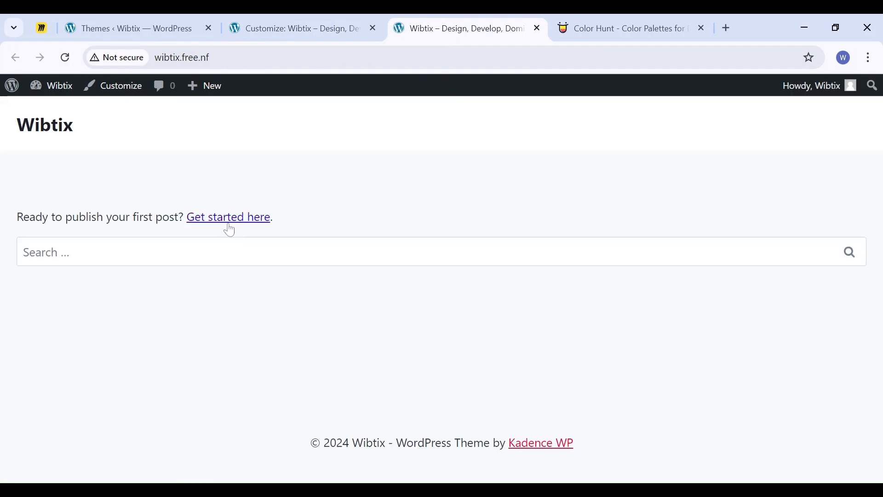
click(298, 25)
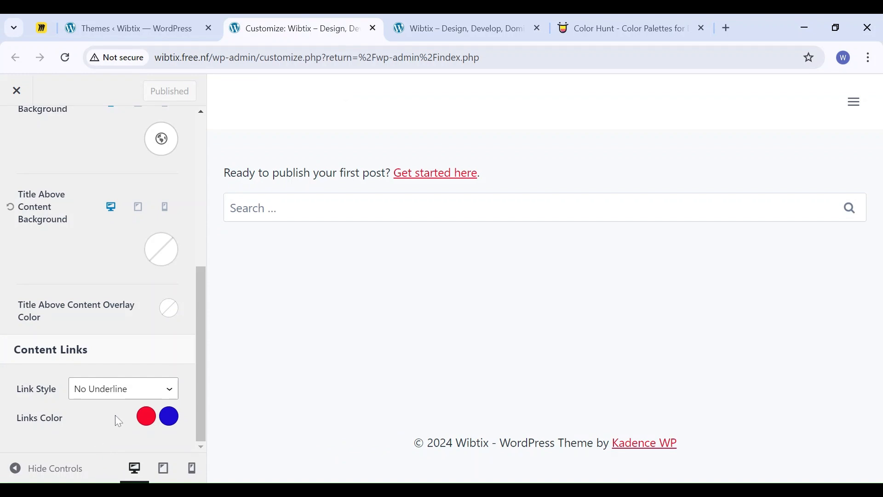
- Set the normal Links Color to the palette's dark blue 2B6CB0 and check the hover color without changing it
click(146, 416)
click(49, 370)
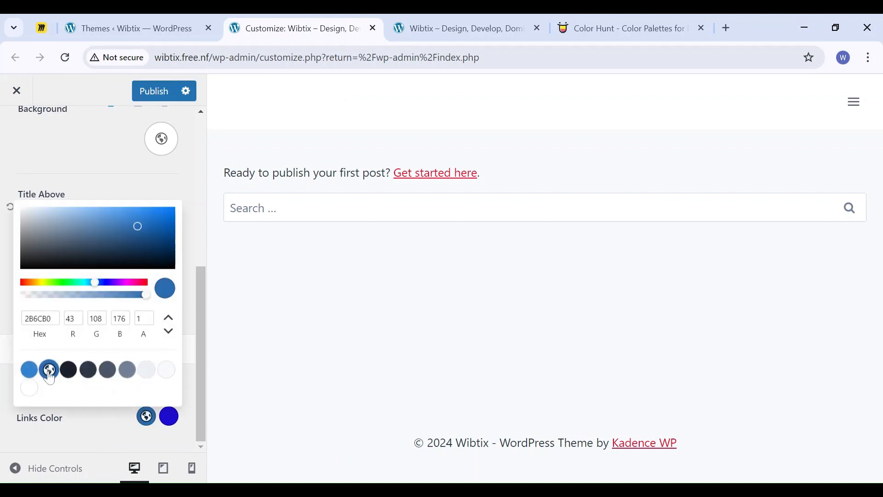
click(89, 430)
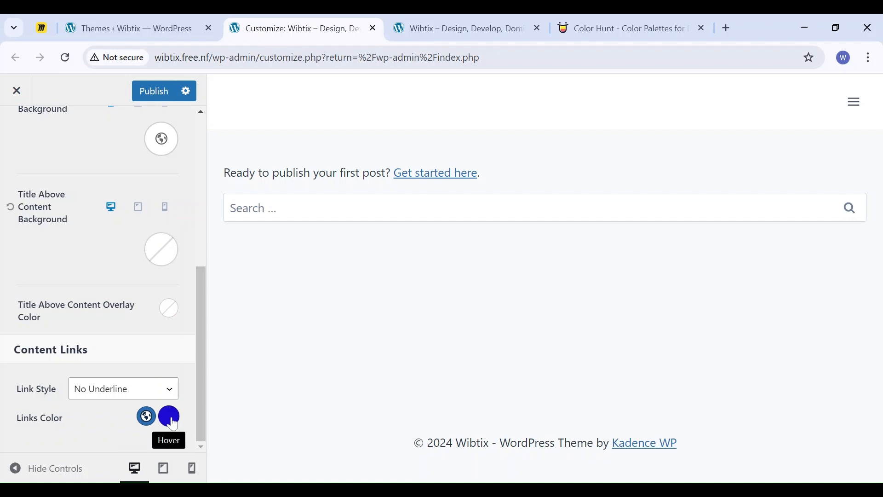
click(170, 416)
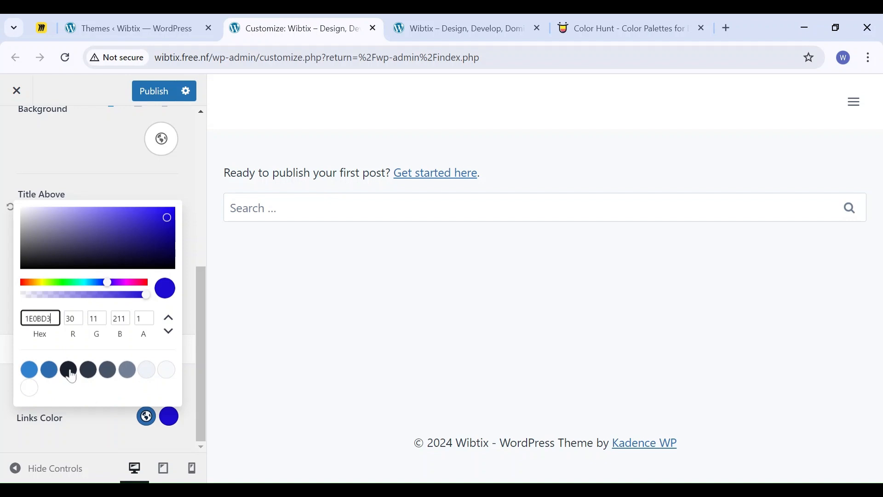
click(102, 423)
- Try a solid blue Site Background color, 216DB9, in the Backgrounds section
scroll(120, 367, up, 6)
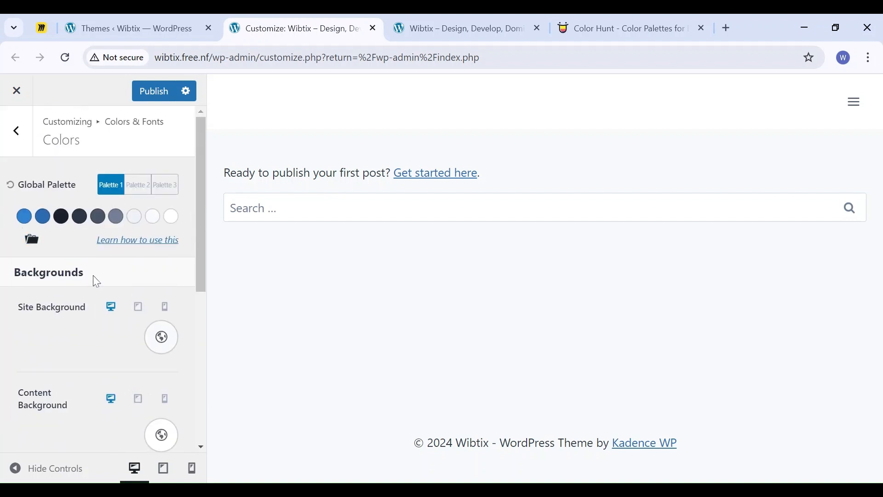
scroll(112, 233, down, 1)
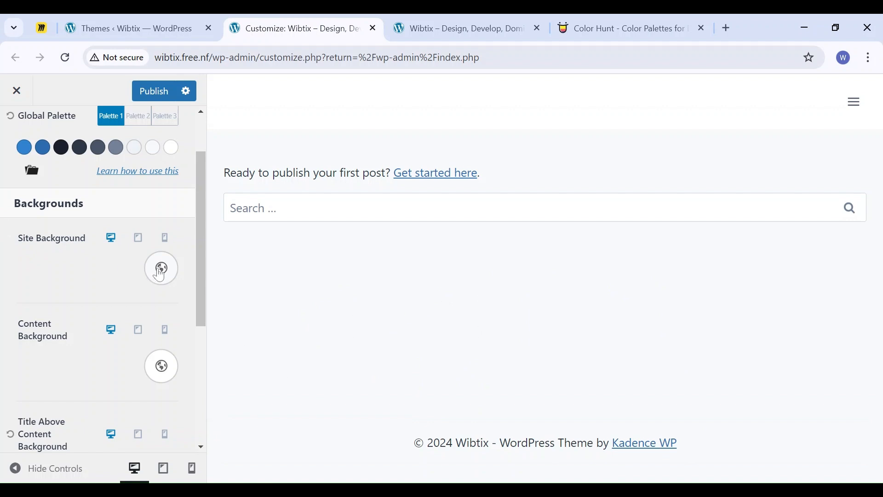
click(165, 271)
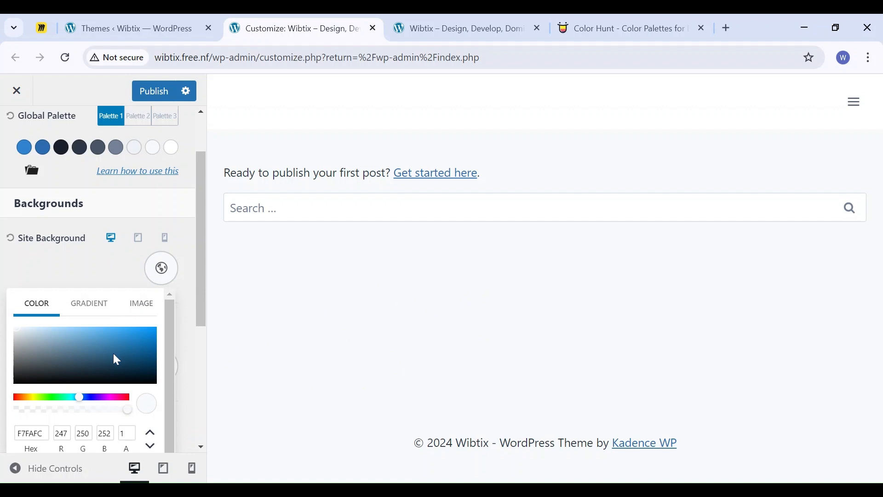
scroll(114, 359, down, 1)
drag(81, 389, 76, 382)
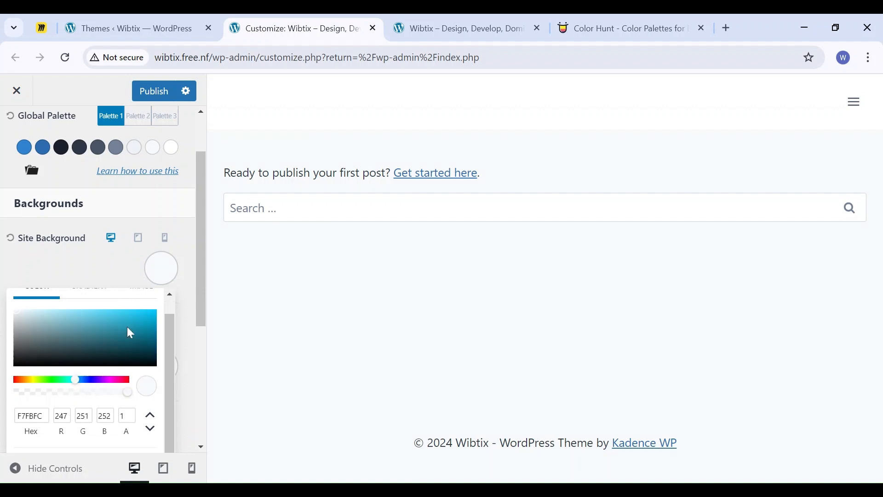
click(147, 315)
mouse_move(147, 316)
mouse_down()
mouse_move(141, 328)
mouse_move(65, 340)
mouse_move(56, 362)
mouse_move(22, 369)
mouse_up()
drag(137, 319, 131, 324)
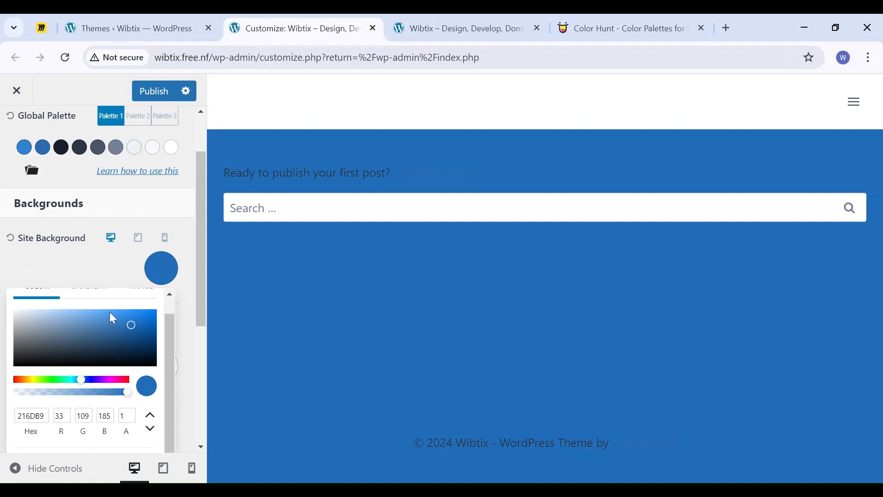
- Try a Site Background gradient that runs from light gray to near-black
scroll(110, 318, up, 1)
click(95, 313)
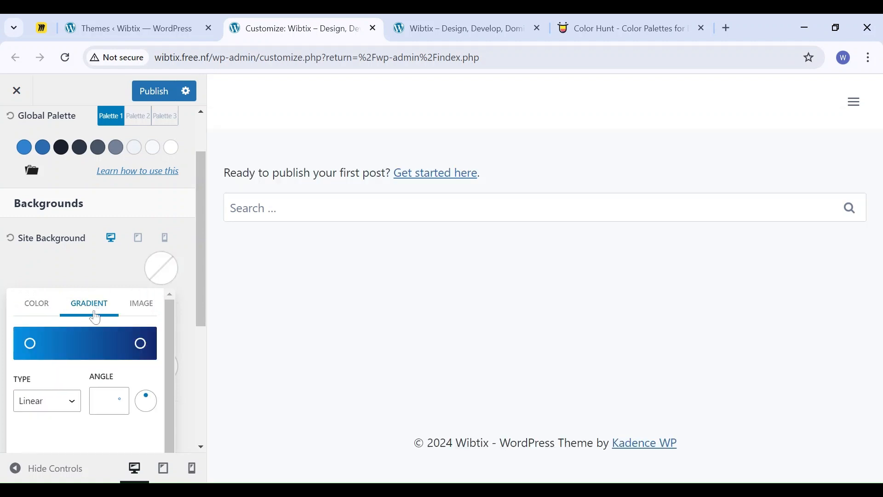
click(141, 344)
click(79, 413)
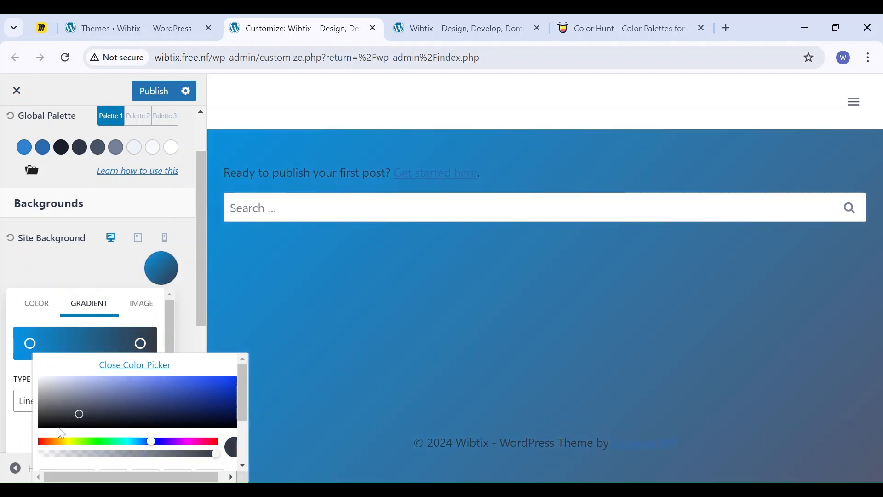
drag(65, 430, 17, 437)
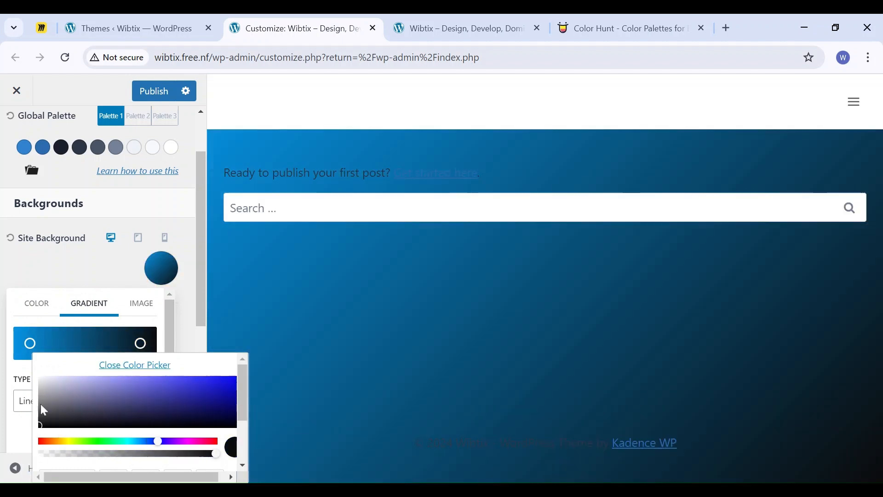
click(30, 344)
mouse_move(82, 395)
mouse_down()
mouse_move(188, 386)
mouse_move(10, 380)
mouse_up()
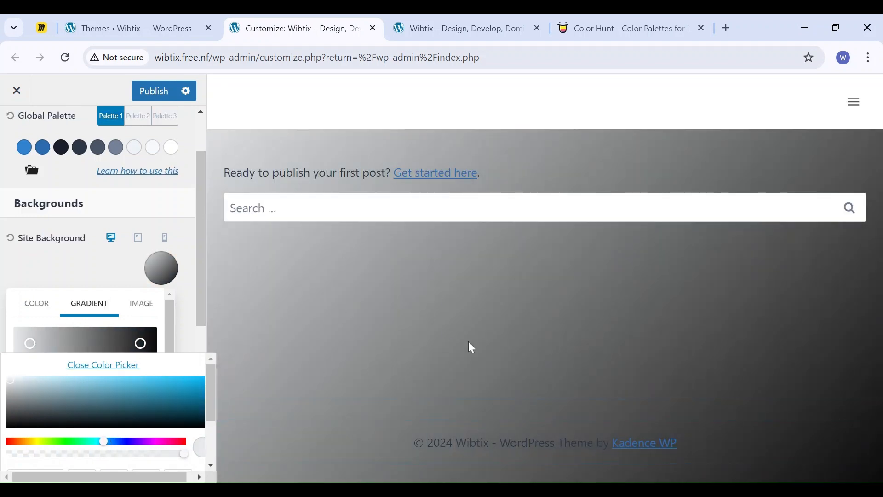
click(93, 315)
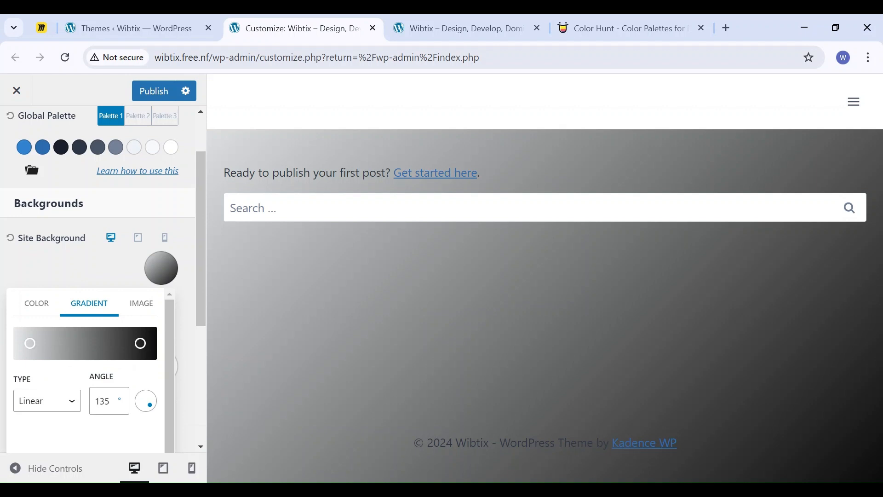
- Try the Site Background image options, with Background Repeat set to Repeat and Background Size set to Auto
click(142, 309)
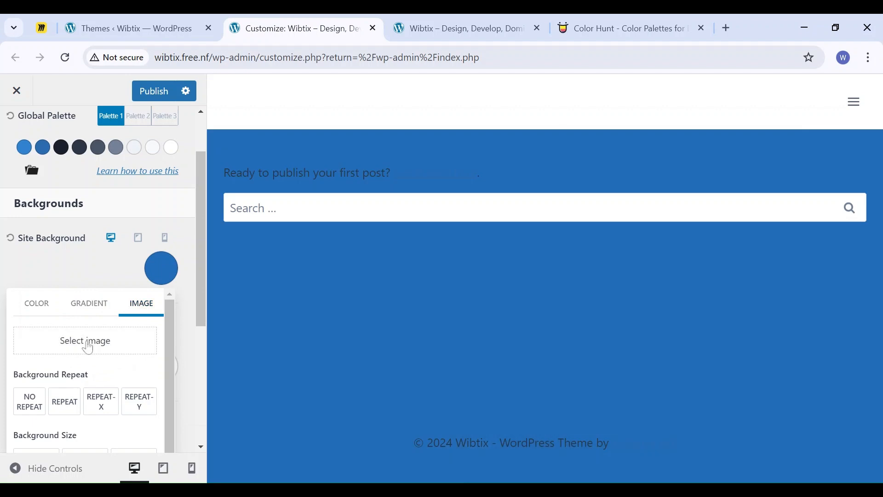
click(68, 406)
scroll(88, 401, down, 1)
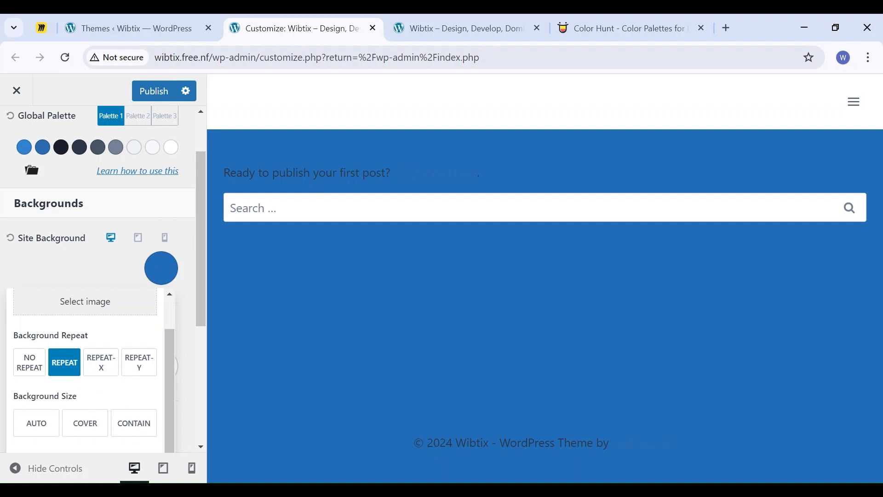
click(39, 423)
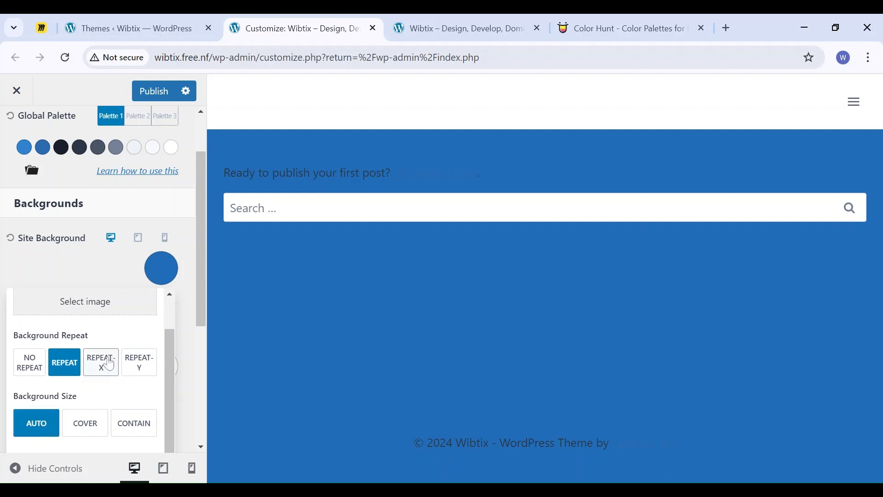
scroll(109, 363, up, 1)
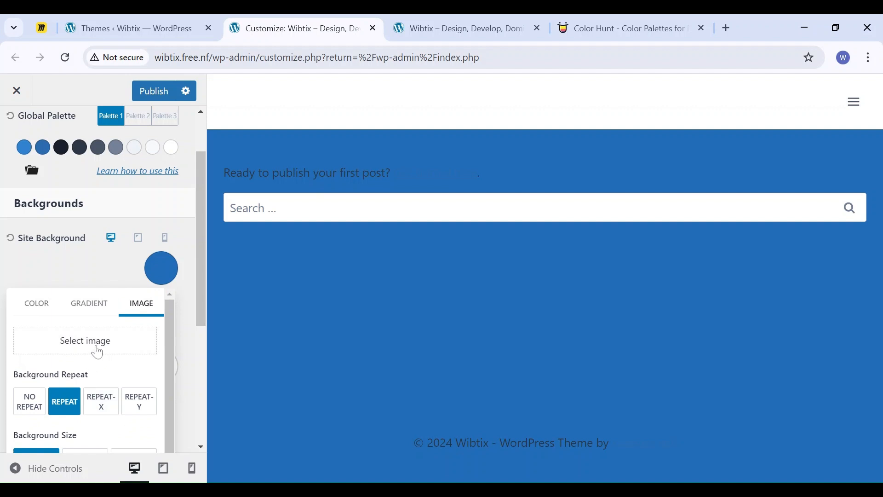
- Return to the solid color option of the Site Background and reset the setting to its default
click(41, 306)
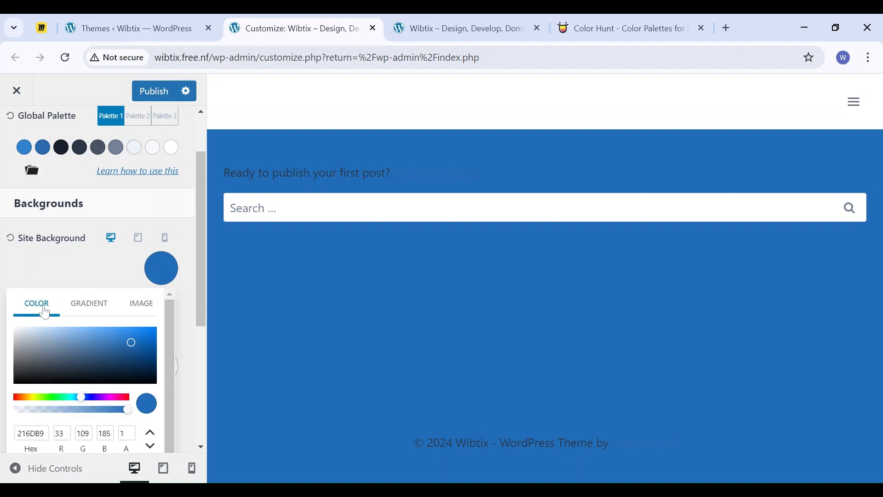
click(93, 266)
click(11, 239)
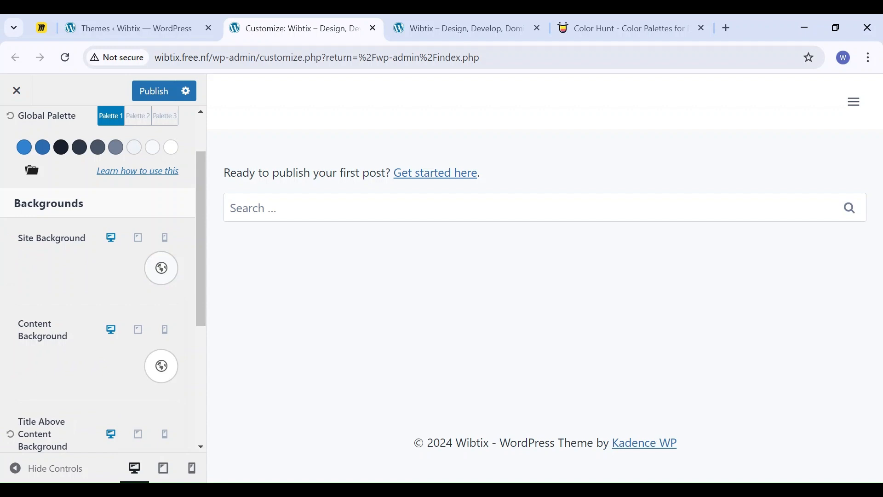
- Review the remaining background and Content Links settings, and look at the Buttons settings under Colors & Fonts
scroll(51, 322, down, 2)
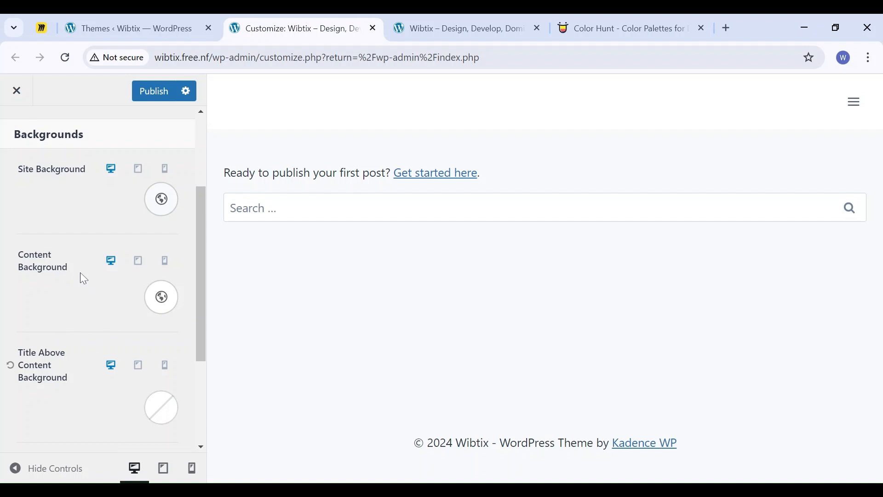
scroll(79, 343, down, 2)
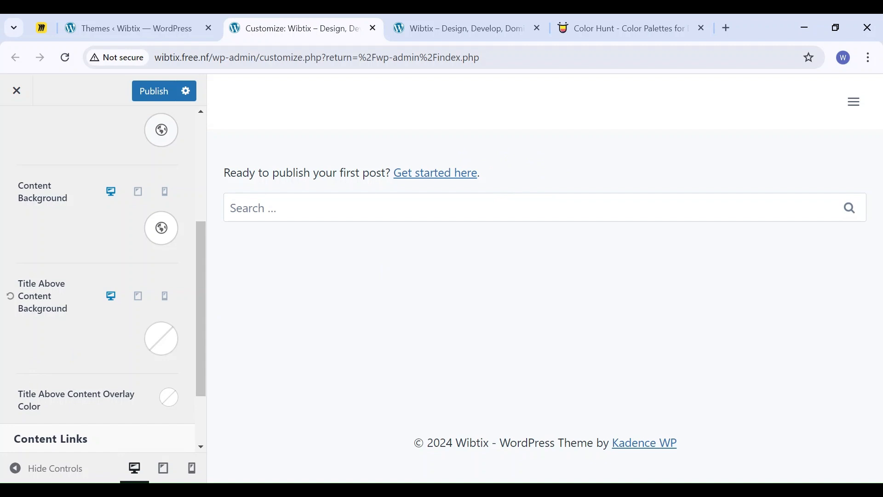
scroll(129, 342, down, 2)
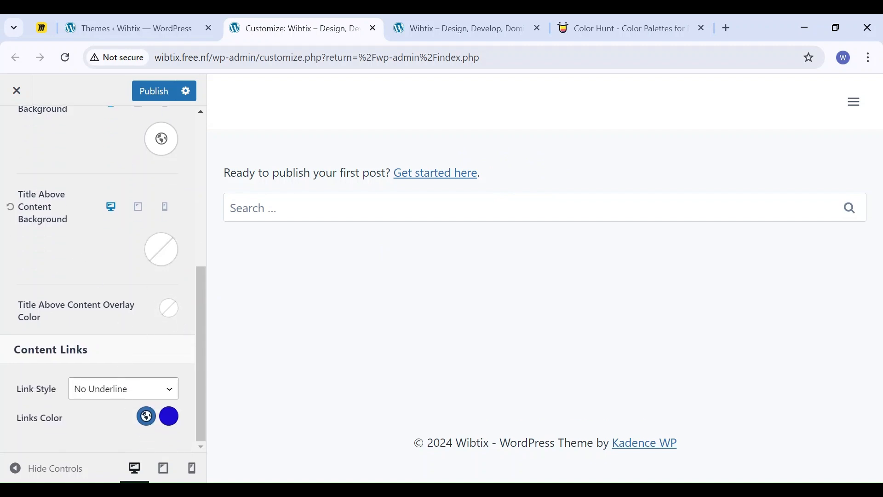
scroll(135, 301, up, 7)
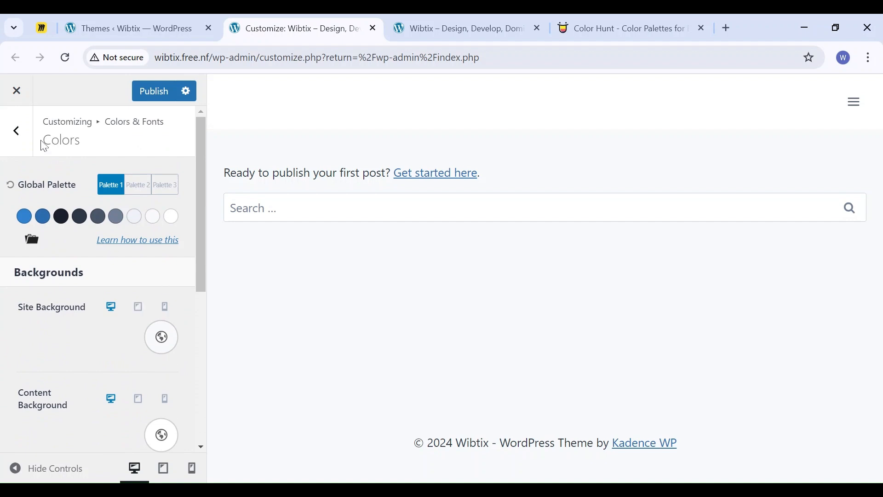
click(16, 132)
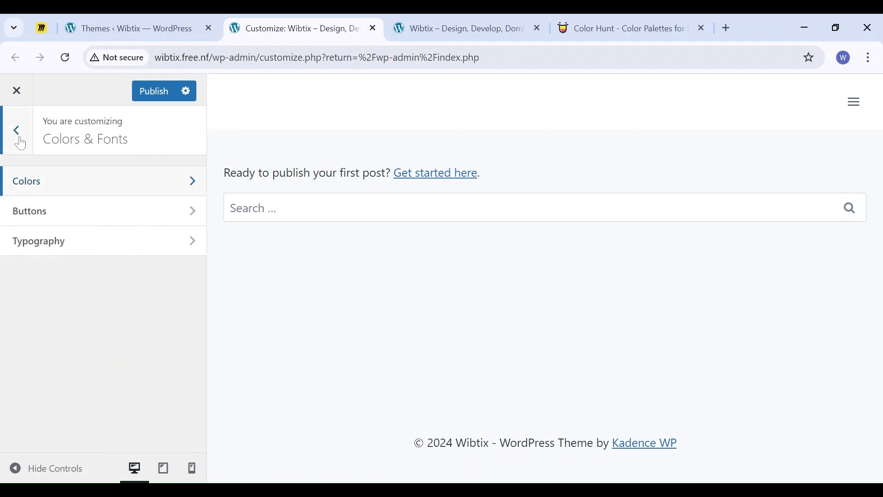
click(74, 225)
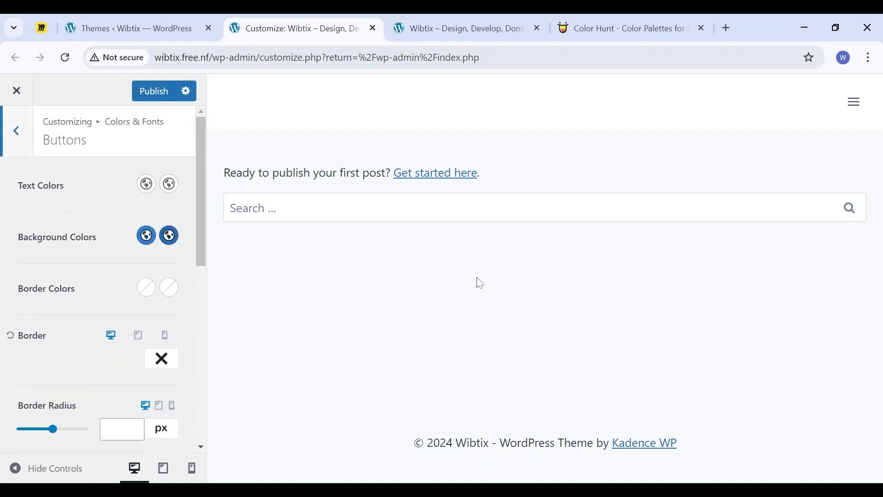
click(14, 133)
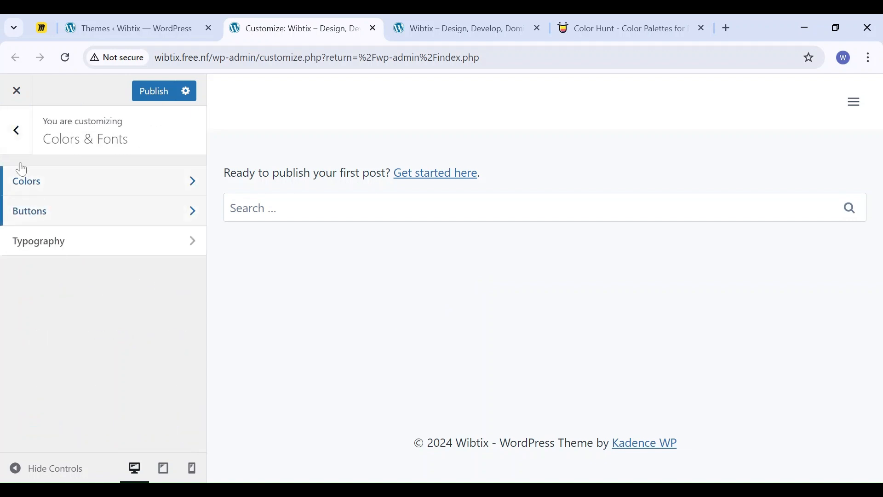
- Add a Button element beside Primary Navigation in the header's main row and bring up the desktop header in the preview
click(16, 132)
click(65, 207)
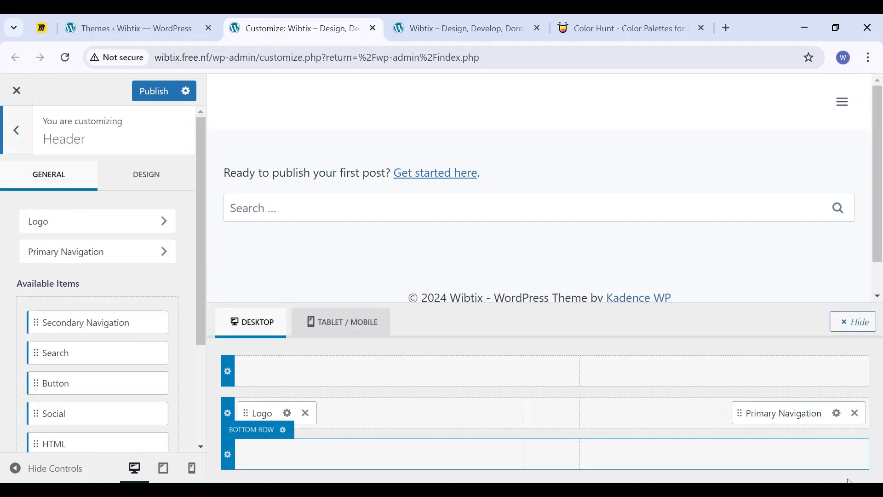
click(807, 375)
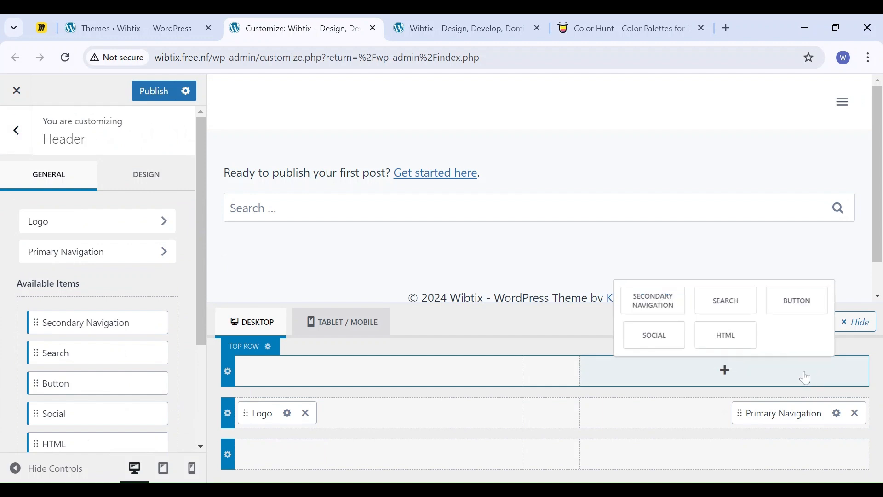
click(678, 416)
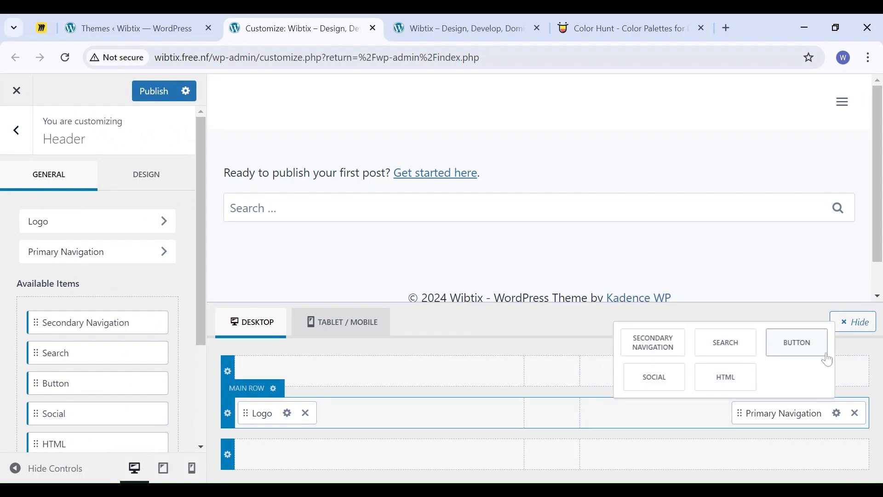
click(800, 344)
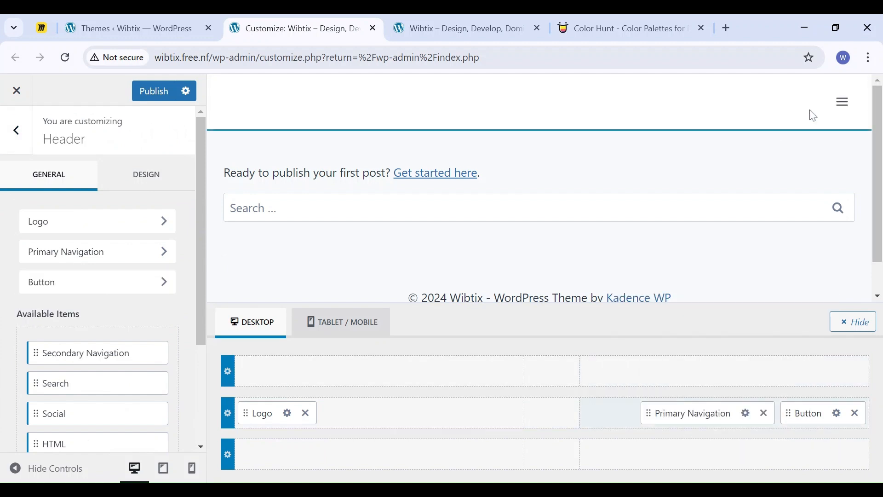
key(ctrl+minus)
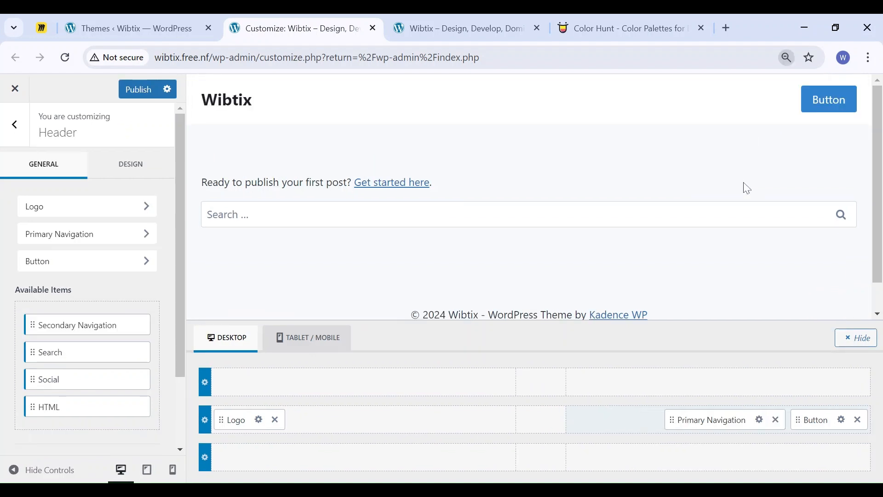
- Set the hover background color of the theme's buttons to dark slate 232A32 and check it on the header button
click(15, 124)
click(15, 124)
click(75, 201)
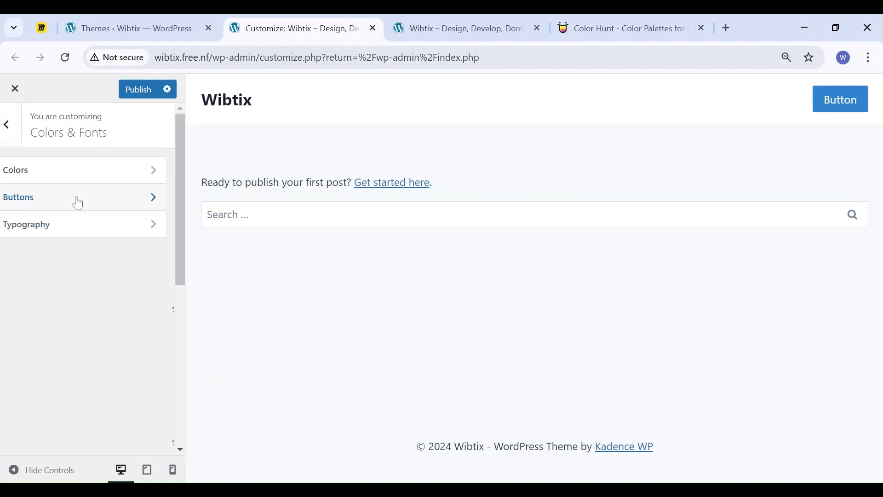
click(75, 200)
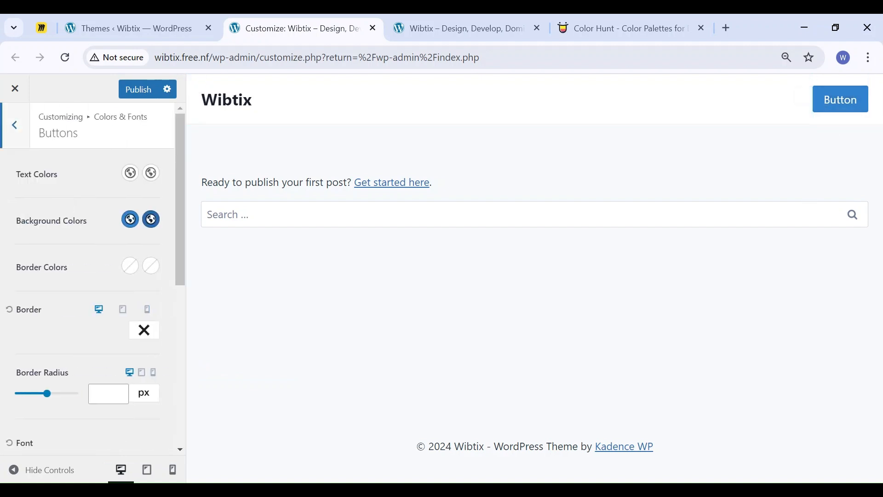
click(151, 221)
drag(92, 295, 60, 309)
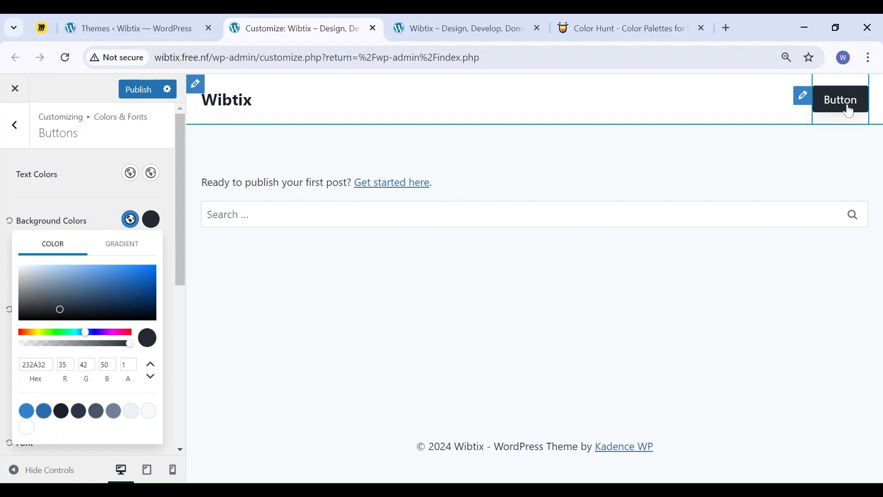
- Try orange CE5A31 as the buttons' normal background color and reset the Background Colors to their defaults
click(129, 220)
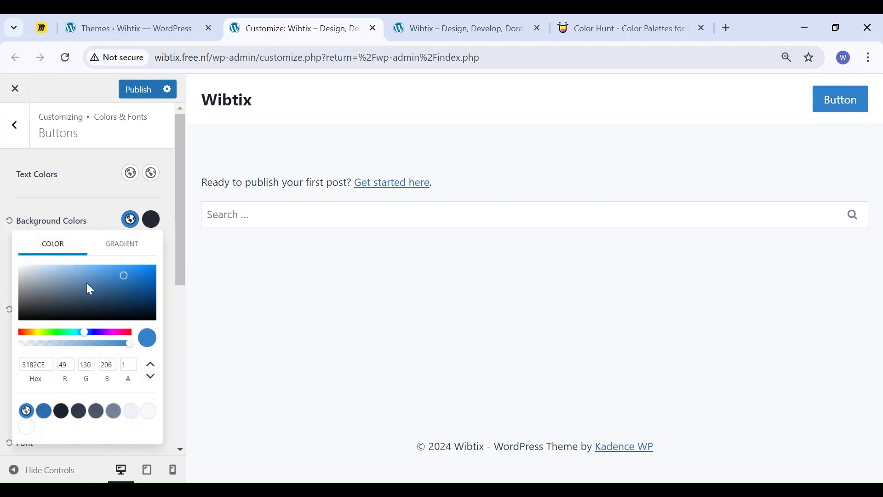
click(25, 332)
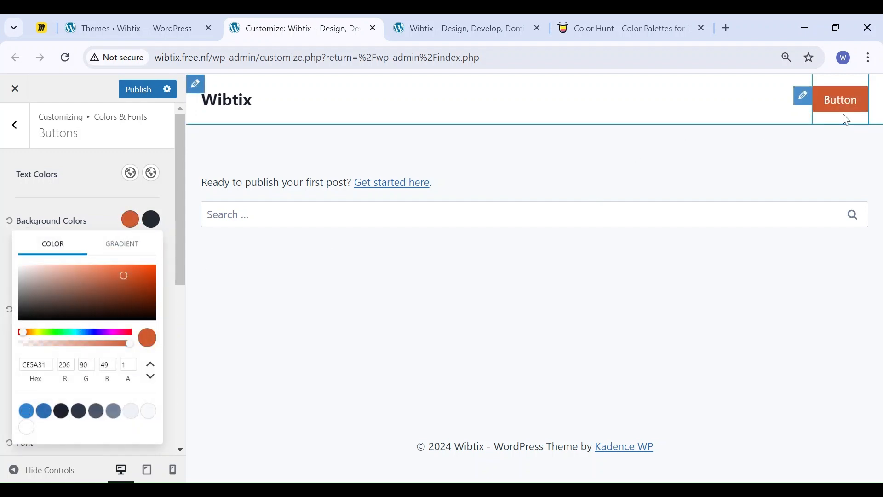
click(9, 223)
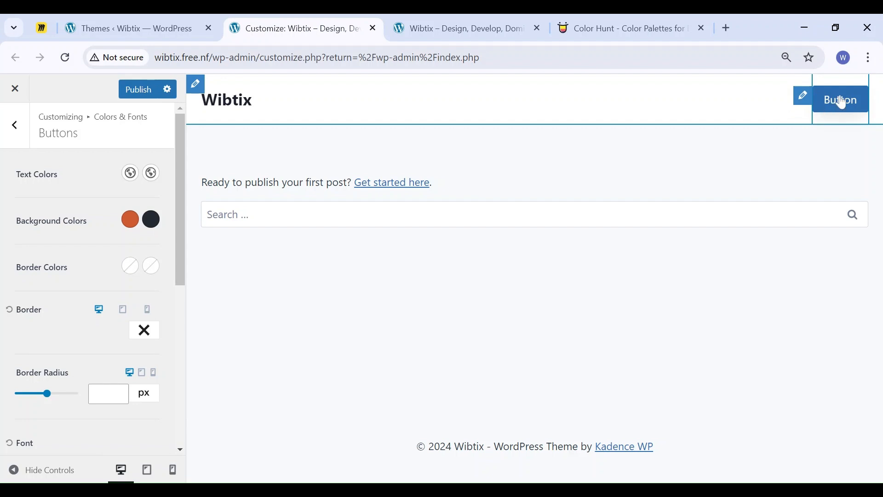
- Try red F00000 as the buttons' normal text color and reset the Text Colors to their defaults
click(130, 173)
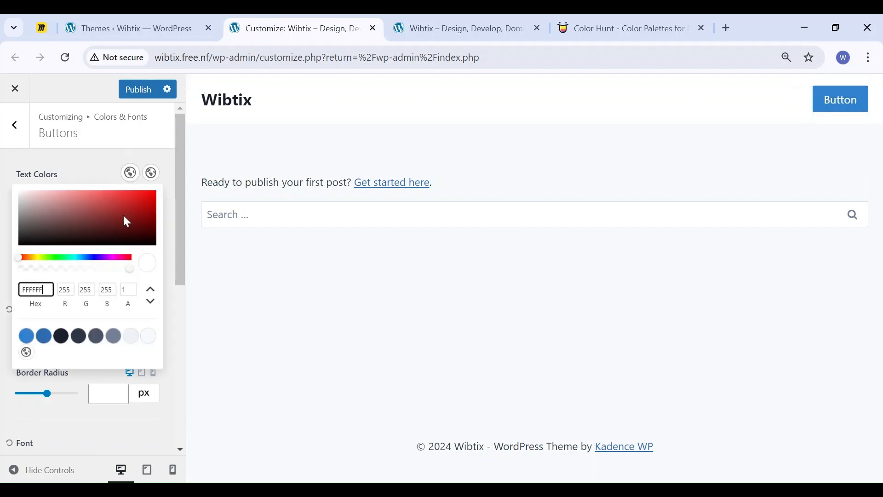
click(155, 193)
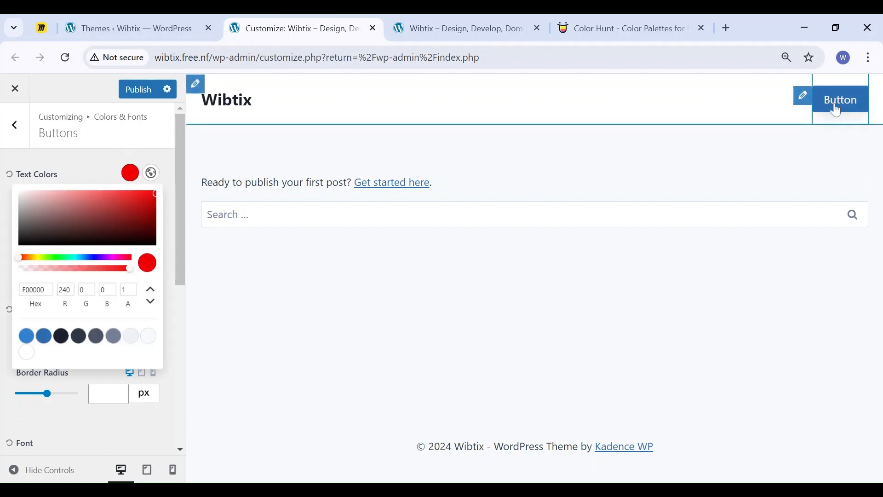
click(8, 174)
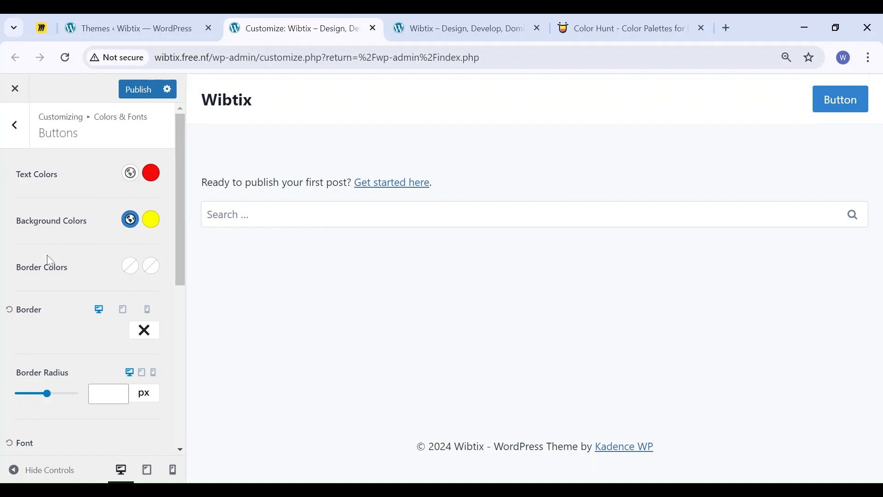
- Try a 20 px border radius on the theme's buttons and reset the radius to its default
scroll(50, 261, down, 1)
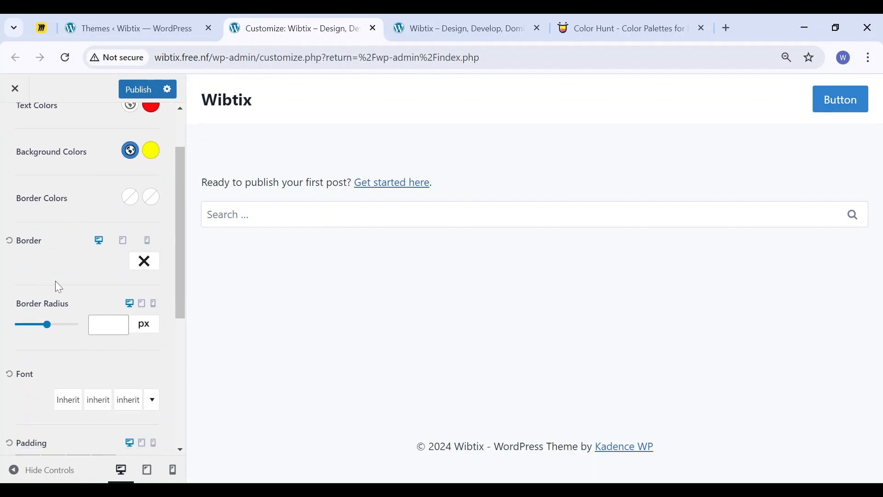
scroll(68, 282, down, 1)
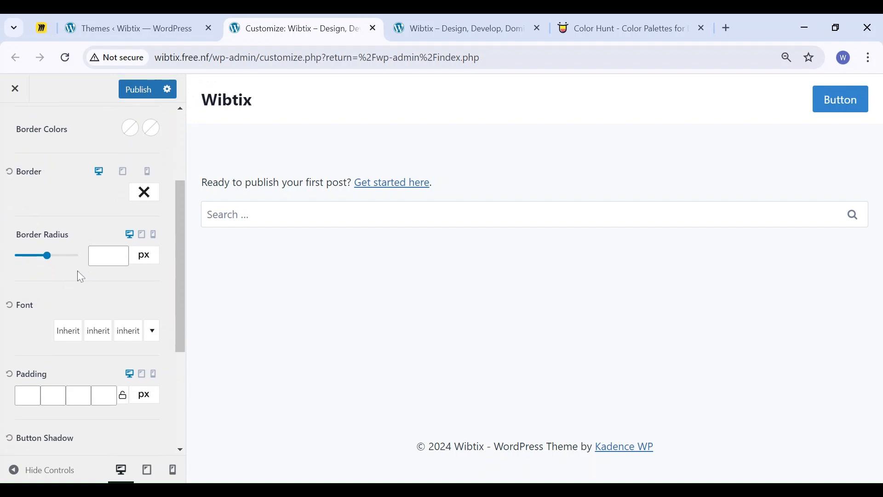
click(103, 256)
text(20)
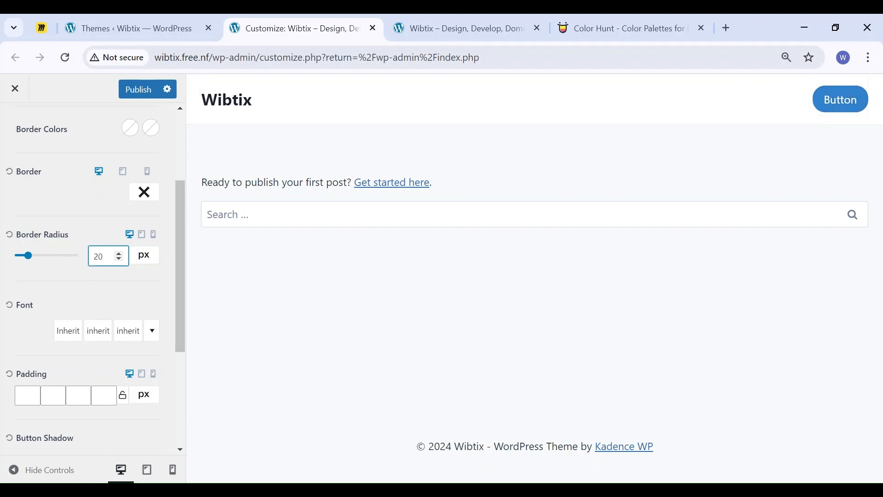
click(118, 253)
click(10, 236)
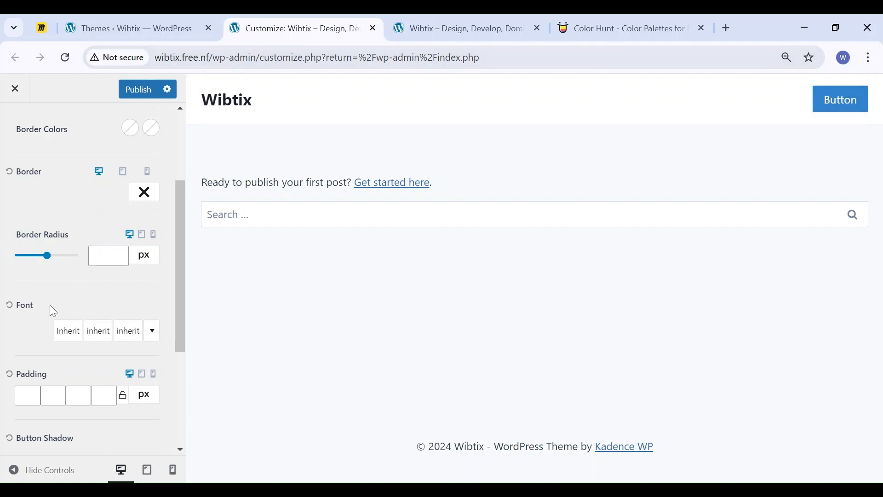
- Look through the font families offered for the buttons' Font setting and start a font search
scroll(75, 305, down, 1)
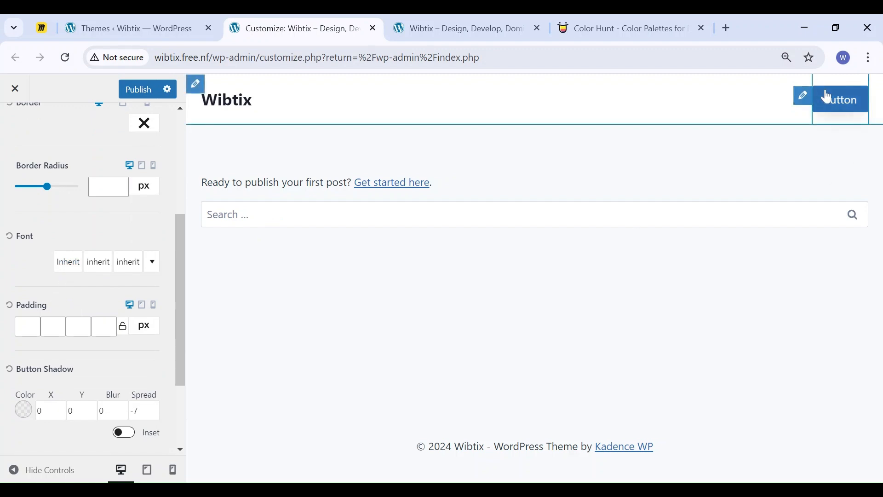
click(68, 262)
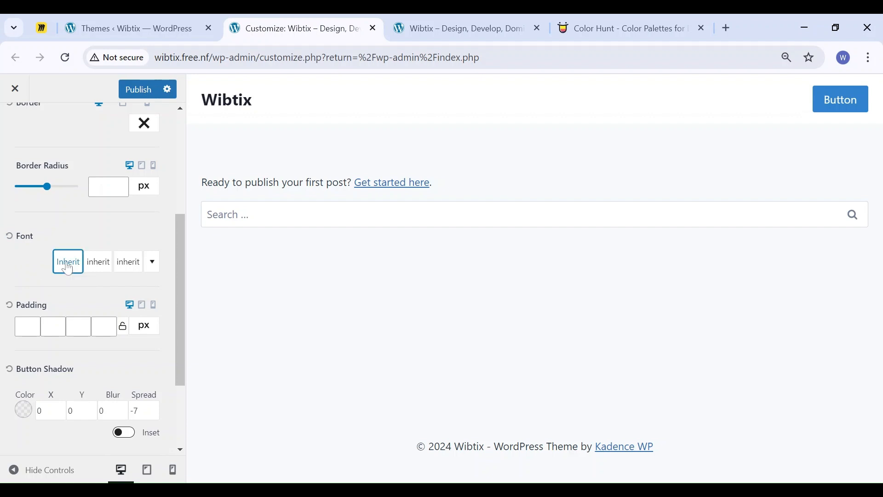
click(67, 264)
scroll(47, 370, down, 4)
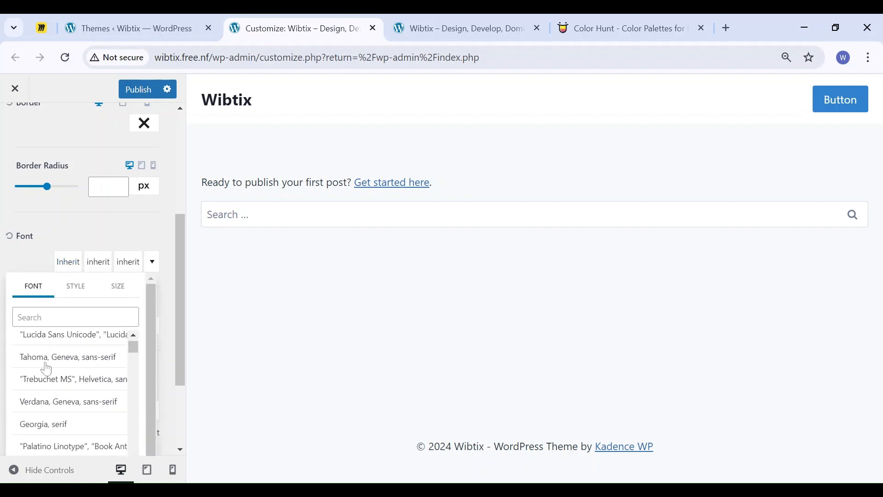
scroll(46, 369, up, 1)
scroll(46, 369, down, 1)
click(18, 317)
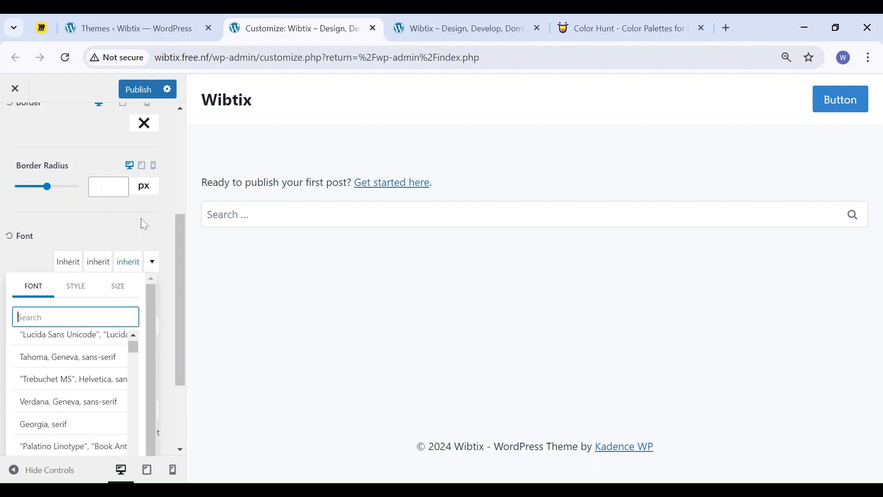
- Switch to the WordPress Development board in Miro and add a mind map node named Fonts in the empty area beyond Footer
click(41, 27)
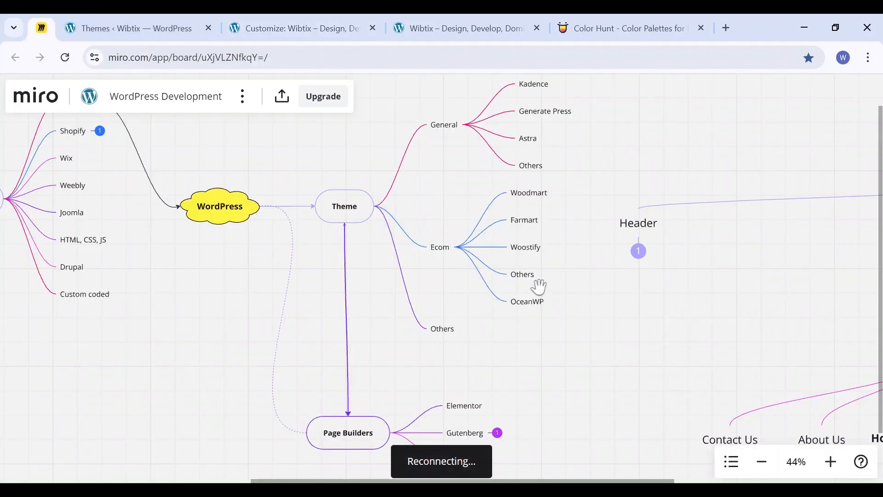
drag(624, 348, 157, 343)
scroll(438, 326, right, 10)
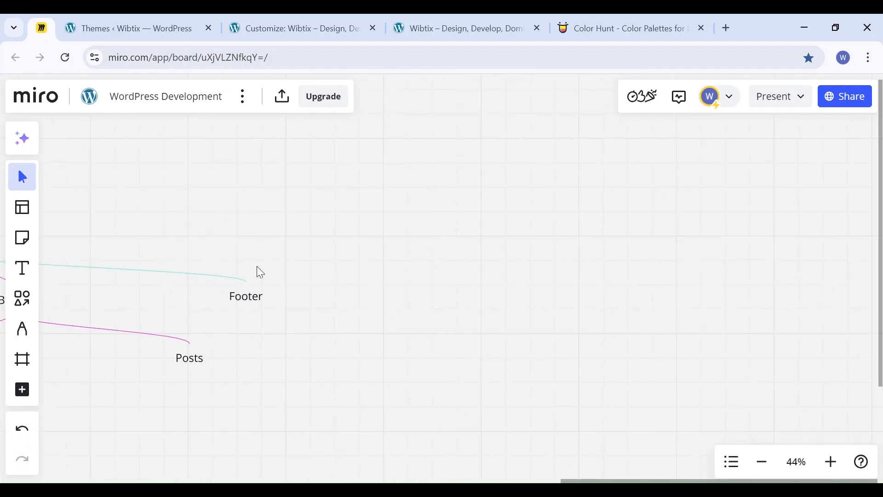
key(m)
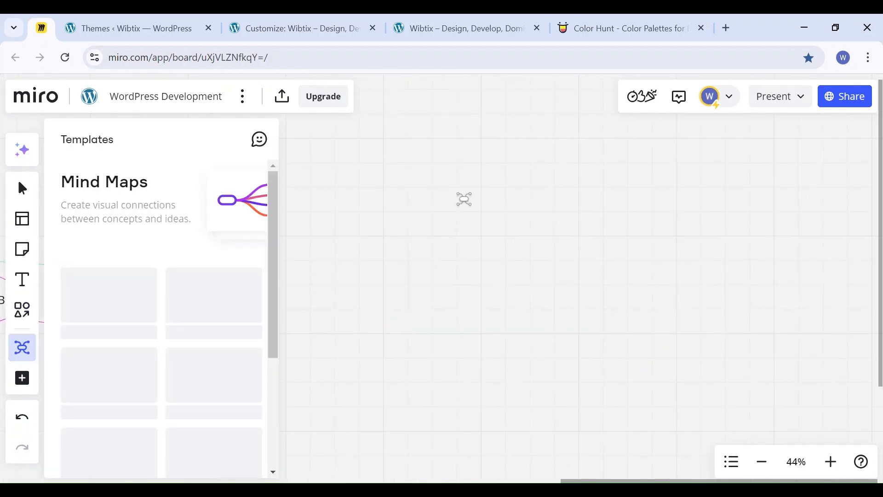
click(458, 194)
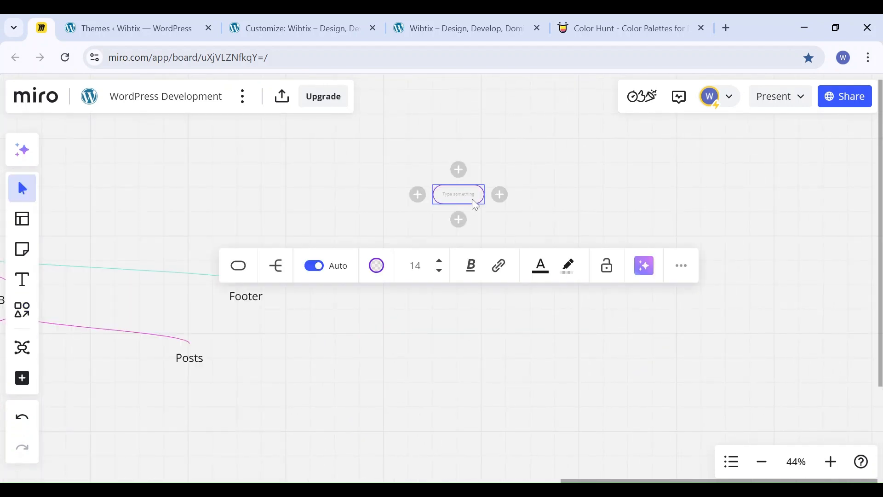
text(Fonts)
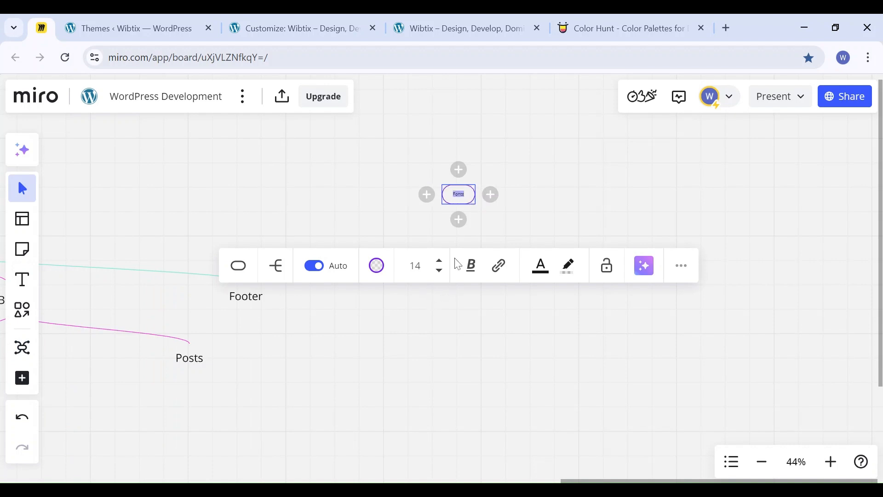
- Enlarge the Fonts node's text to size 36 and move the node slightly farther from the Footer branch
click(440, 261)
click(440, 260)
click(440, 260)
click(574, 204)
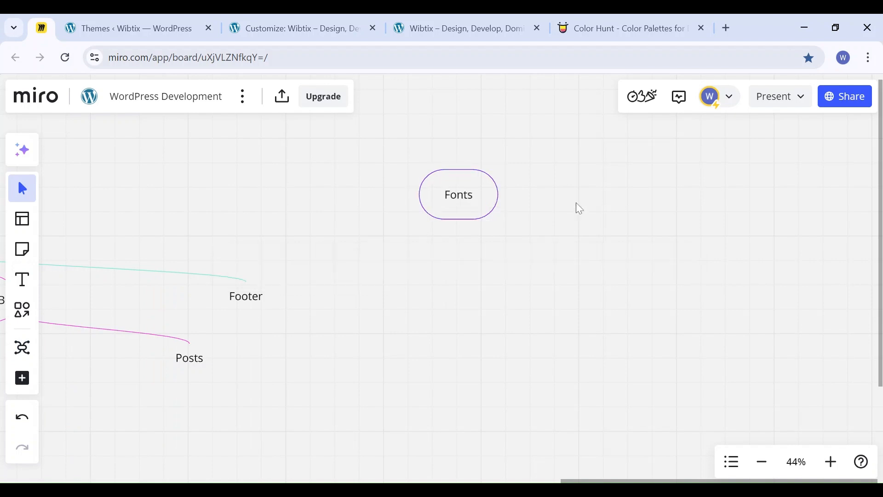
drag(464, 208, 534, 242)
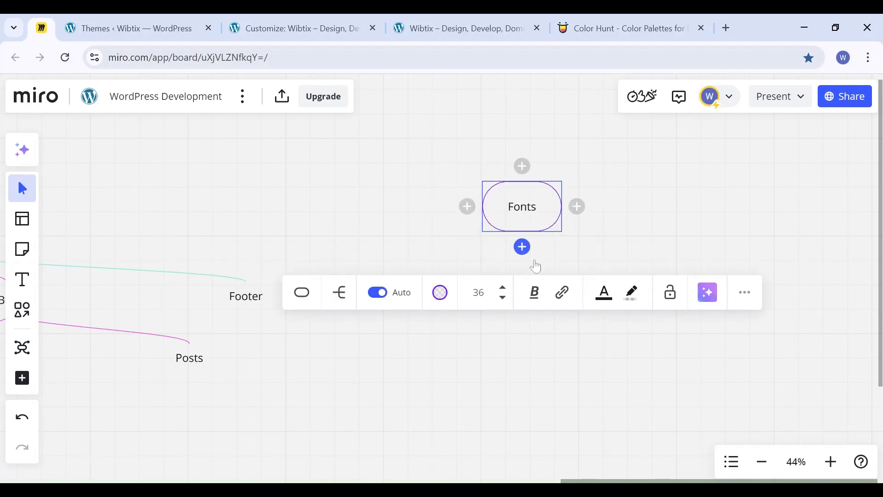
- Add two child nodes, Rubik and Monsterrat, below the Fonts node
click(521, 247)
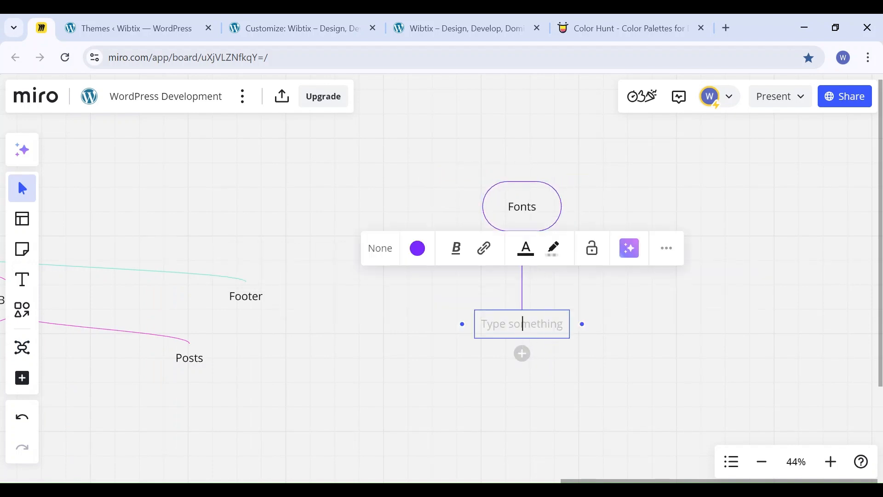
text(Rubik)
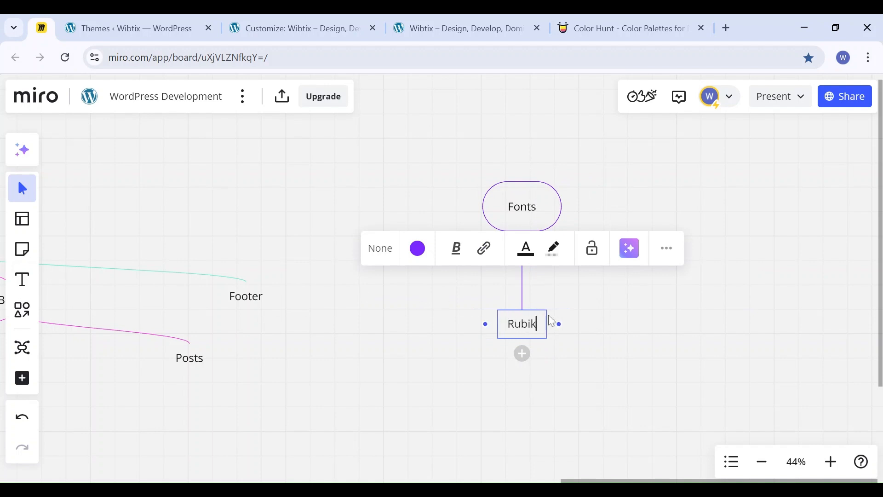
click(616, 272)
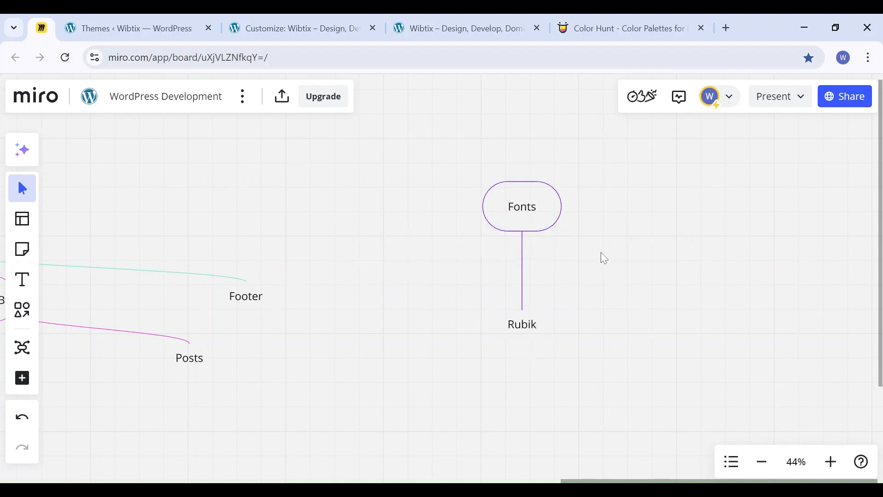
click(523, 247)
text(Mons)
text(errat)
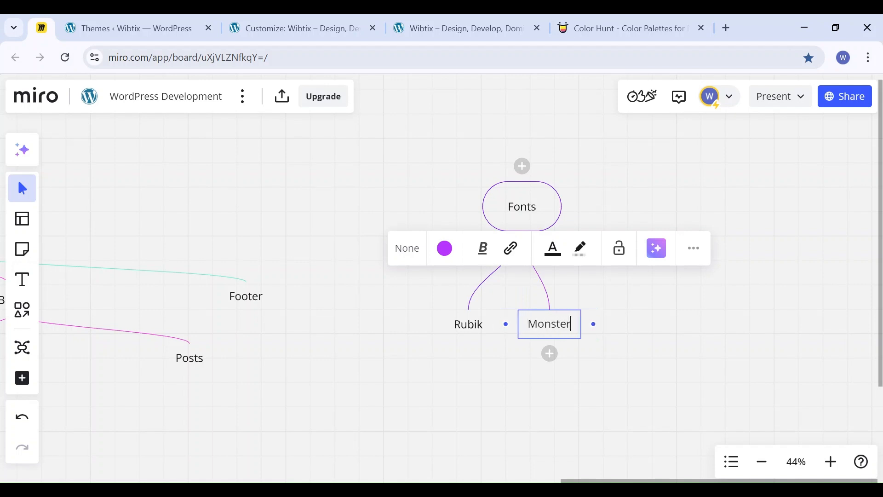
click(682, 311)
- Add two more child nodes under Fonts, named Helvetika and Roboto
click(522, 247)
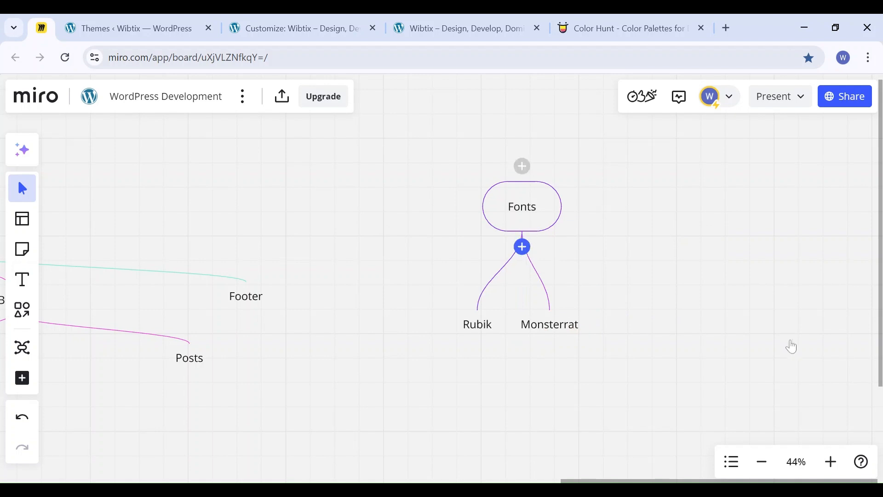
text(Helv)
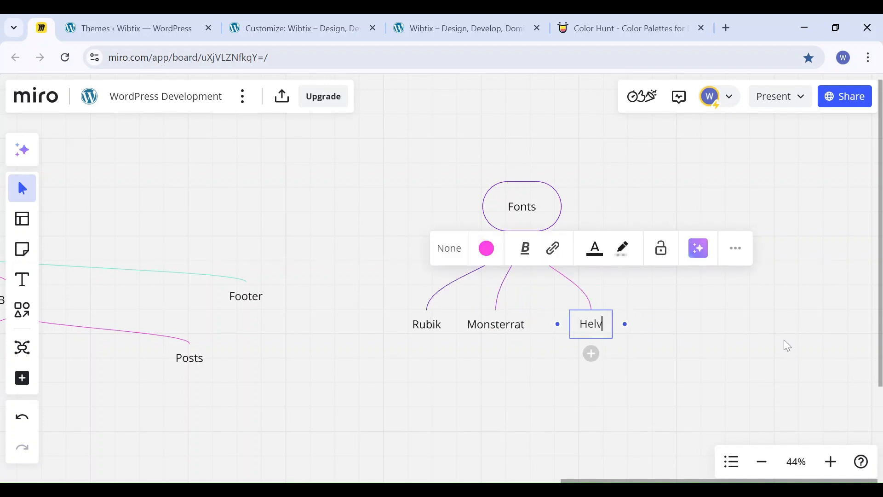
text(etika)
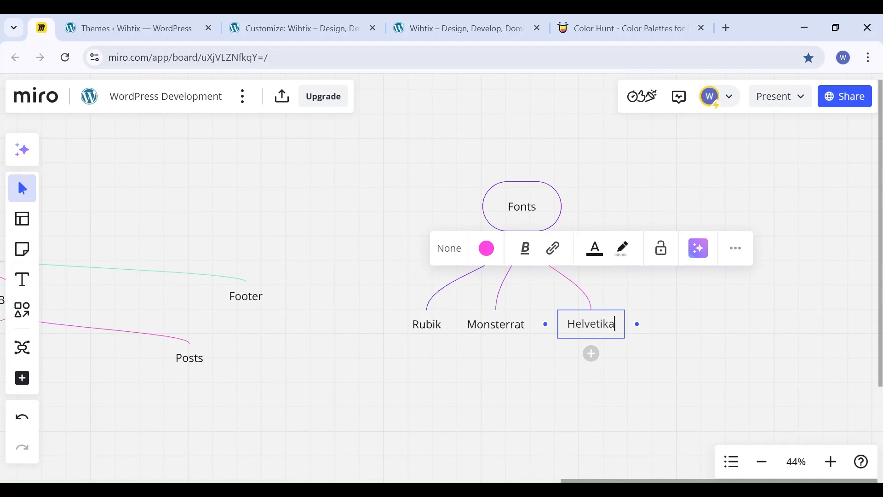
click(694, 345)
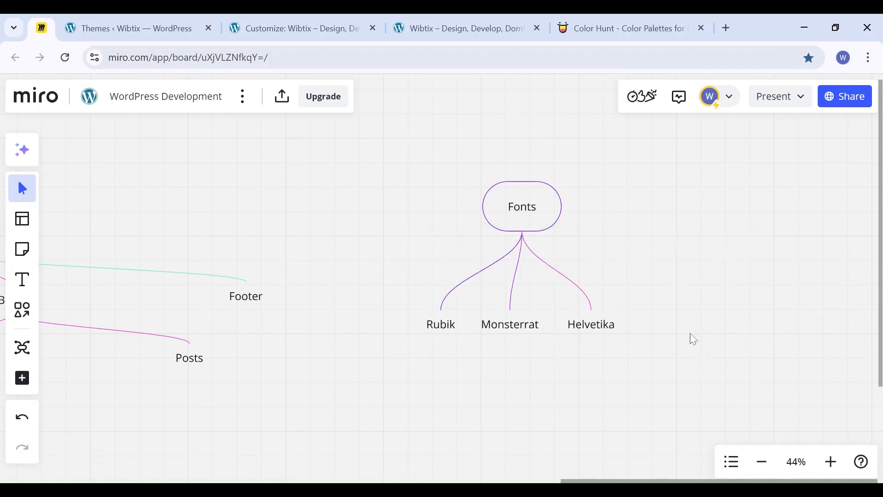
click(523, 246)
text(Robotto)
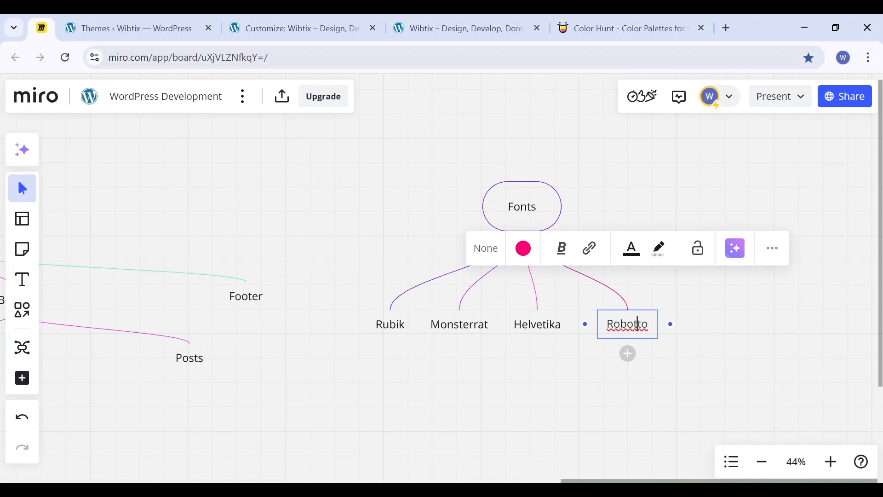
key(BackSpace)
click(746, 366)
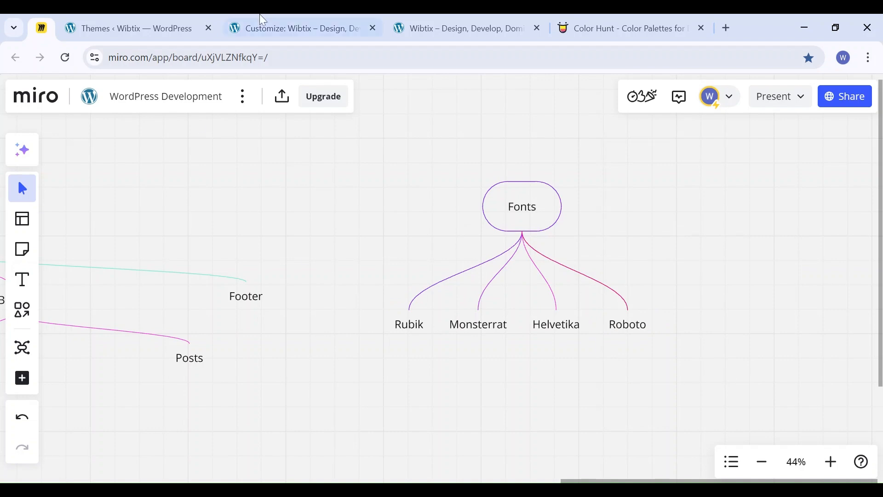
- Switch back to the WordPress customizer and set the buttons' font style to Thin 100
click(138, 27)
click(274, 20)
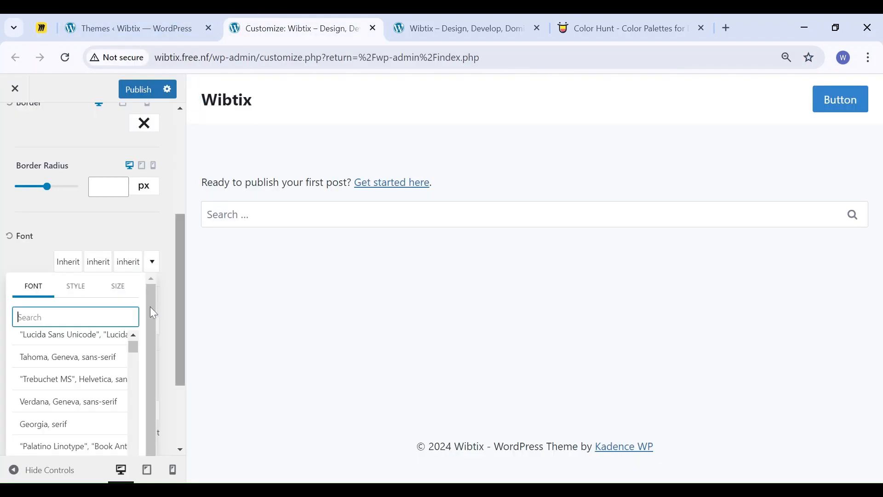
click(79, 286)
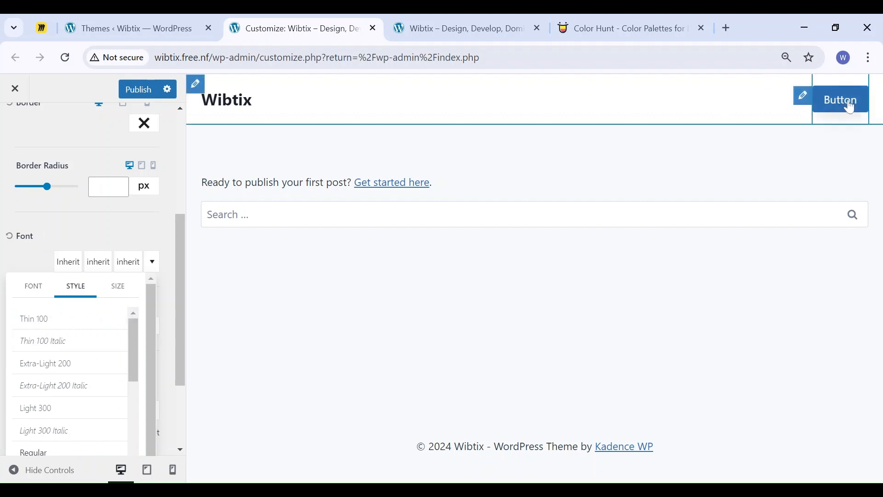
click(41, 329)
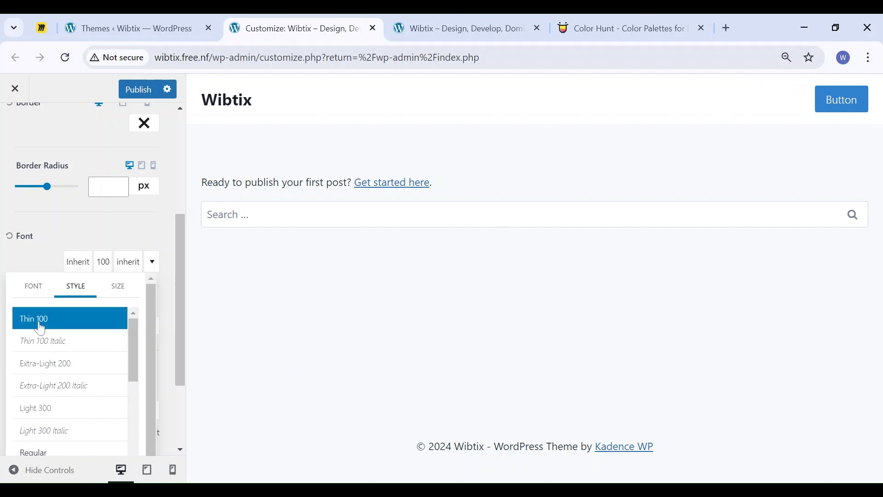
scroll(51, 414, down, 3)
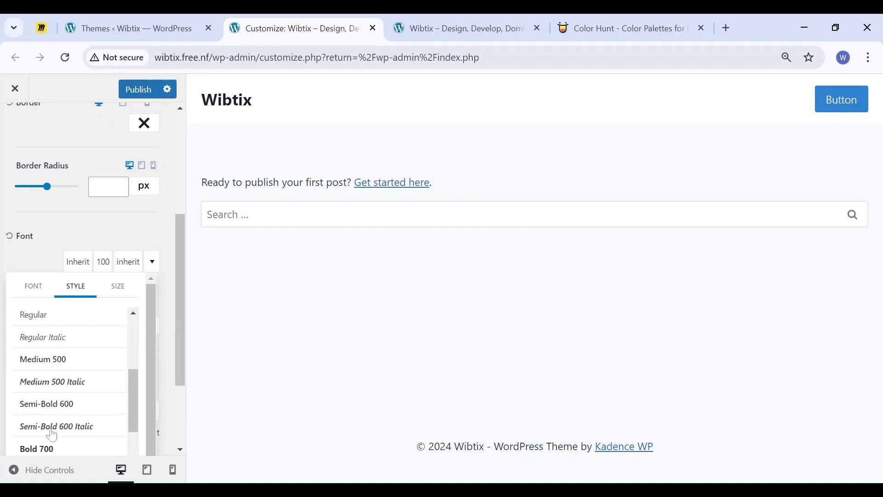
- Try Bold 700, Ultra-Bold 900, Semi-Bold 600 and Medium 500 as the button font style, and reset the button font
click(41, 448)
scroll(108, 421, down, 2)
click(71, 453)
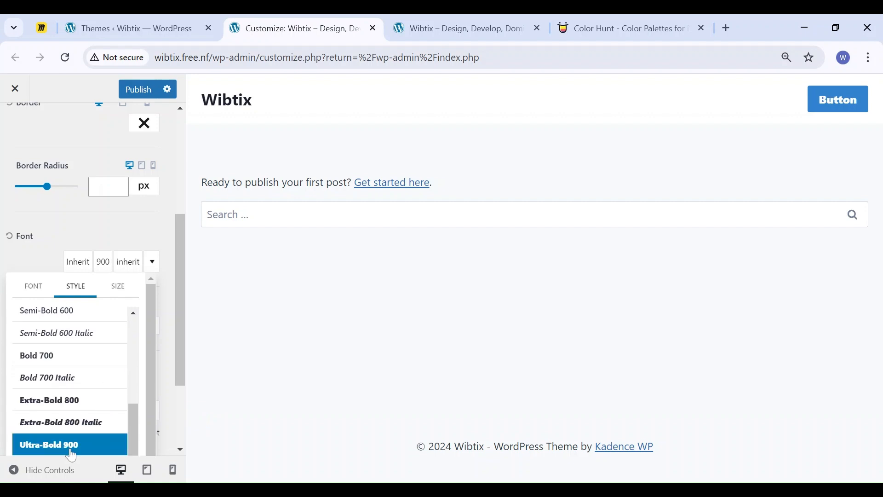
scroll(77, 401, up, 3)
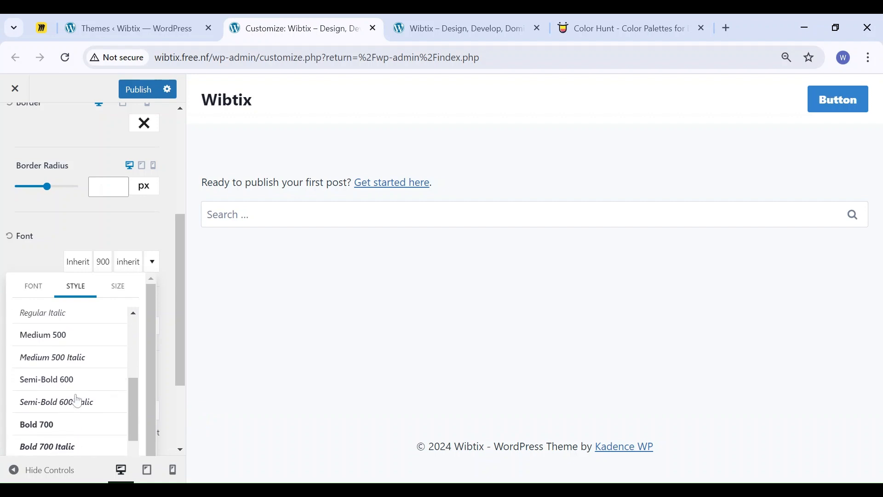
click(61, 384)
click(63, 339)
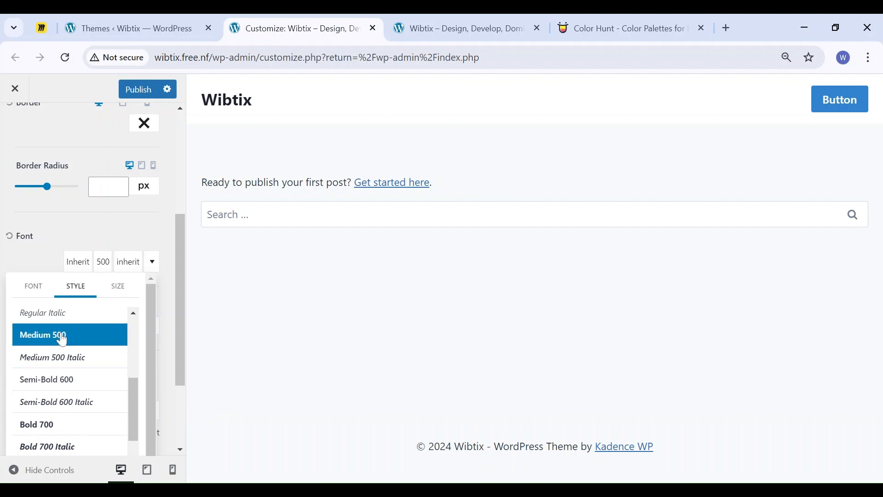
click(42, 253)
click(10, 237)
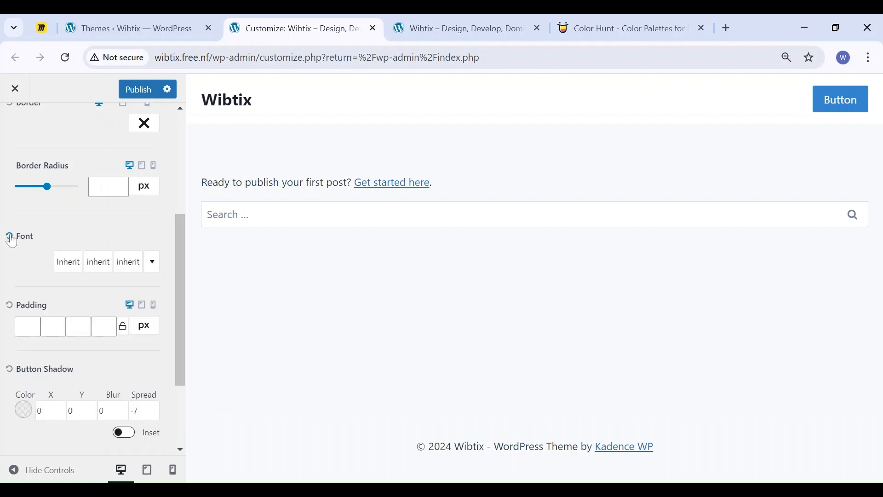
- Try a larger font size on the buttons and set it to 16 px
click(128, 262)
click(71, 339)
click(70, 339)
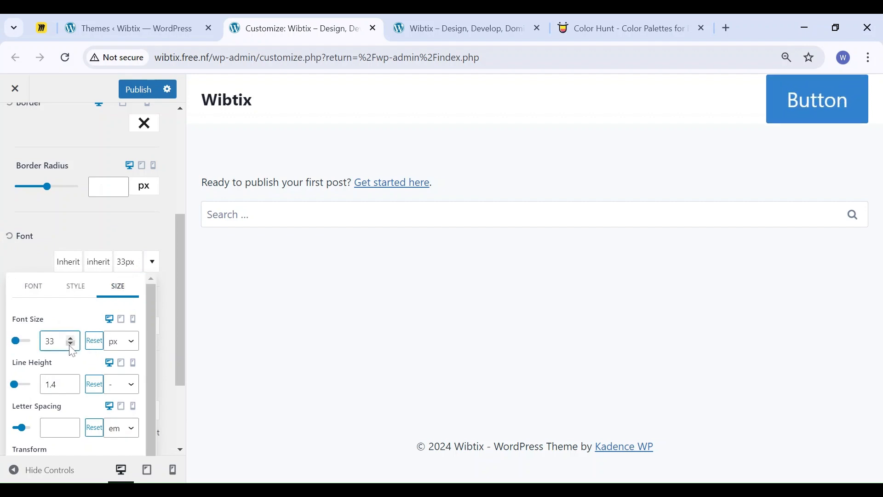
click(71, 344)
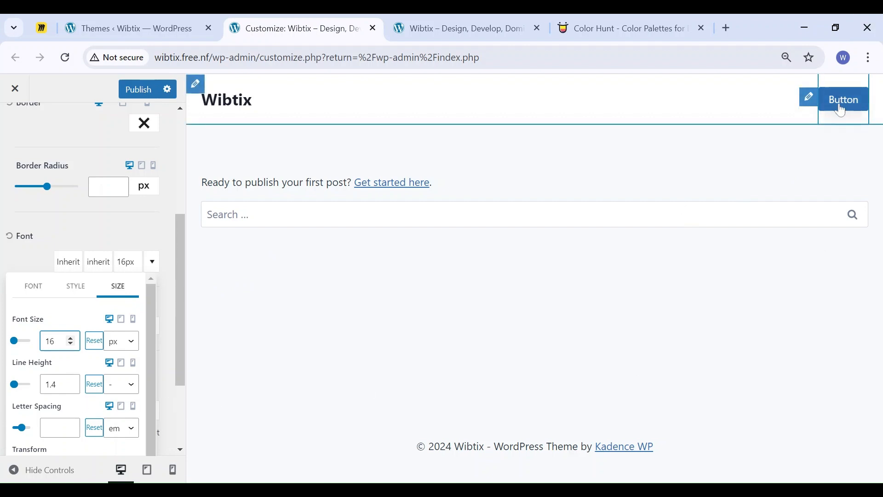
- Try letter spacings of 7 em and 1 em on the button text, and clear the spacing value
click(71, 428)
click(71, 427)
click(71, 428)
click(71, 427)
drag(72, 428, 41, 433)
text(7)
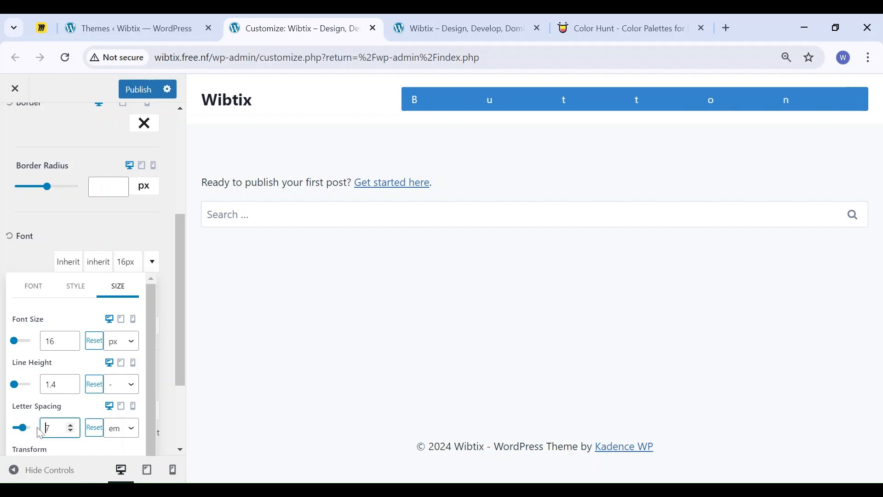
key(Right)
text(1)
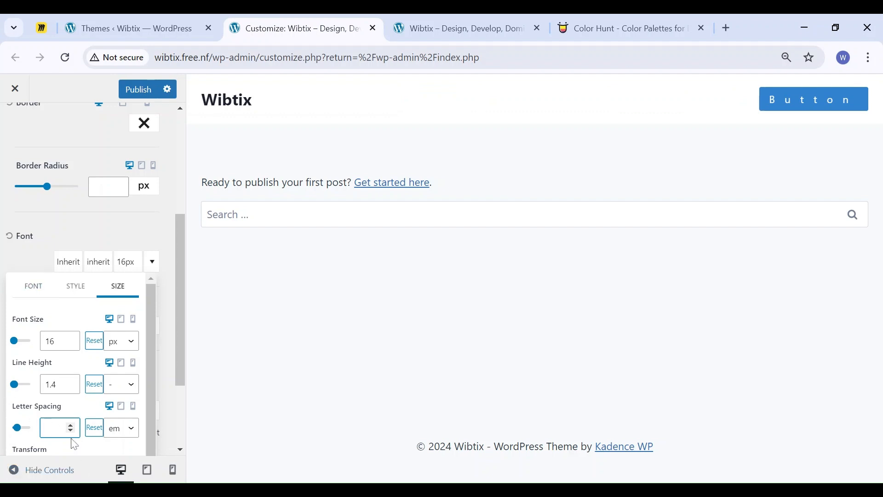
key(BackSpace)
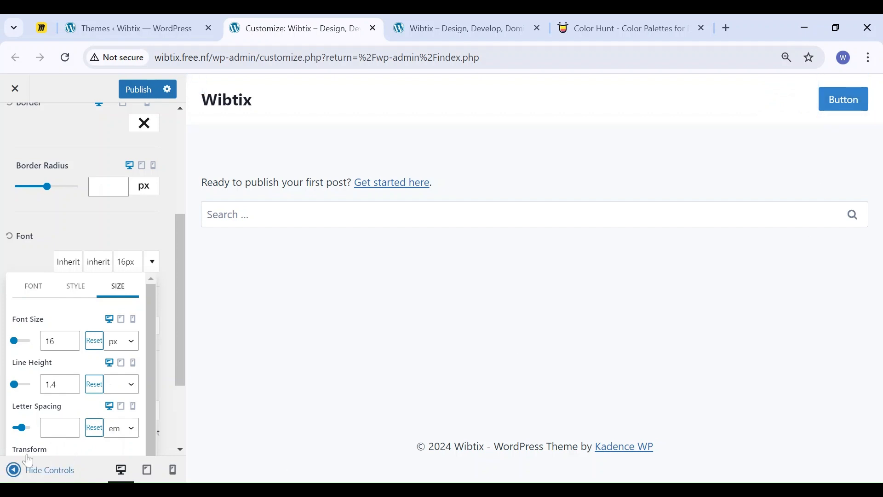
scroll(71, 421, down, 1)
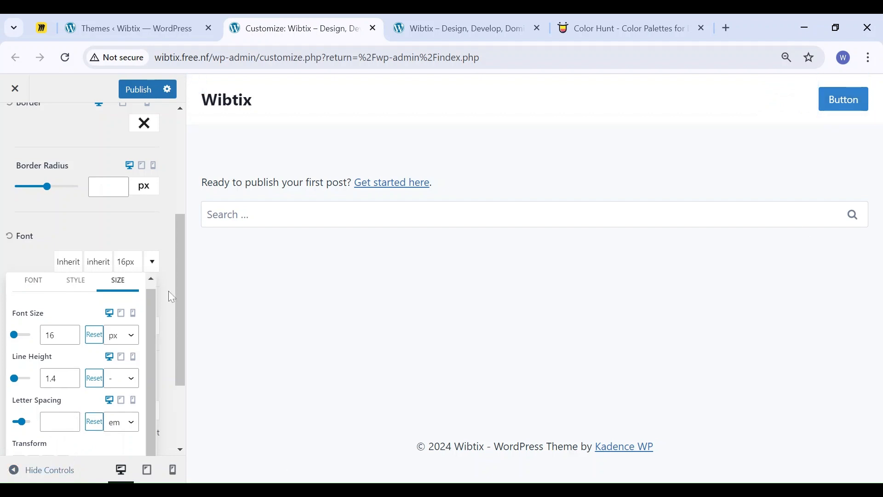
click(43, 249)
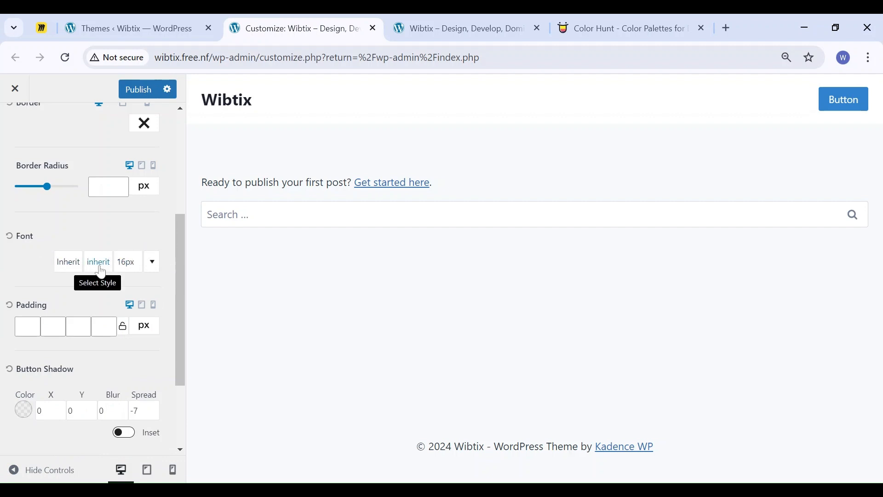
click(9, 238)
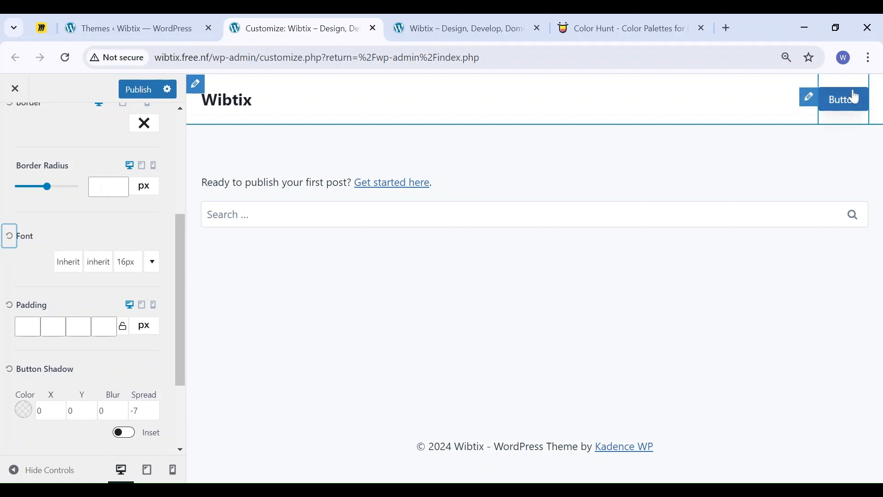
- Set the button padding to 1 px on all four sides
click(27, 327)
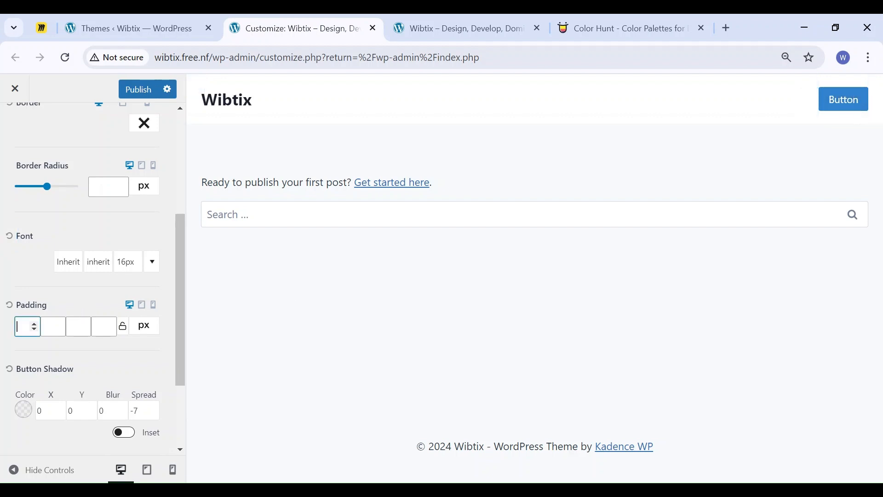
text(1)
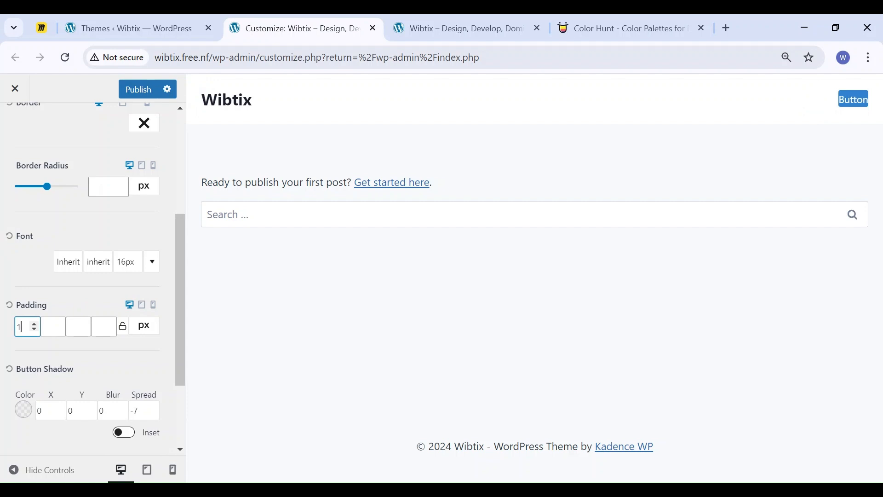
key(Tab)
text(1)
key(Tab)
text(1)
key(Tab)
text(1)
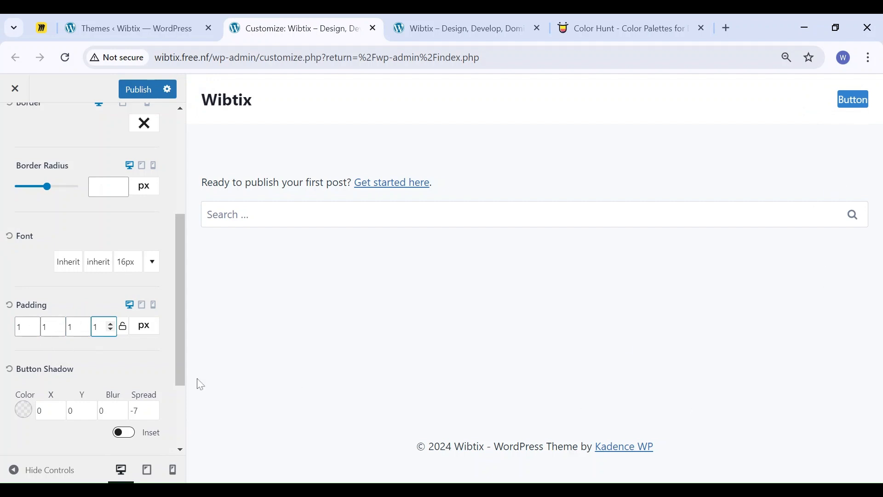
- Increase the button padding to 10 px on all four sides
click(23, 326)
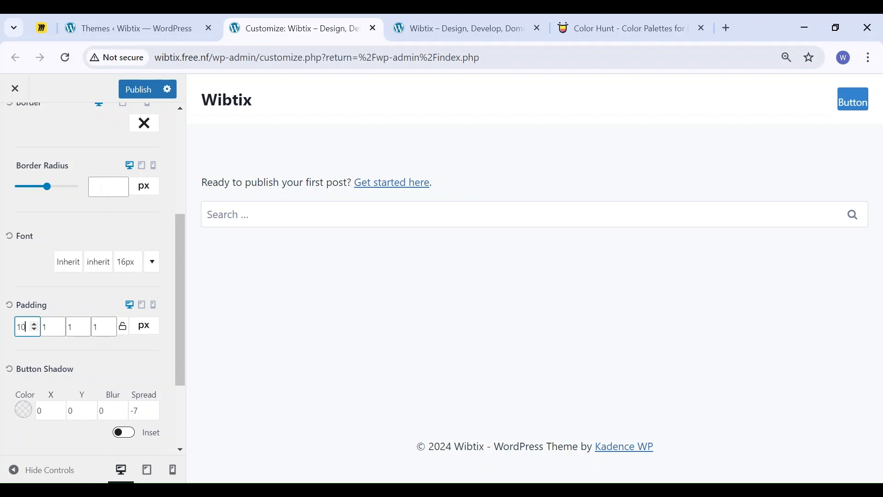
key(Tab)
text(0)
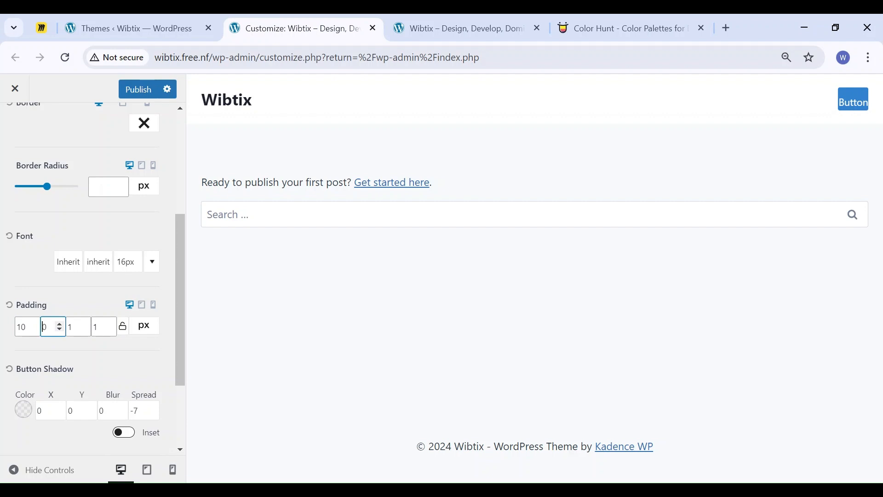
text(1)
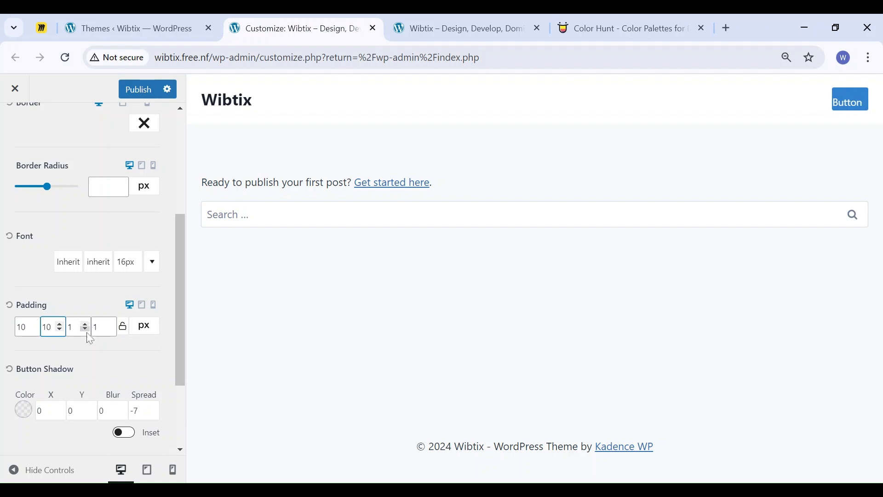
click(73, 327)
text(0)
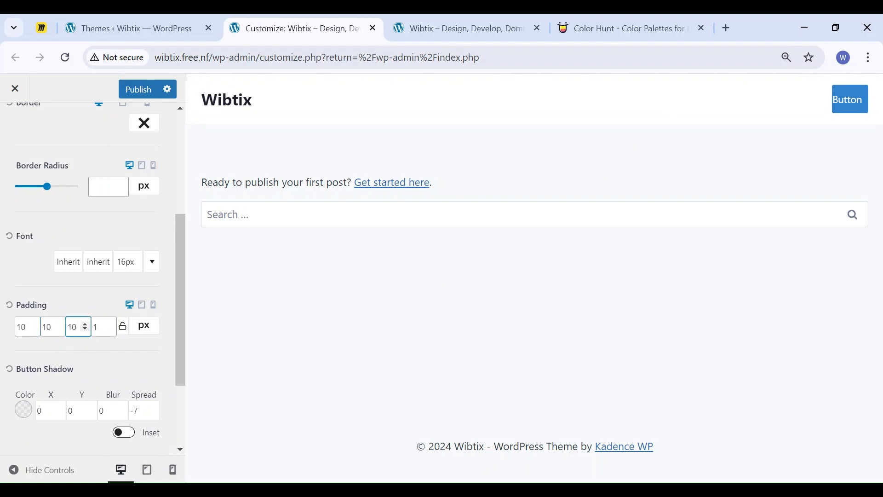
click(111, 323)
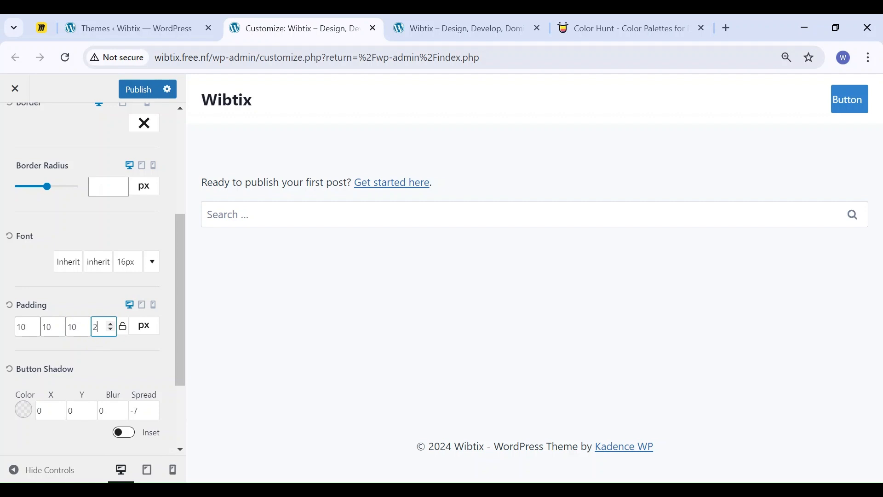
key(BackSpace)
text(10)
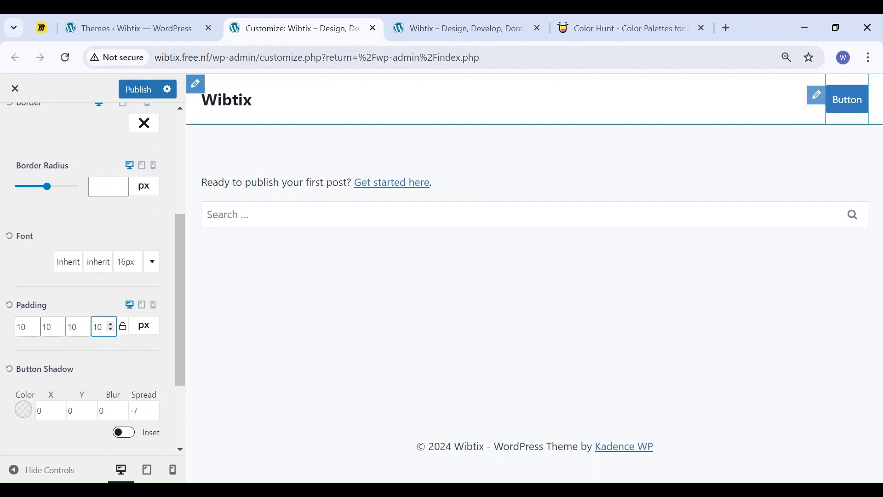
- Try 5 px top and bottom padding with 10 px on the sides, and reset the button padding
double_click(51, 328)
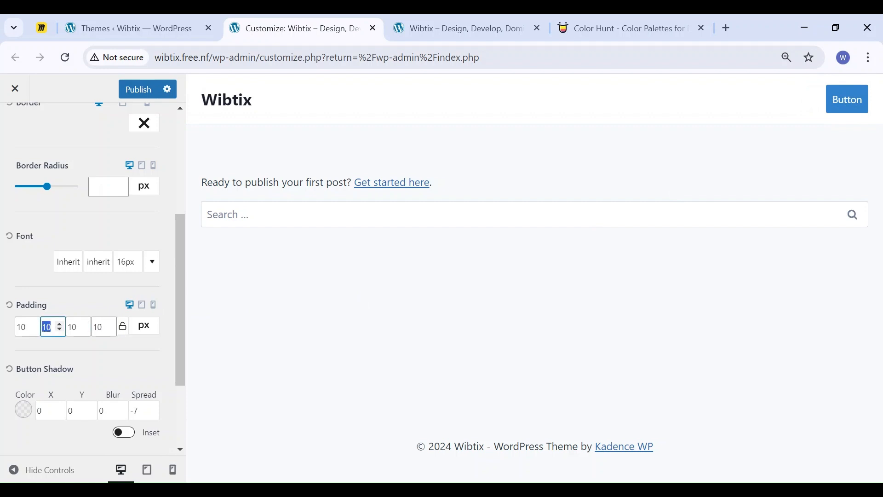
text(5)
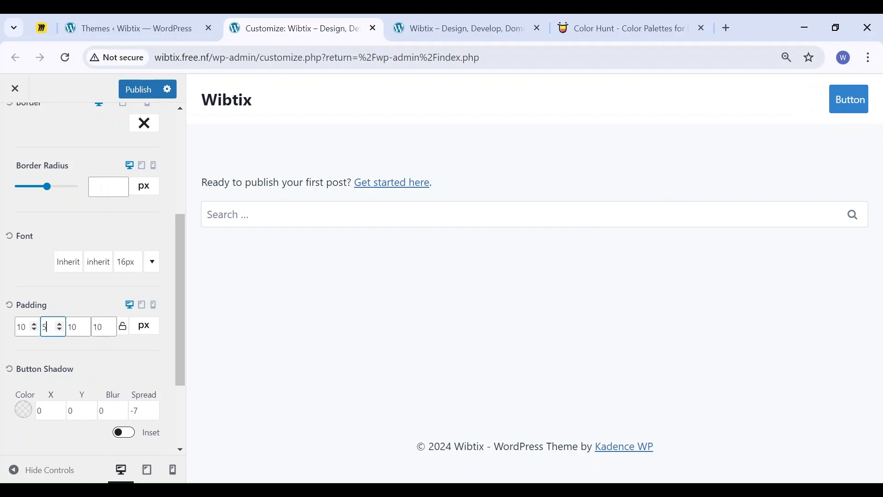
key(BackSpace)
text(10)
double_click(19, 328)
text(5)
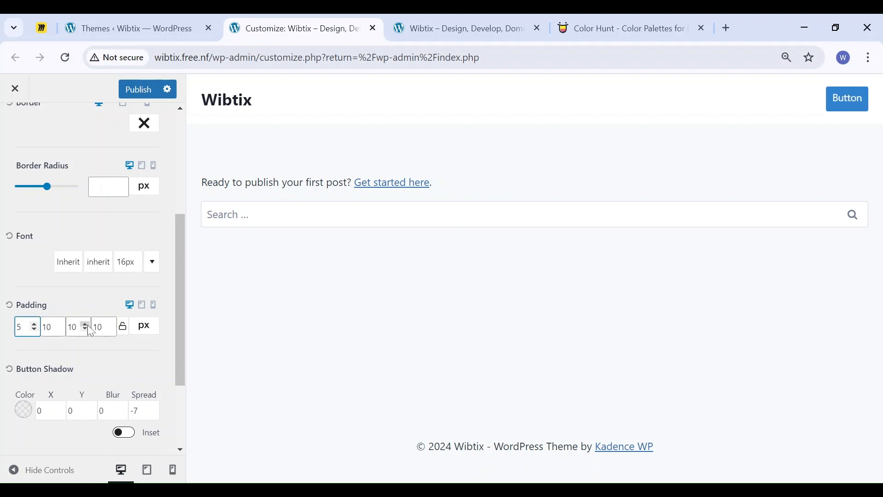
drag(78, 328, 63, 327)
text(5)
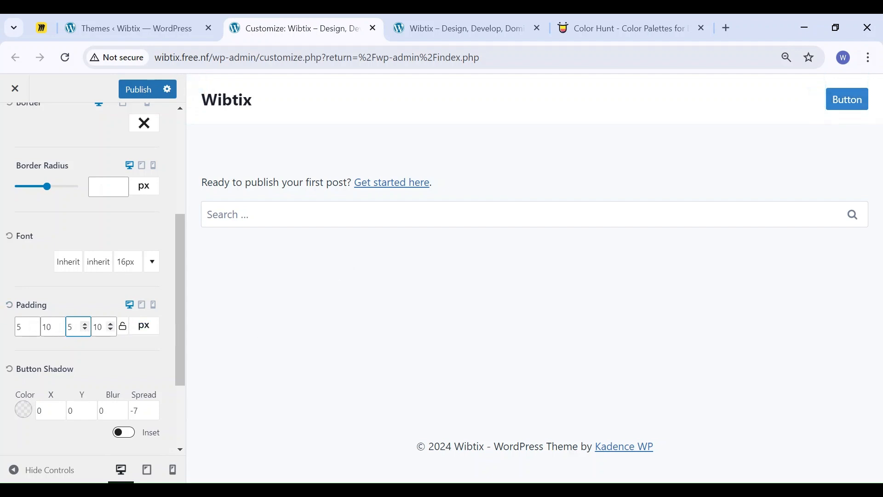
click(10, 304)
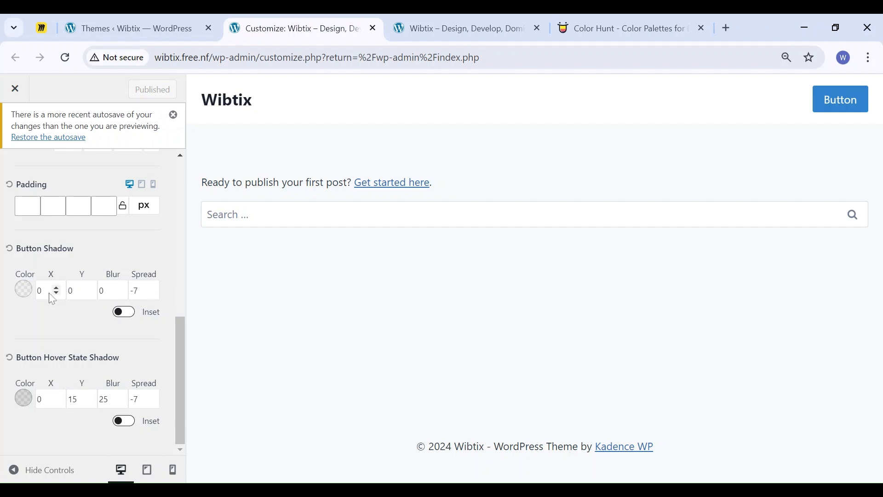
- Look at the button shadow's color options and review the remaining button settings
click(24, 290)
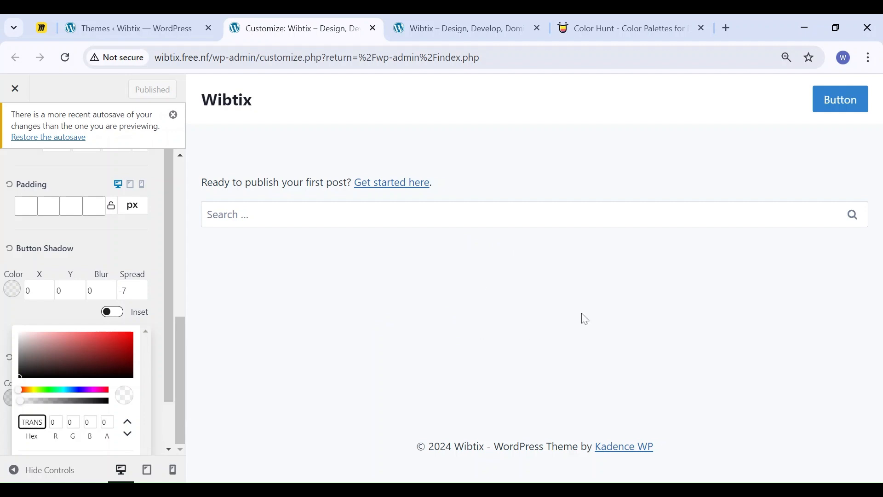
click(110, 258)
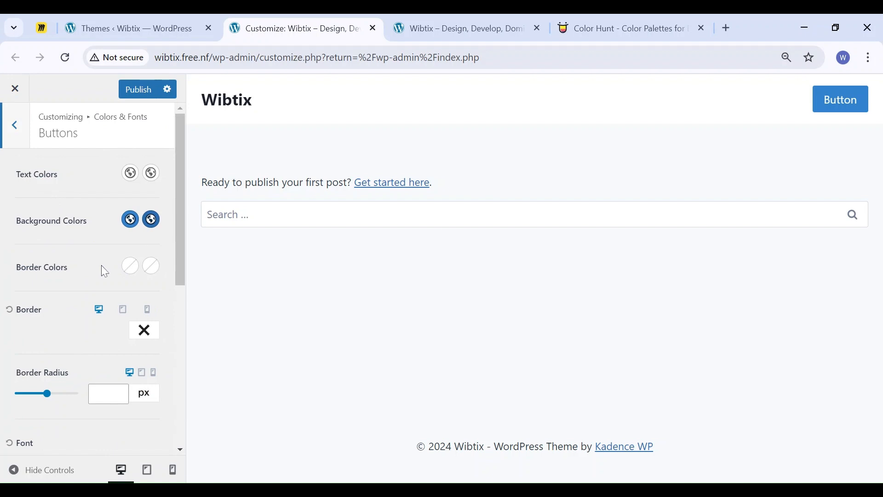
scroll(102, 268, down, 2)
scroll(105, 273, down, 5)
scroll(90, 233, up, 7)
- Set the base font in the Typography settings to Rubik and open its font style options
click(19, 145)
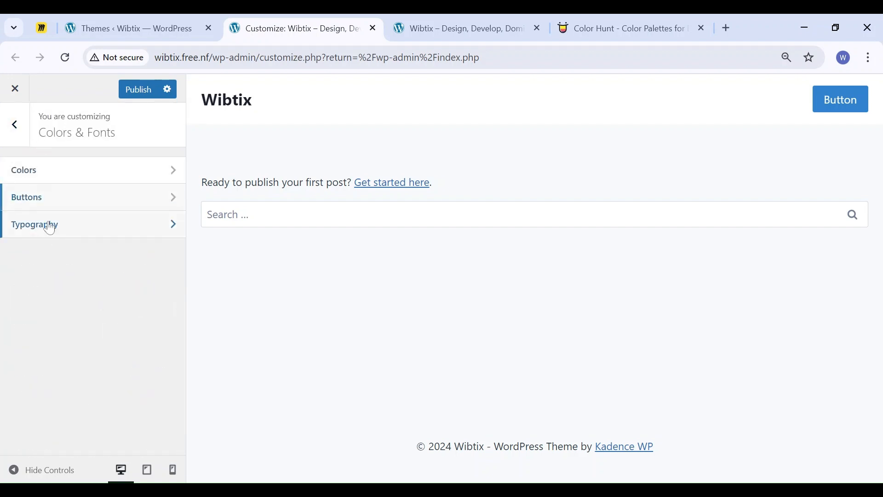
click(41, 223)
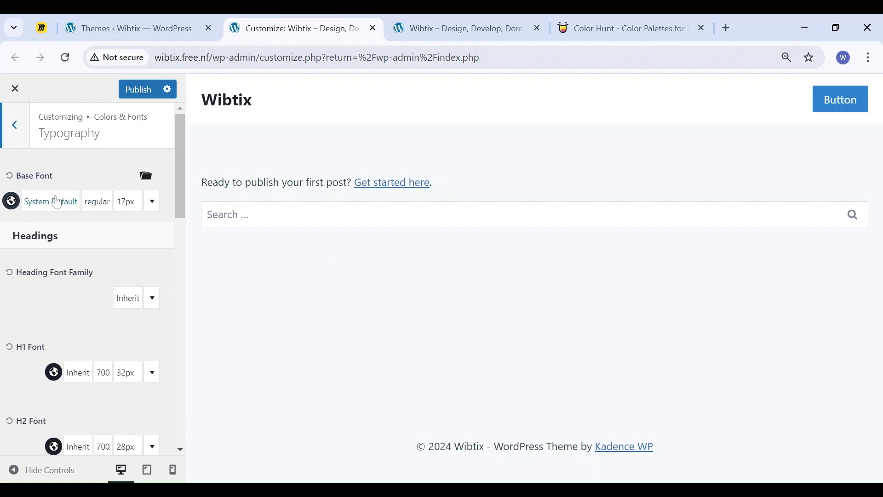
click(49, 209)
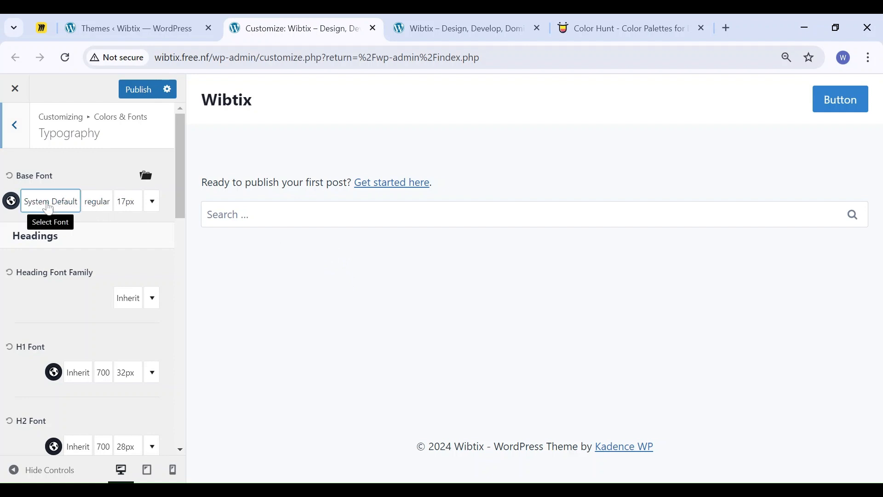
click(50, 209)
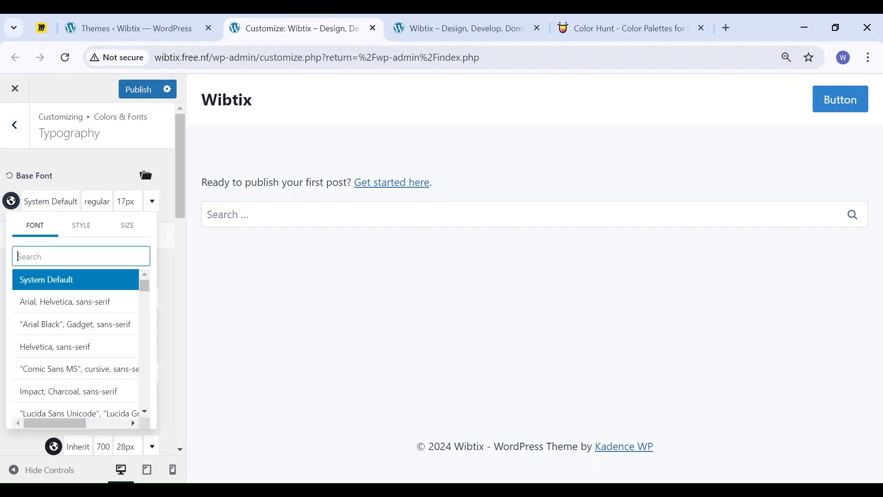
text(Rubik)
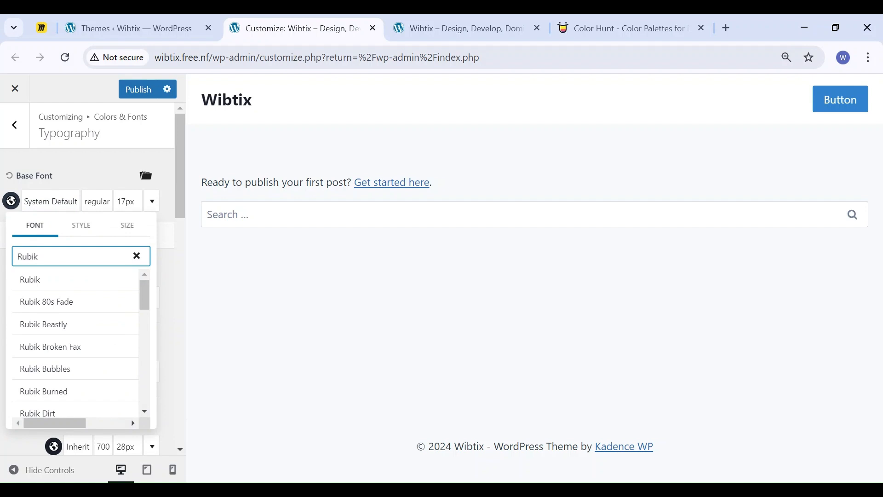
click(42, 280)
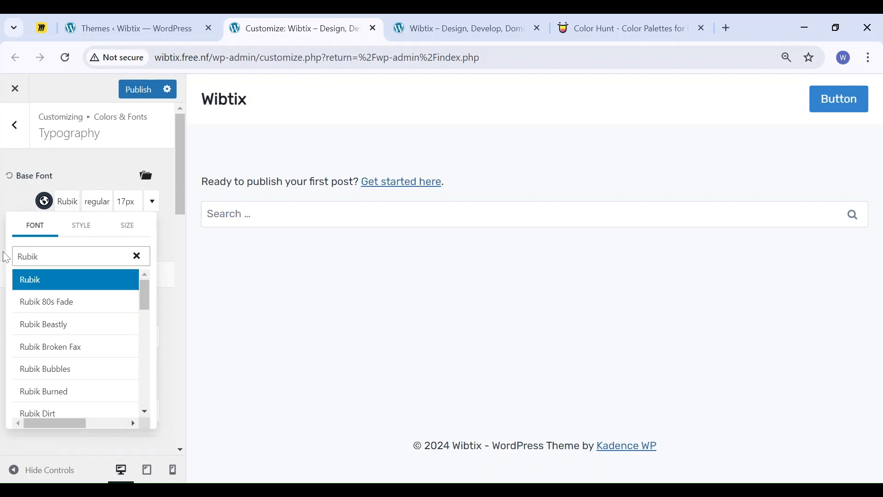
click(4, 269)
click(91, 205)
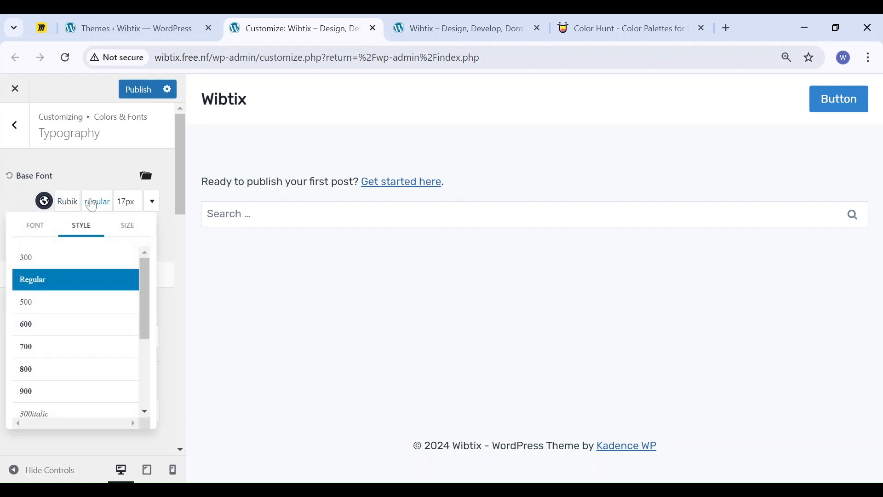
- Set the base font's style to 600 and its size to 25 px
click(61, 330)
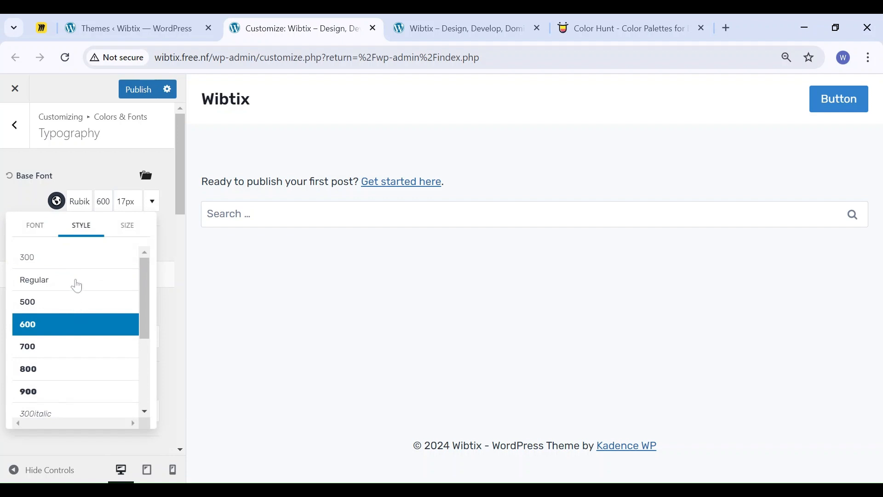
click(126, 201)
click(127, 201)
click(85, 278)
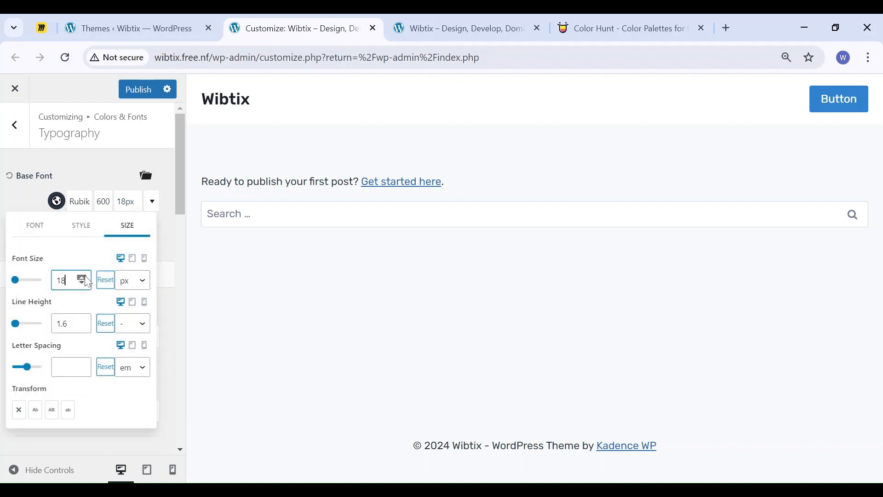
click(82, 282)
click(17, 187)
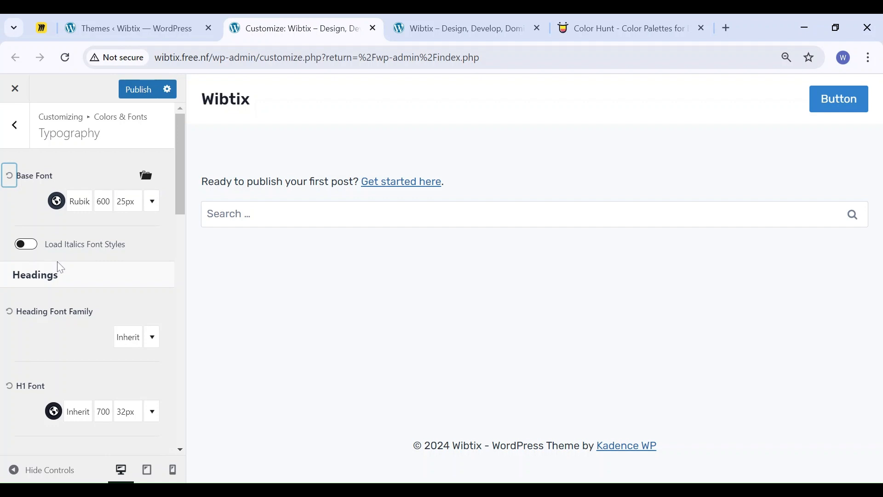
- Set the heading font family to Inherit Heading Font Family
scroll(60, 264, down, 2)
scroll(61, 265, down, 1)
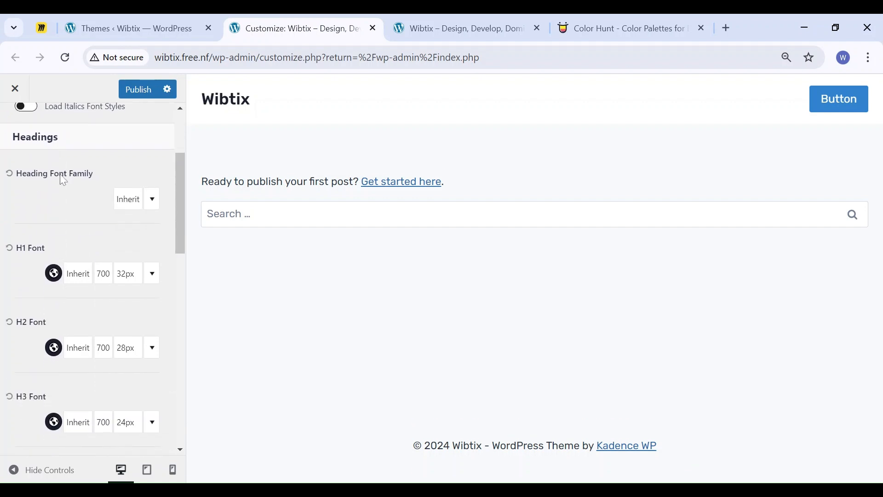
click(129, 203)
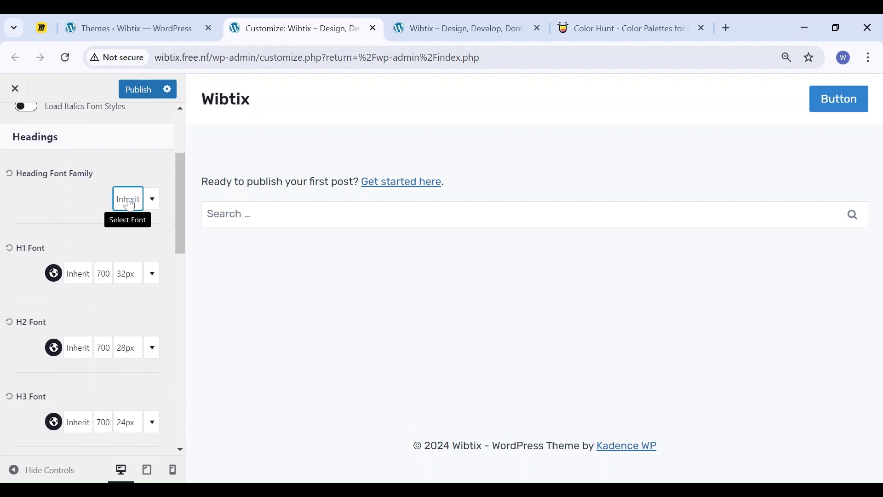
click(130, 205)
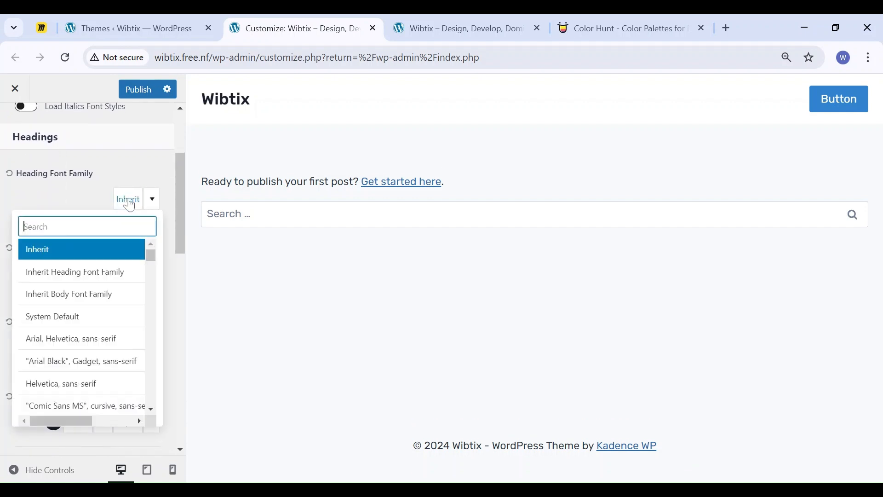
click(65, 280)
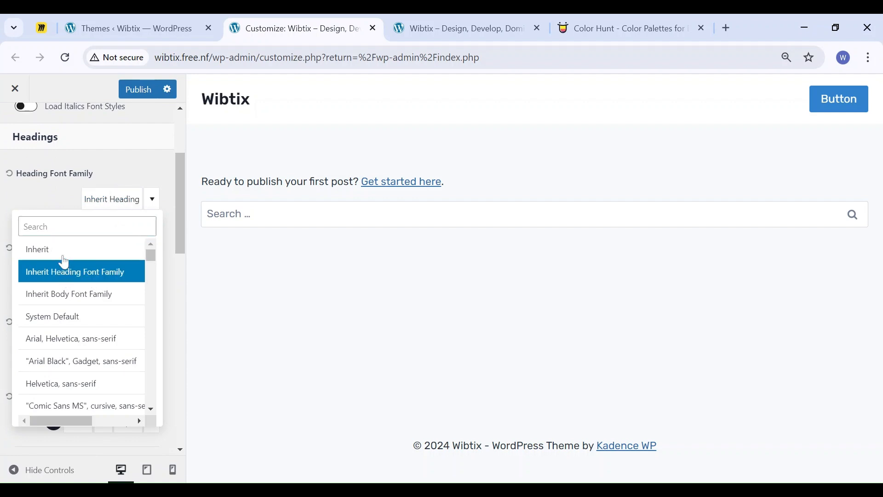
click(45, 205)
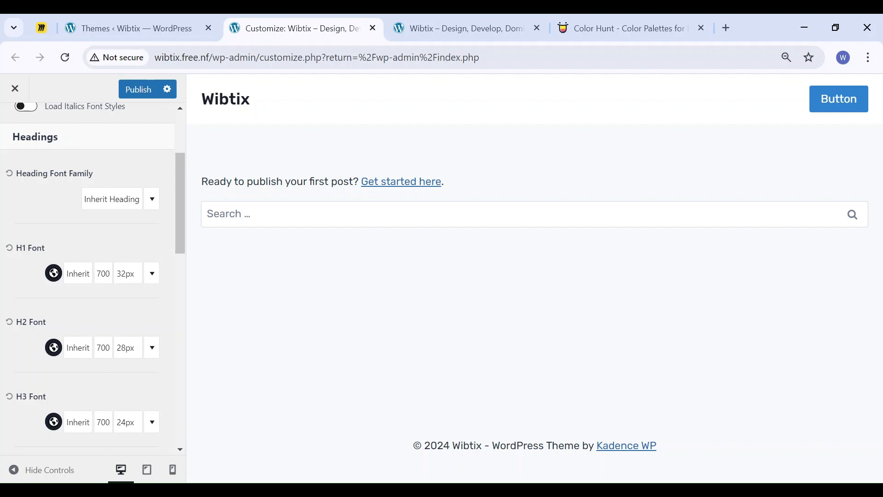
- Review the H1 to H6 font settings and change the heading font family to Arial, Helvetica, sans-serif
scroll(43, 334, down, 3)
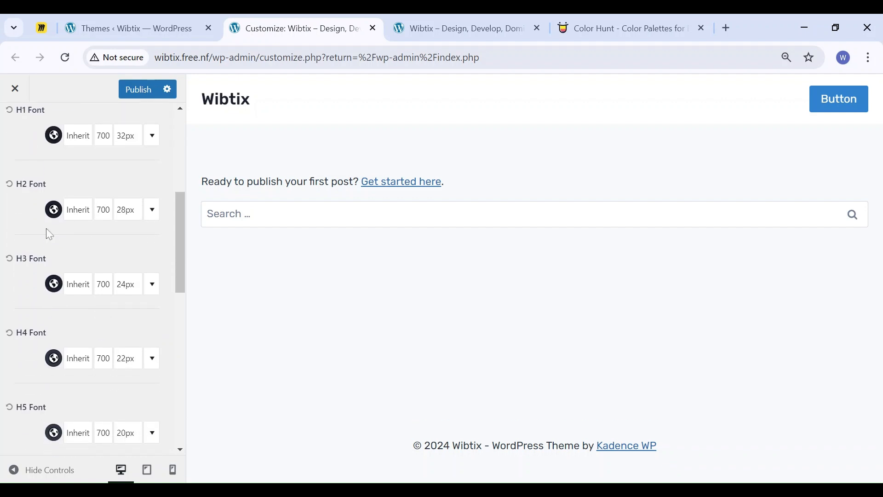
scroll(78, 356, down, 4)
scroll(79, 359, up, 10)
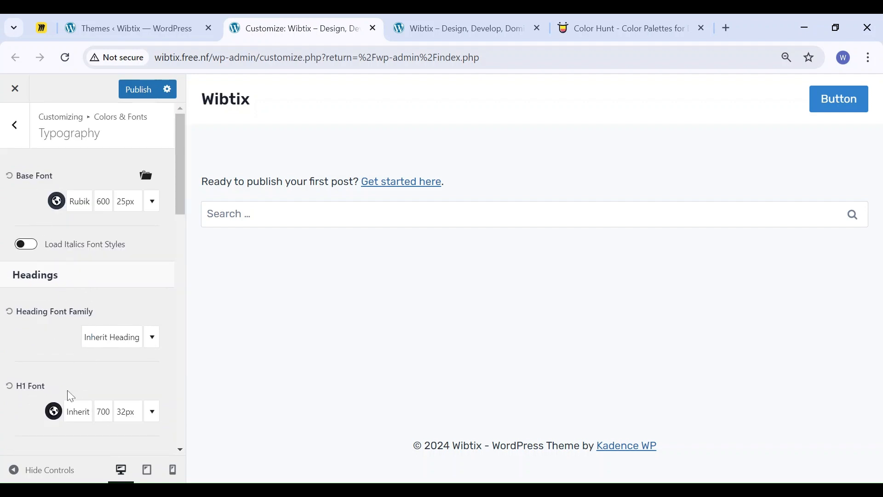
scroll(21, 262, down, 2)
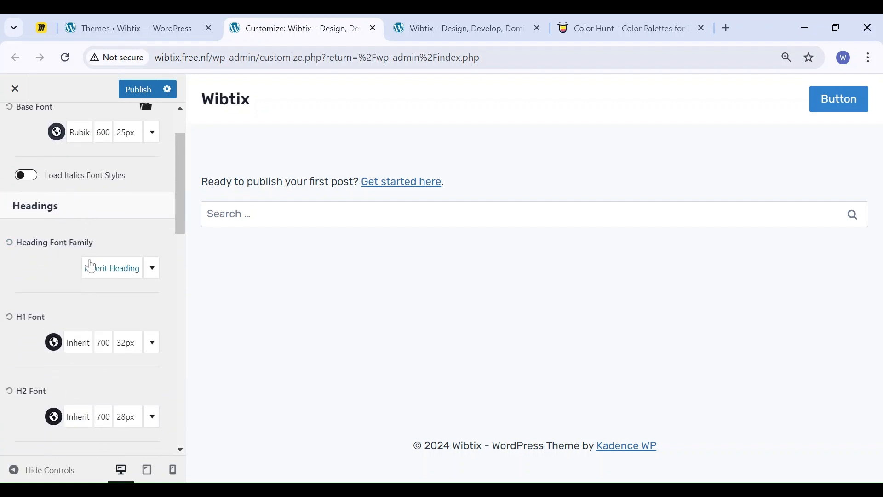
click(115, 272)
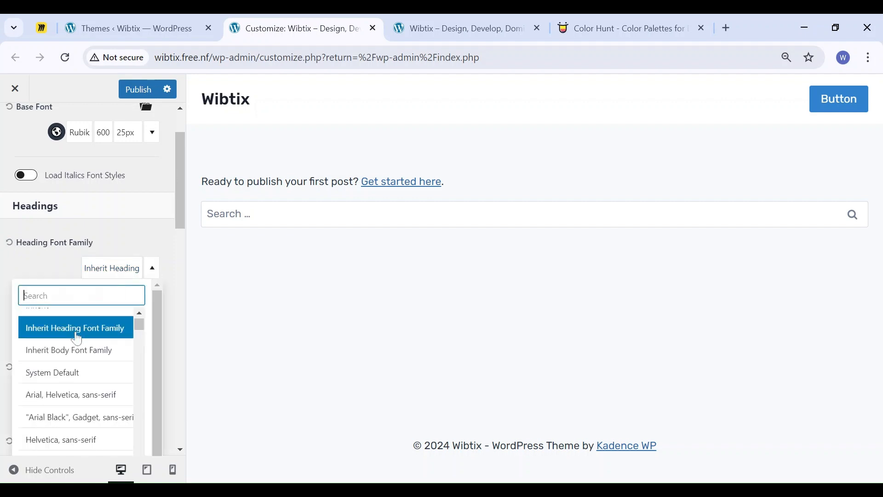
click(68, 398)
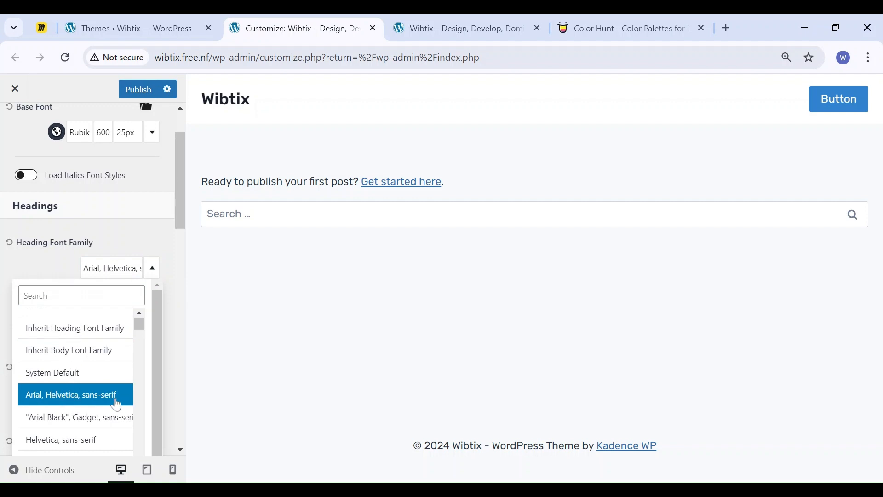
click(60, 269)
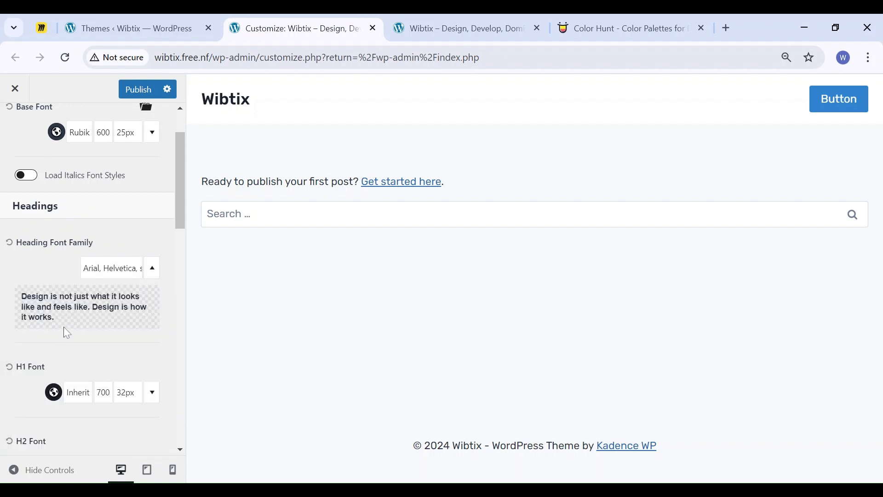
- Review the remaining typography settings, and try the Chinese Google font subset before deselecting it
scroll(65, 330, down, 1)
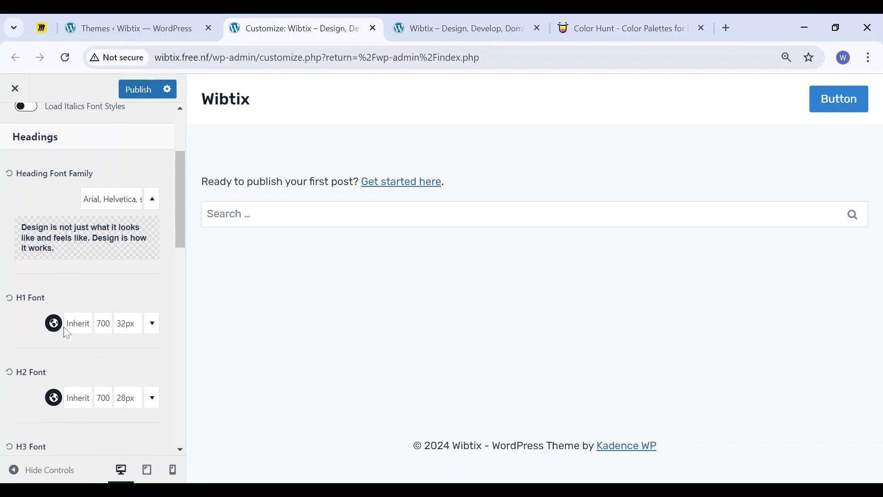
scroll(67, 333, down, 8)
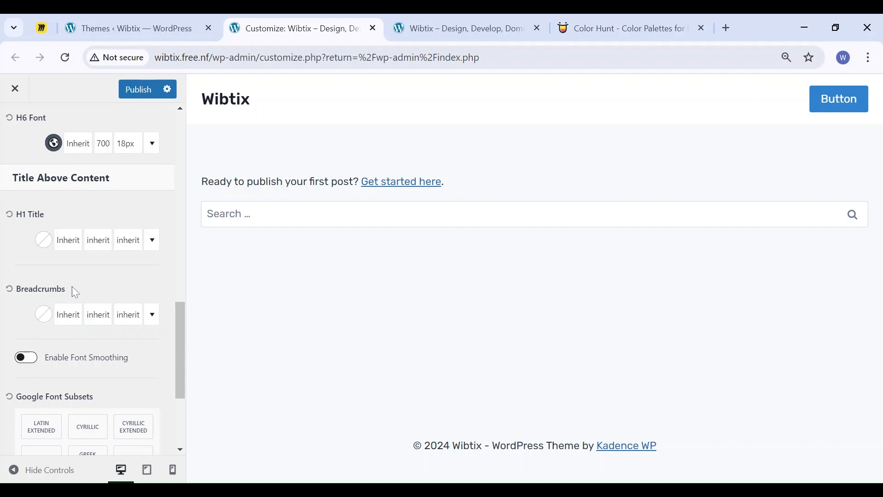
scroll(73, 285, down, 4)
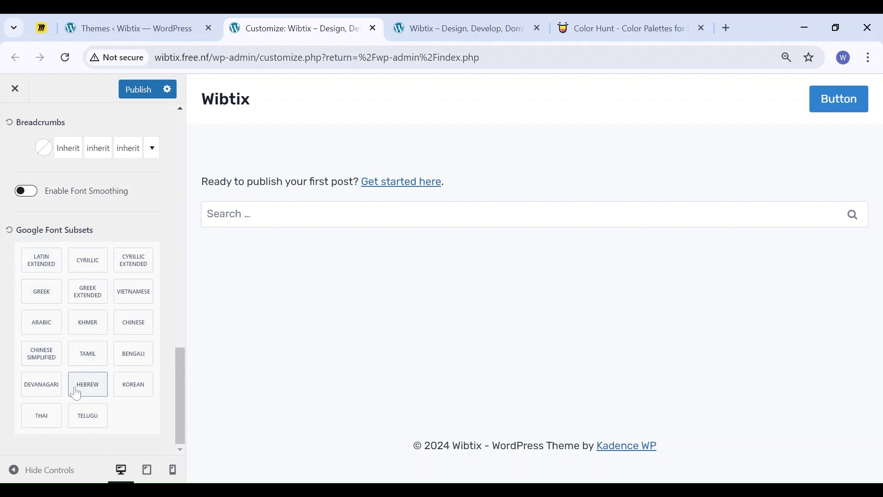
click(135, 323)
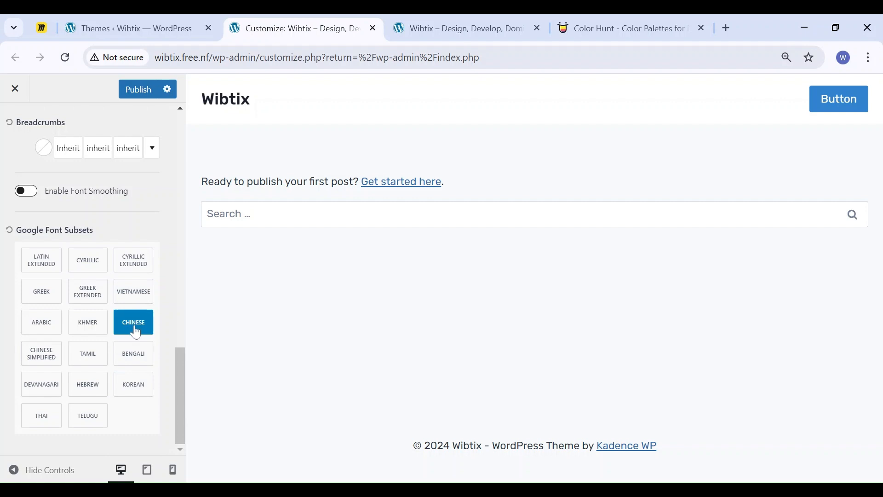
click(134, 325)
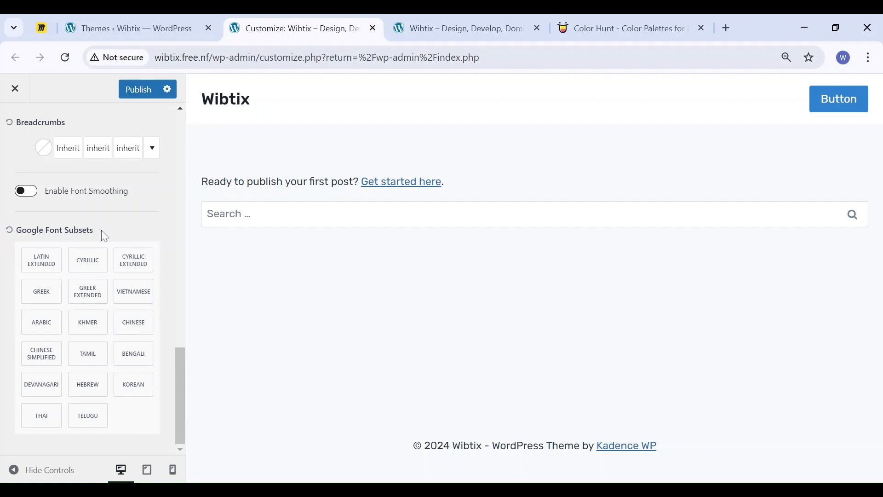
scroll(76, 307, up, 1)
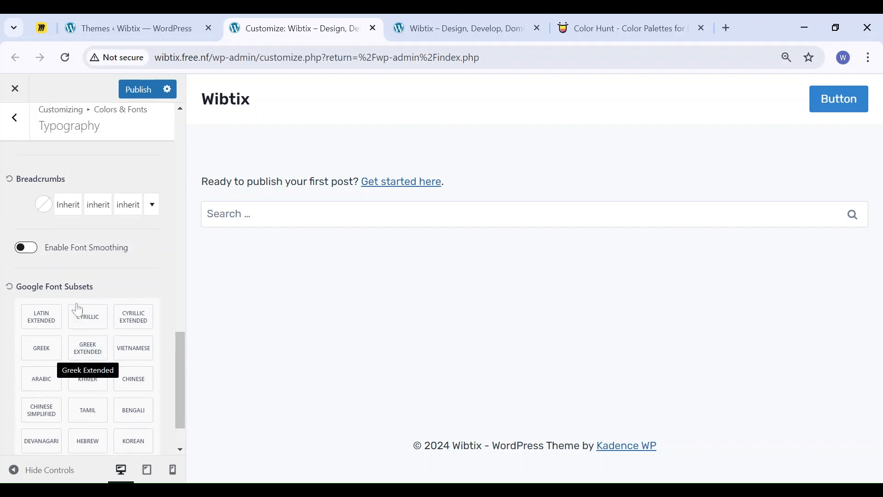
scroll(79, 309, up, 15)
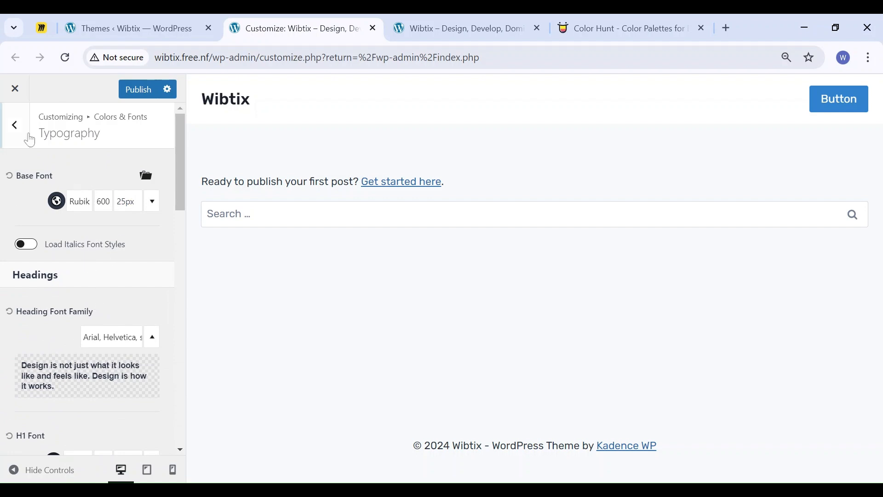
- Leave the typography settings, open the Header builder and remove the Button from the main row
click(14, 131)
click(14, 135)
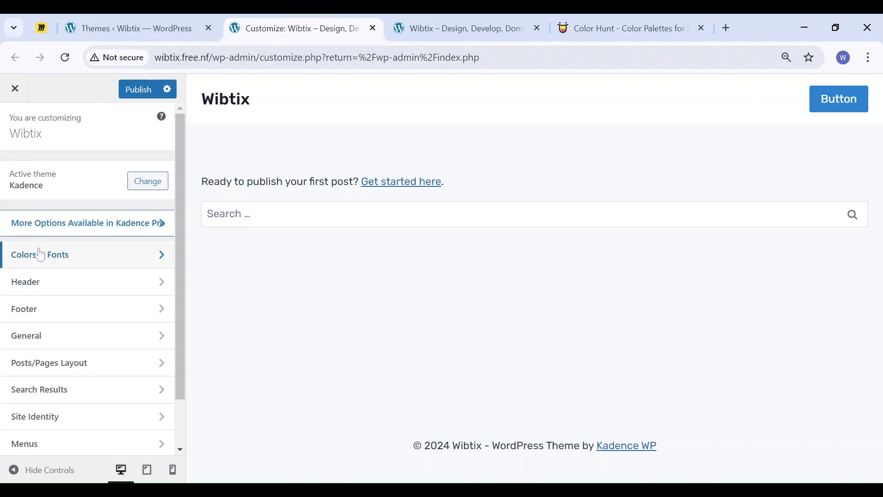
click(55, 287)
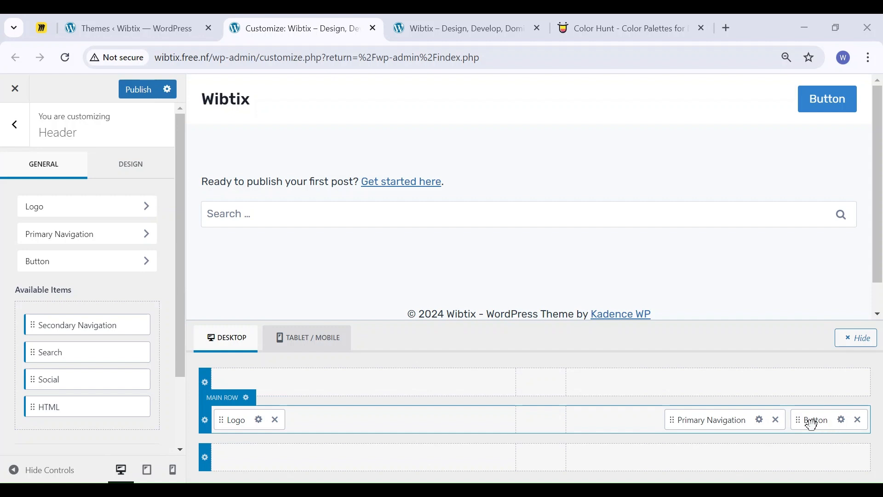
click(859, 421)
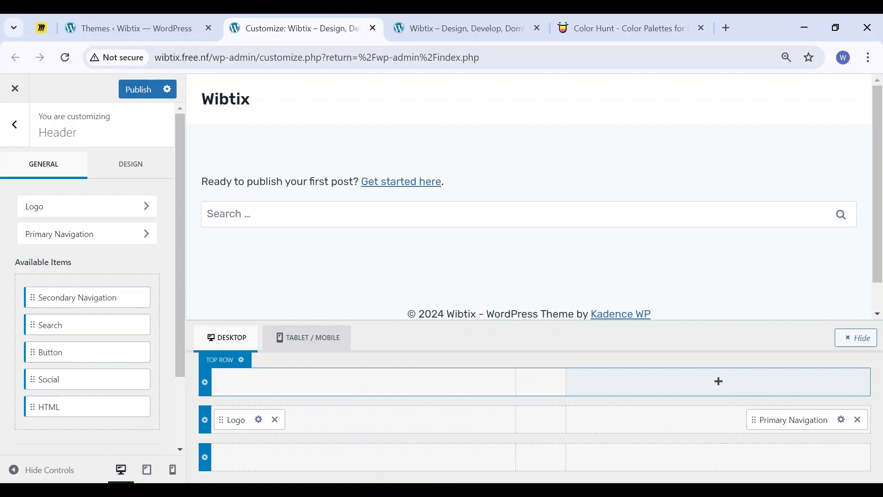
- Add Secondary Navigation to the center area of the header's bottom row
click(543, 425)
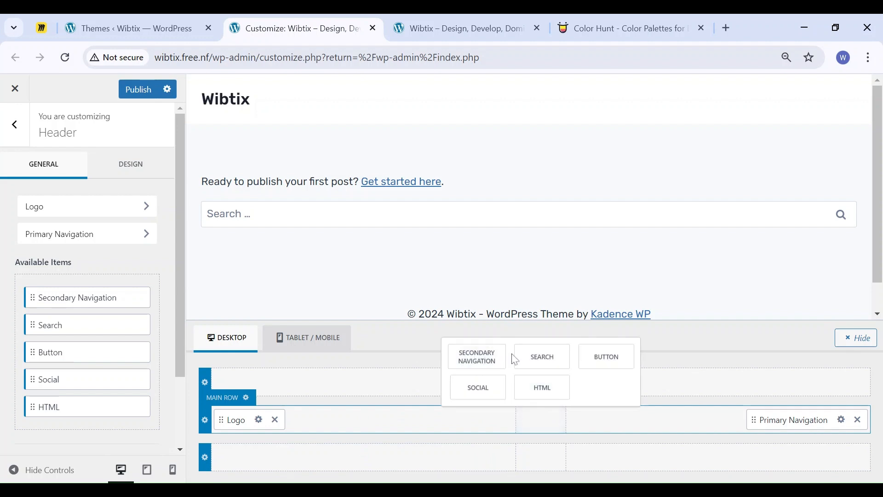
click(544, 460)
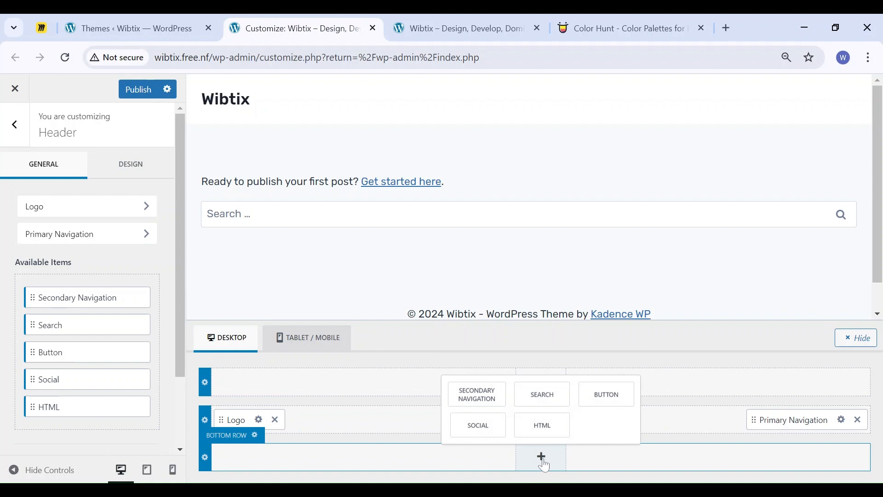
click(501, 396)
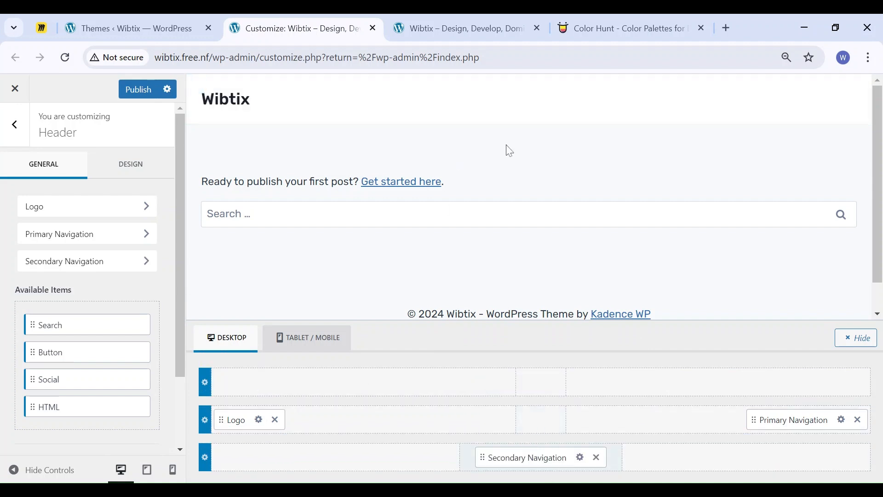
- Add the Button to the center of the header's main row and move it to the far end, after Primary Navigation
click(540, 419)
click(541, 363)
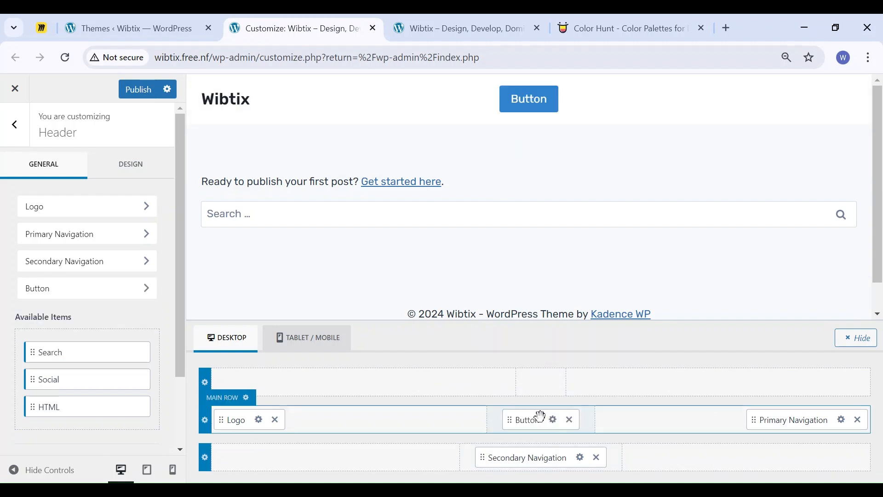
drag(529, 420, 809, 421)
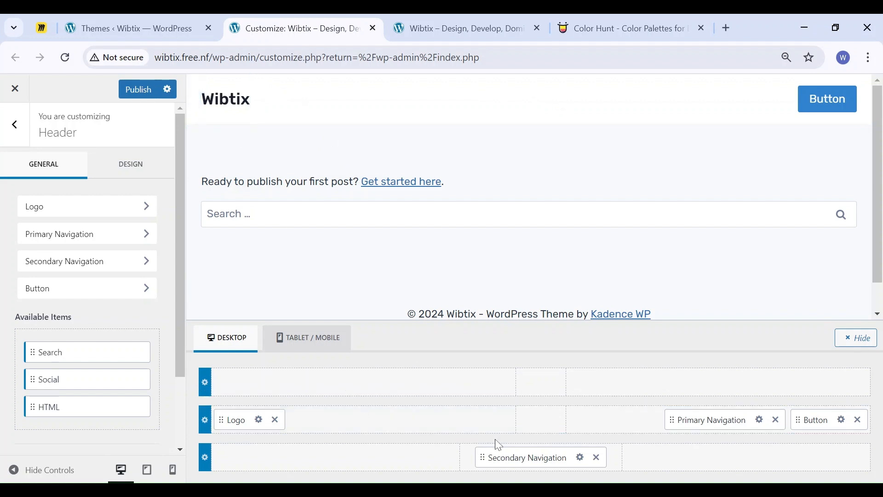
- Add Social to the center of the main row and HTML just before it, removing the Search item tried there
click(543, 419)
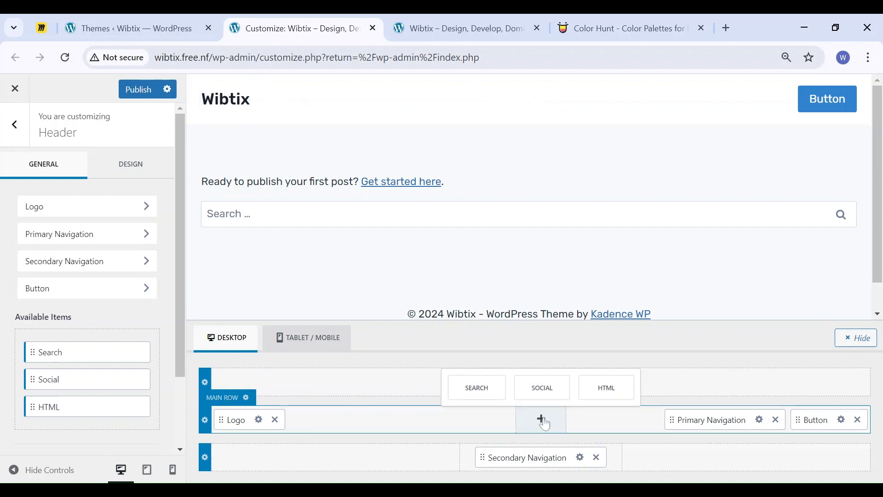
click(542, 390)
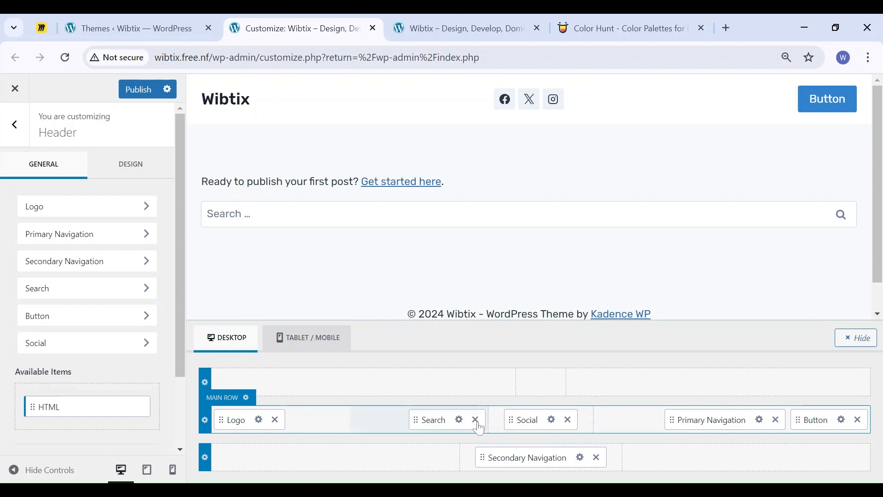
click(476, 421)
click(428, 419)
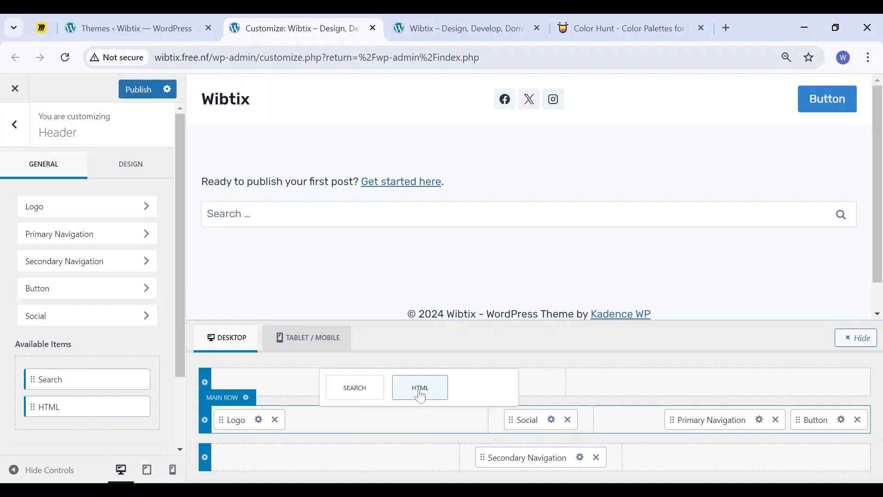
click(419, 398)
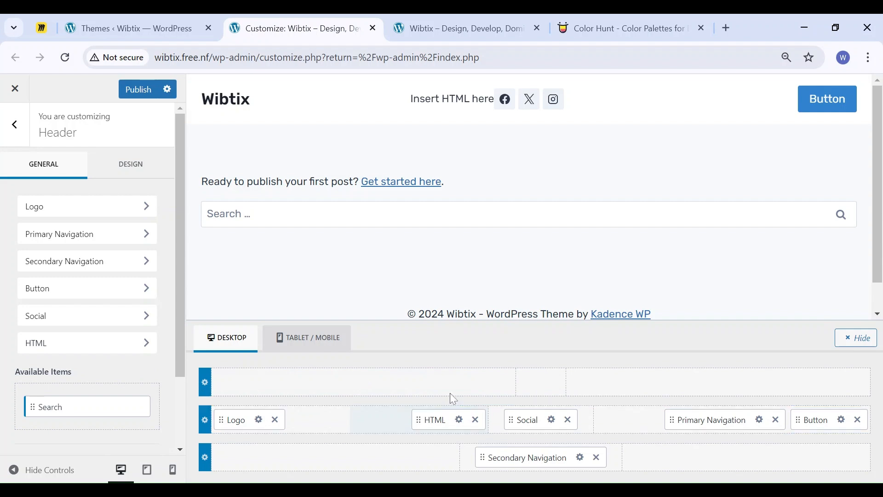
- Open the settings of the Logo item in the header's main row
click(259, 420)
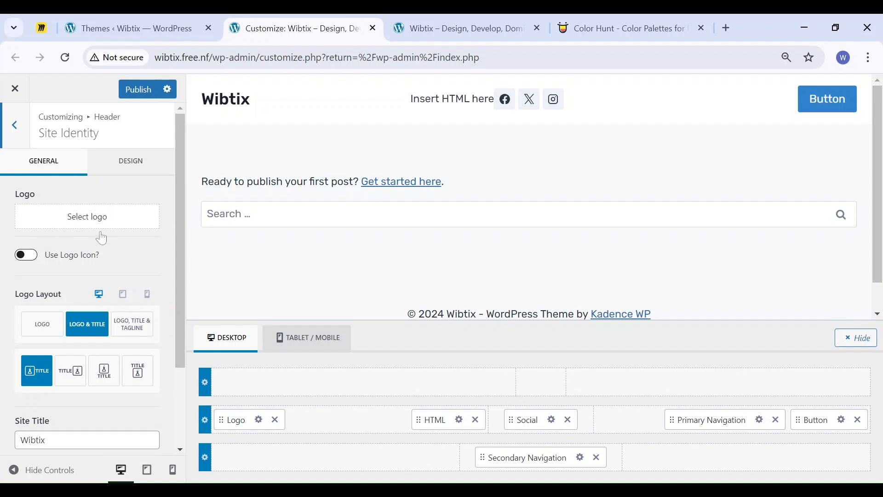
click(621, 28)
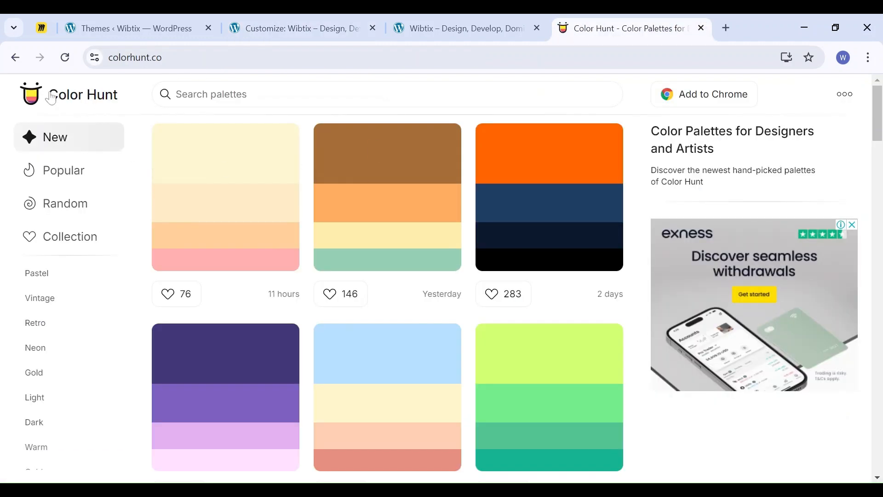
click(172, 31)
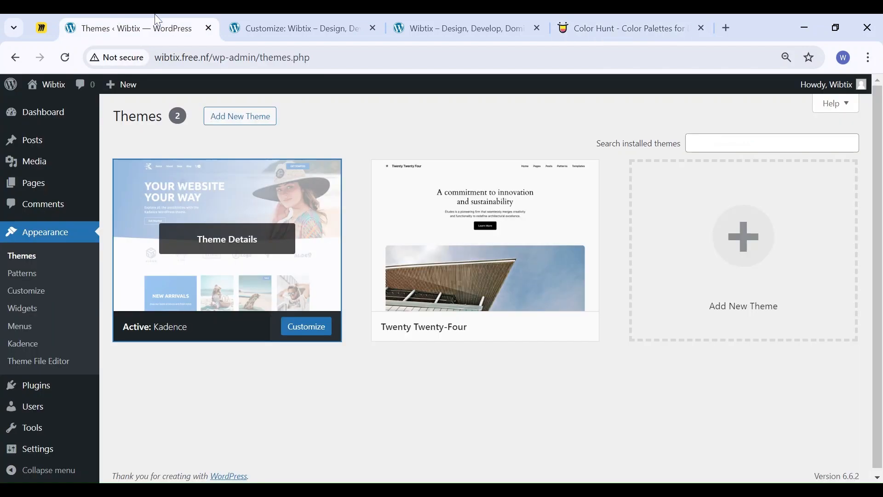
click(302, 27)
click(491, 23)
click(359, 25)
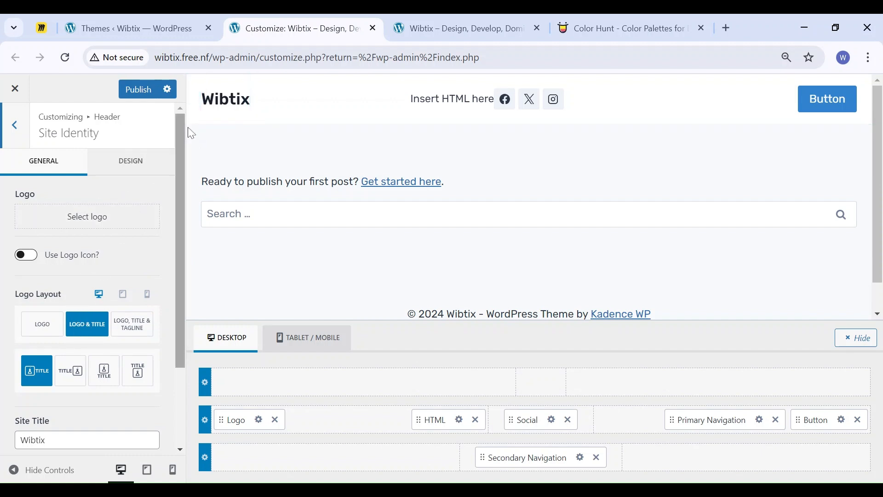
- Try the Logo-only layout for the site identity, then return to Logo & Title
click(44, 327)
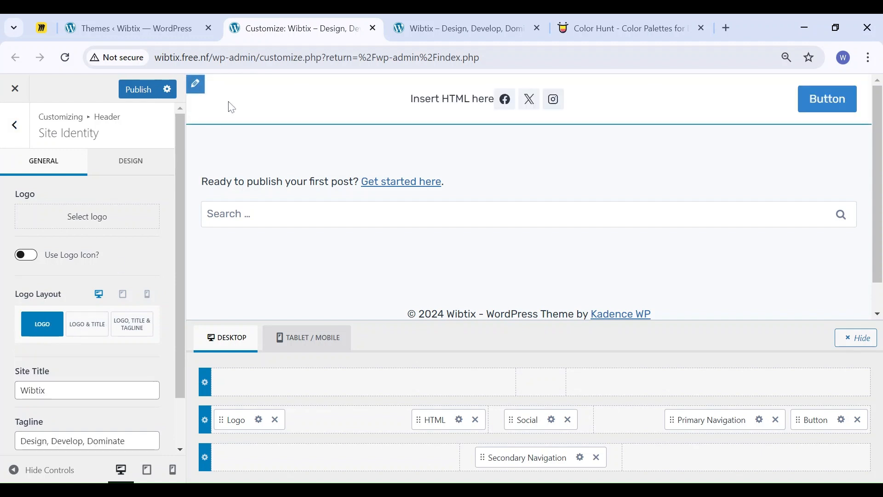
click(89, 327)
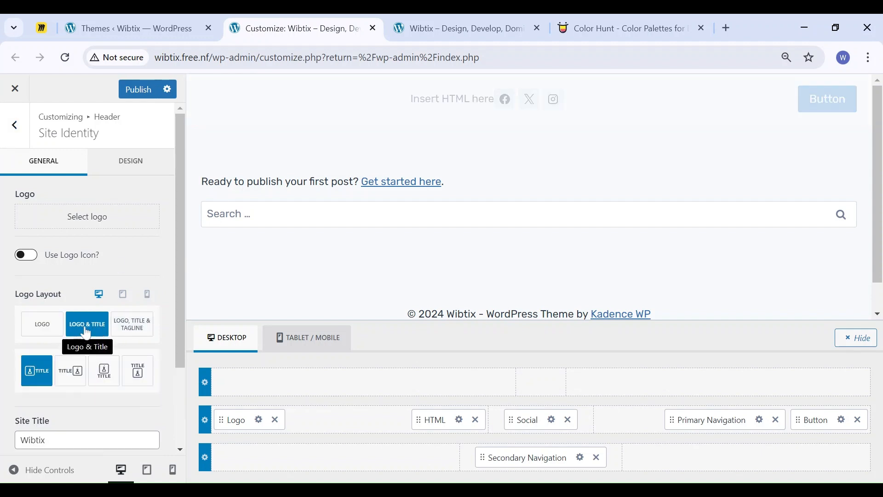
- Try appending "- gdgsg" to the site title, then restore it to "Wibtix"
scroll(59, 434, down, 2)
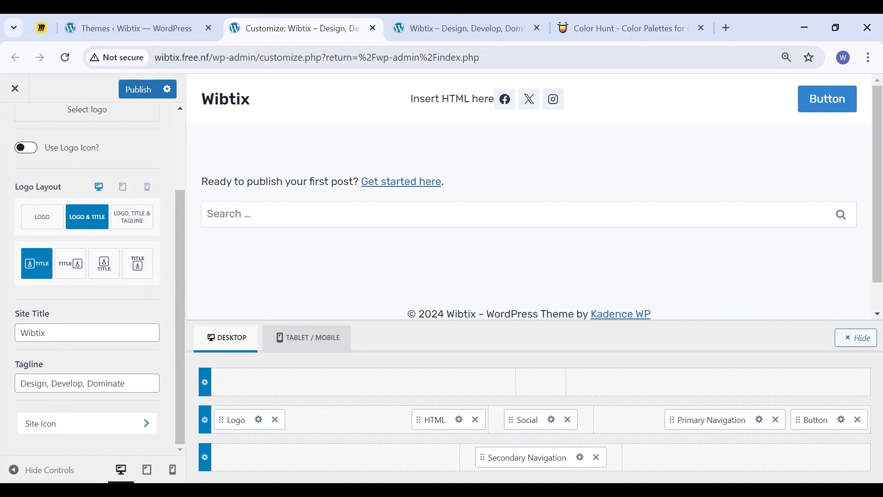
click(45, 333)
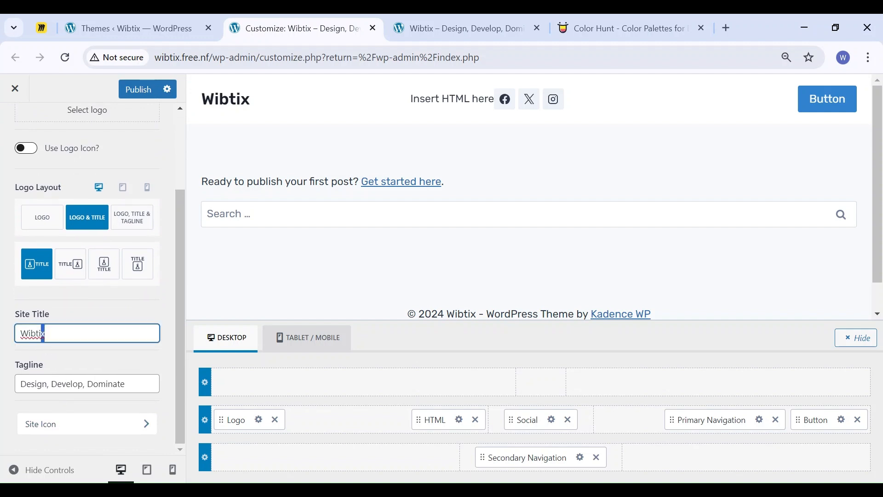
text(- gdgsg)
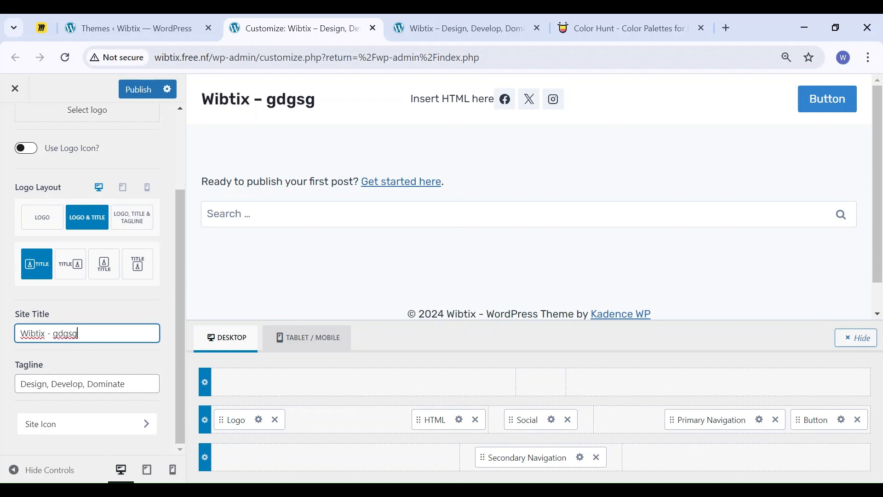
key(BackSpace)
key(BackSpace)
key(BackSpace)
key(BackSpace)
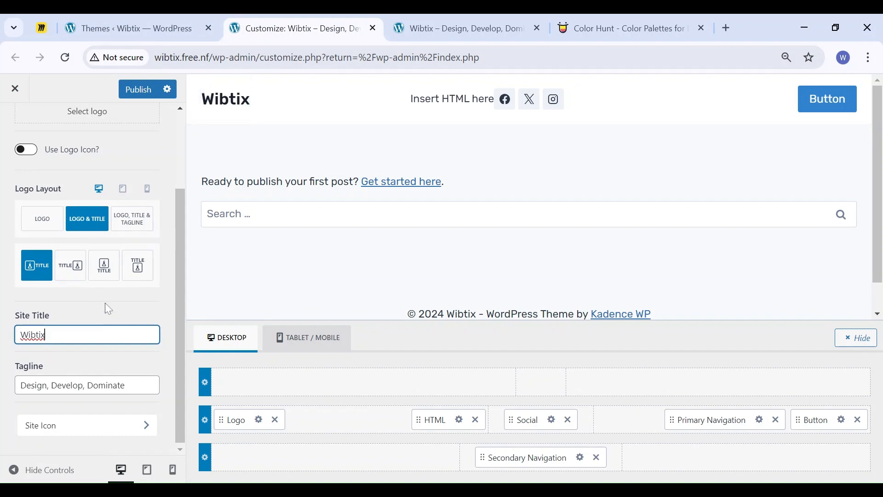
scroll(104, 305, up, 2)
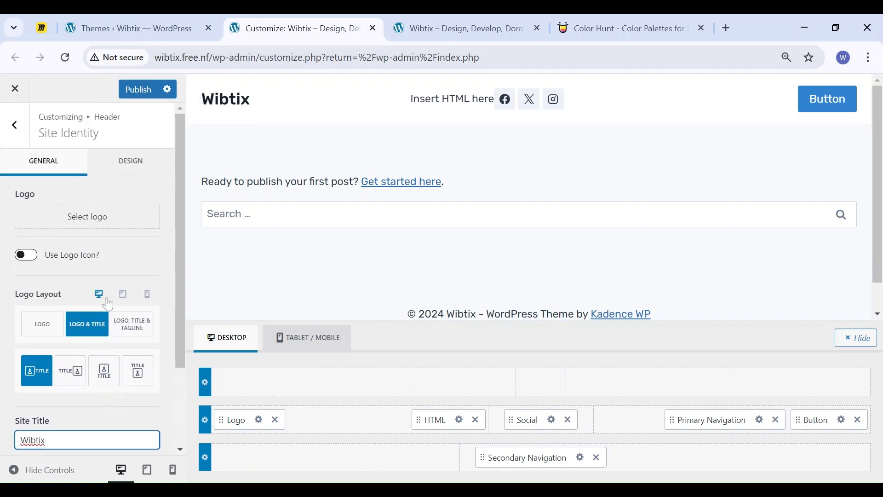
- Replace the HTML item's text with "xfcgffdbvv" and move the item to the center of the header's top row
click(459, 420)
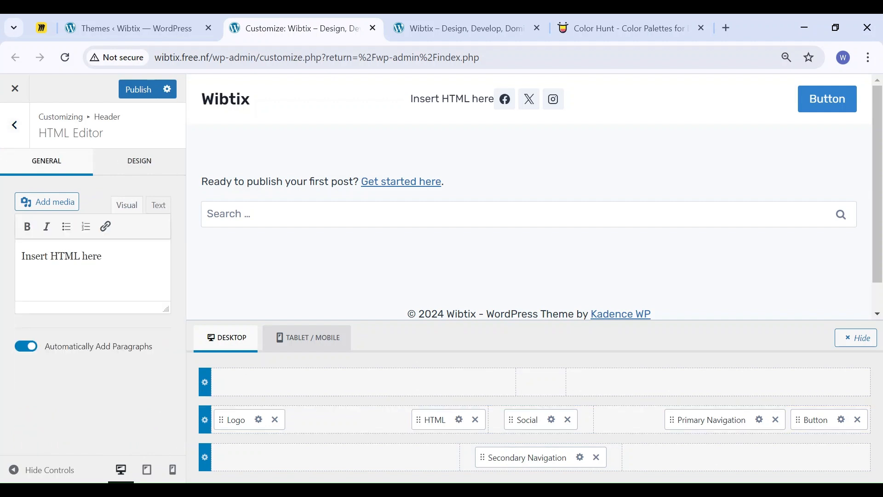
triple_click(74, 256)
text(xfcgffdbv)
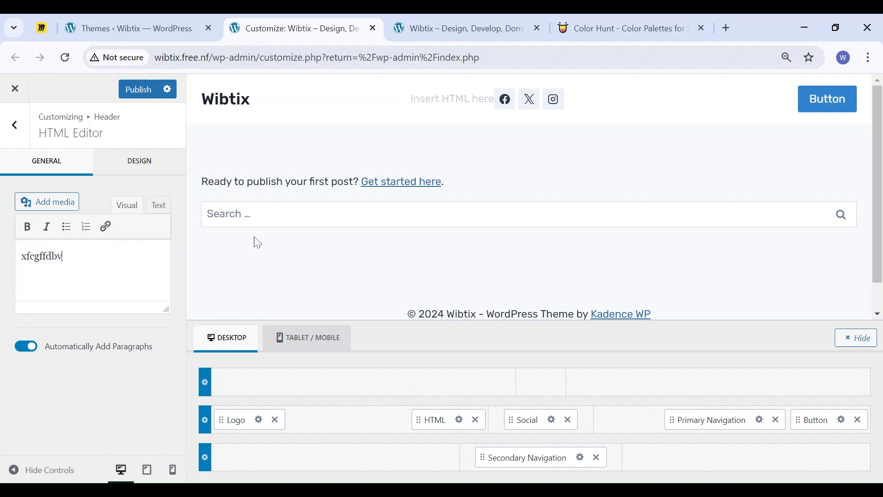
text(v)
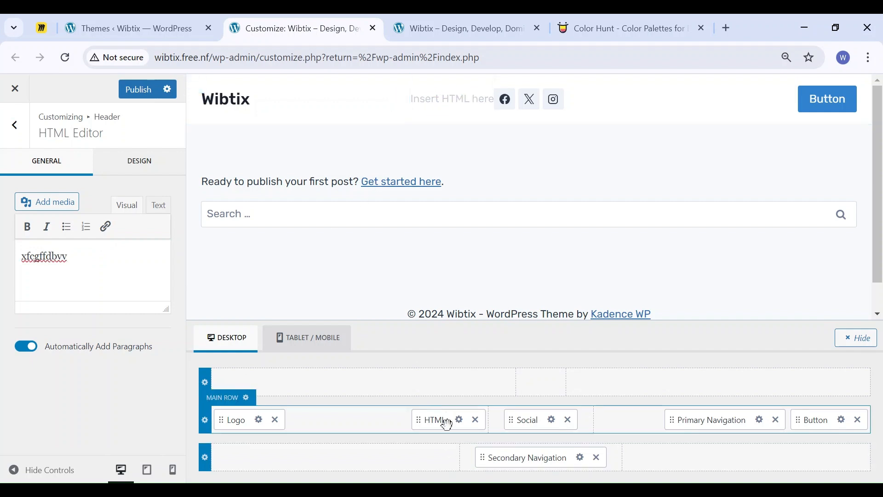
drag(444, 420, 532, 373)
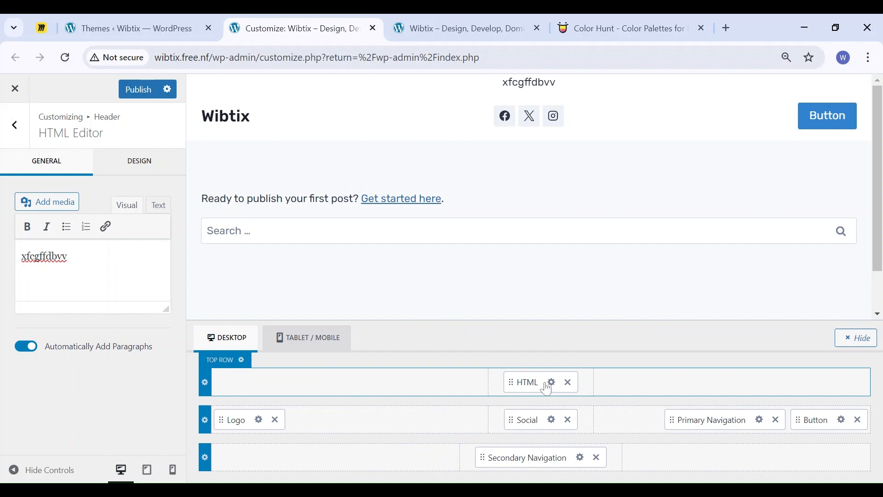
- Set the HTML item's text to "There is promotion offer of free delivery above 50$" and its link style to No Underline
double_click(45, 256)
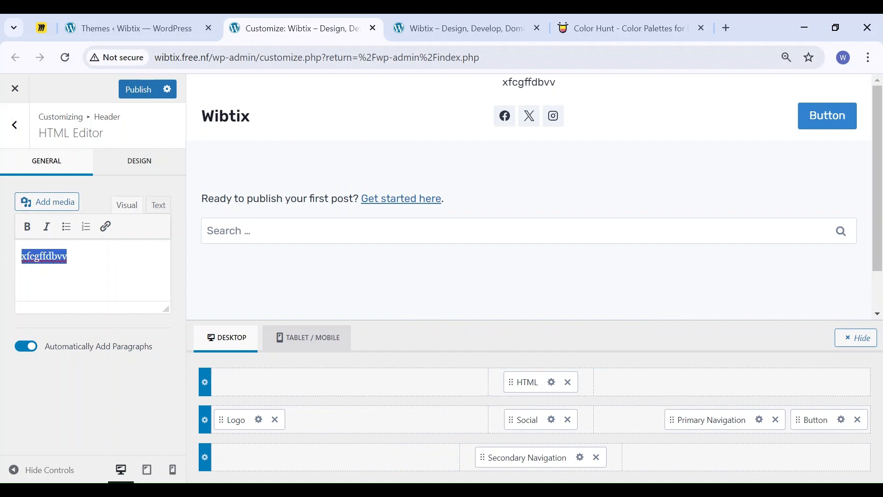
text(There is promotion offer of free delivery above 50$)
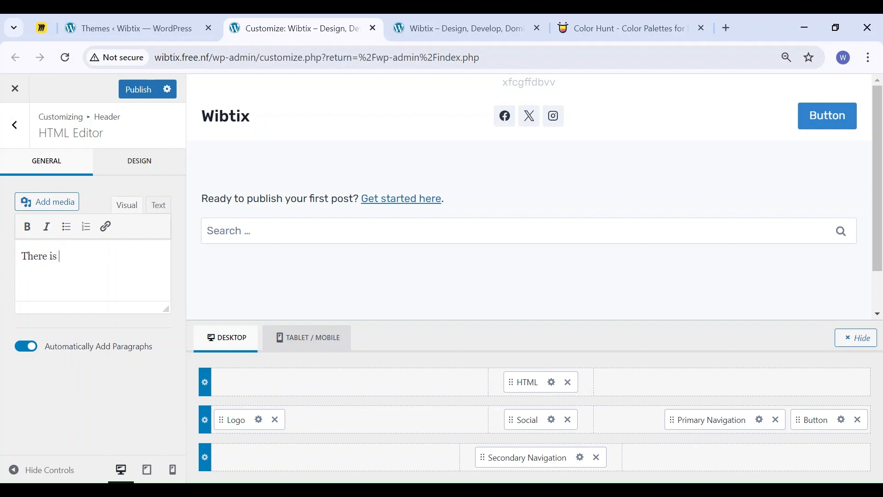
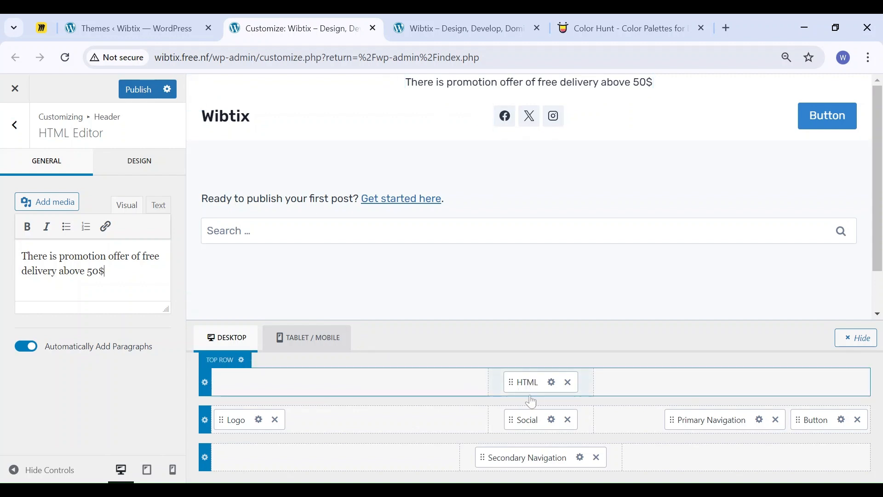
click(129, 169)
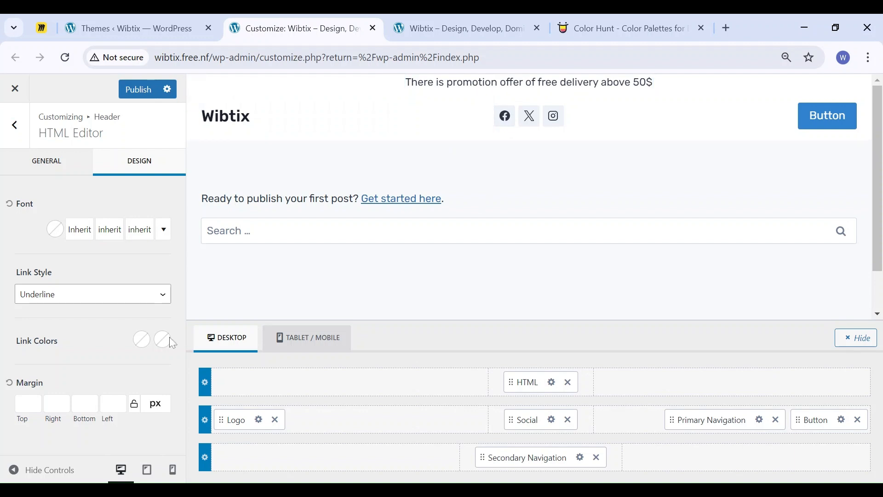
click(63, 307)
click(63, 333)
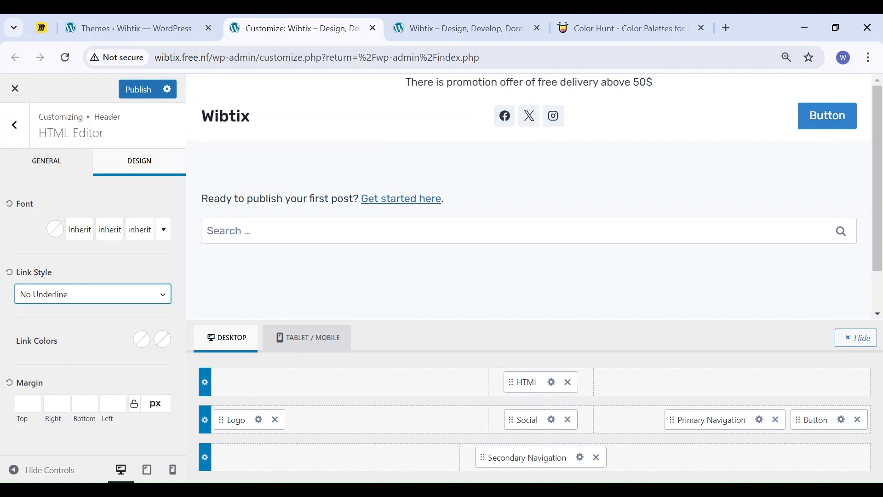
- Try a bottom margin of 50 px on the HTML item, then reset it to 0
click(80, 404)
text(50)
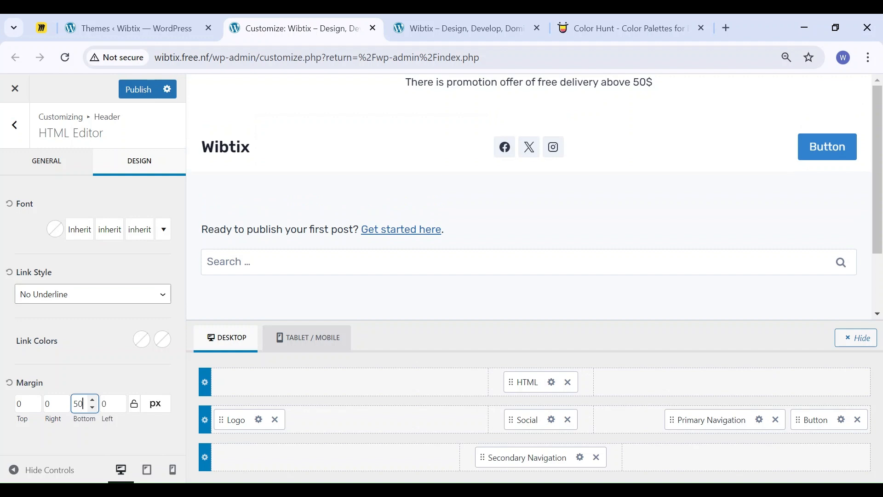
key(BackSpace)
key(BackSpace)
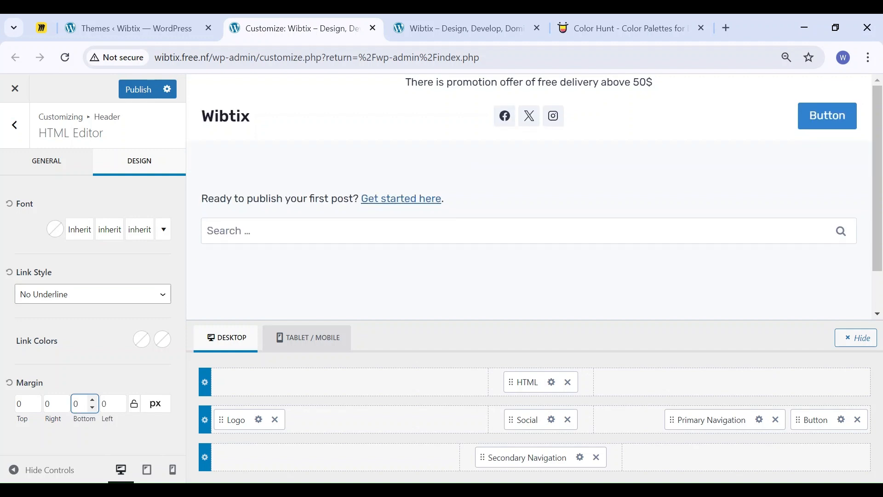
click(101, 361)
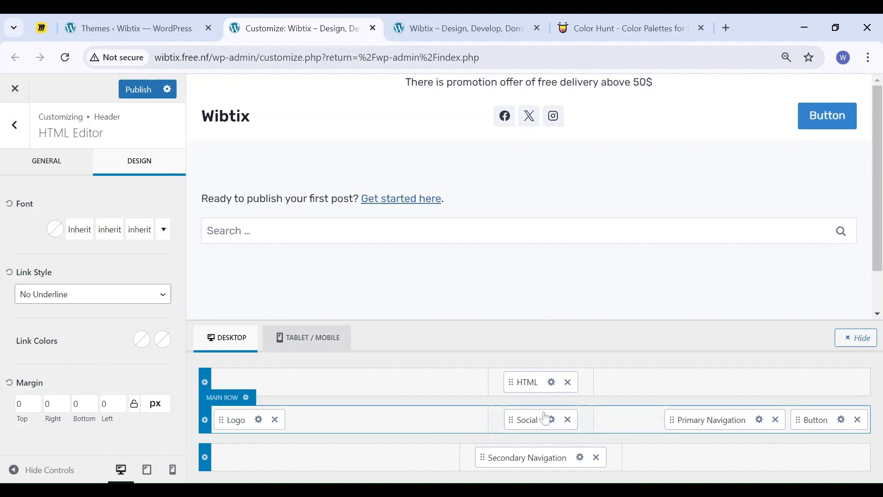
- Remove the HTML item from the header's top row and open the Social item's settings
click(567, 382)
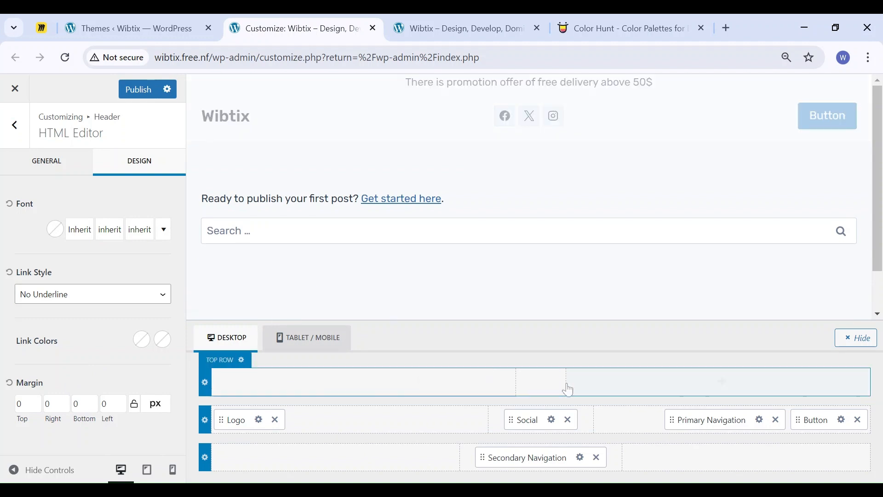
click(552, 420)
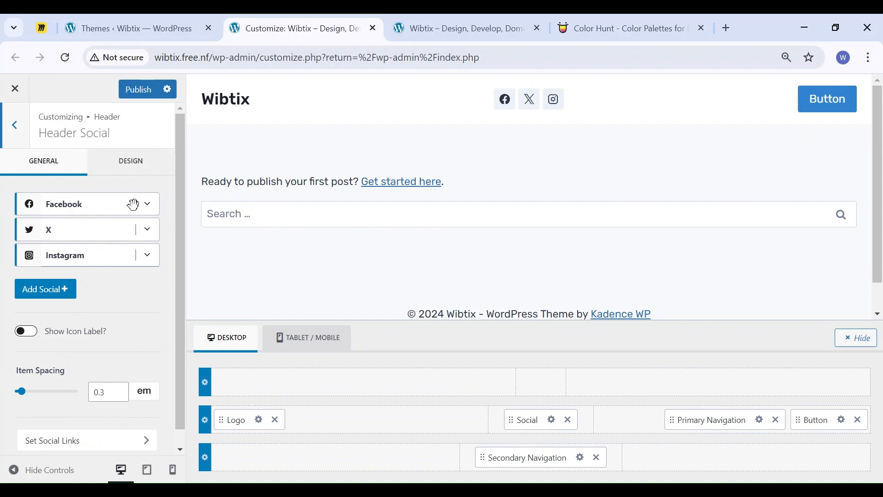
- Try the plain "f" icon for the Facebook item, then its SVG and image options
click(147, 203)
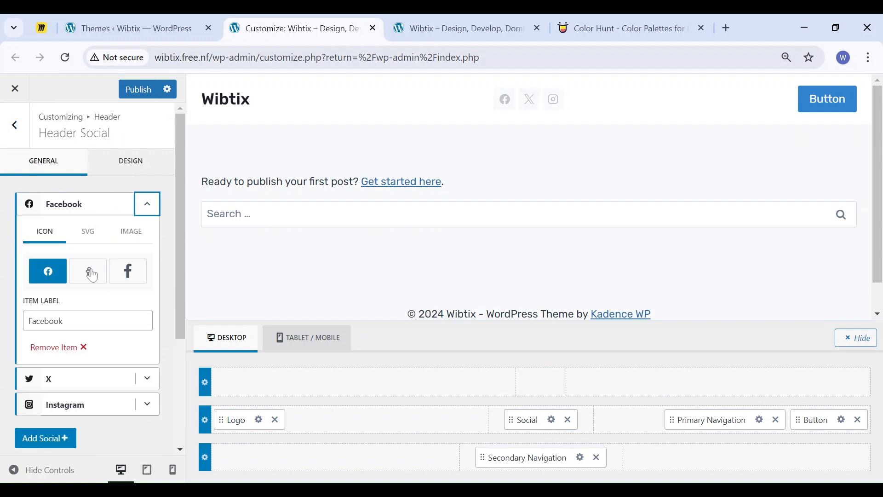
click(132, 279)
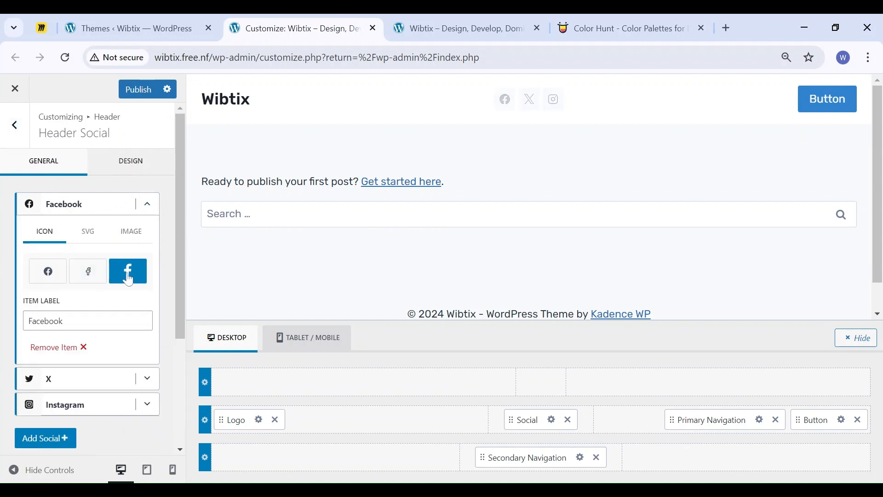
click(52, 277)
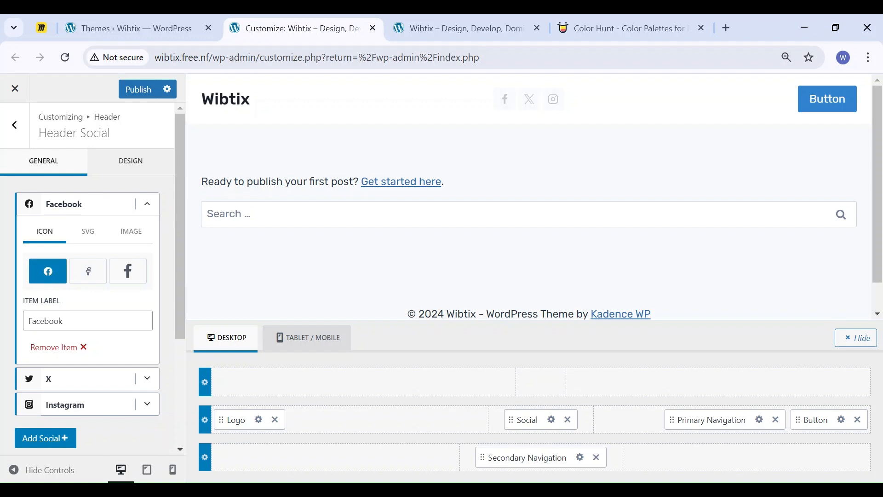
click(91, 239)
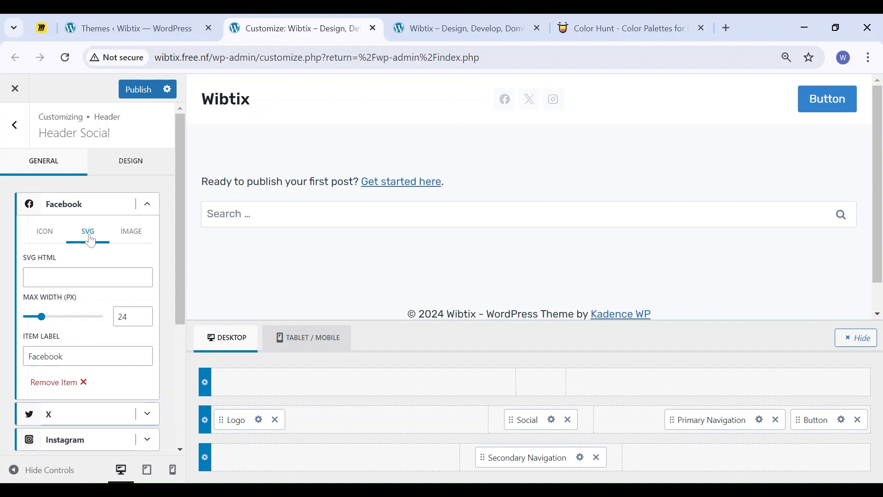
click(131, 240)
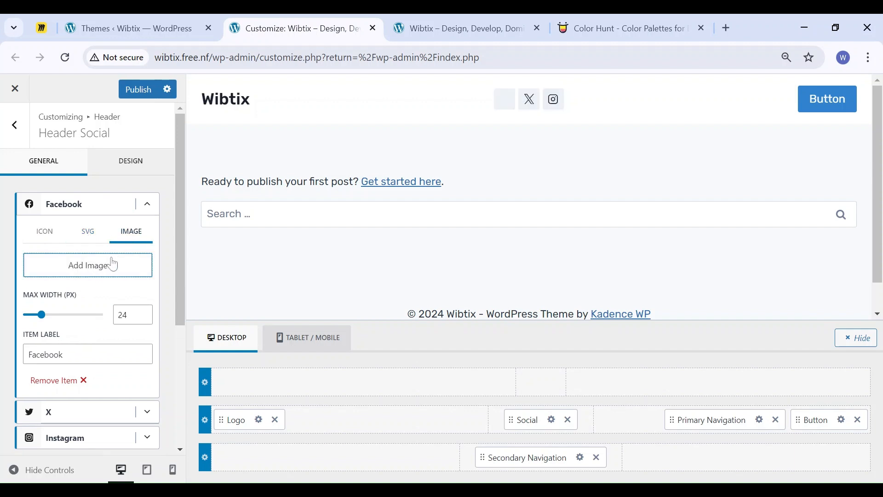
click(144, 206)
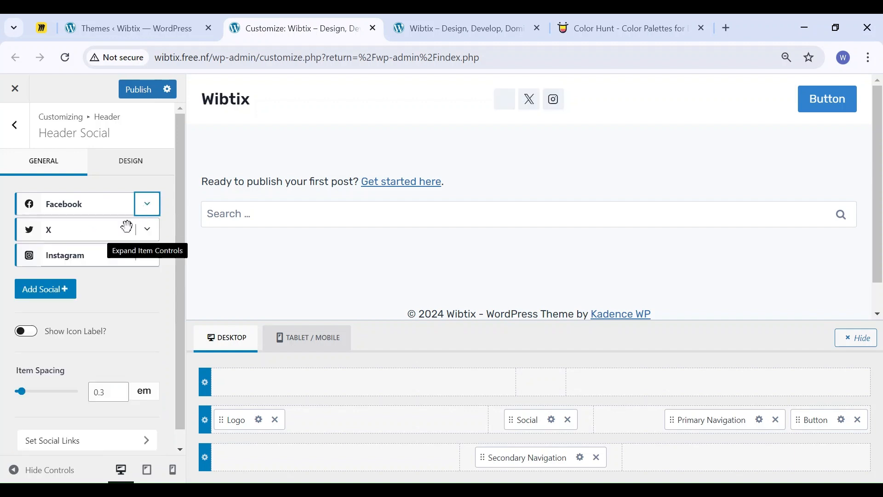
- Add YouTube to the header's social items and switch the Facebook item back to its built-in icon
click(57, 290)
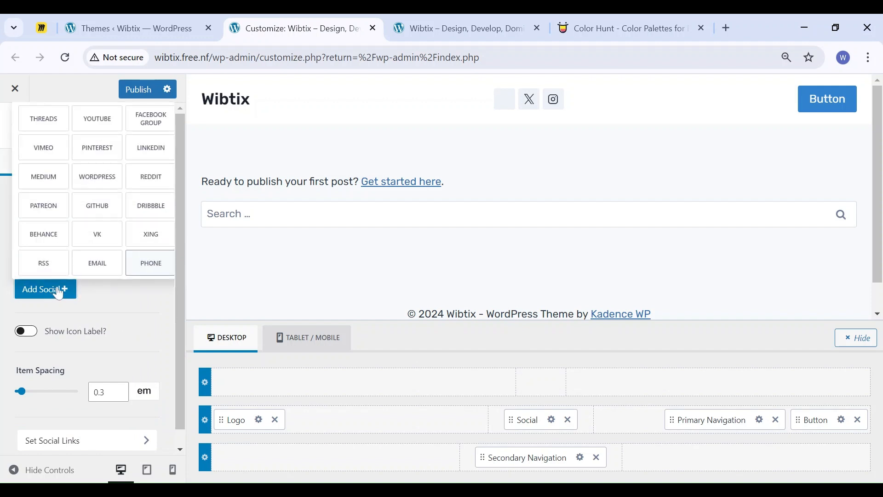
click(98, 119)
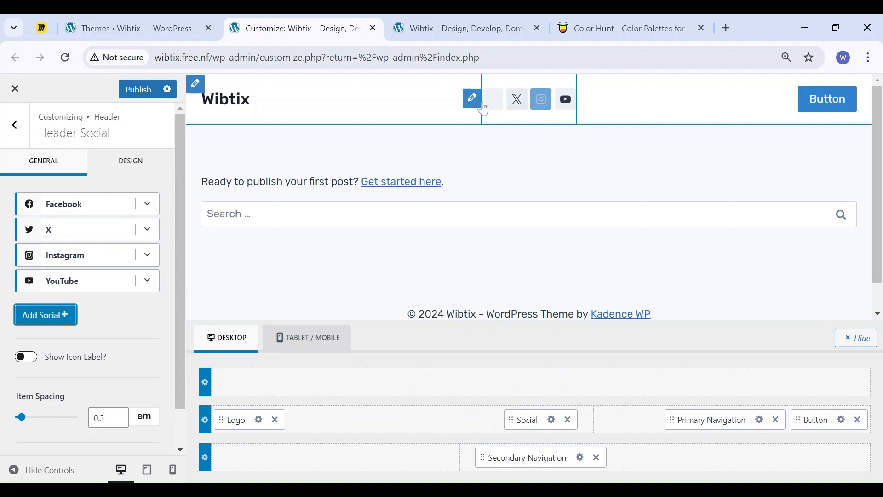
click(148, 204)
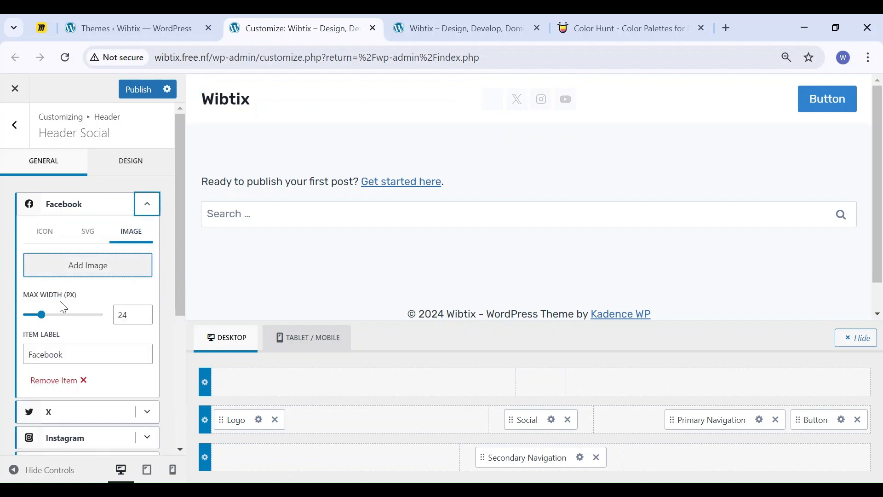
click(49, 232)
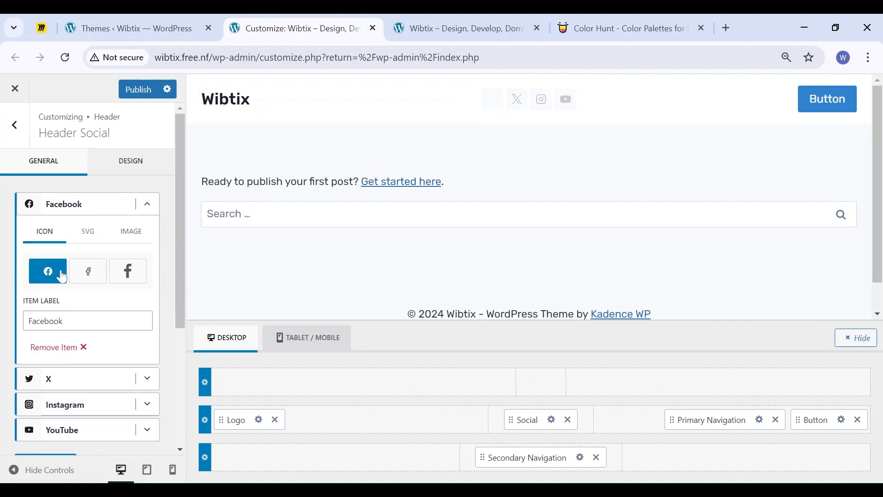
- Collapse the Facebook item and set the header social items' spacing to 10 px
click(147, 204)
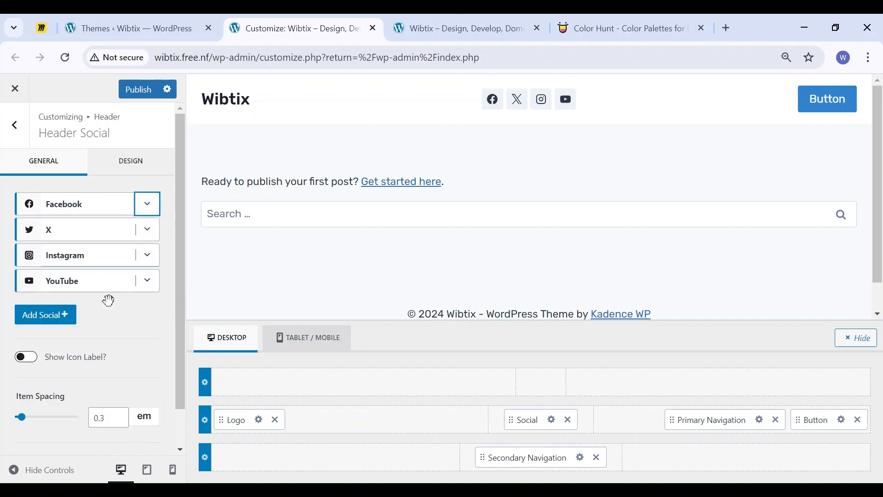
scroll(92, 344, down, 1)
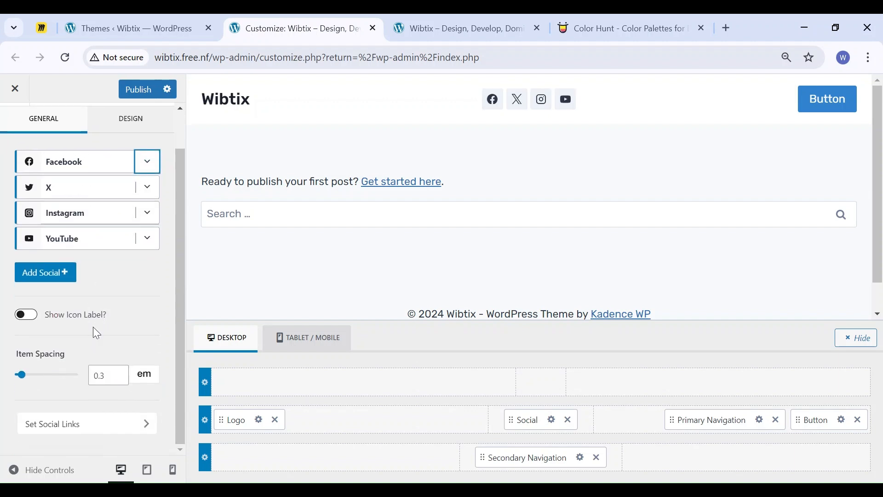
drag(120, 375, 121, 376)
click(145, 377)
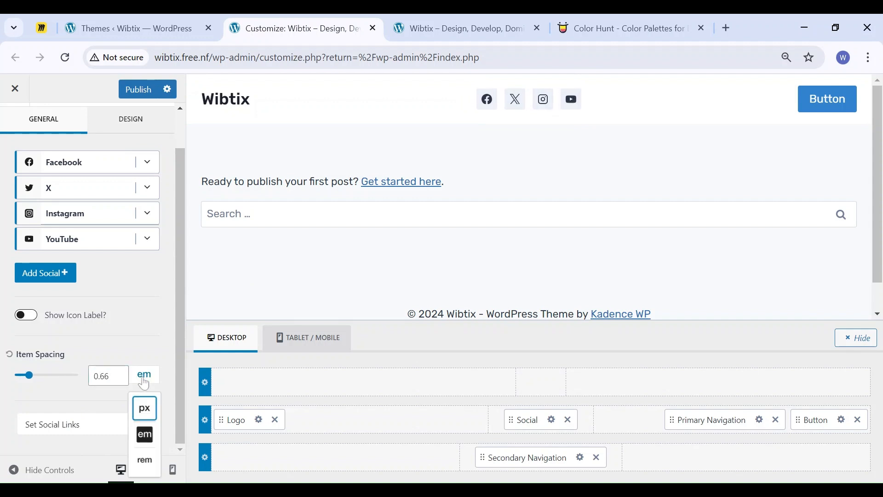
click(144, 408)
drag(110, 376, 87, 383)
text(40)
key(BackSpace)
key(BackSpace)
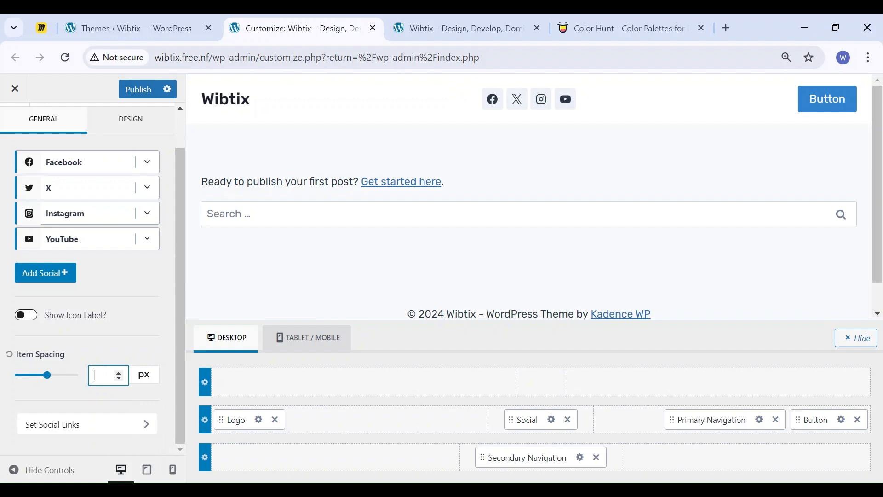
text(10)
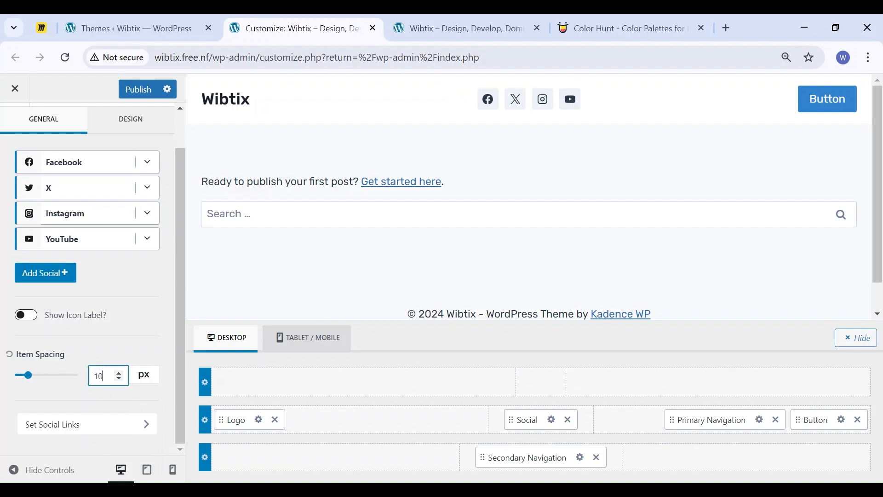
click(133, 349)
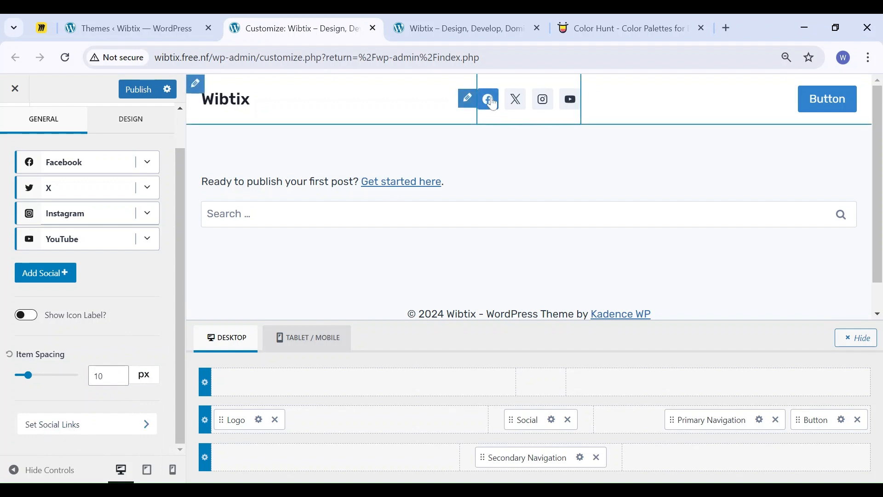
- Examine the available network link fields in the Social Links settings, leaving them all empty
click(70, 430)
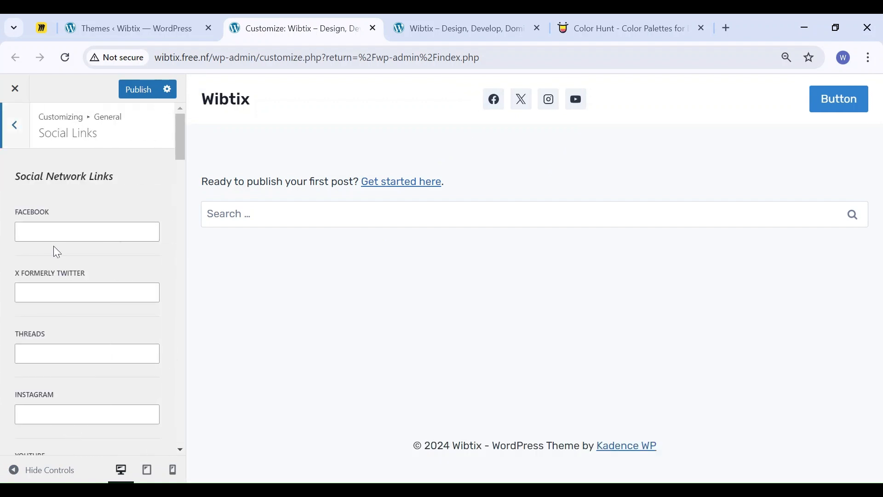
click(87, 232)
key(Tab)
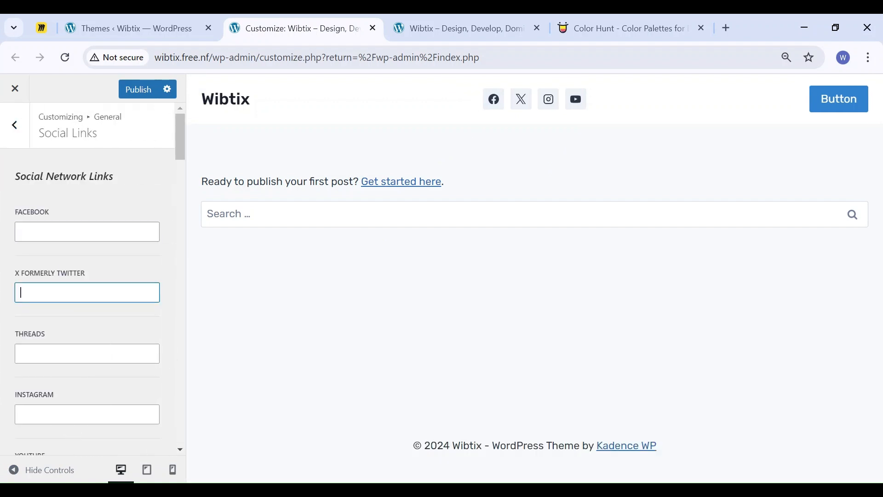
scroll(87, 276, down, 3)
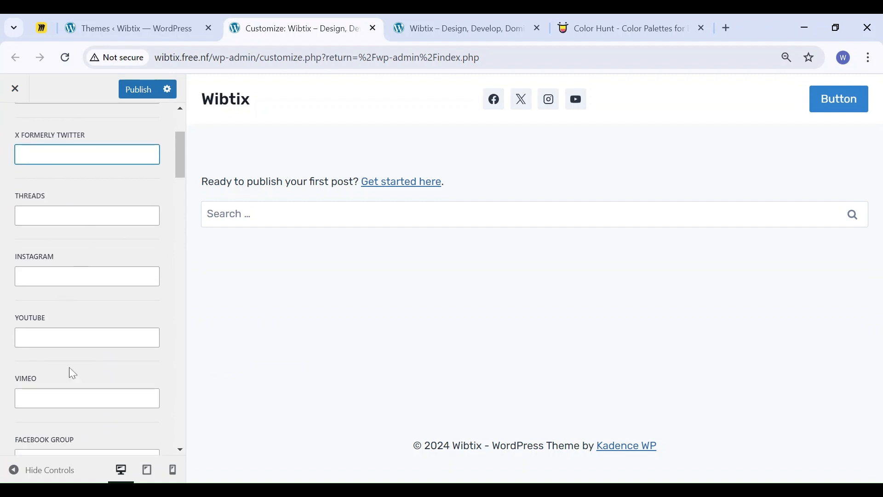
scroll(69, 403, down, 10)
scroll(69, 404, down, 10)
scroll(88, 276, down, 4)
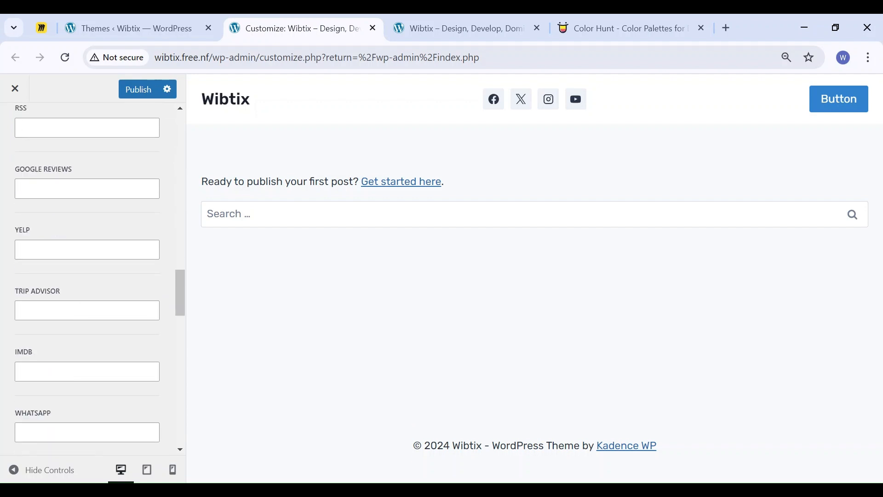
scroll(69, 406, down, 4)
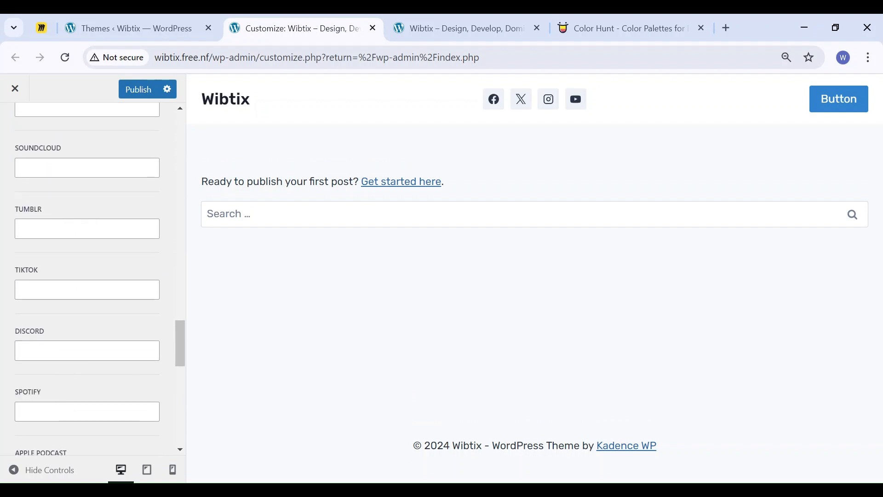
scroll(66, 411, down, 3)
scroll(65, 412, down, 4)
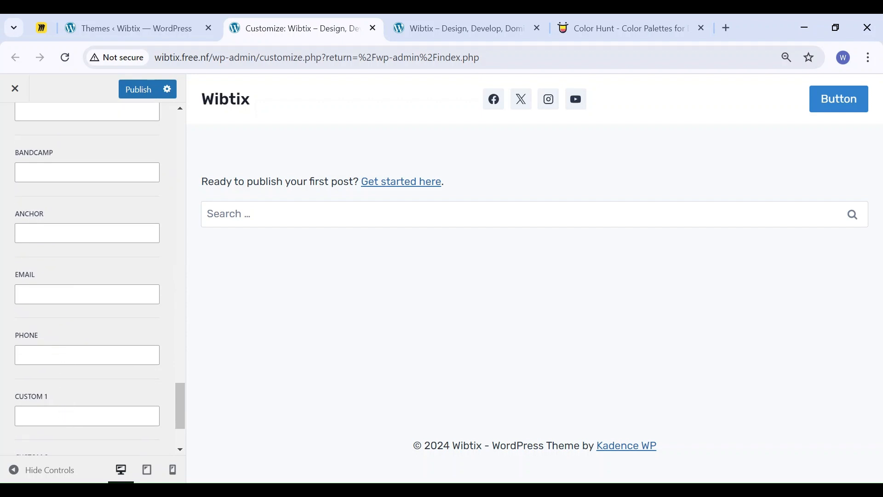
scroll(65, 409, down, 2)
scroll(65, 408, up, 10)
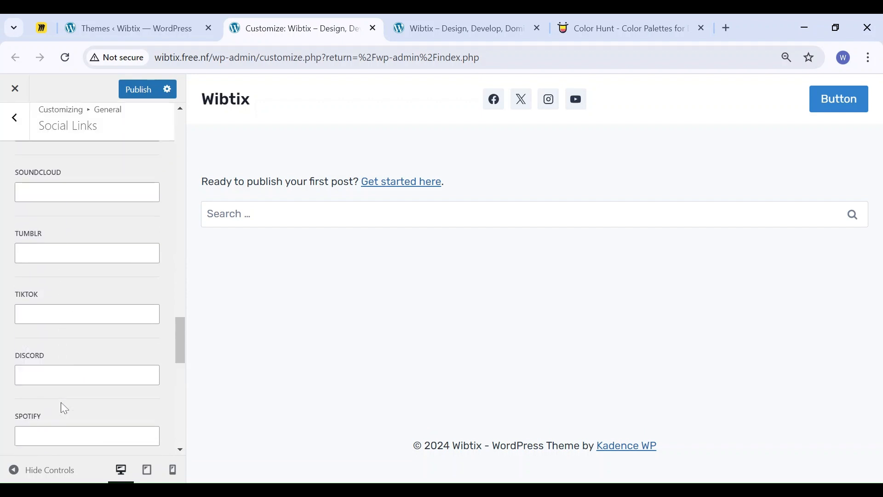
scroll(65, 408, up, 6)
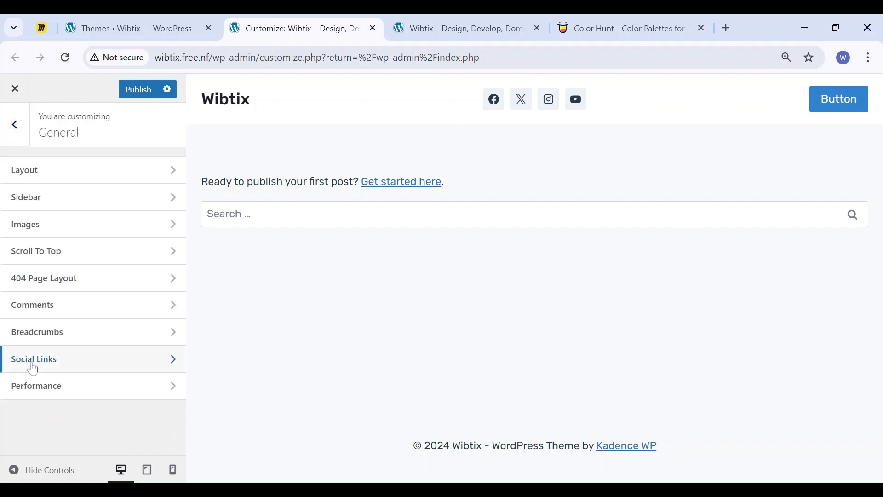
click(17, 127)
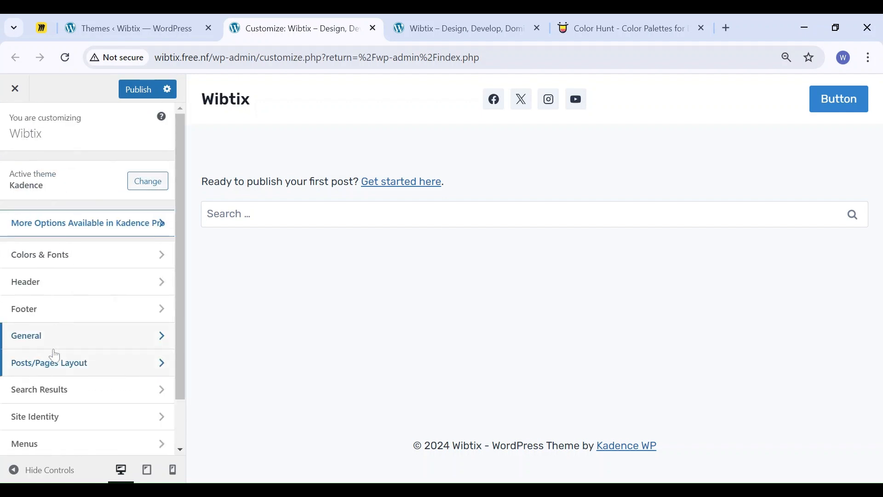
click(59, 285)
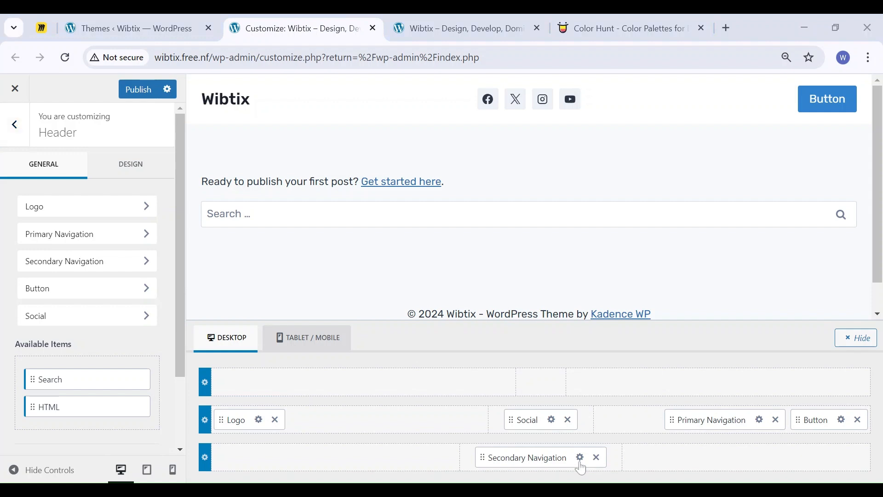
click(542, 381)
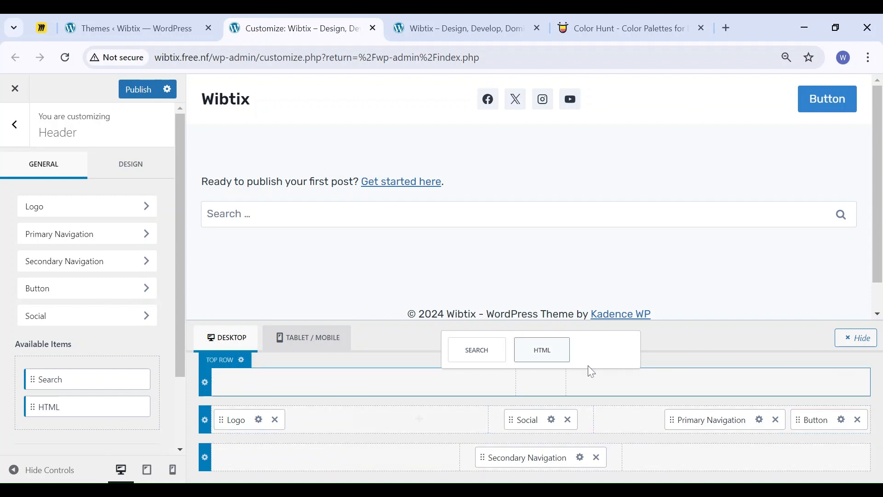
click(462, 395)
click(462, 394)
click(475, 389)
click(516, 351)
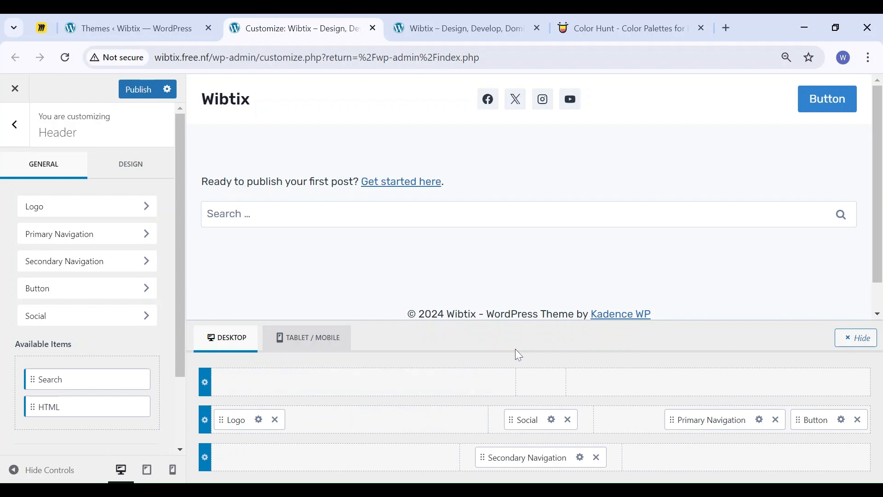
click(28, 144)
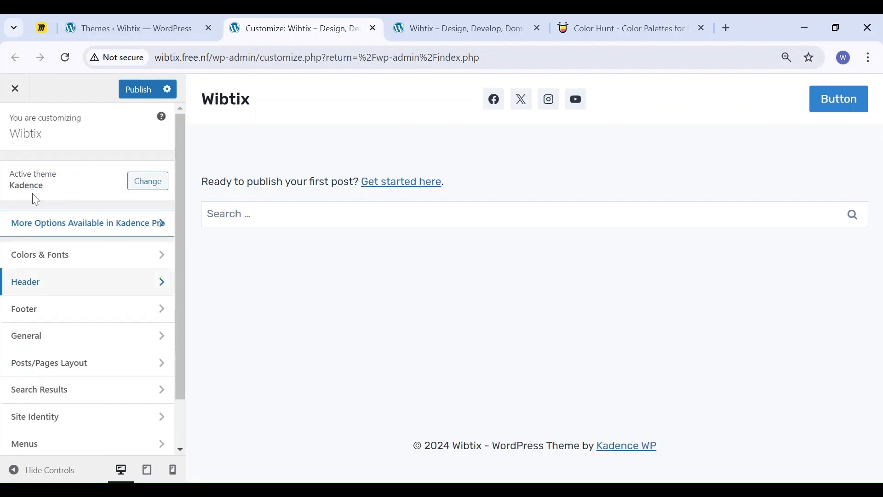
click(16, 311)
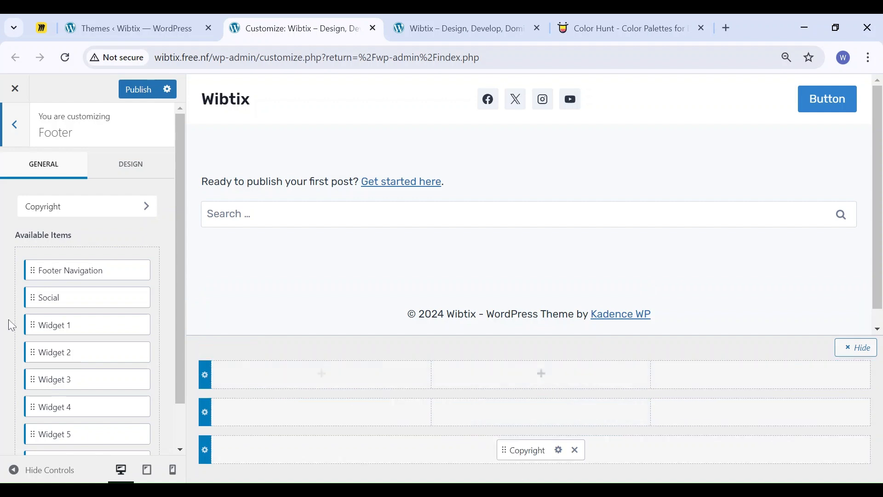
click(14, 126)
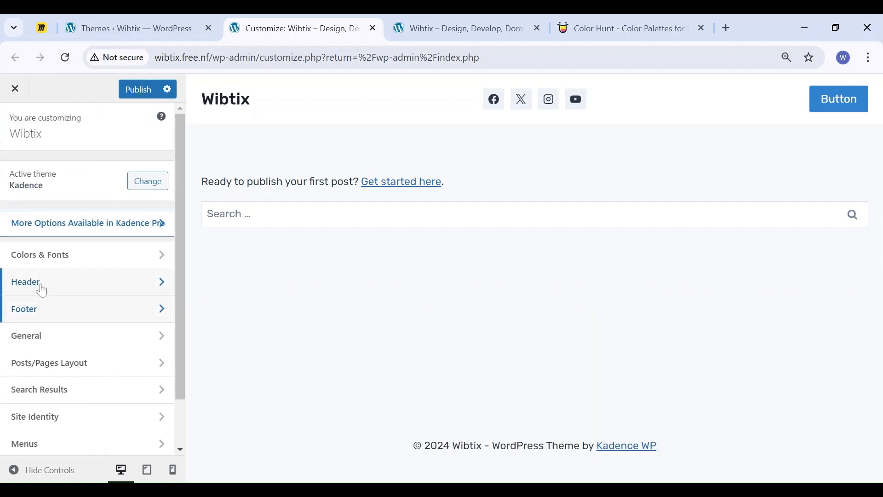
- Add the HTML item to the center of the header's top row
click(21, 283)
click(542, 382)
click(549, 354)
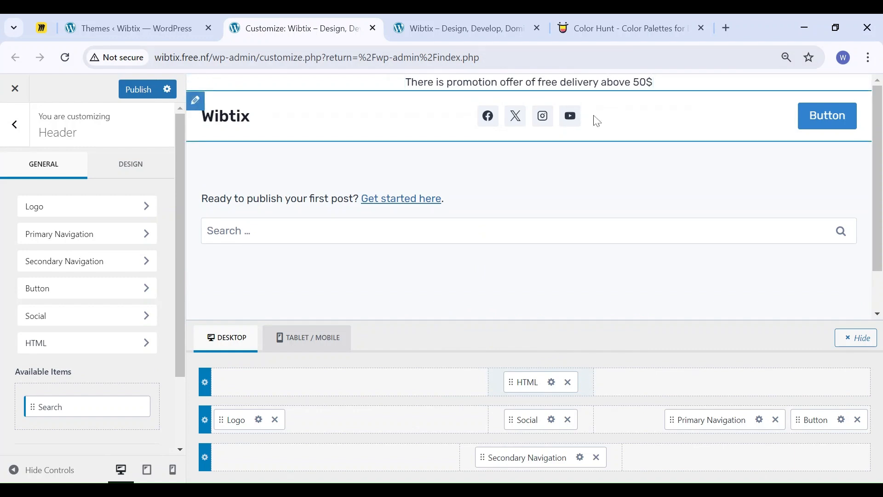
- Try red and purple for the header's top row background, settling on the palette blue 3182CE
click(206, 385)
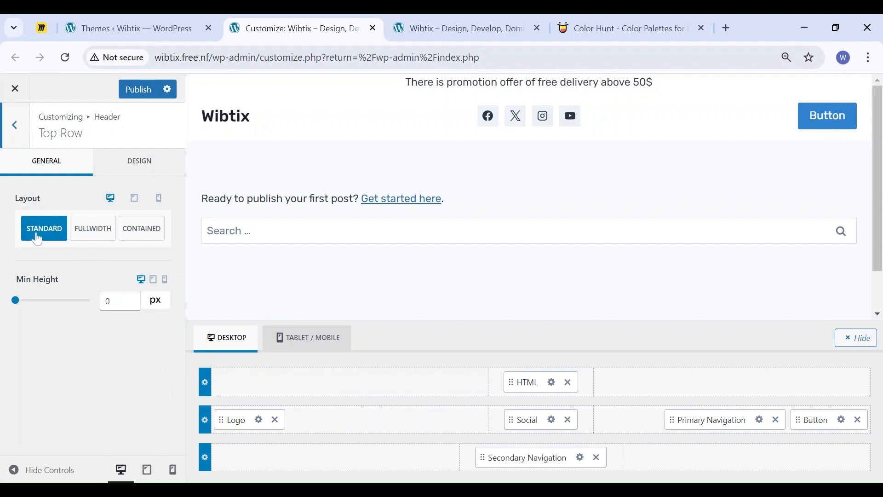
click(131, 172)
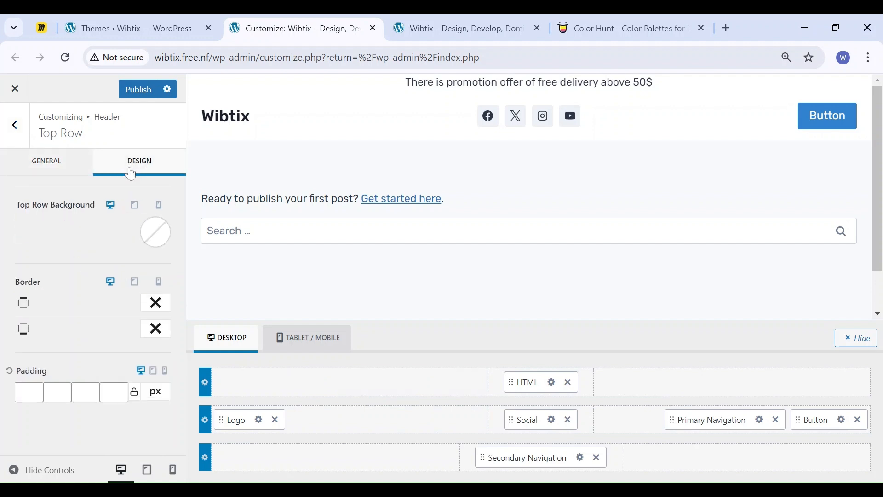
click(154, 235)
click(141, 286)
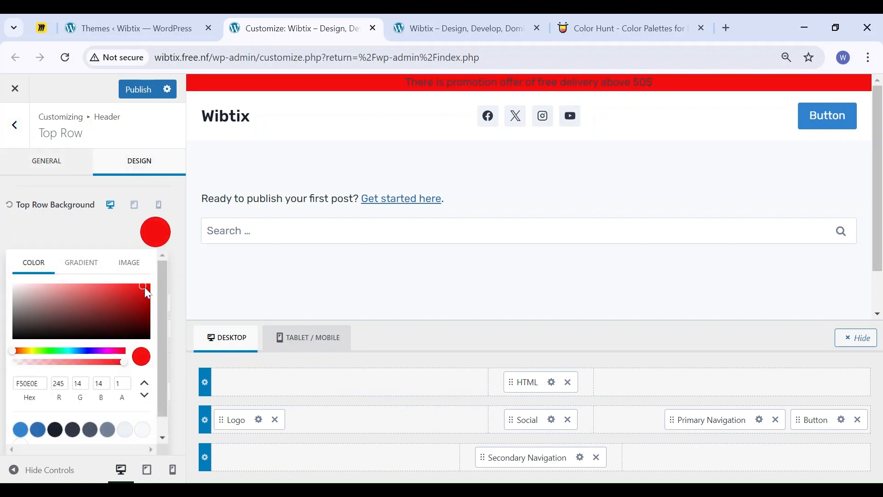
click(97, 352)
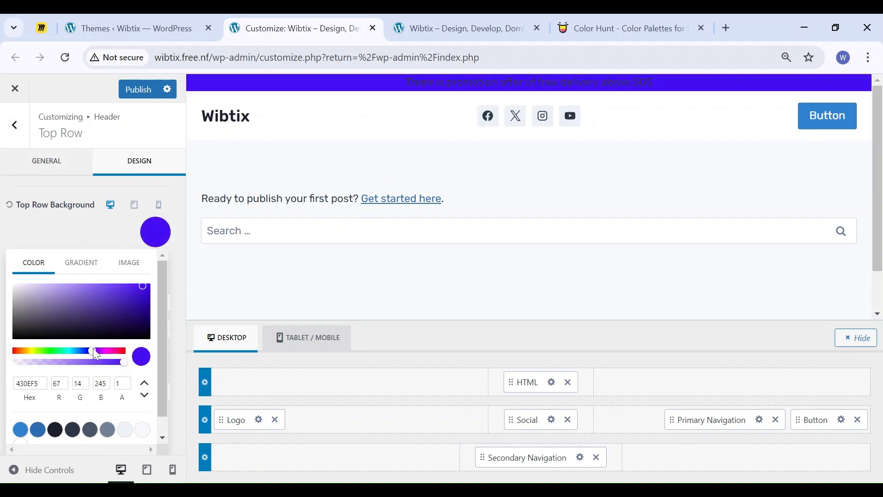
click(20, 430)
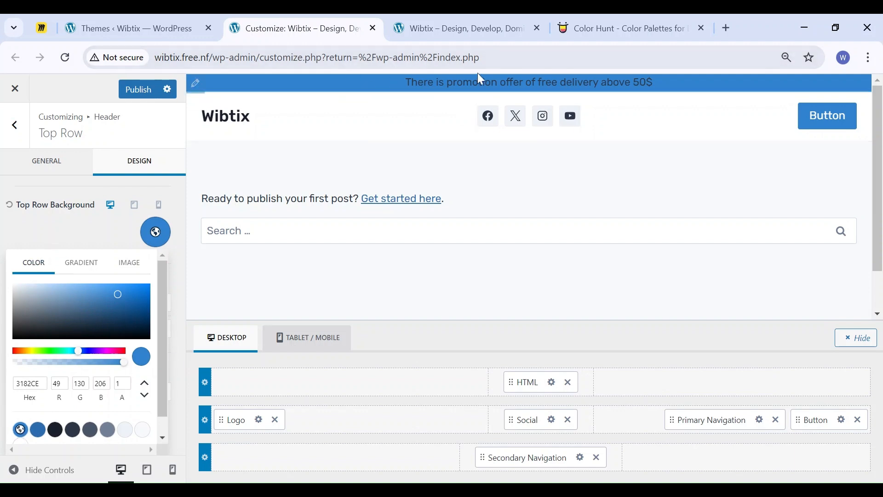
click(41, 231)
- Set the font color of the top row's HTML item to the palette white FFFFFF
click(552, 386)
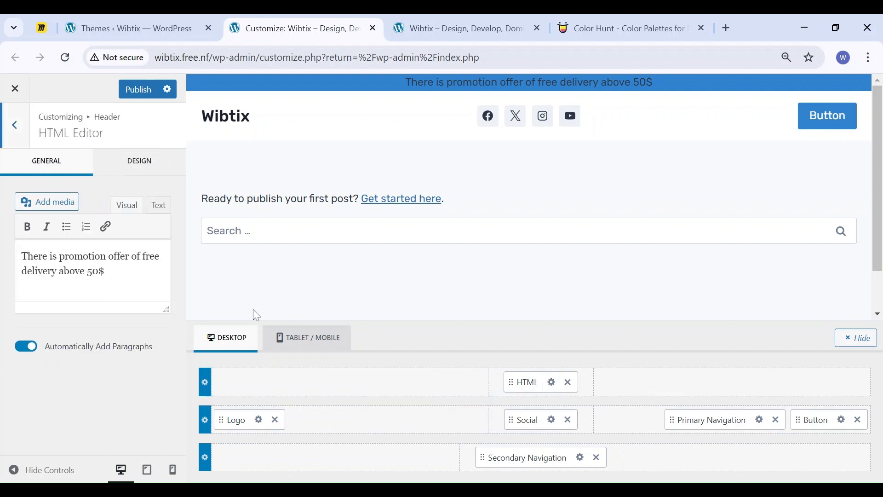
click(143, 165)
click(49, 234)
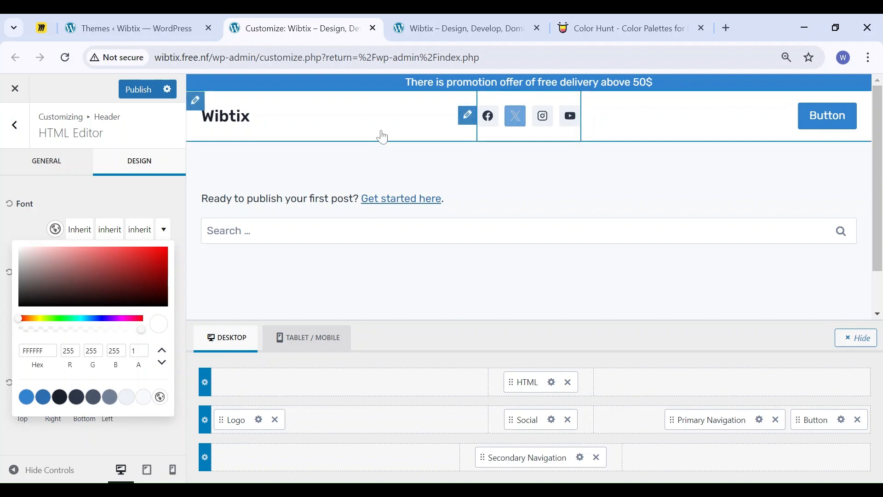
click(10, 211)
click(78, 238)
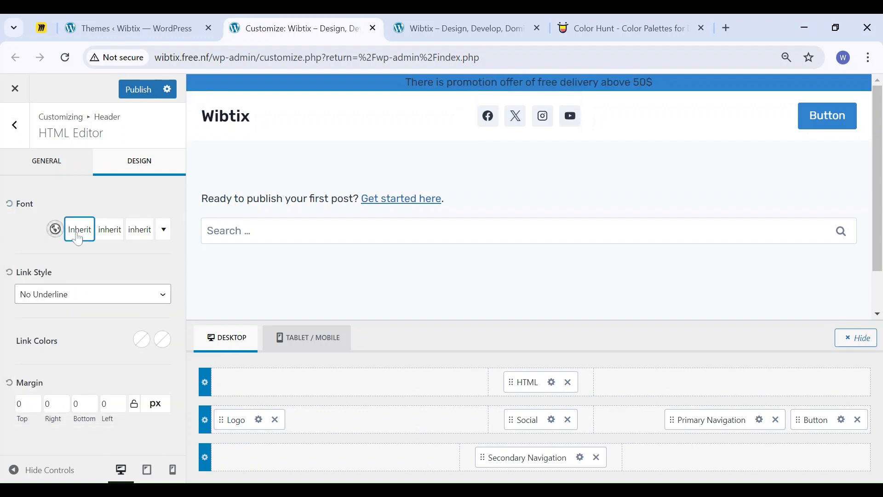
click(54, 228)
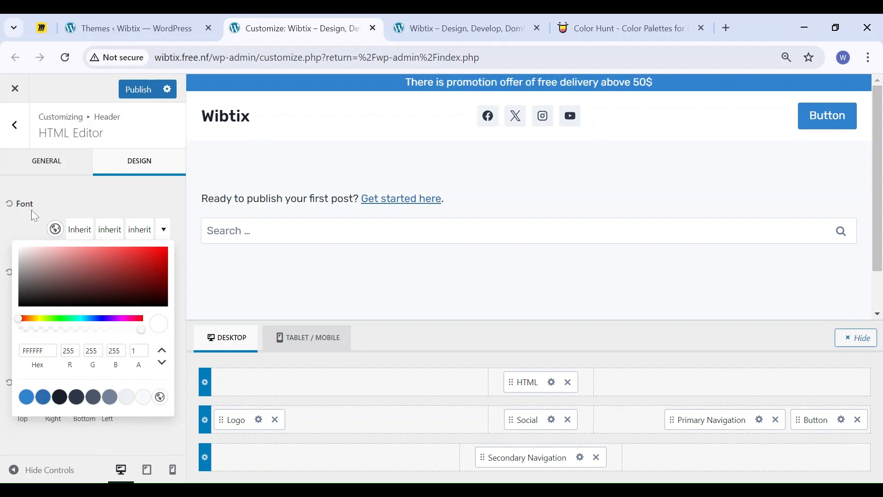
click(65, 199)
- Remove the Social item from the header's main row and open the Footer settings
click(14, 126)
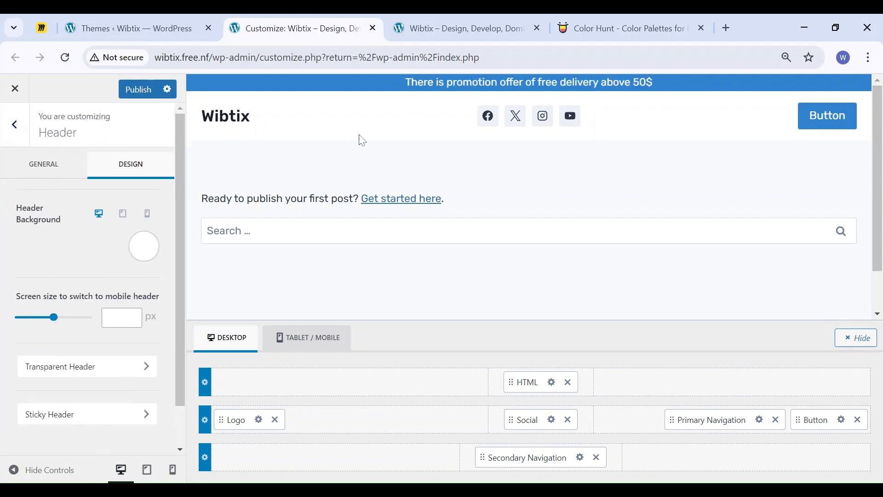
click(568, 419)
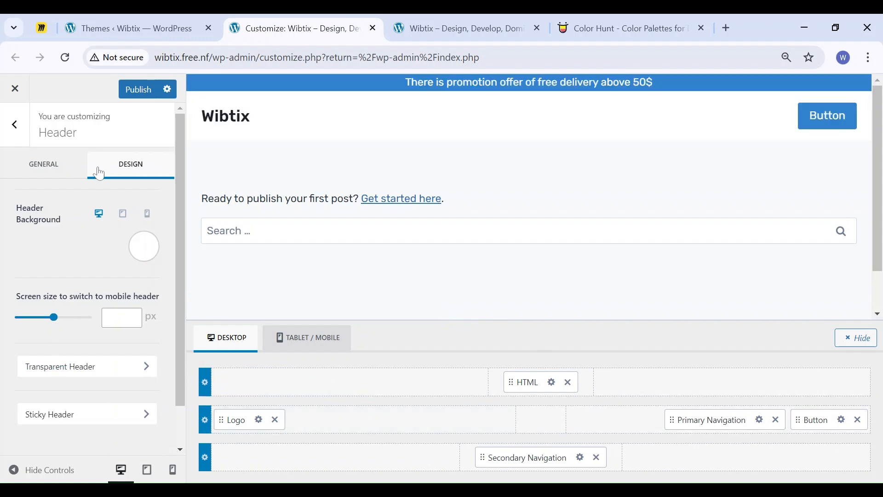
click(18, 126)
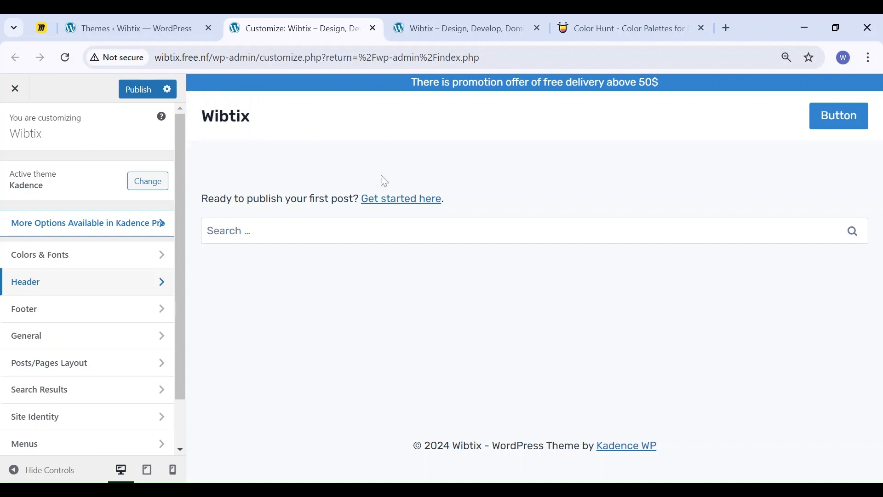
click(59, 317)
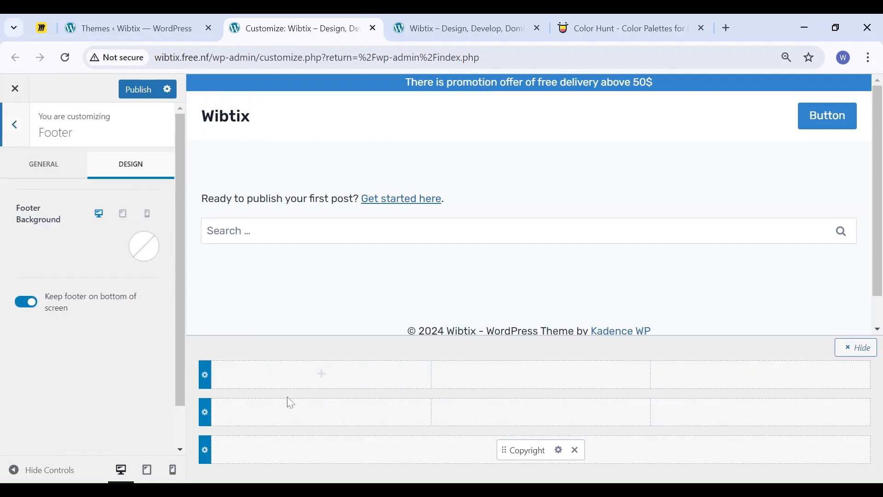
- Set the link style of the footer's top row to No Underline and review its background and border options
click(205, 374)
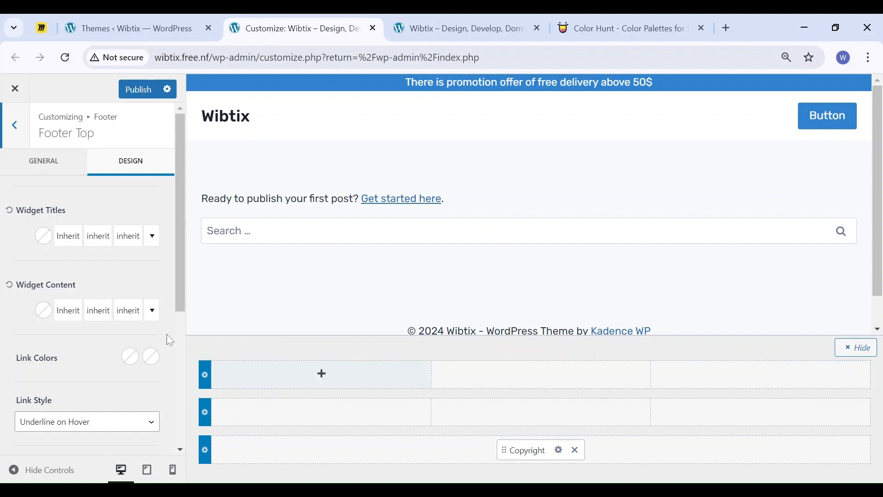
click(59, 432)
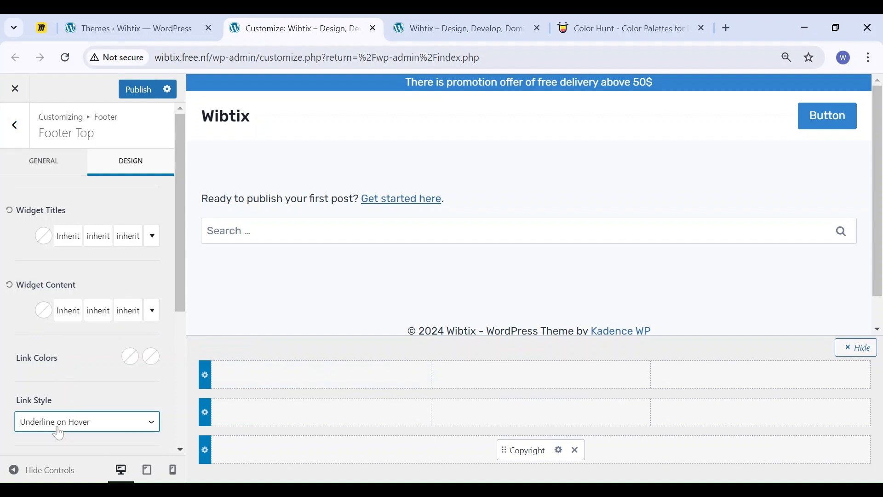
click(52, 477)
scroll(86, 399, down, 5)
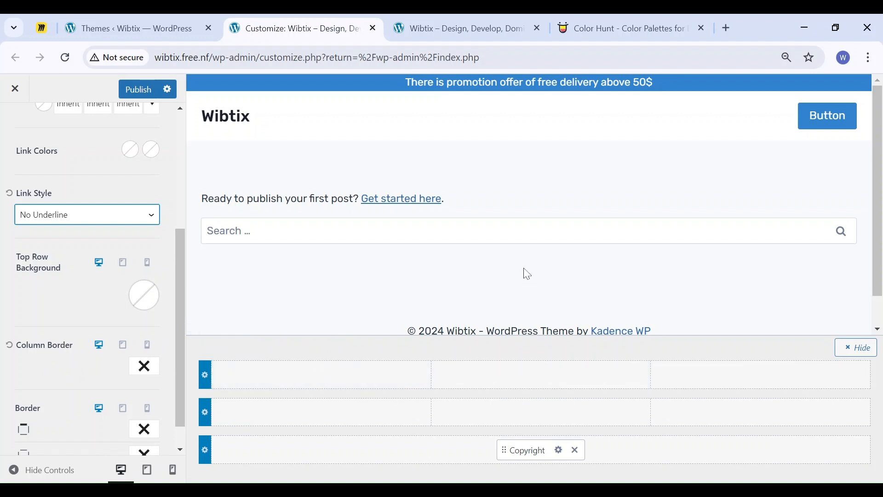
scroll(506, 285, down, 1)
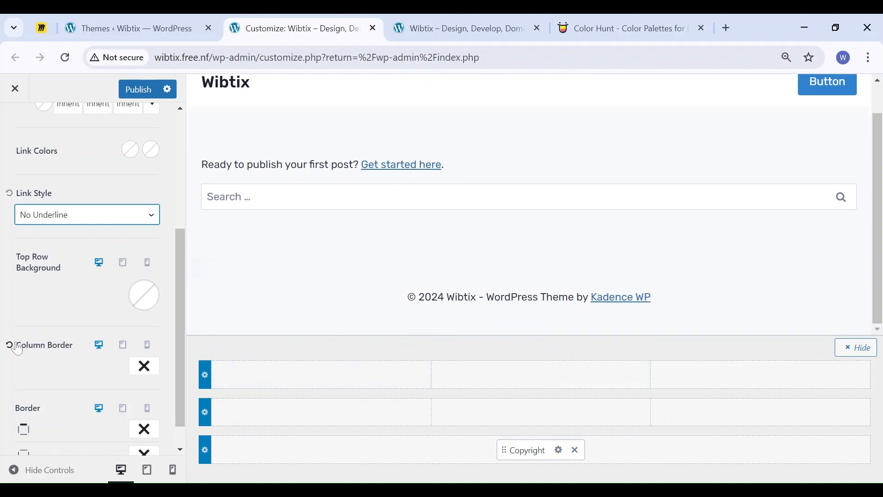
scroll(48, 372, down, 1)
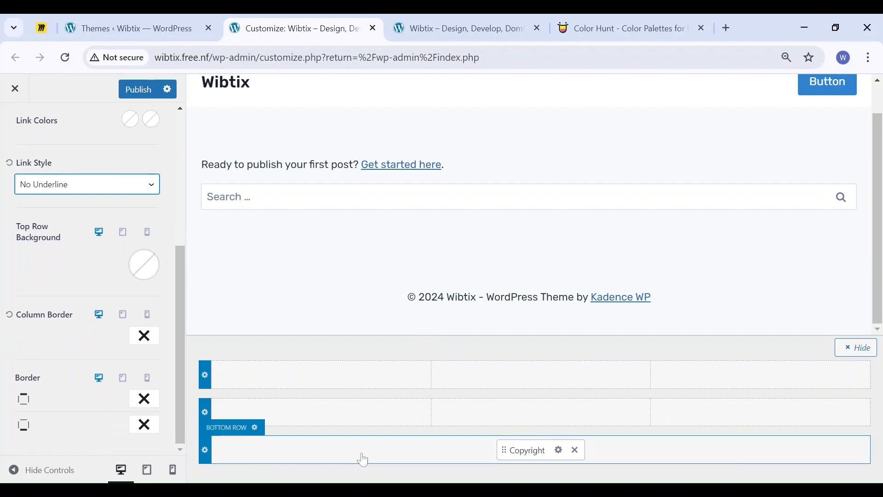
- Change the footer's copyright text to "Copyright {copyright} {year} - {site-title}", removing the {theme-credit} placeholder
click(560, 451)
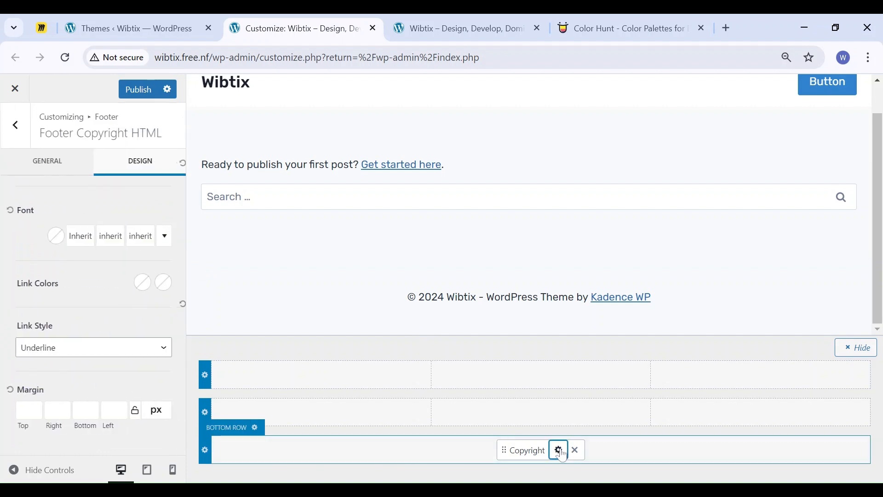
click(50, 168)
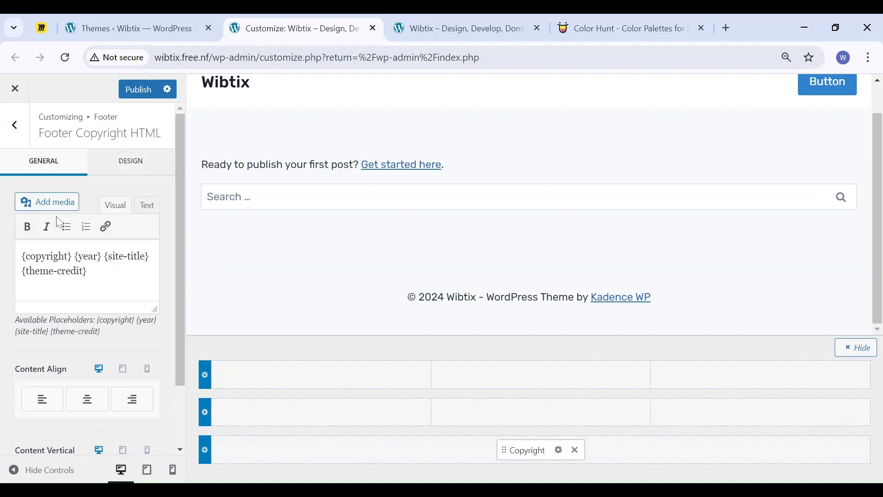
drag(76, 272, 22, 271)
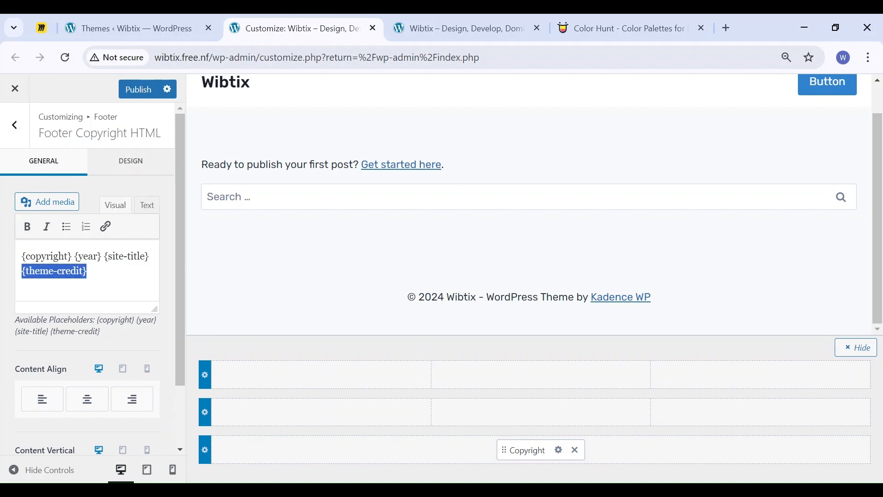
key(BackSpace)
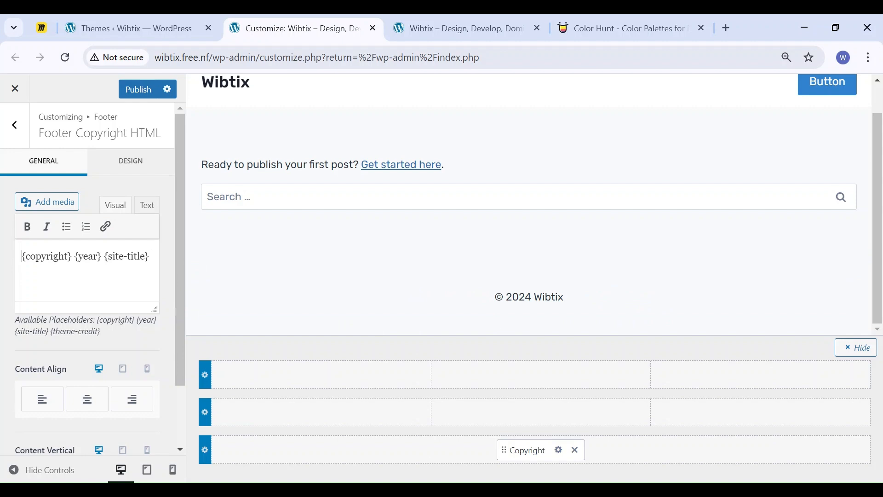
text(Copyr)
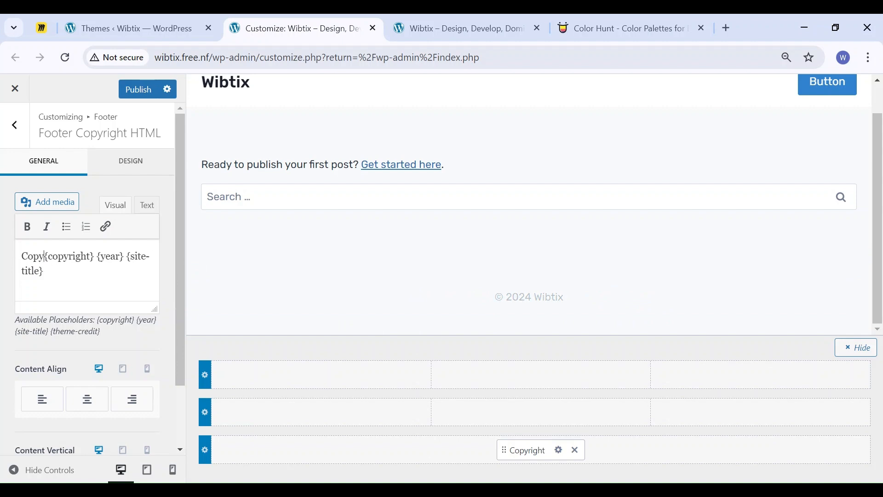
text(ight)
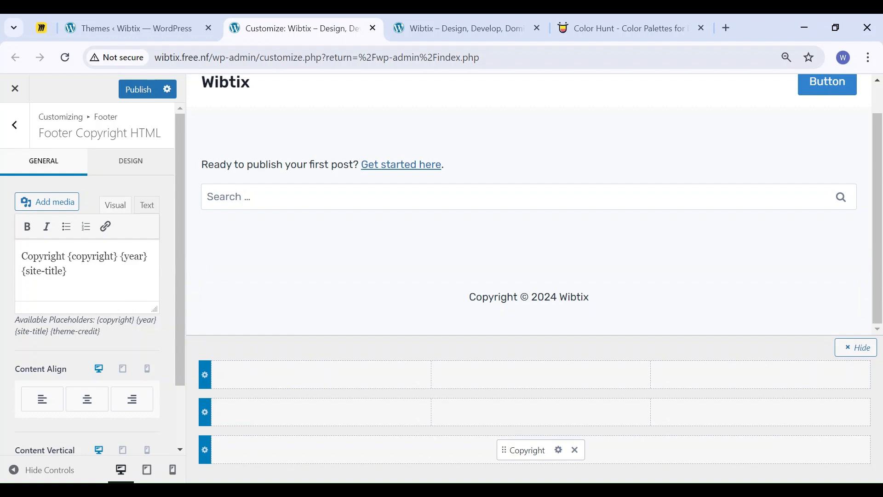
text(-)
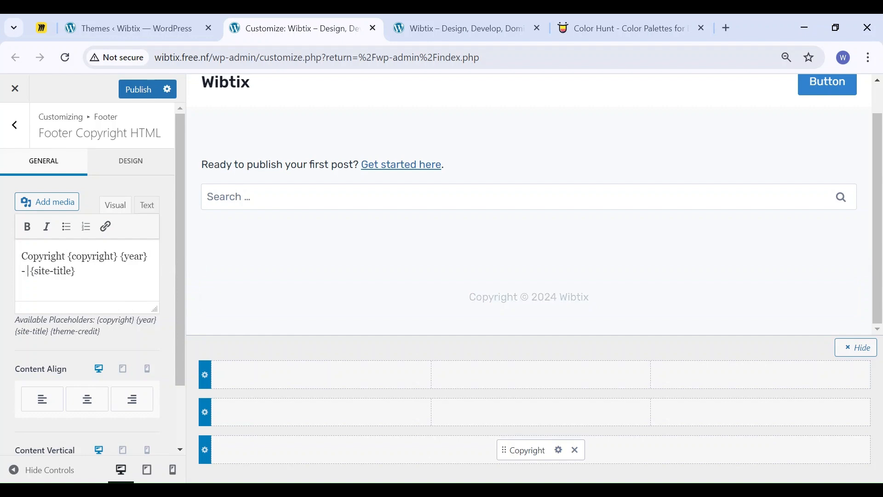
scroll(87, 321, down, 2)
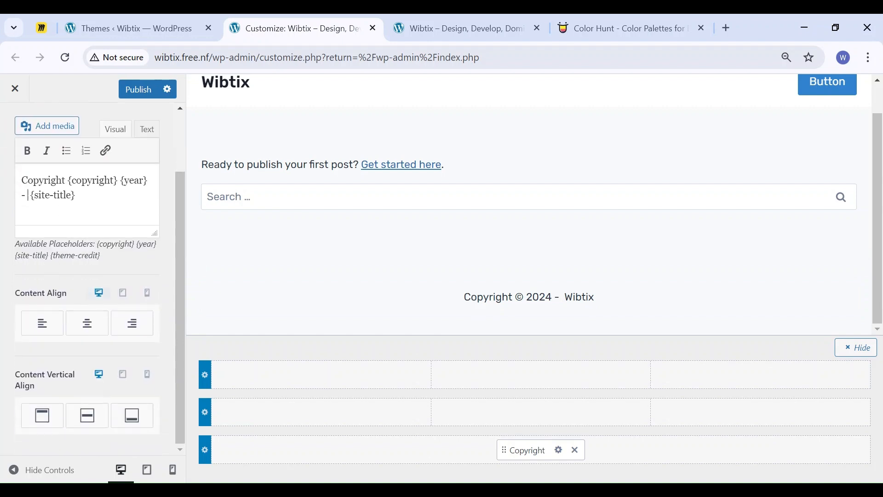
- Align the footer's copyright content to the left horizontally and to the middle vertically
click(87, 323)
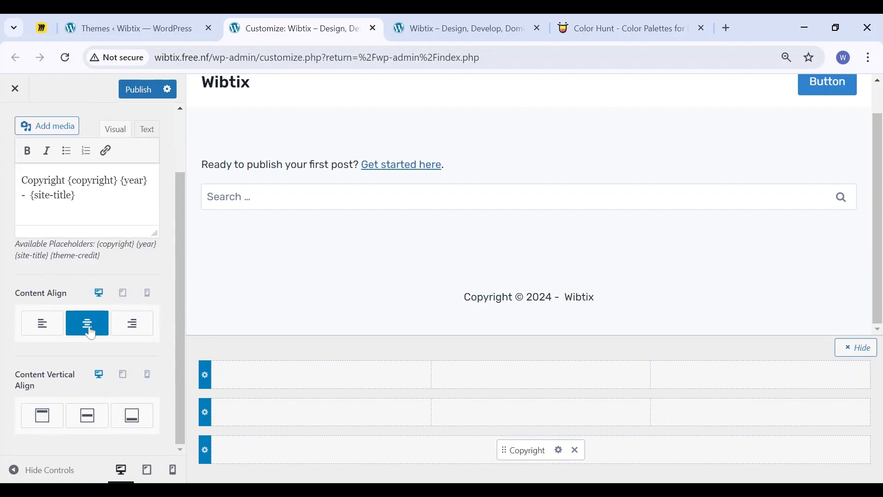
click(89, 426)
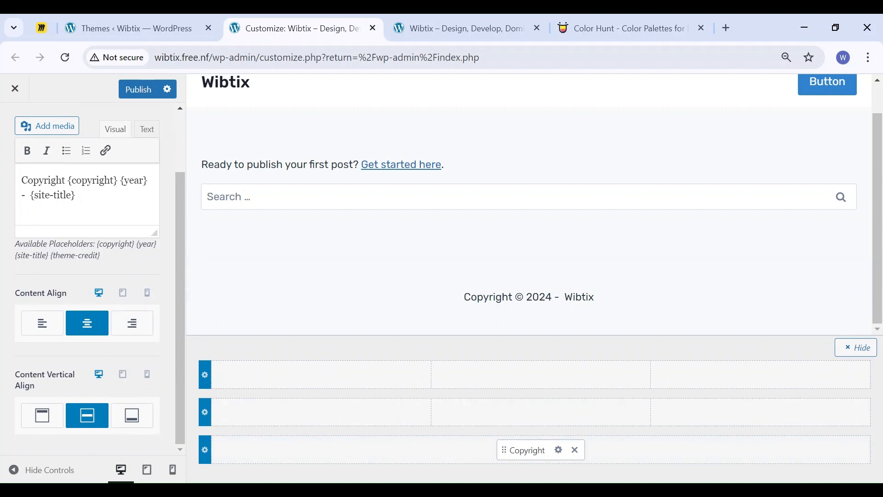
click(41, 323)
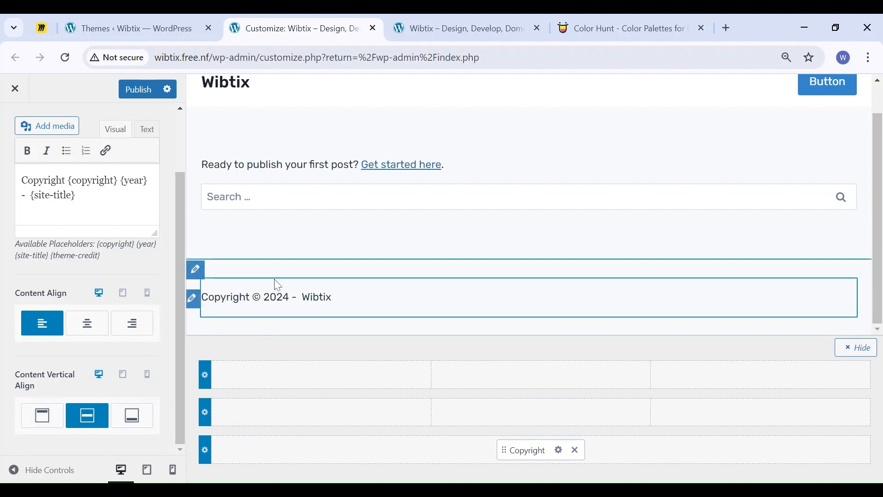
click(42, 415)
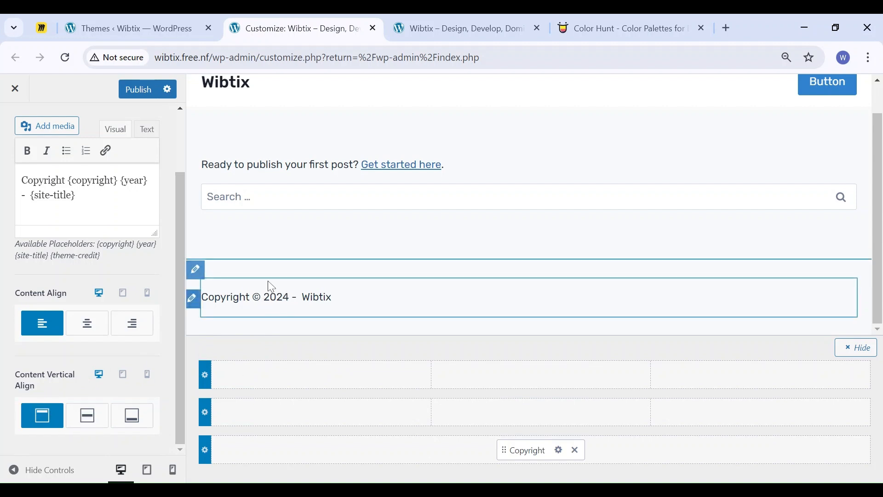
click(88, 415)
click(134, 416)
click(87, 416)
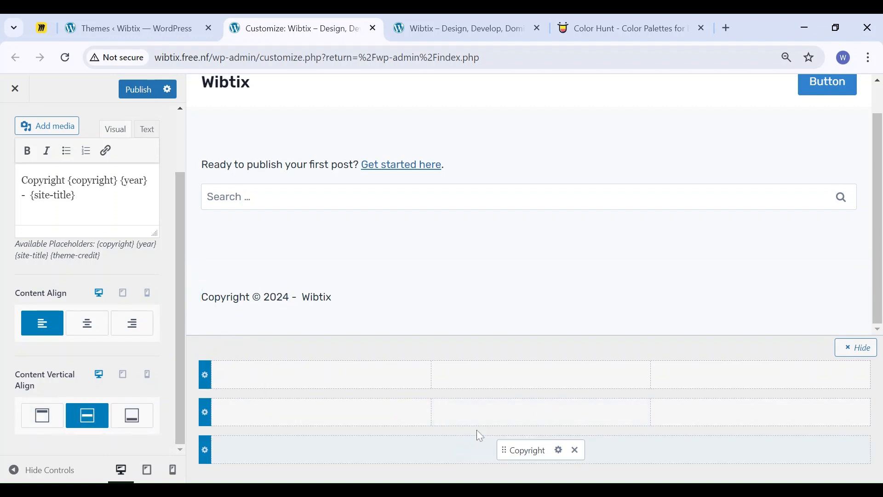
- Give the footer's bottom row three columns and move the Copyright item into its middle column
click(542, 375)
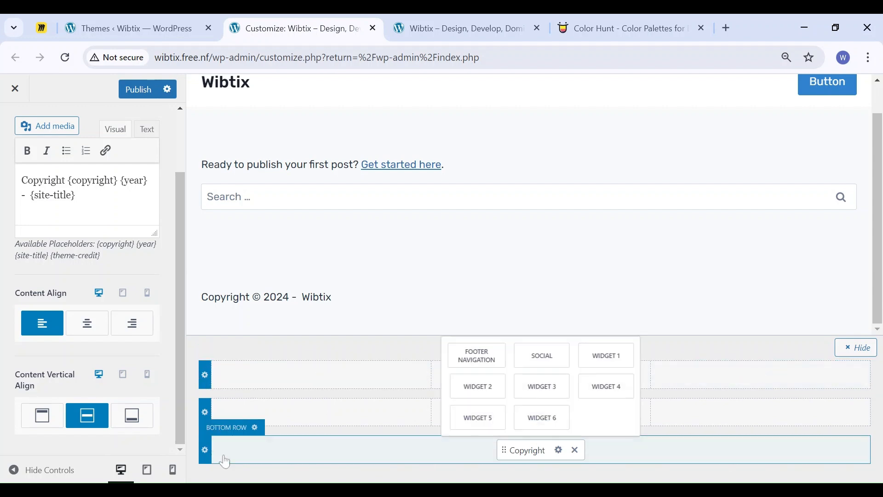
click(206, 452)
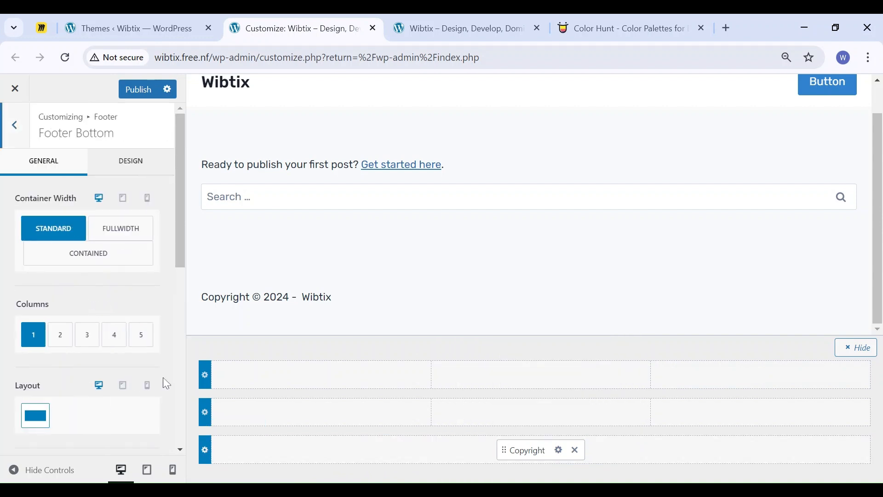
click(142, 338)
click(115, 334)
click(87, 335)
click(46, 338)
click(54, 338)
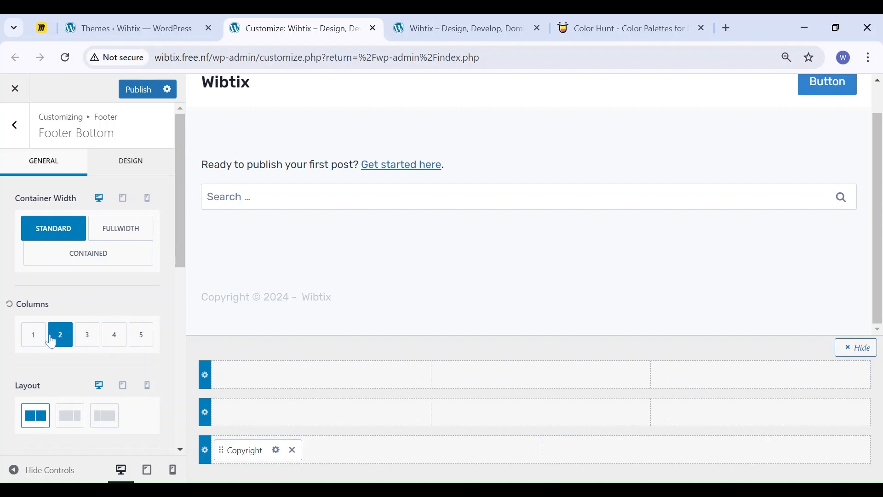
click(87, 334)
drag(256, 449, 533, 450)
- Add the Social item to the first column of the footer's bottom row and open its settings
click(318, 449)
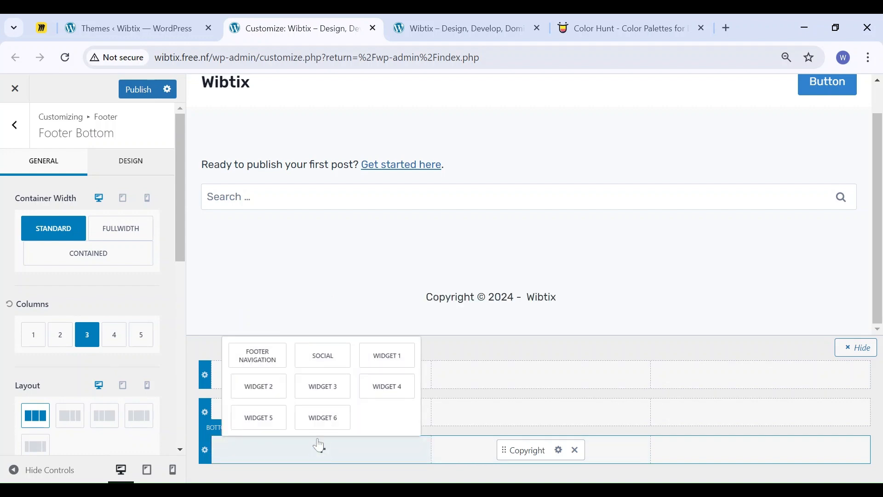
click(321, 355)
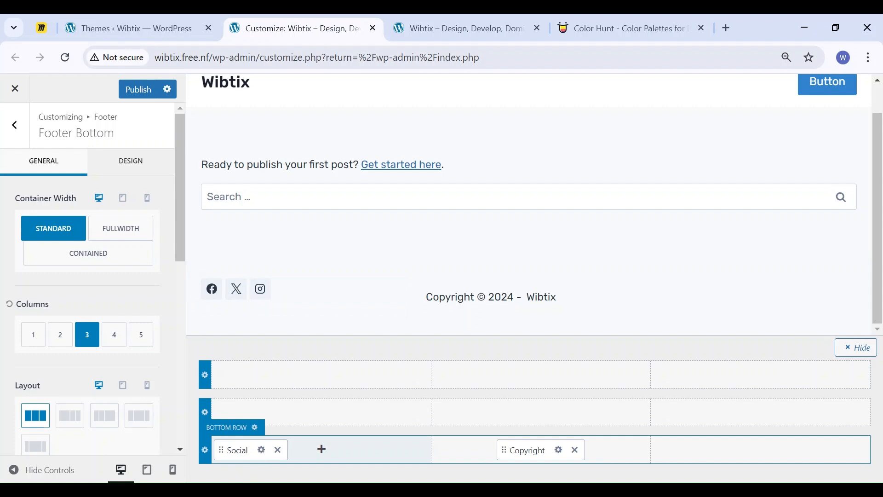
click(261, 450)
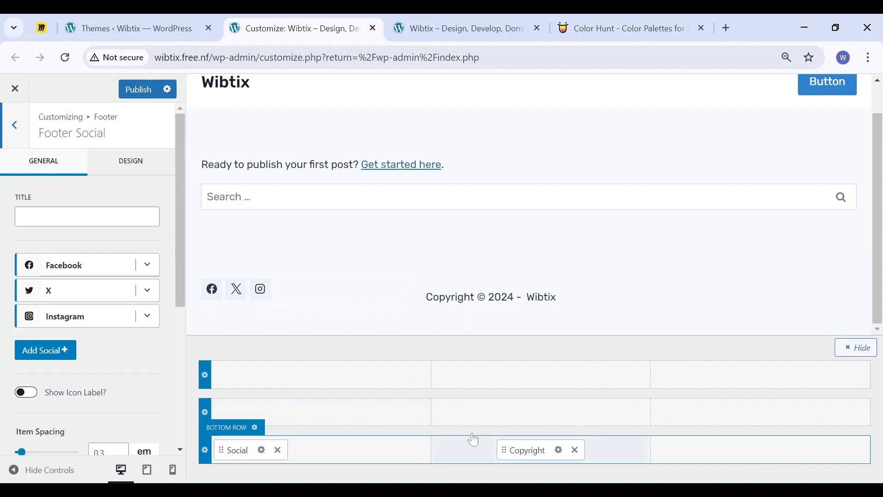
- Split the footer's middle row into four columns with the Left Heavy 40/20/20/20 layout
click(540, 410)
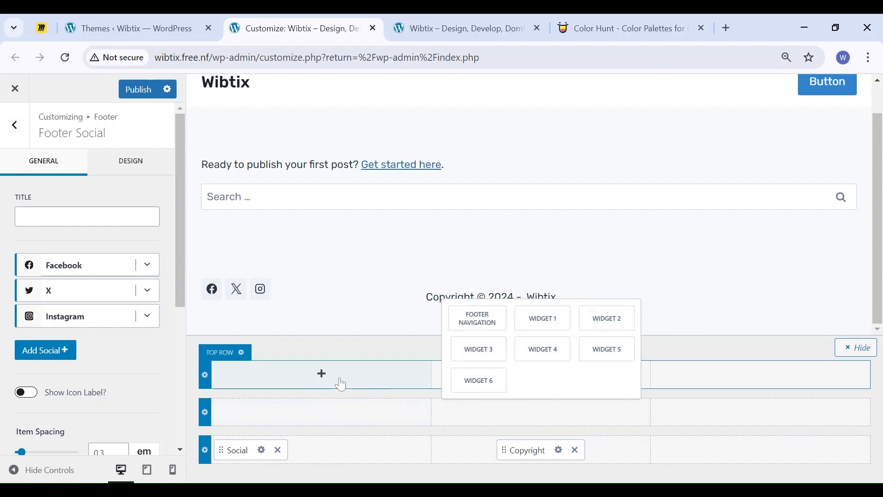
click(499, 417)
click(205, 412)
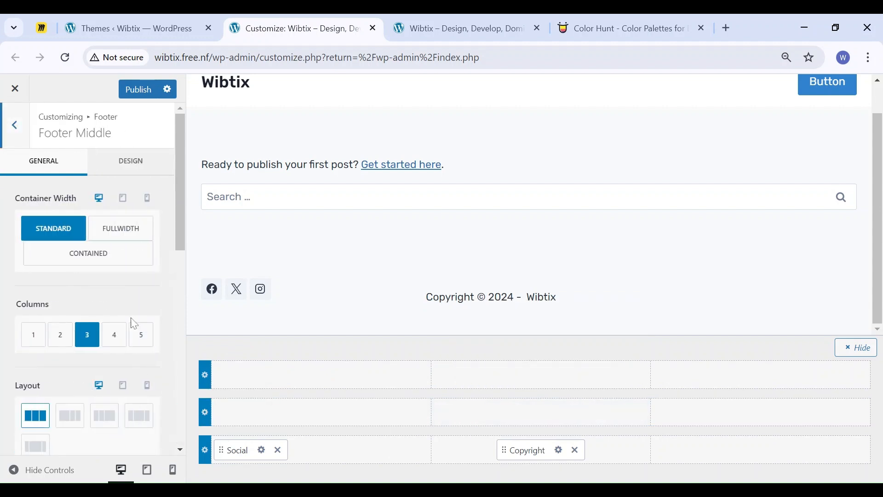
click(113, 341)
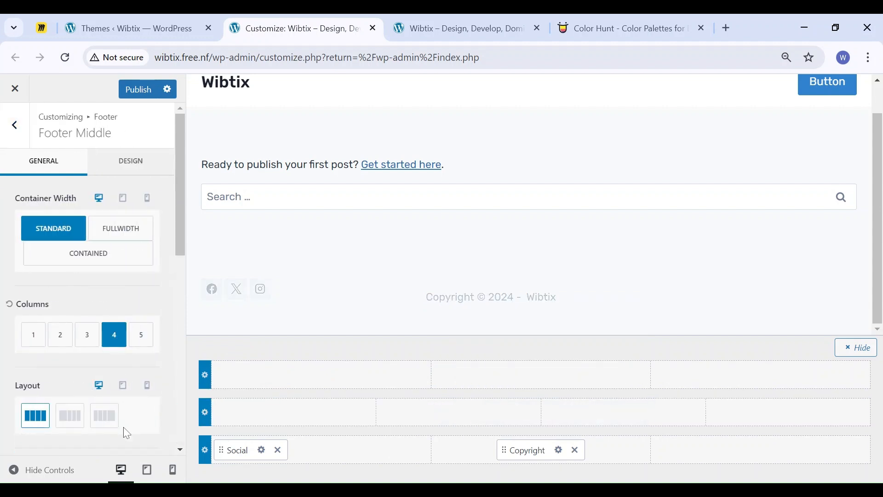
click(71, 419)
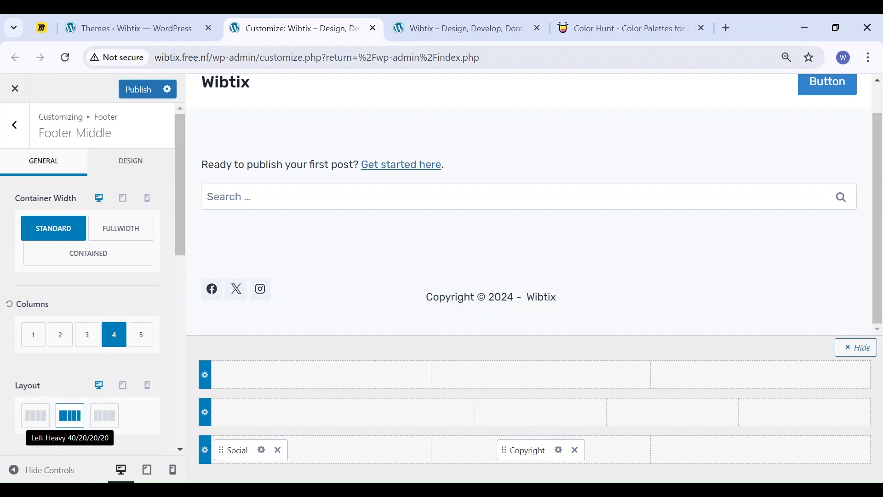
- Look over the available footer items and switch from the footer settings to the General Layout settings
click(23, 136)
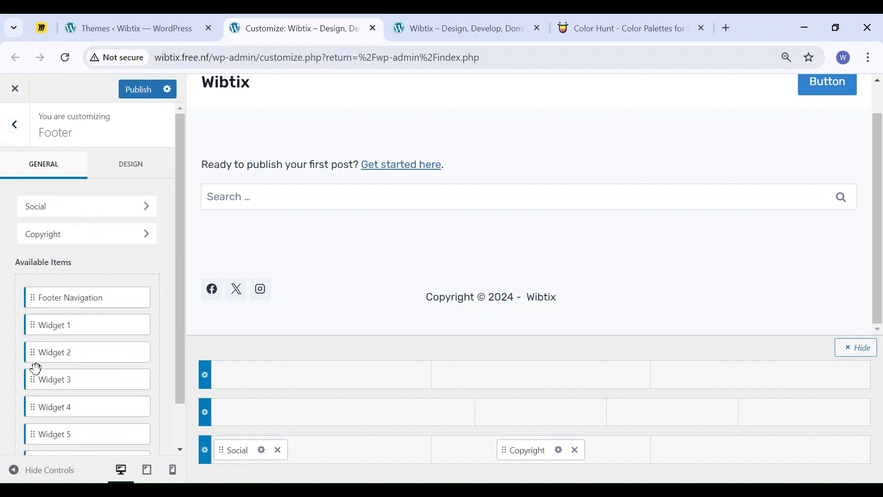
scroll(72, 259, down, 1)
scroll(72, 260, up, 1)
scroll(73, 260, down, 1)
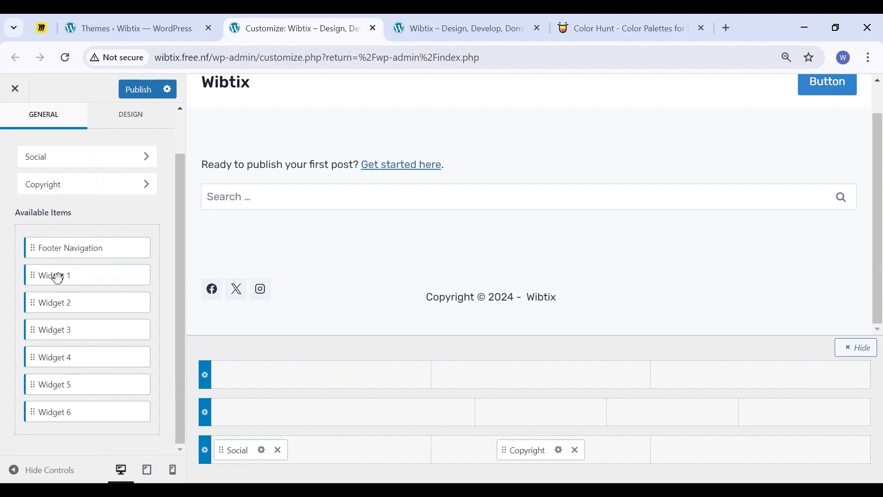
scroll(58, 278, up, 1)
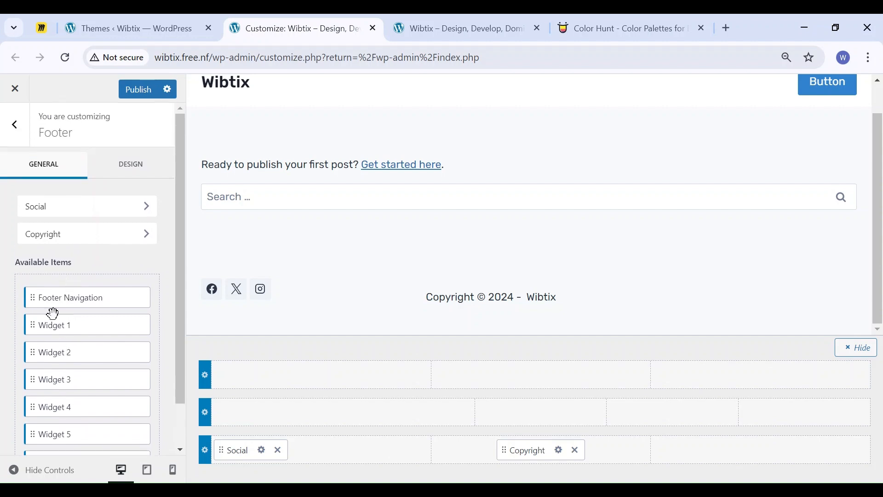
click(15, 133)
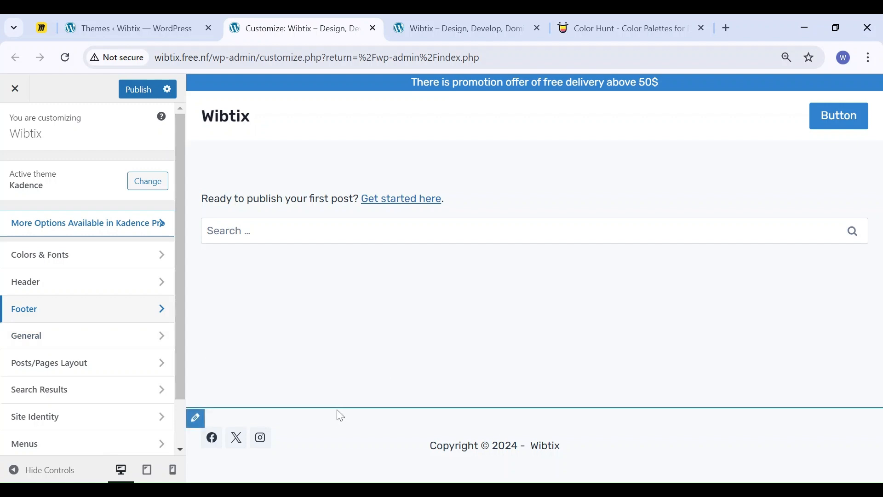
click(23, 345)
click(32, 173)
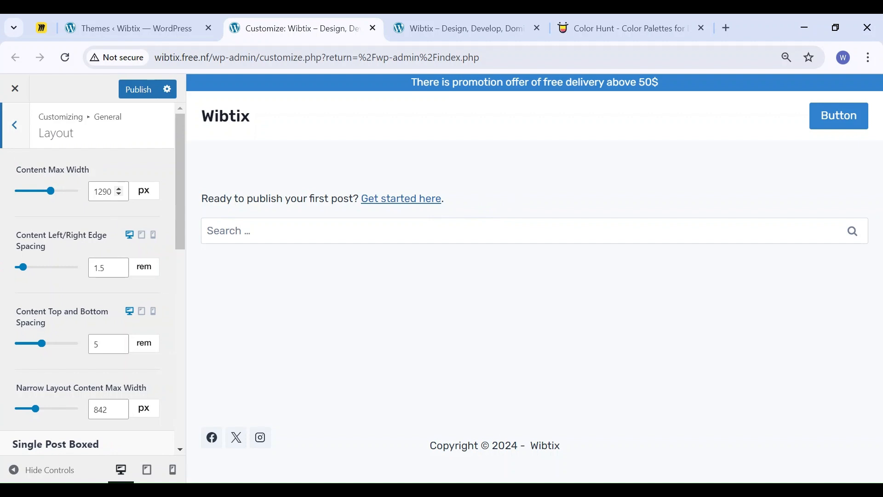
- Try a content max width of 2000 px and check the preview at a reduced page zoom
double_click(102, 191)
text(1400)
key(BackSpace)
key(BackSpace)
key(BackSpace)
key(BackSpace)
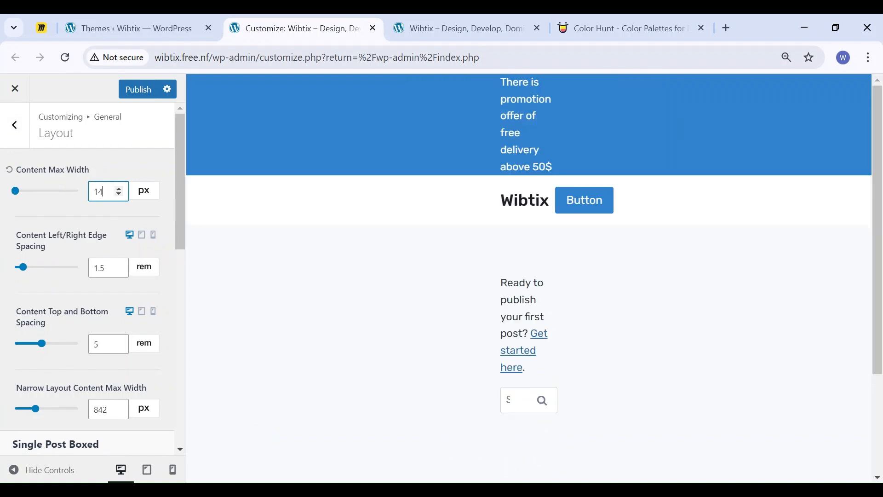
text(200)
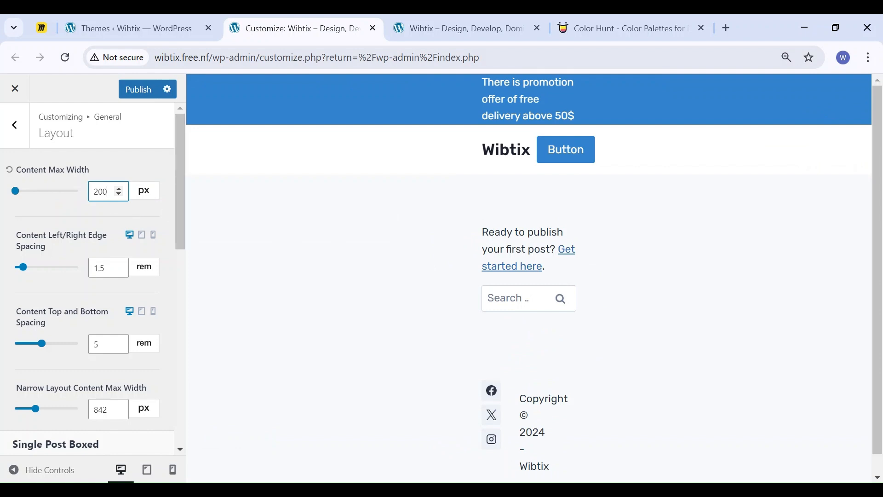
text(0)
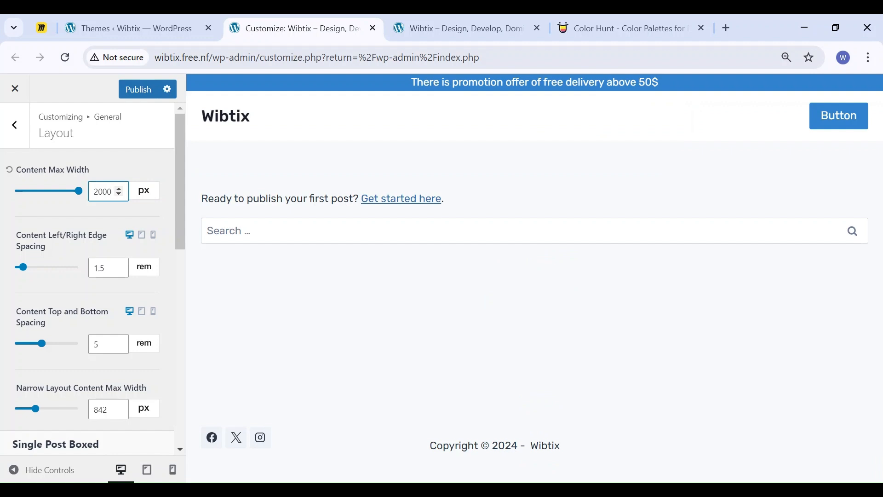
key(ctrl+minus)
key(ctrl+minus)
key(ctrl+minus)
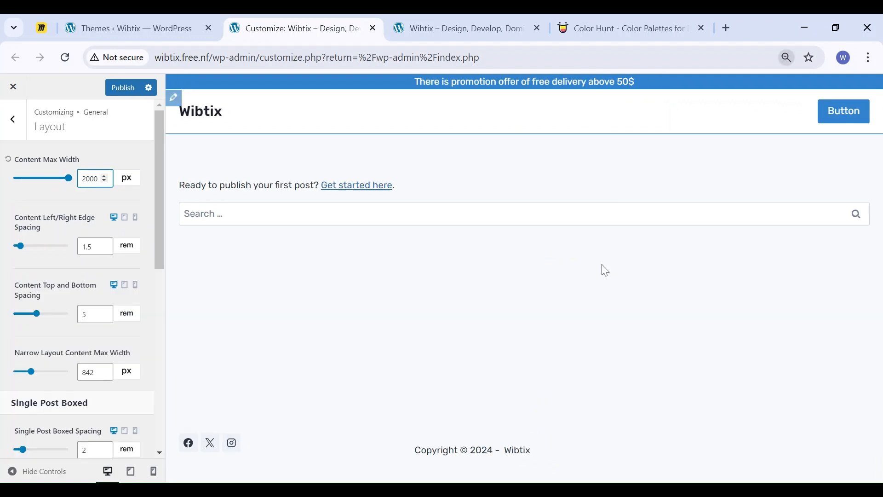
key(ctrl+minus)
key(ctrl+minus)
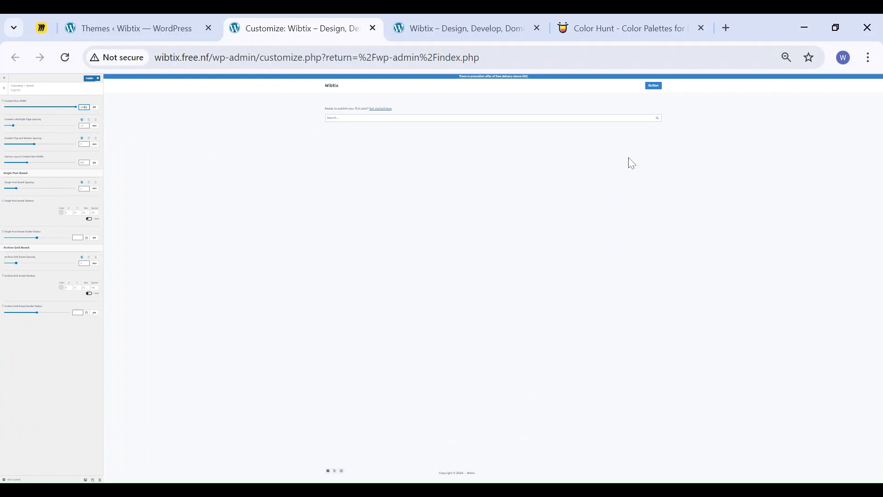
key(ctrl+plus)
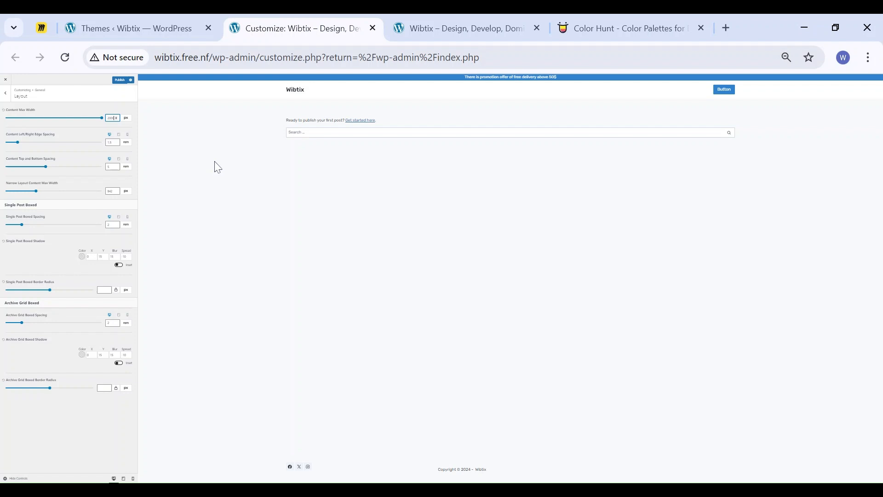
- Set the content max width to 1400 px and check its effect in the zoomed-out preview
key(BackSpace)
key(BackSpace)
key(BackSpace)
key(BackSpace)
text(1400)
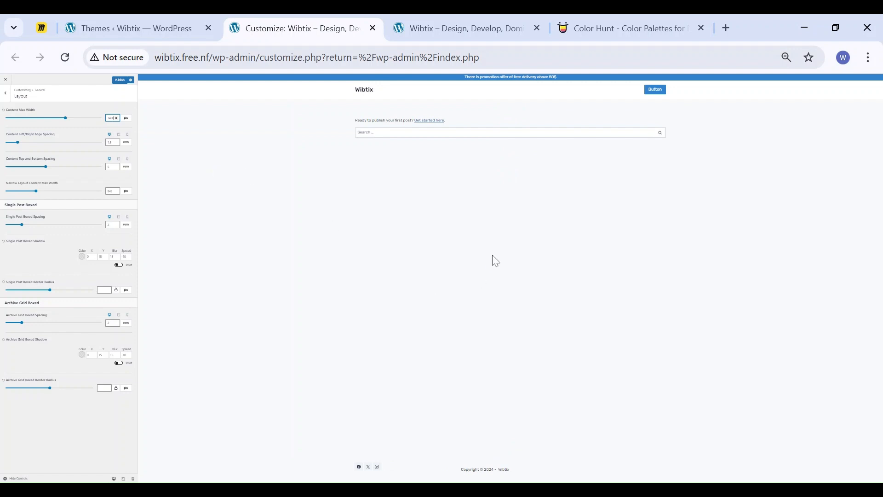
key(ctrl+minus)
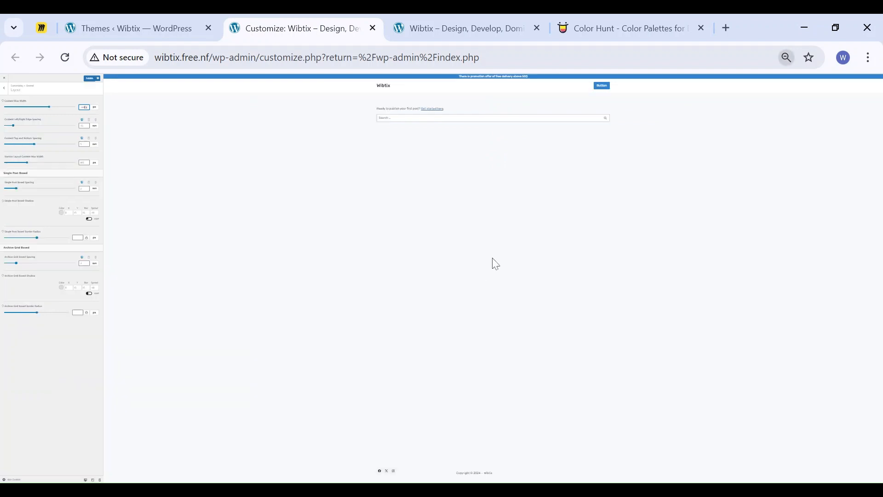
key(ctrl+plus)
key(ctrl+plus)
key(ctrl+plus)
key(ctrl+plus)
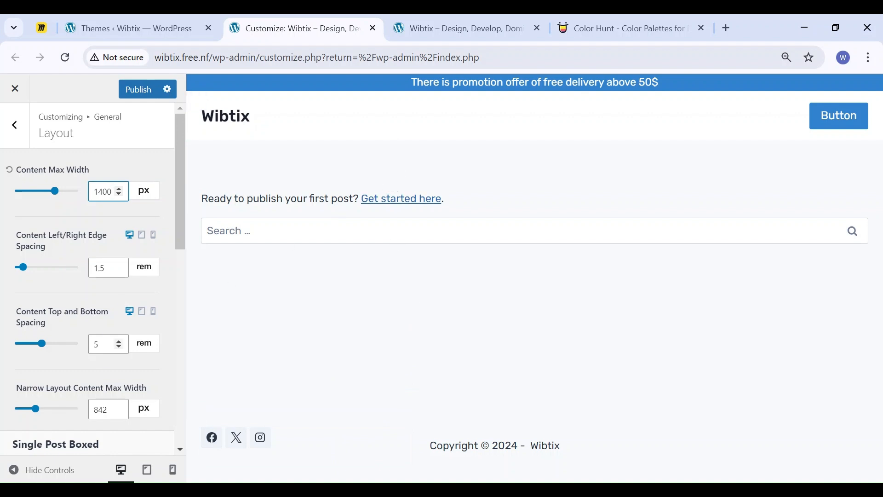
- Review the remaining Layout options and open the Sidebar settings of the General section
scroll(115, 375, down, 5)
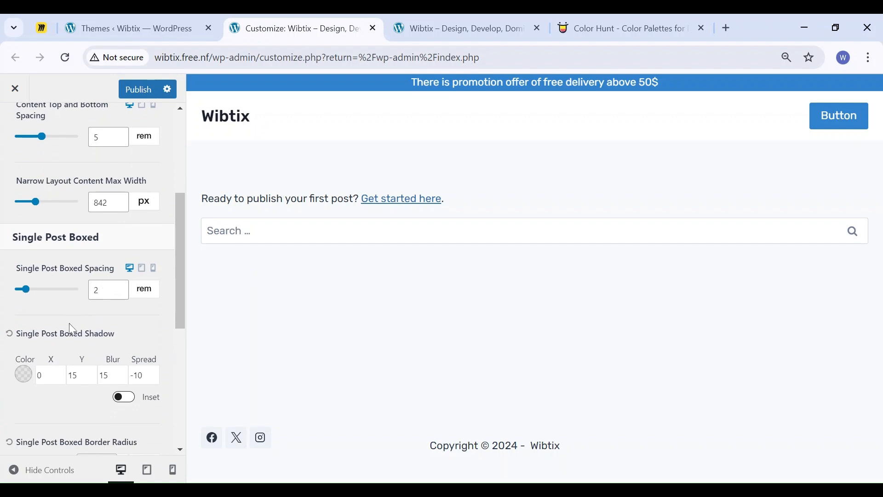
scroll(87, 236, down, 3)
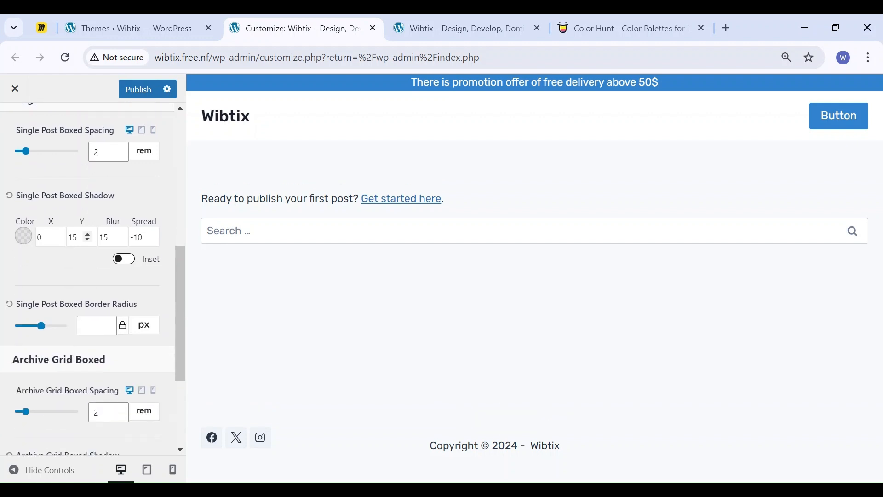
scroll(62, 315, down, 4)
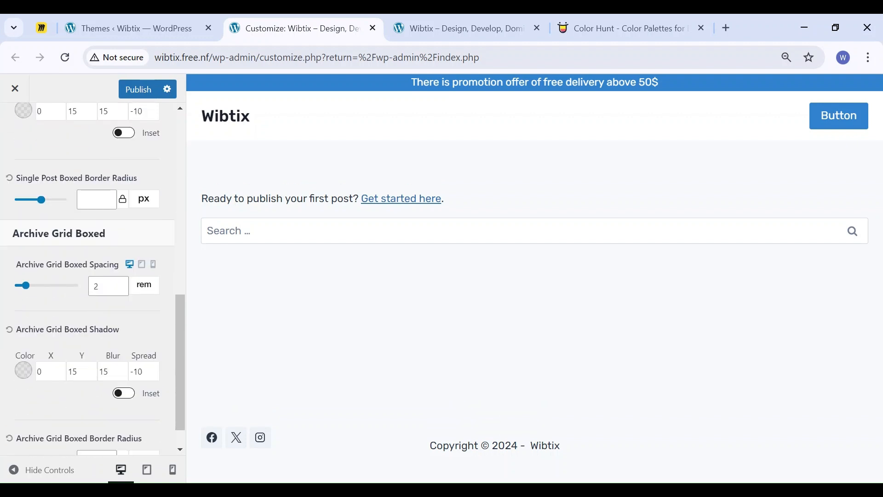
scroll(62, 321, up, 10)
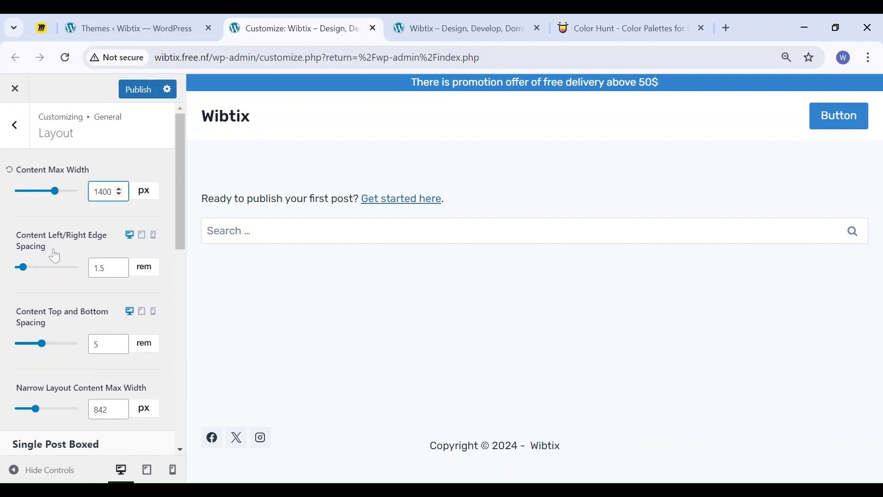
click(15, 125)
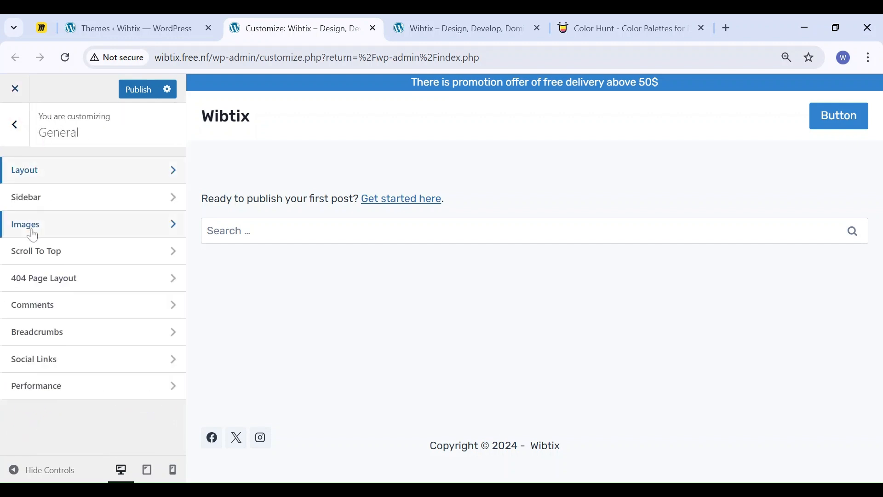
click(47, 199)
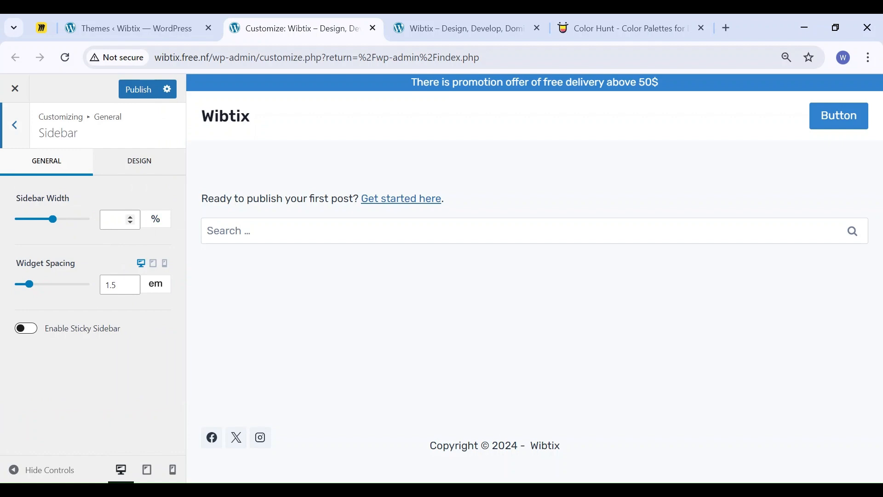
- Set the sidebar width to 25%
click(113, 220)
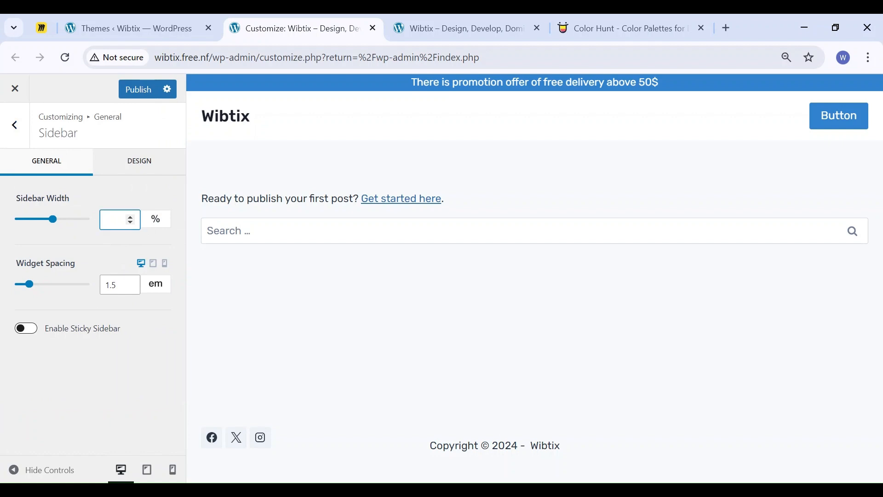
text(25)
click(91, 253)
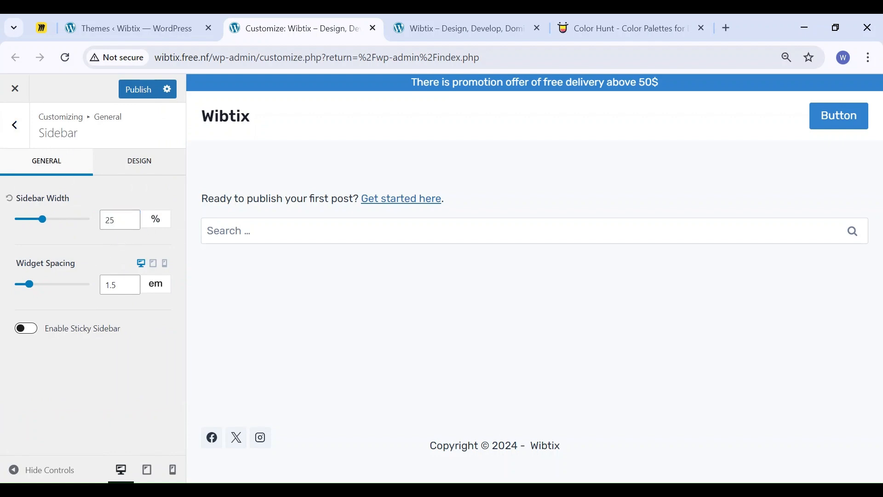
- Check the border radius option in the Images settings and return to the General section
click(13, 136)
click(46, 225)
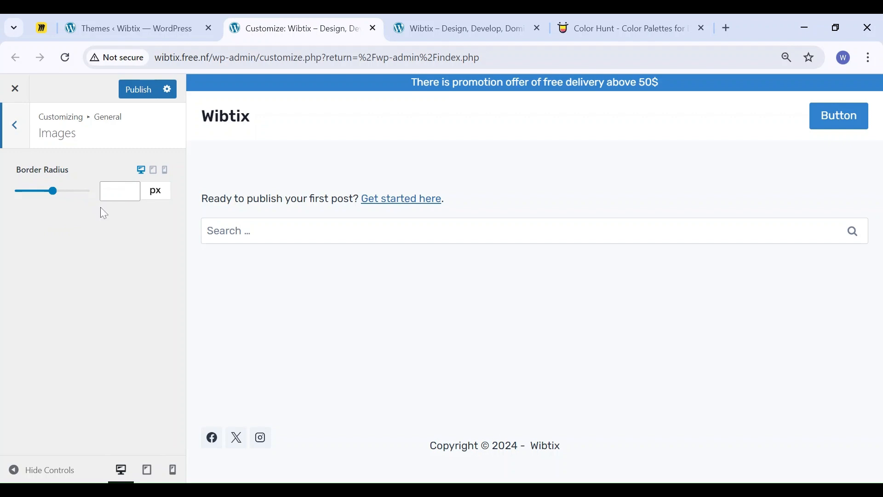
click(24, 138)
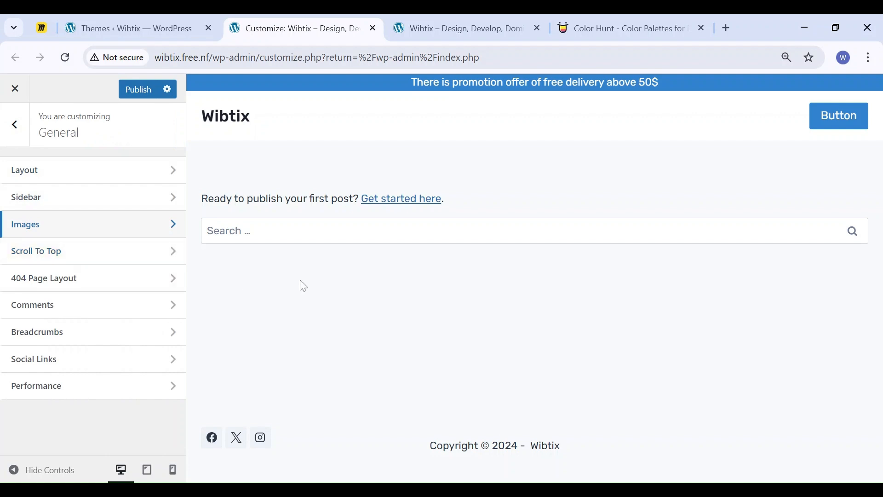
- Switch to the Color Hunt site and browse its newest color palettes
click(658, 23)
scroll(578, 257, down, 9)
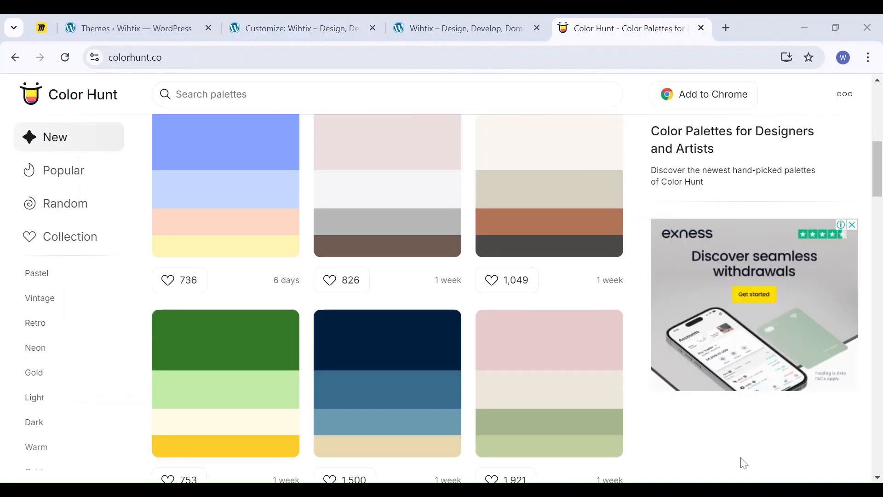
scroll(467, 418, down, 15)
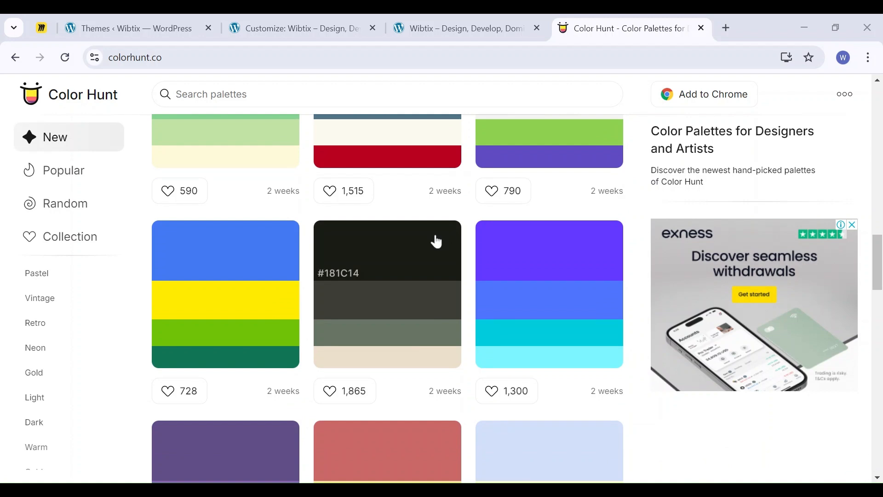
scroll(434, 240, up, 20)
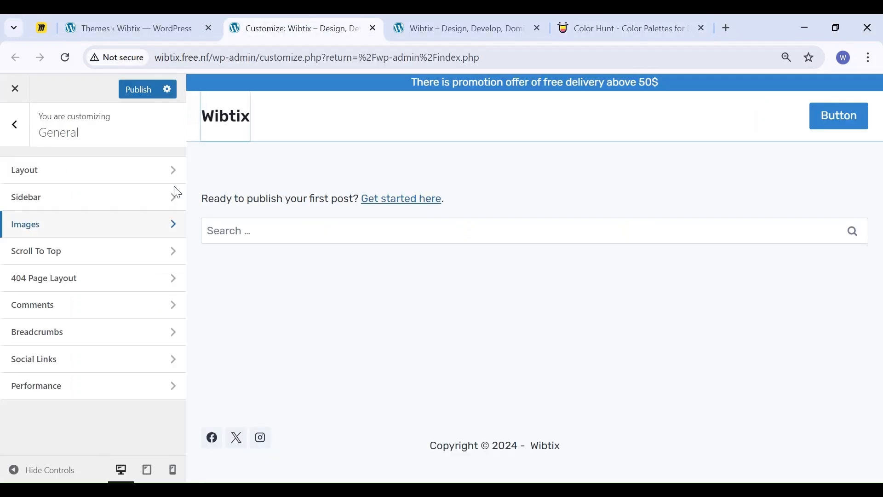
- Check the 404 Page Layout options and enable Remove Comments Website field in the Comments settings
click(74, 284)
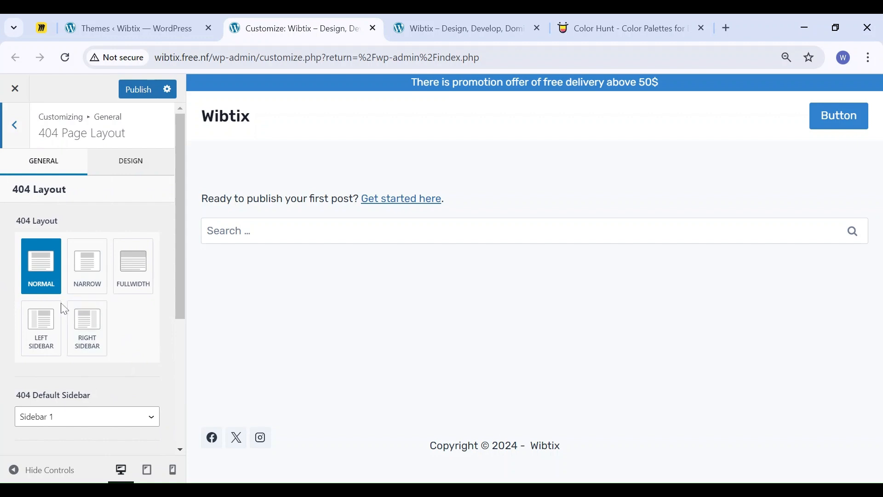
click(16, 128)
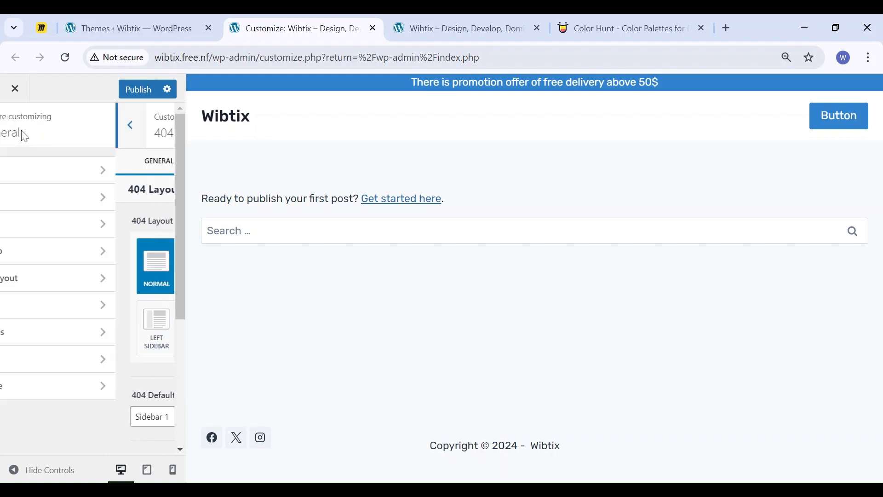
click(66, 307)
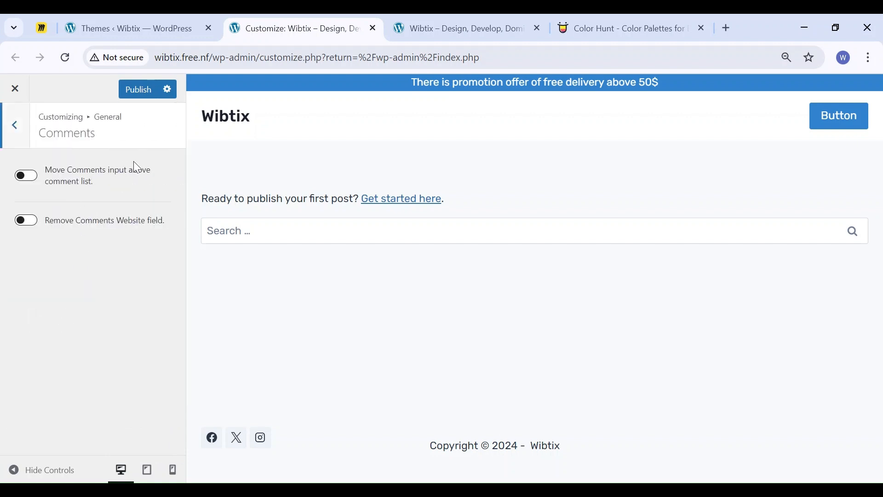
click(28, 222)
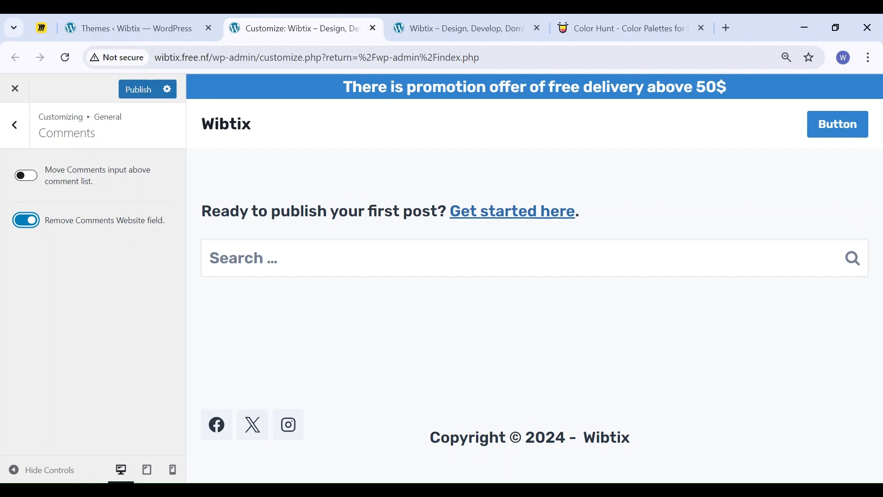
click(19, 128)
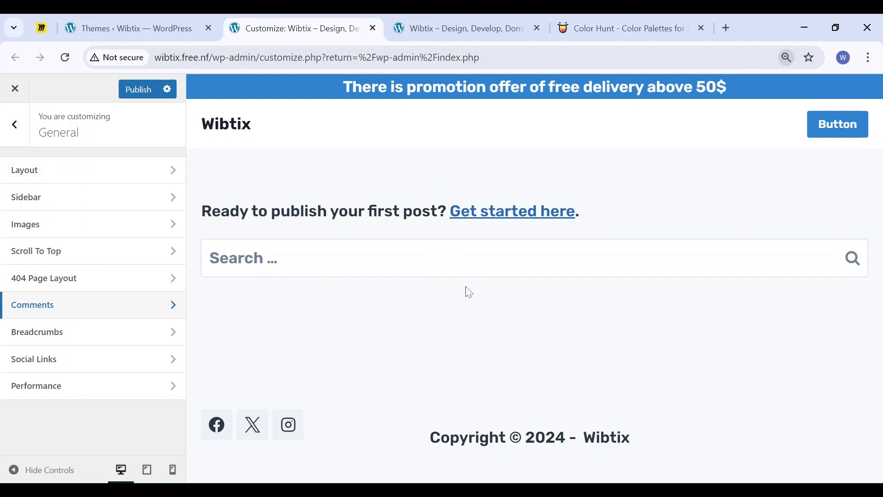
- Set the base font size to 17 px in the Typography settings and publish the change
key(ctrl+minus)
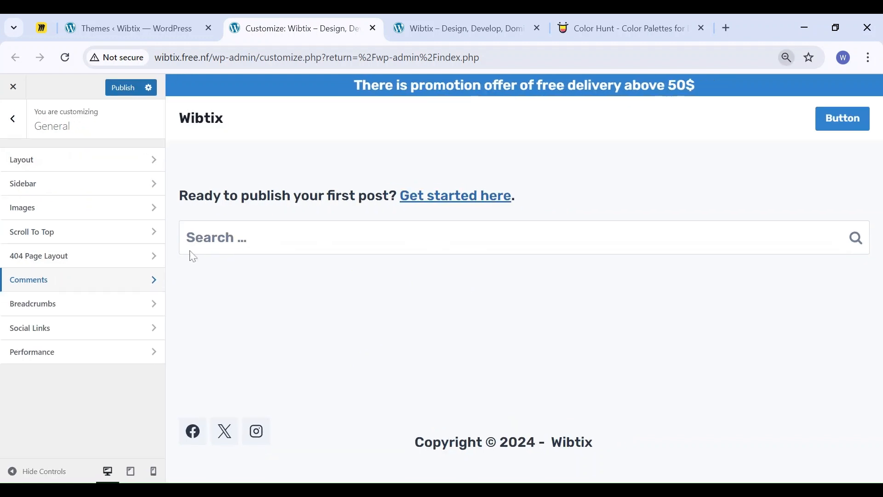
click(11, 117)
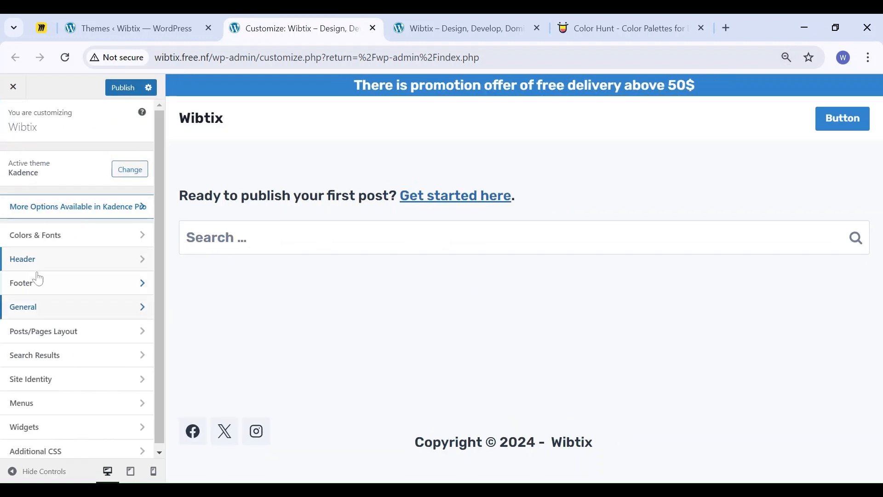
click(63, 242)
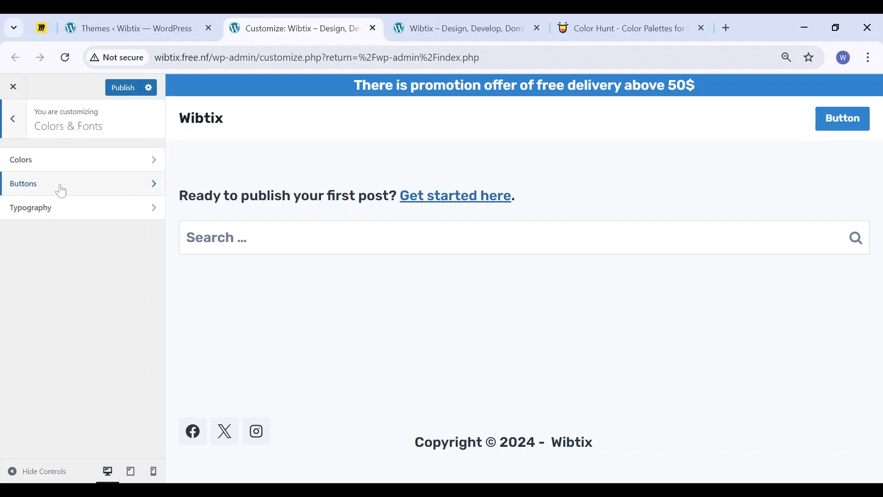
click(53, 213)
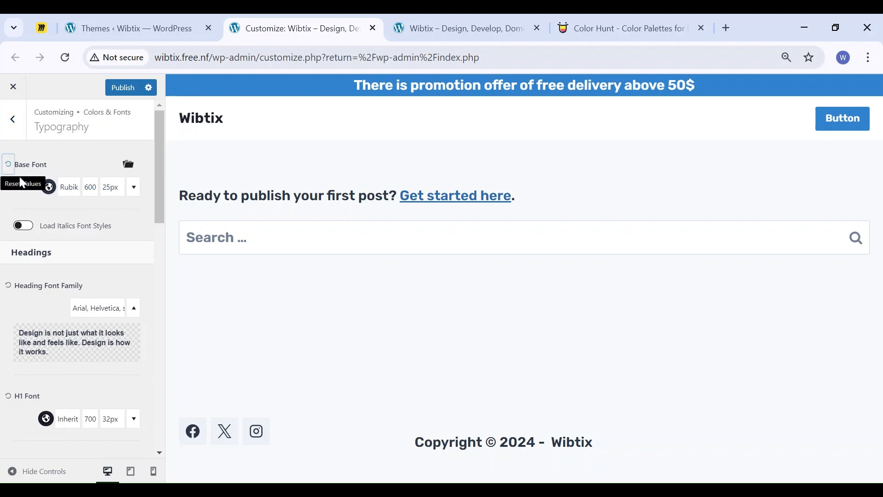
click(112, 186)
double_click(53, 258)
text(17)
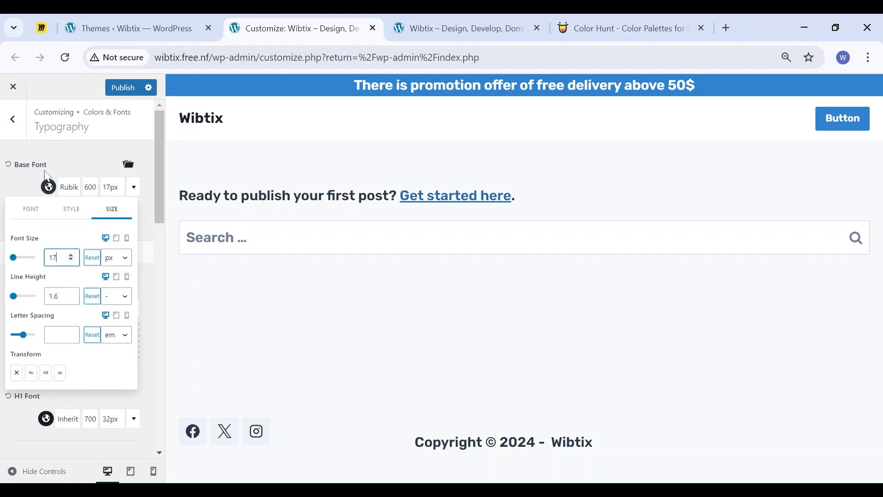
click(38, 176)
click(120, 90)
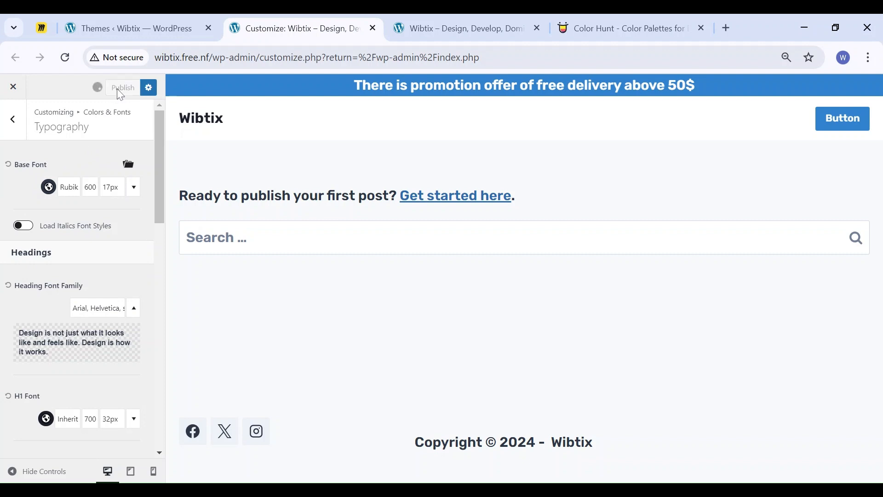
- Set the base font style to Regular, publish the change and reload the customizer
click(91, 188)
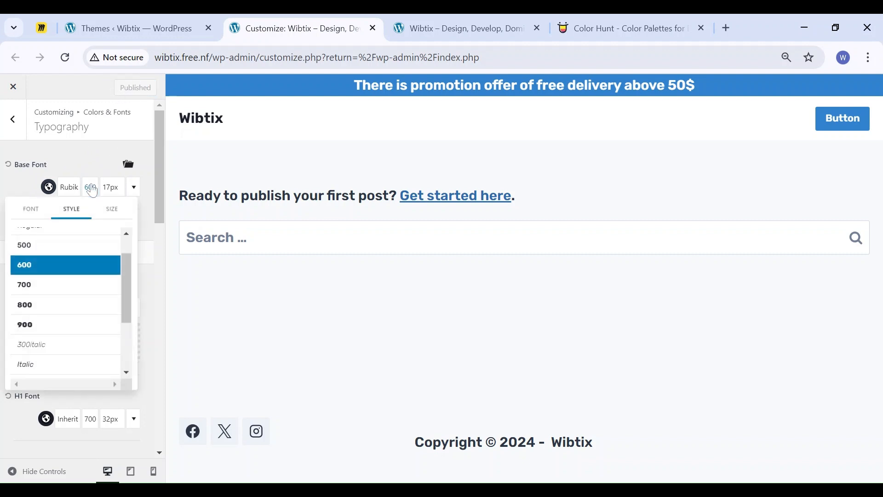
scroll(60, 252, up, 1)
click(60, 257)
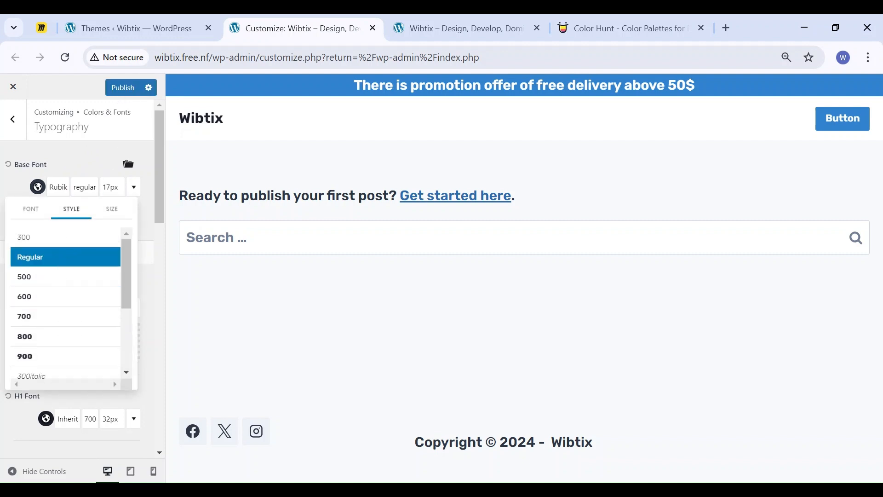
click(126, 93)
click(65, 58)
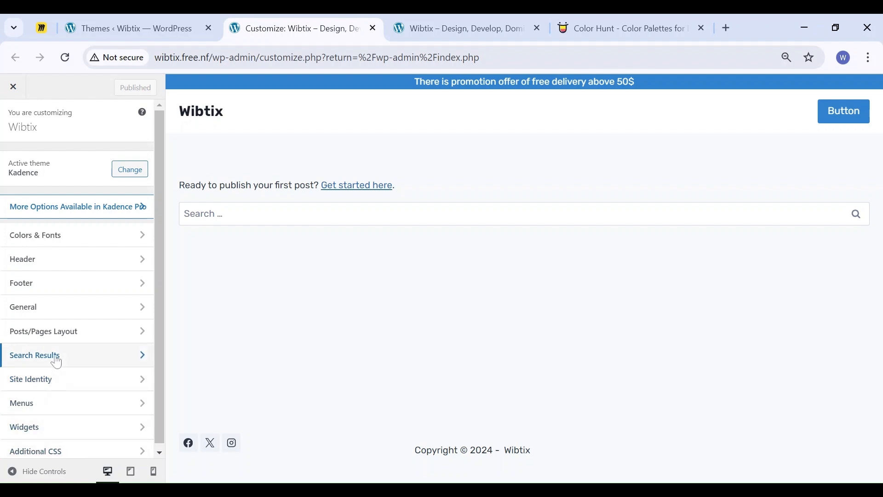
- Open the Page Layout settings within Posts/Pages Layout
click(56, 332)
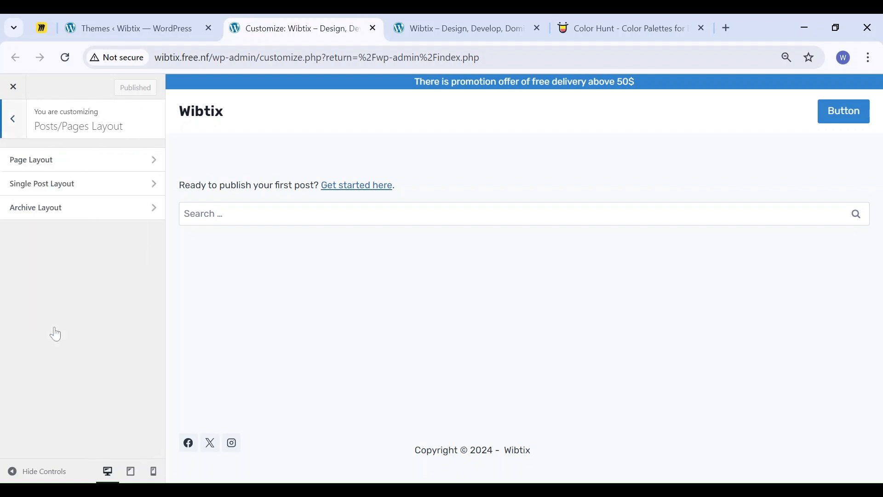
click(81, 169)
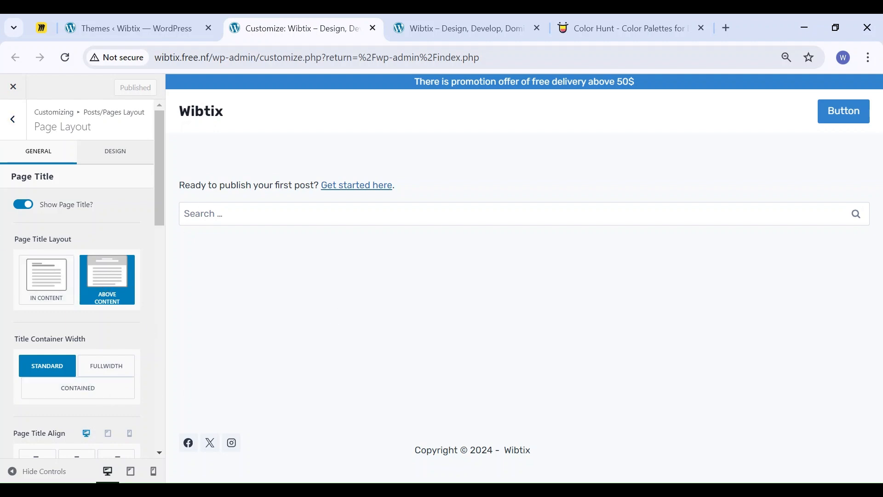
- Create a new page titled "Home" in a separate browser tab and publish it
click(154, 25)
click(33, 174)
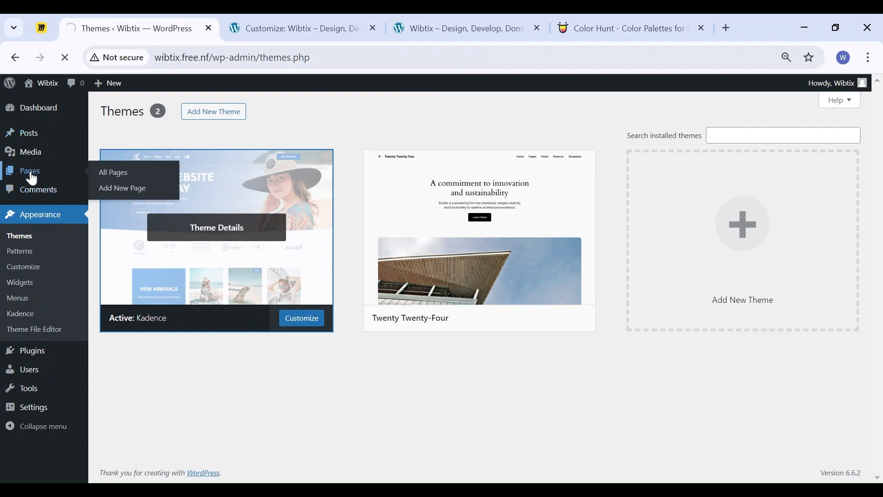
middle_click(172, 108)
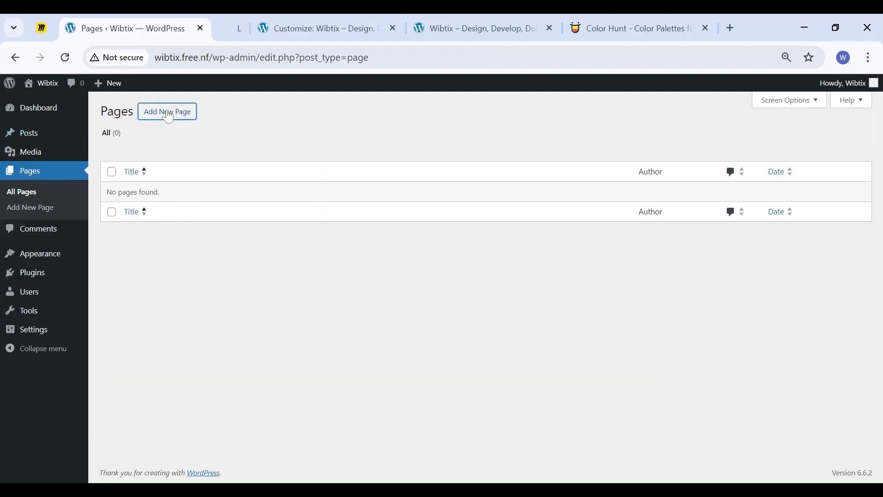
click(234, 19)
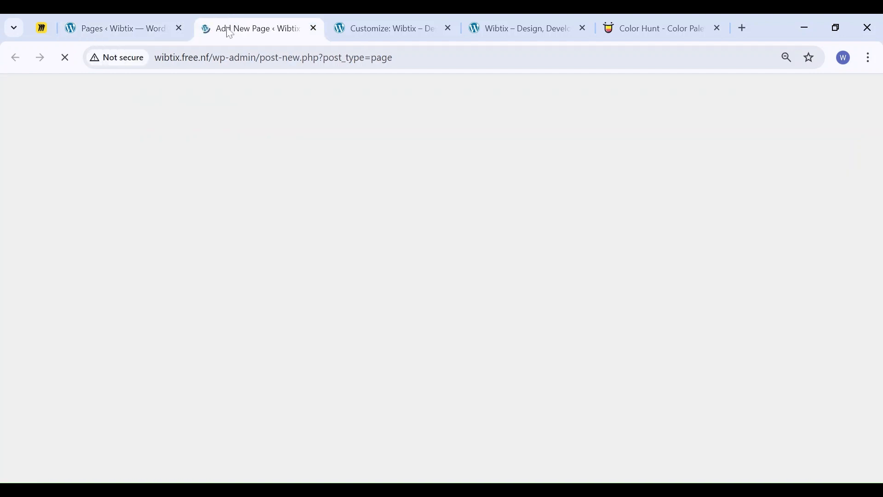
text(Home)
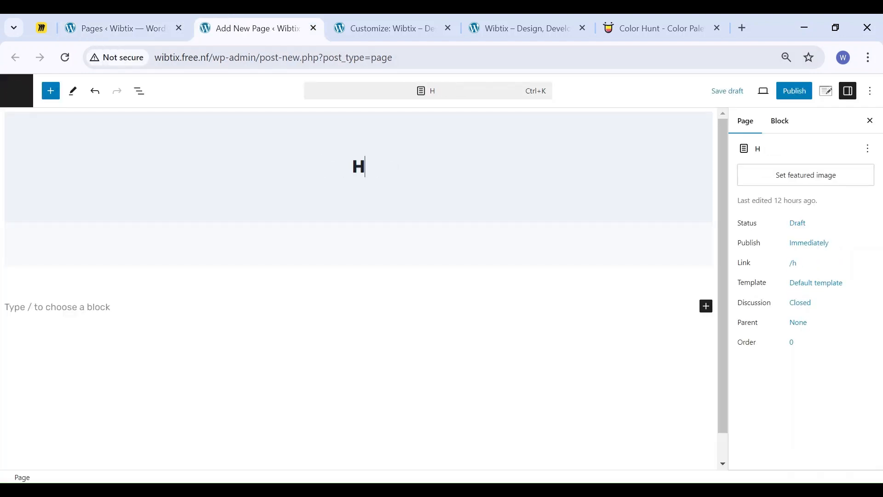
click(792, 92)
click(777, 94)
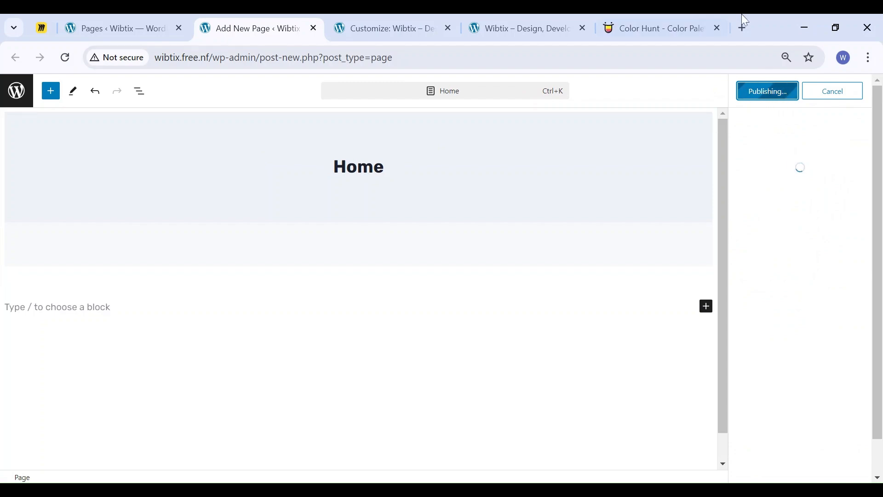
- Search the web for lorem ipsum and copy the passages from "What is Lorem Ipsum?" through "Where does it come from?" on lipsum.com
click(743, 28)
text(lorem)
key(Return)
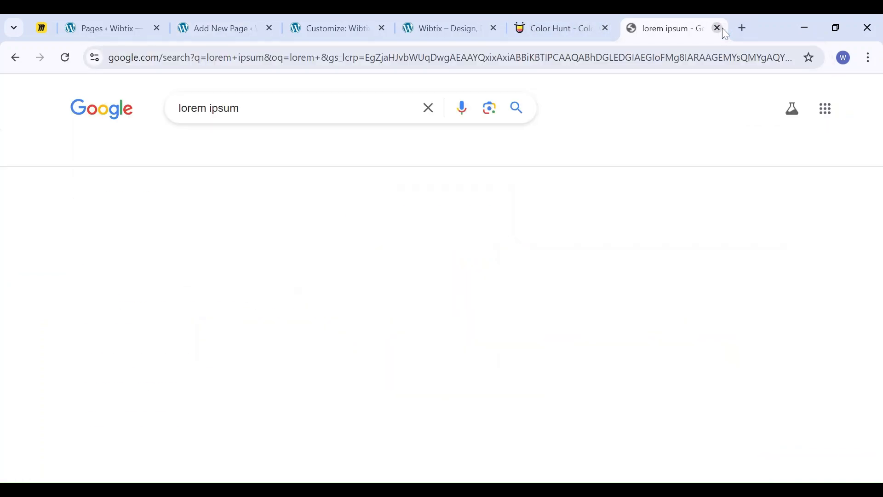
click(250, 227)
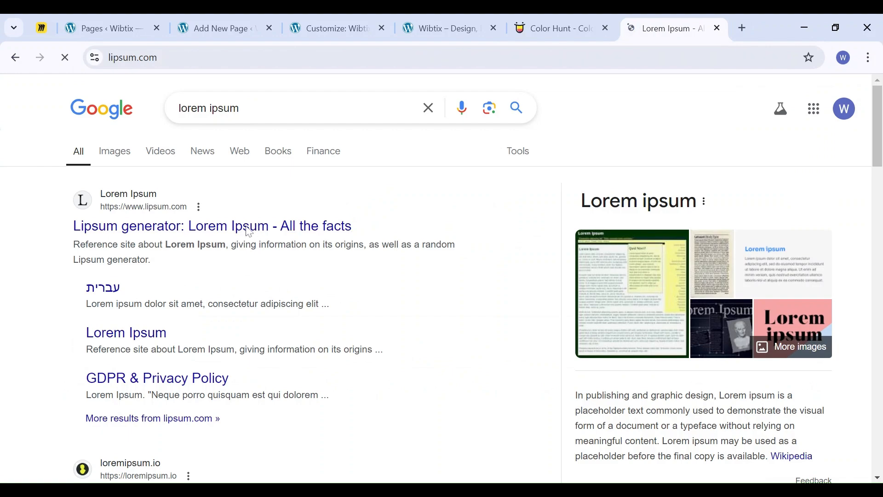
scroll(286, 262, down, 5)
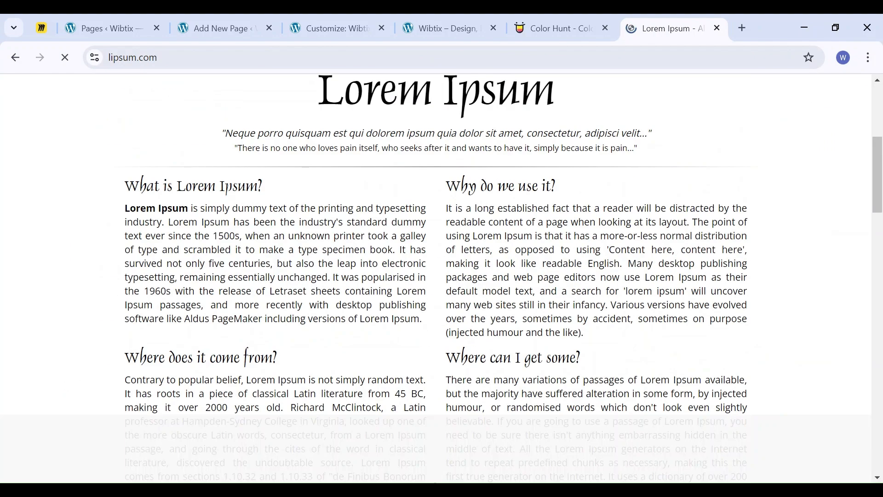
drag(118, 187, 403, 401)
key(ctrl+c)
scroll(358, 379, down, 3)
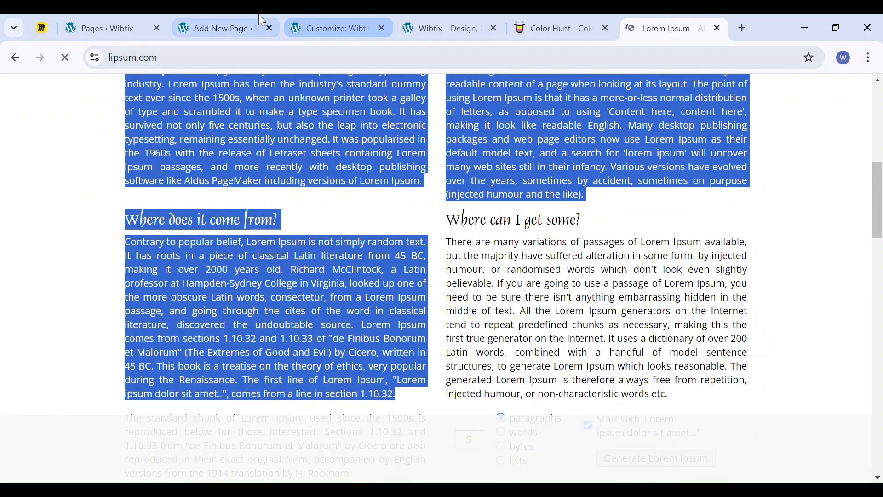
- Paste the copied Lorem Ipsum passages into the body of the Home page and save the page
click(202, 29)
click(90, 309)
key(ctrl+v)
scroll(112, 315, up, 7)
click(799, 91)
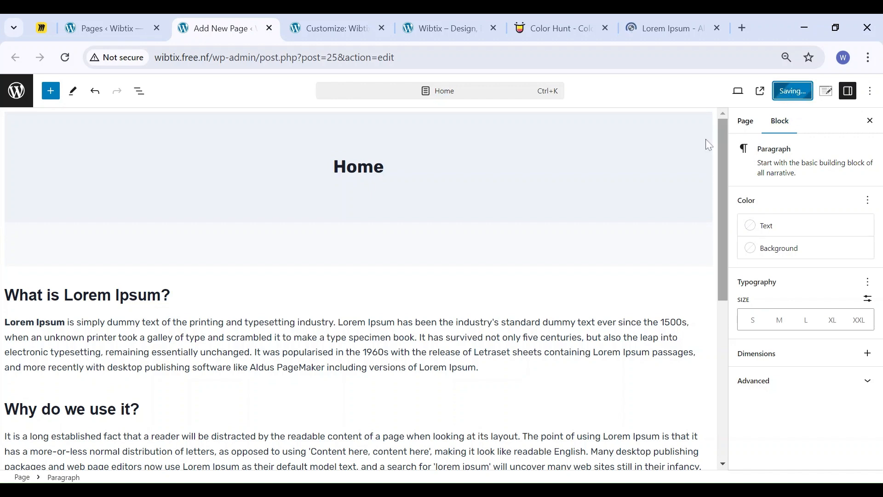
- Return to the theme customizer and reload it to refresh the site preview
click(100, 22)
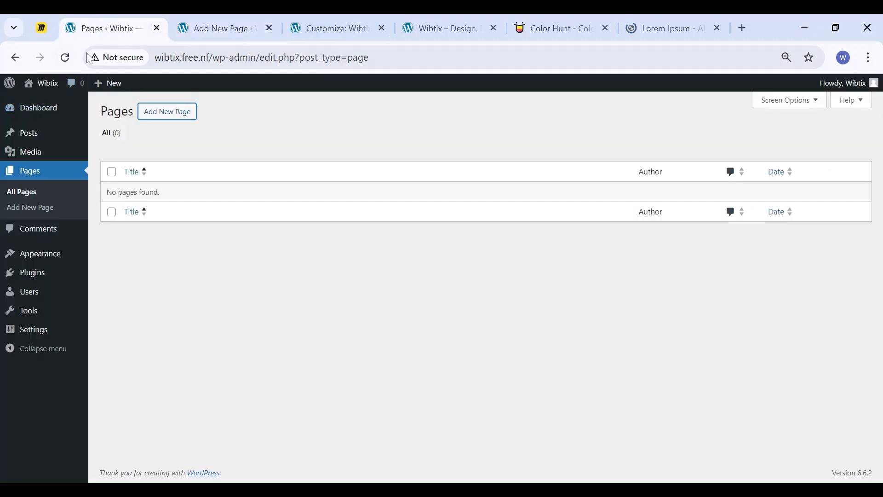
click(331, 28)
click(66, 58)
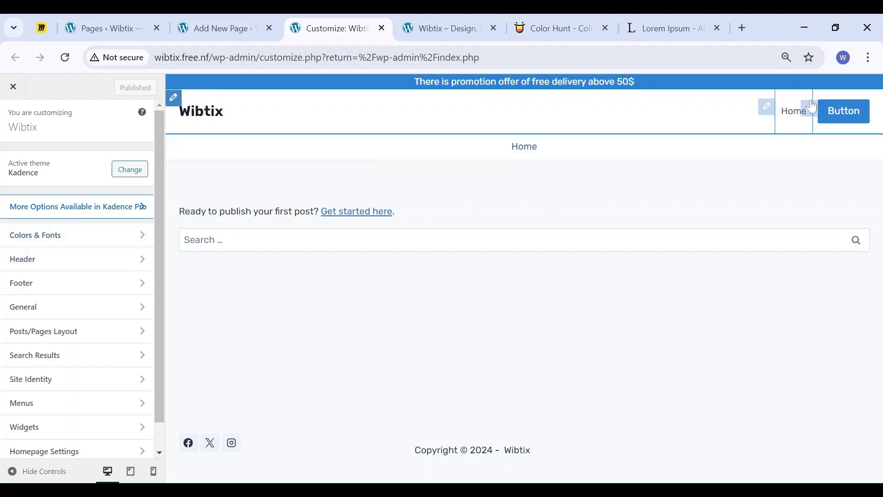
- Remove the Secondary Navigation item from the bottom row of the desktop header
click(49, 261)
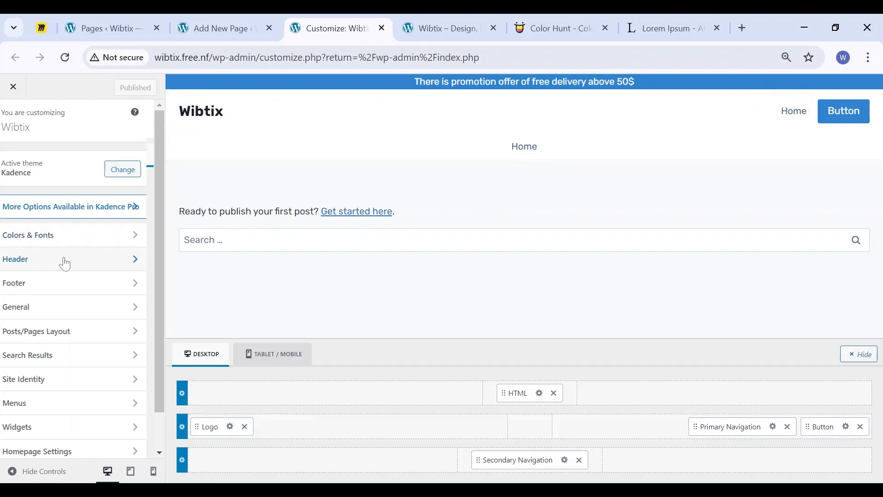
click(579, 460)
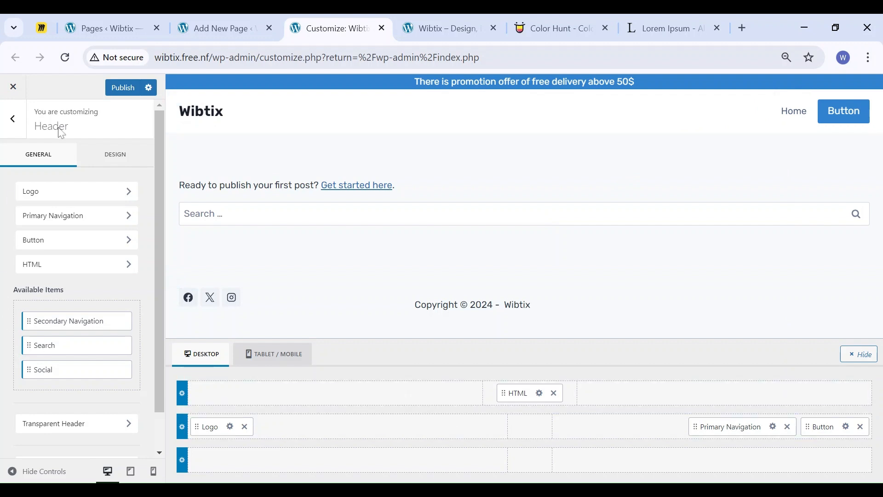
click(13, 118)
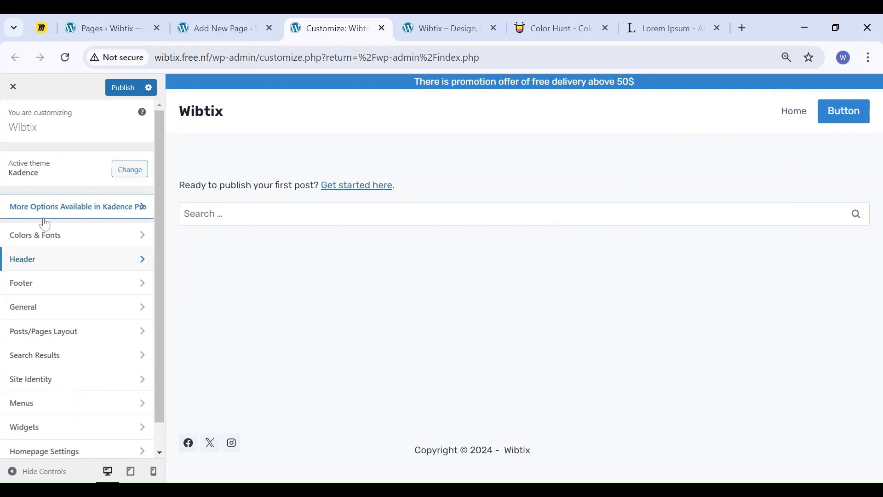
- With the Home page previewed, set the Page Layout's title to In Content and center-align it
click(51, 331)
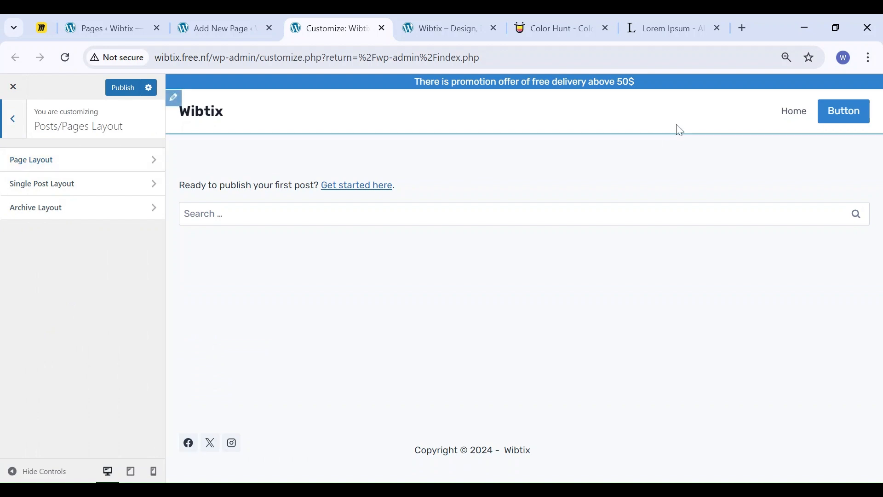
click(784, 112)
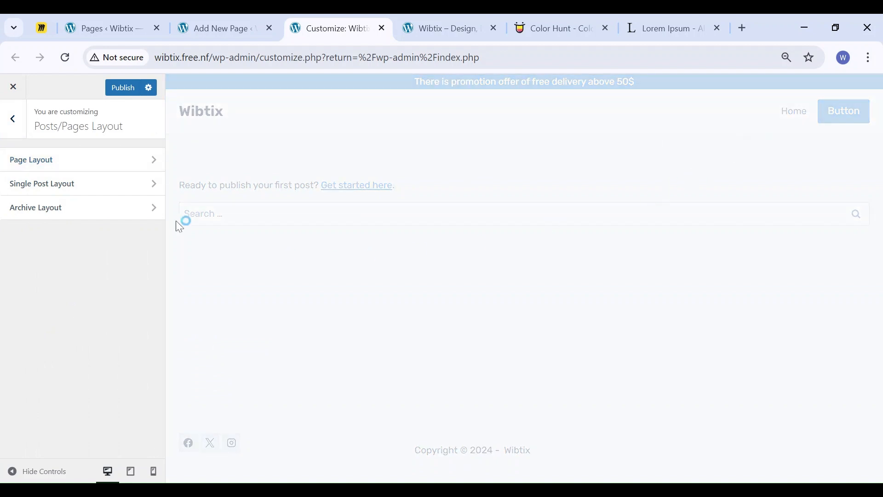
click(62, 162)
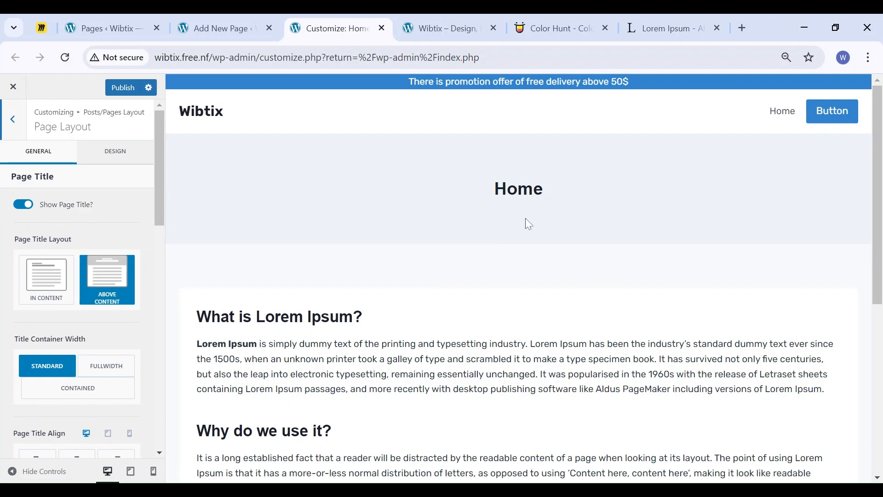
click(50, 278)
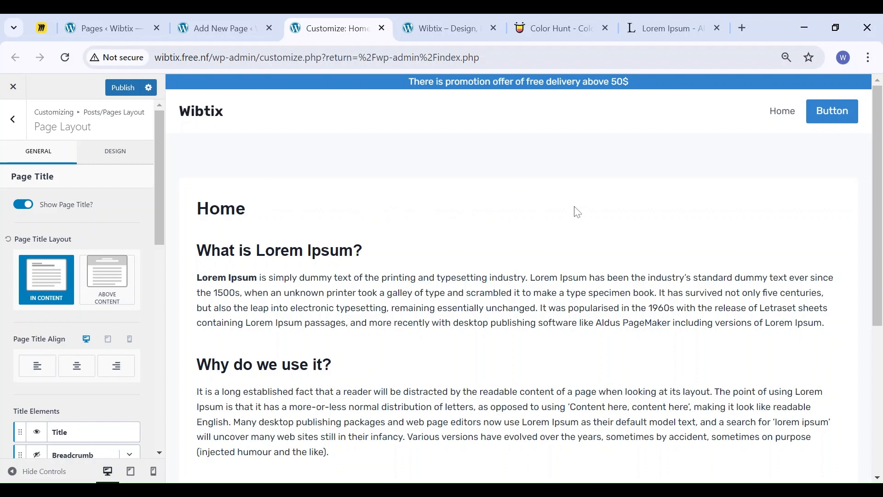
click(78, 368)
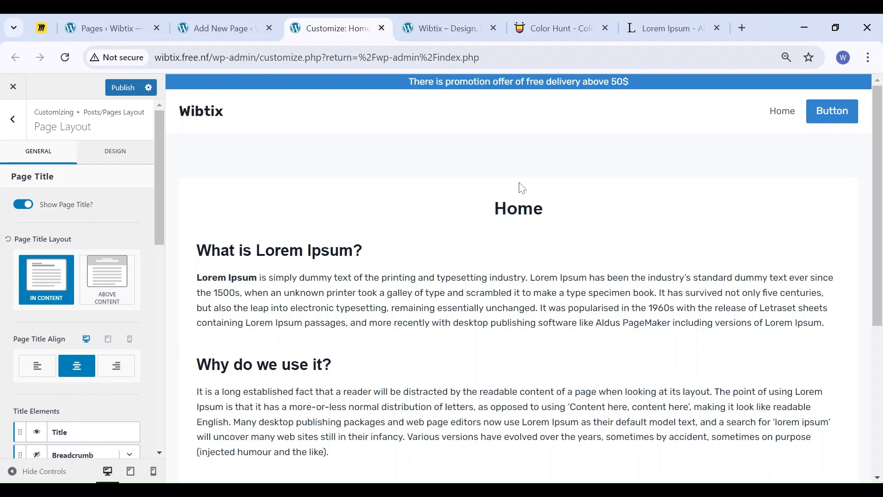
- Try showing the Breadcrumb among the page's title elements and hide it again
scroll(57, 396, down, 2)
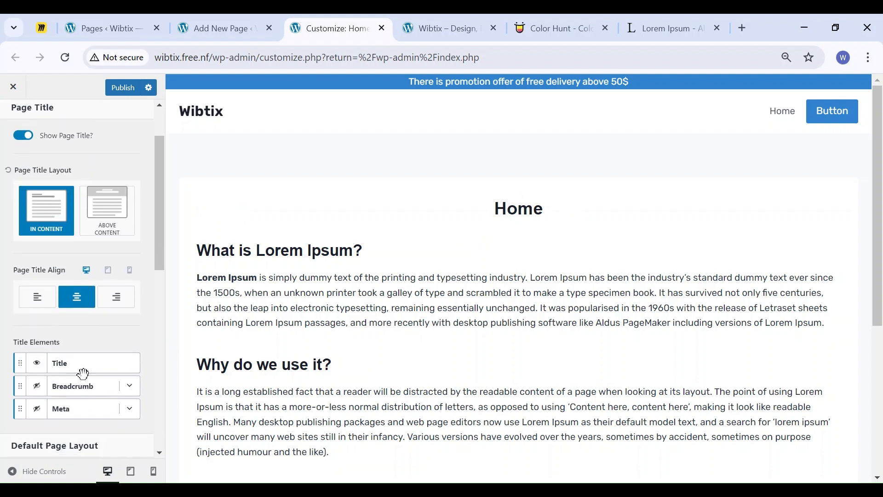
click(38, 390)
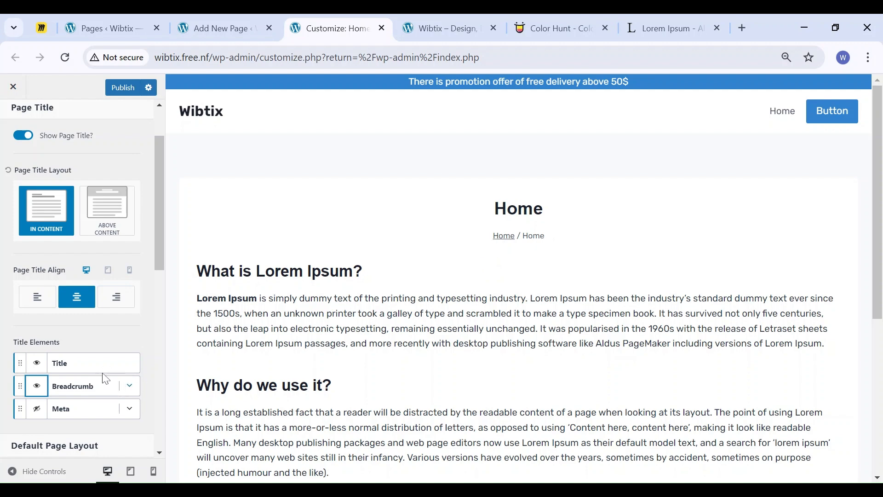
click(39, 389)
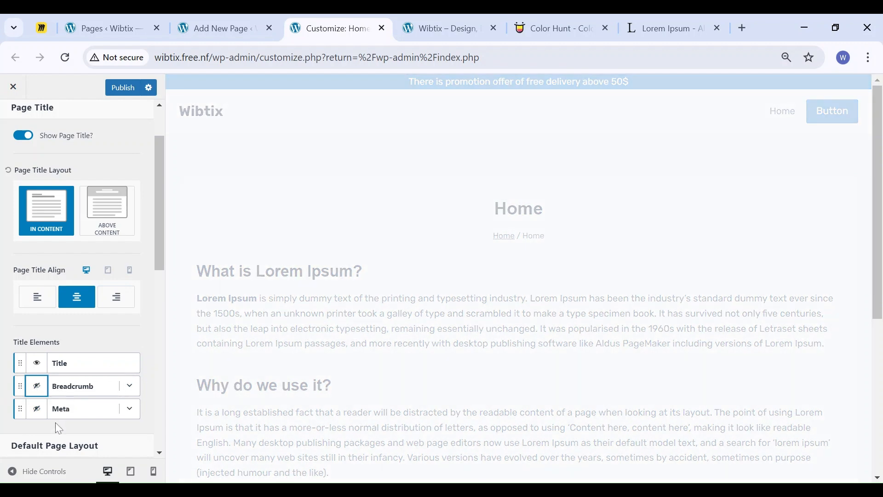
- Examine the Meta title element's divider, author and date options for pages
click(130, 409)
scroll(122, 392, down, 3)
scroll(120, 391, down, 2)
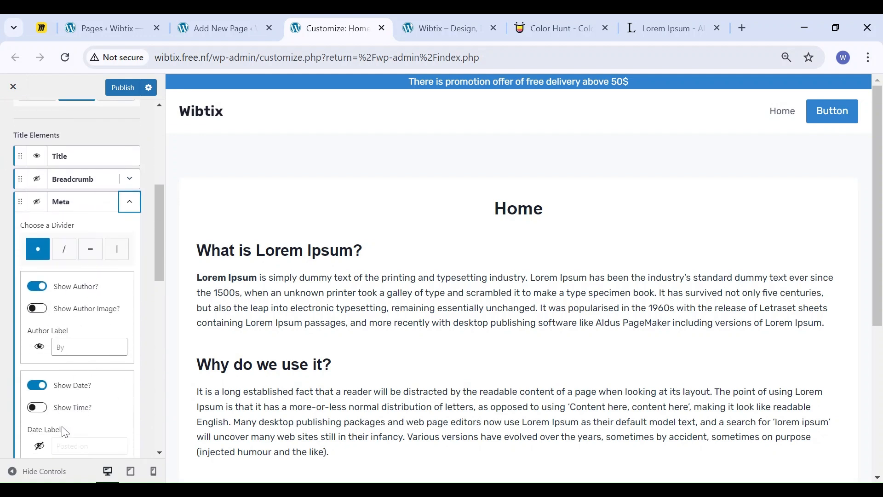
click(129, 202)
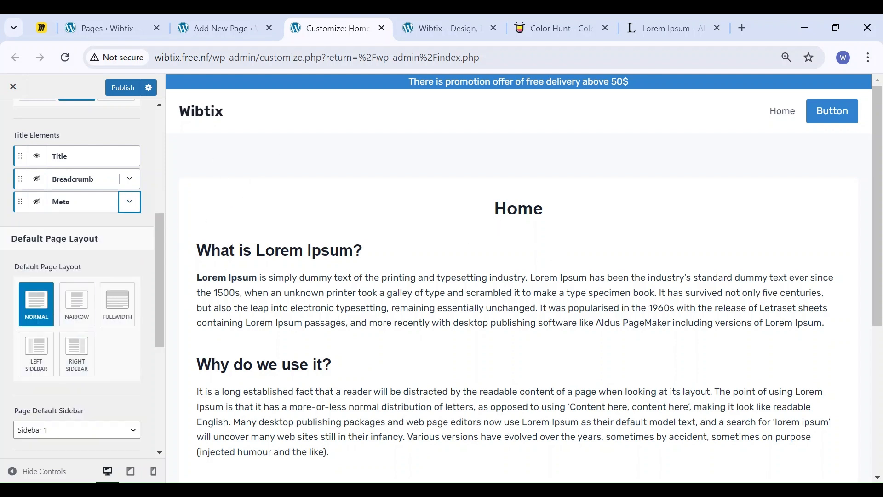
- Try the Narrow default page layout on the Home page and compare it with Normal
key(ctrl+minus)
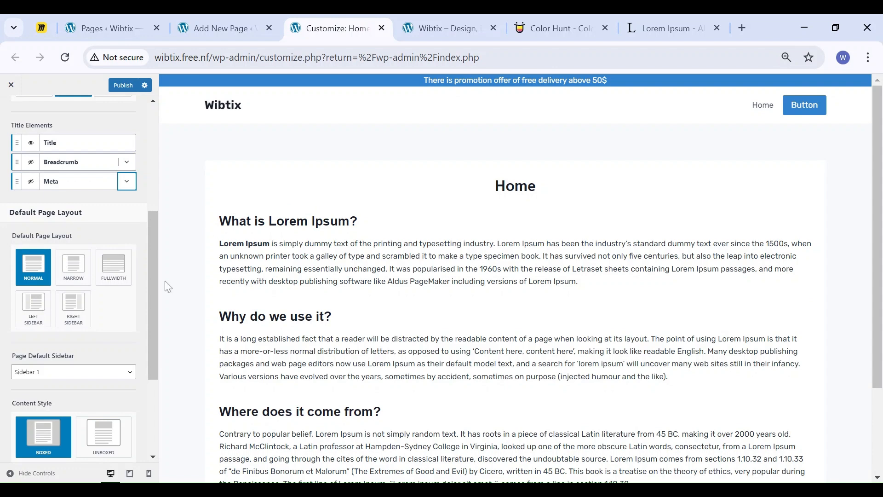
click(75, 275)
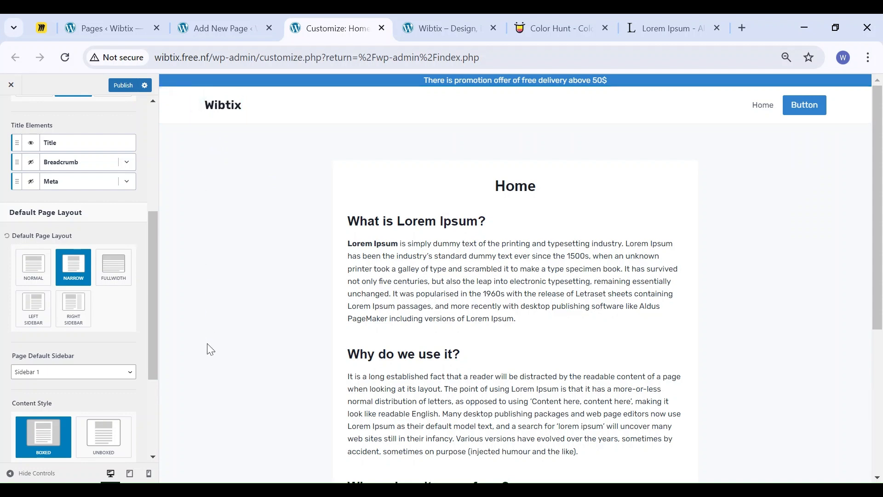
click(34, 267)
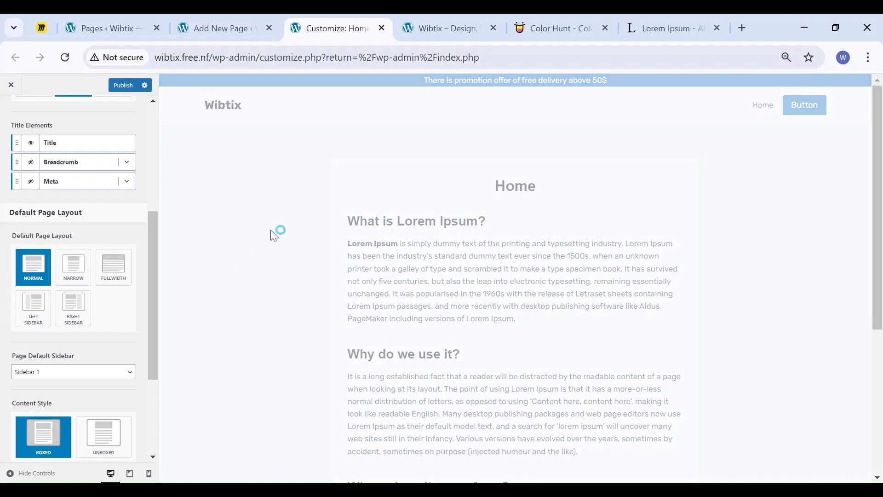
click(72, 279)
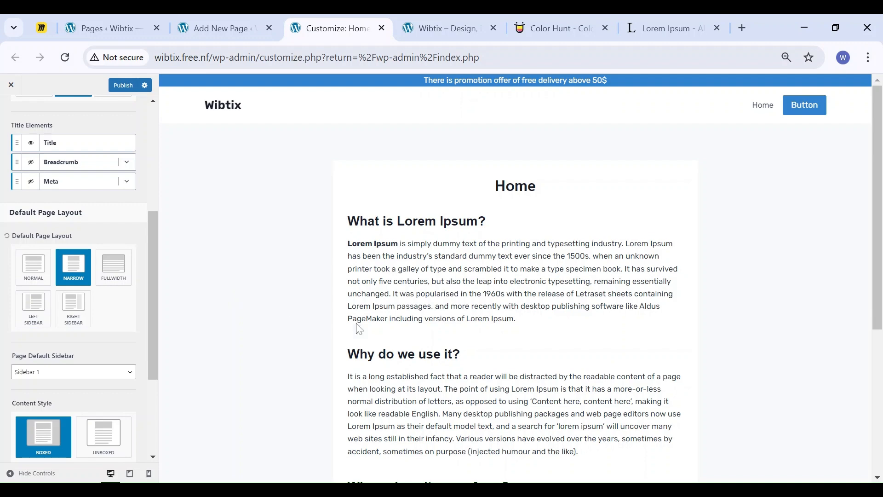
- Try the Fullwidth default page layout and check how the content stretches on a much wider page
click(113, 267)
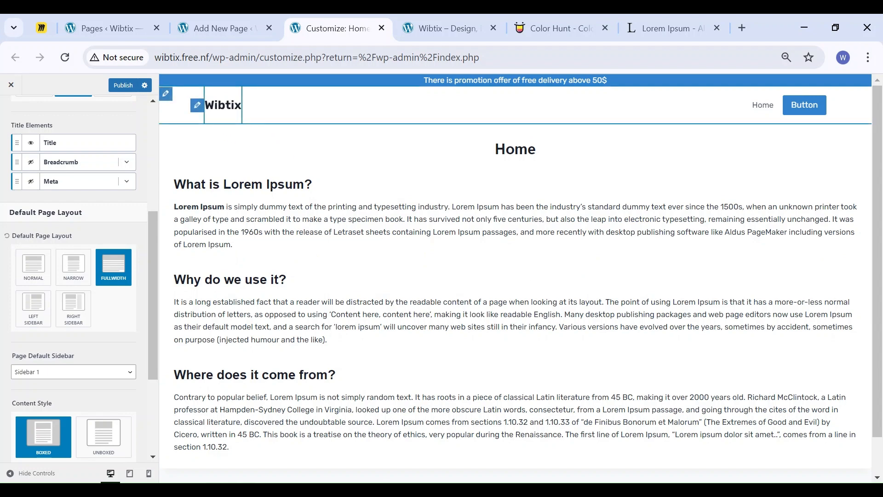
key(ctrl+minus)
key(ctrl+minus)
key(ctrl+minus)
key(ctrl+minus)
key(ctrl+minus)
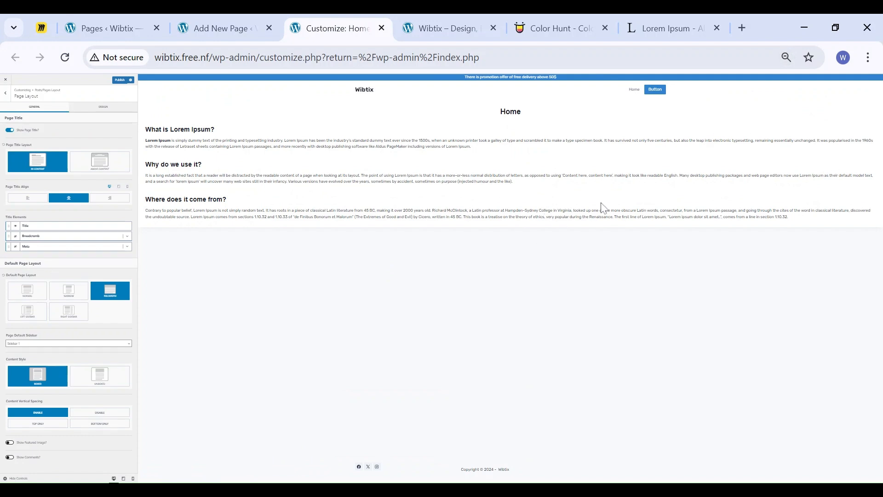
key(ctrl+0)
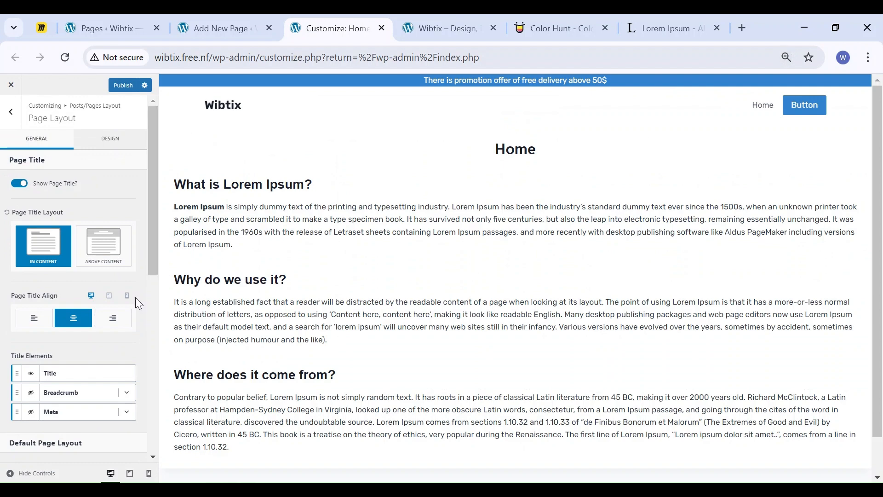
- Try the Right Sidebar and Left Sidebar default page layouts and return to Normal
scroll(87, 322, down, 6)
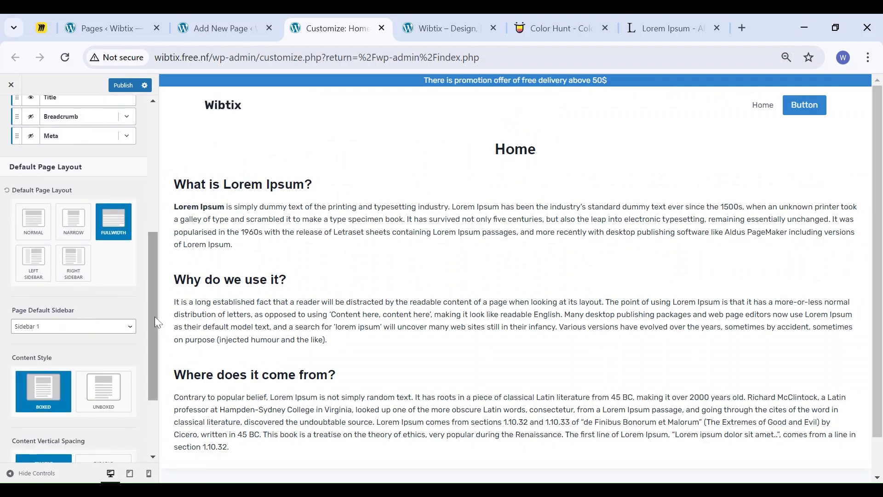
click(73, 276)
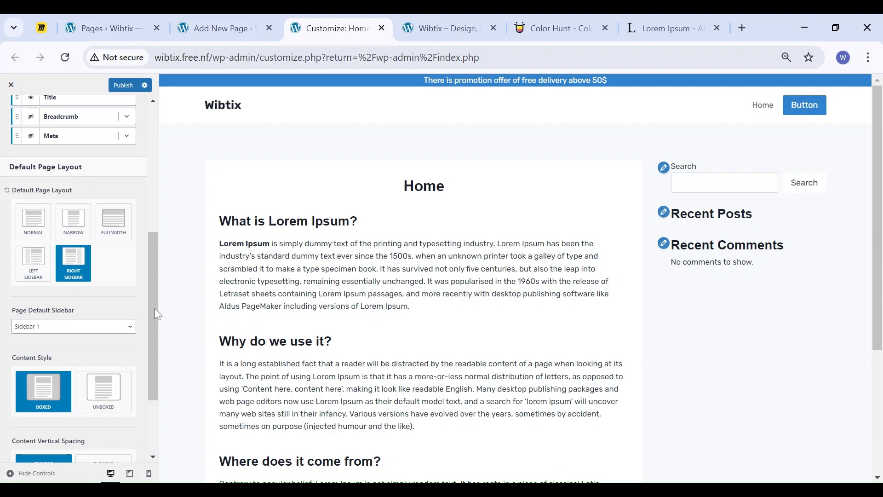
click(36, 270)
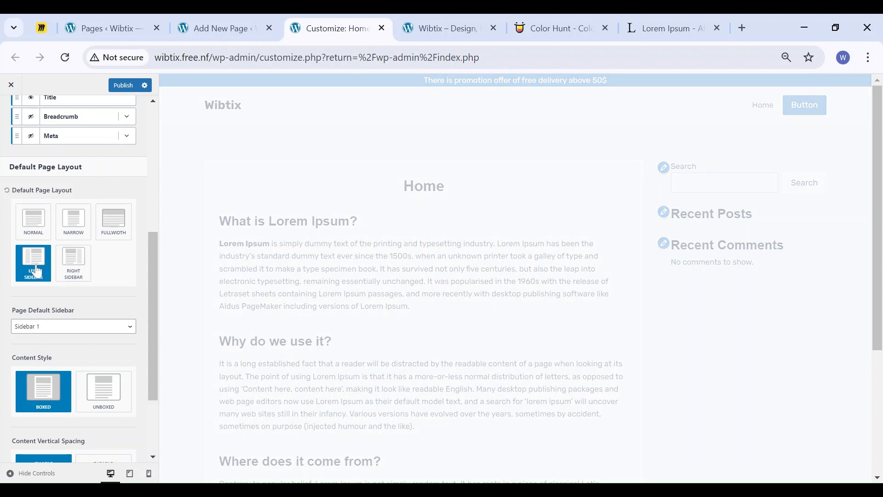
click(29, 225)
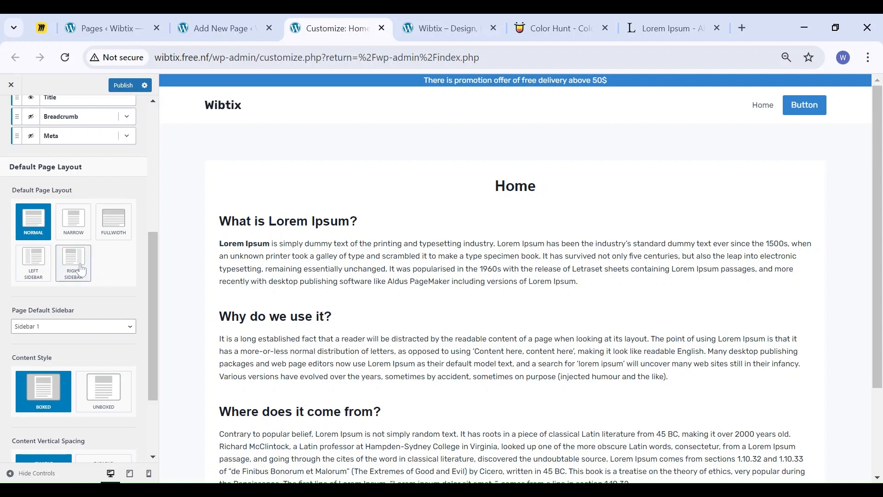
- Review the page layout's default sidebar, content style and content vertical spacing options
scroll(103, 317, down, 3)
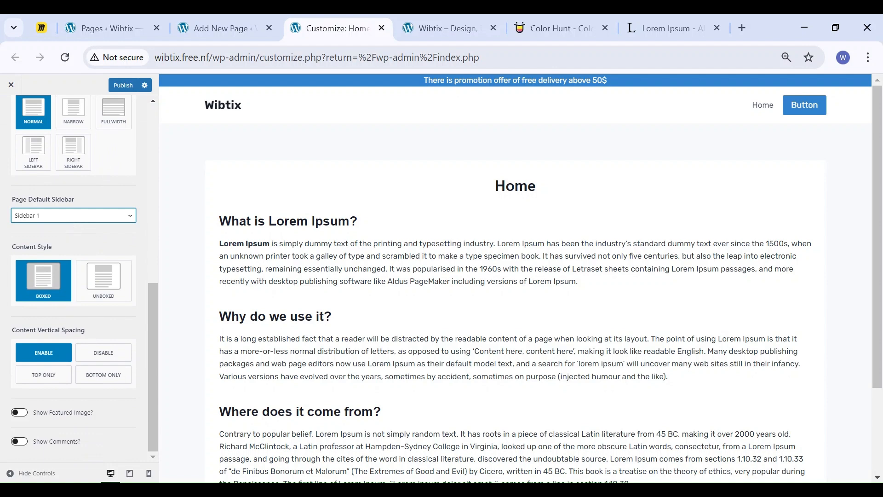
click(32, 319)
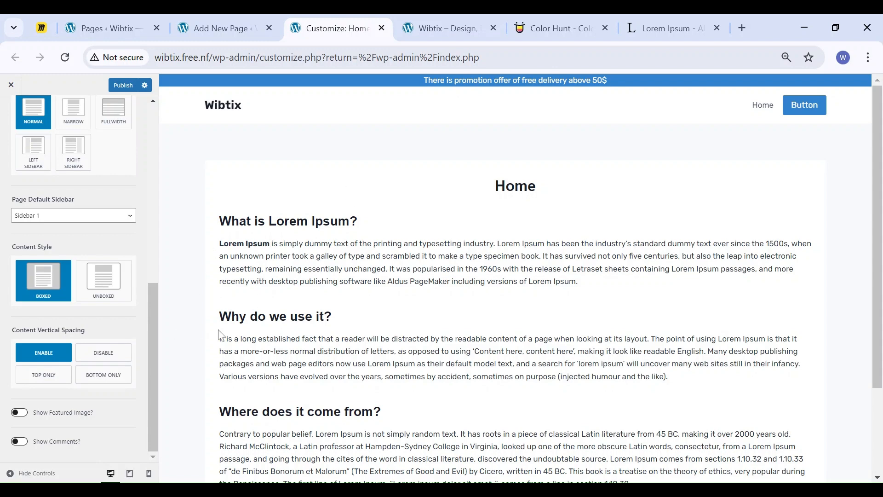
scroll(87, 255, up, 9)
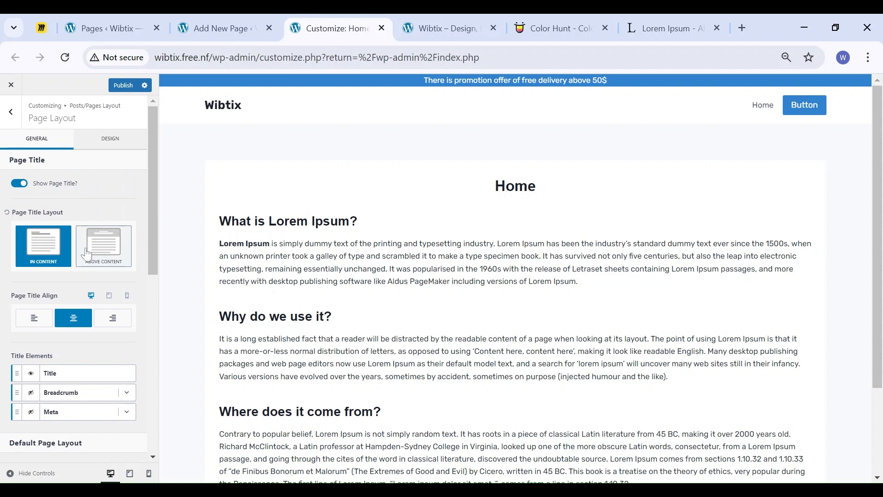
- Try the dark palette color 2D3748 as the Content Background in the Colors settings and reset it
click(12, 124)
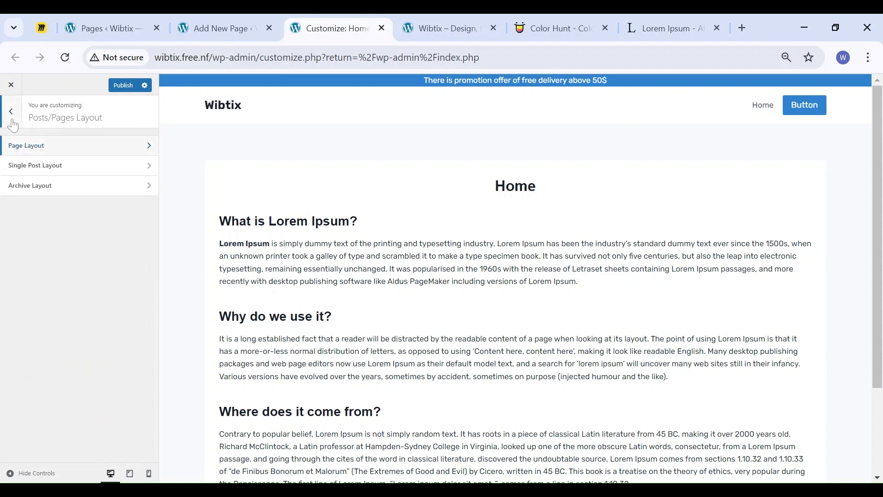
click(12, 121)
click(46, 212)
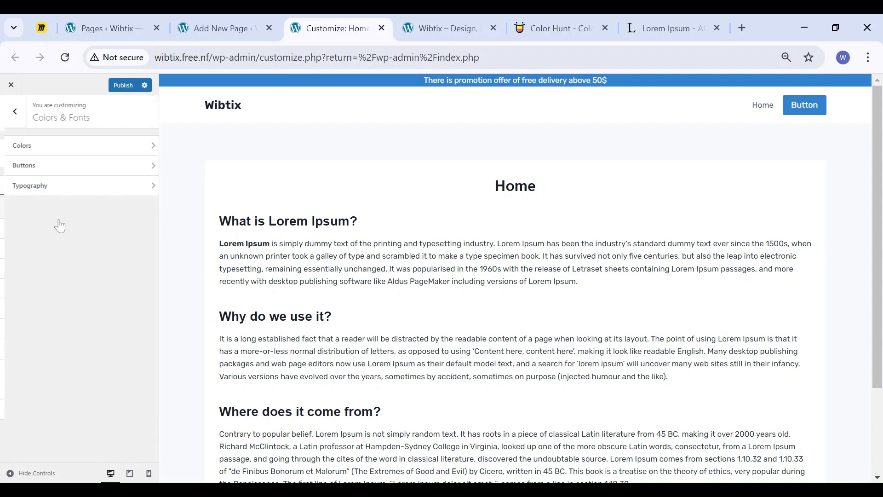
click(50, 147)
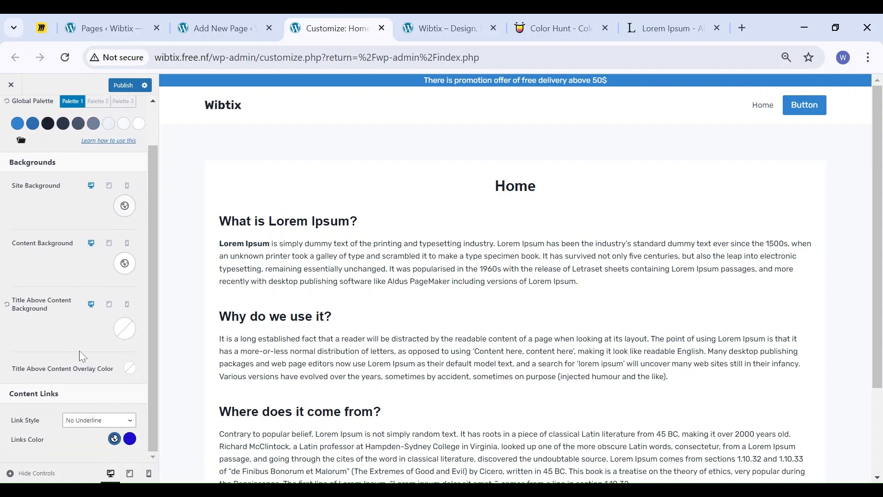
scroll(47, 248, up, 1)
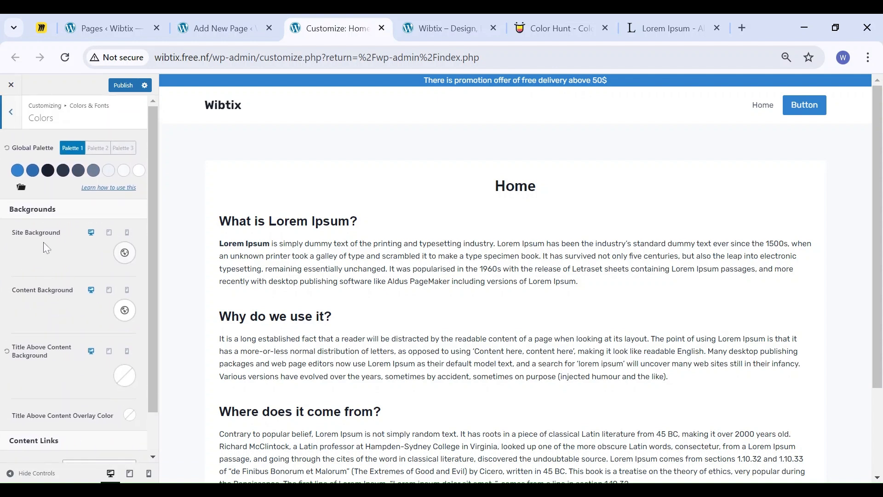
click(124, 314)
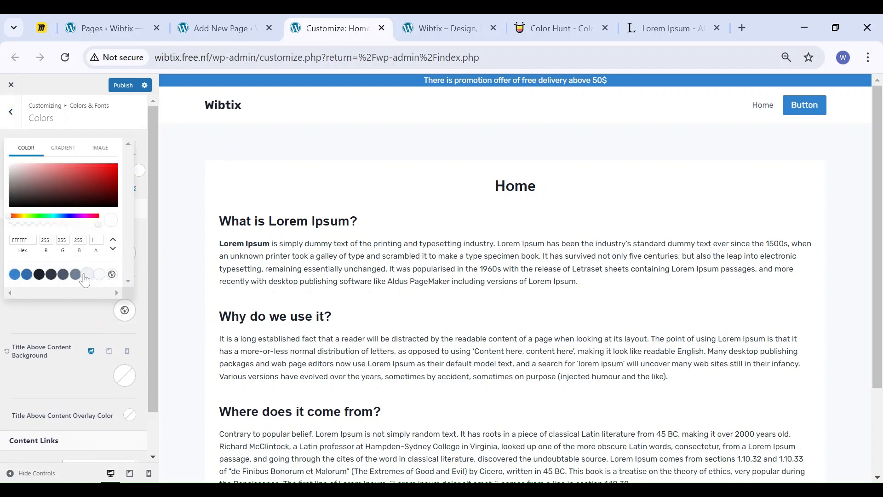
click(51, 274)
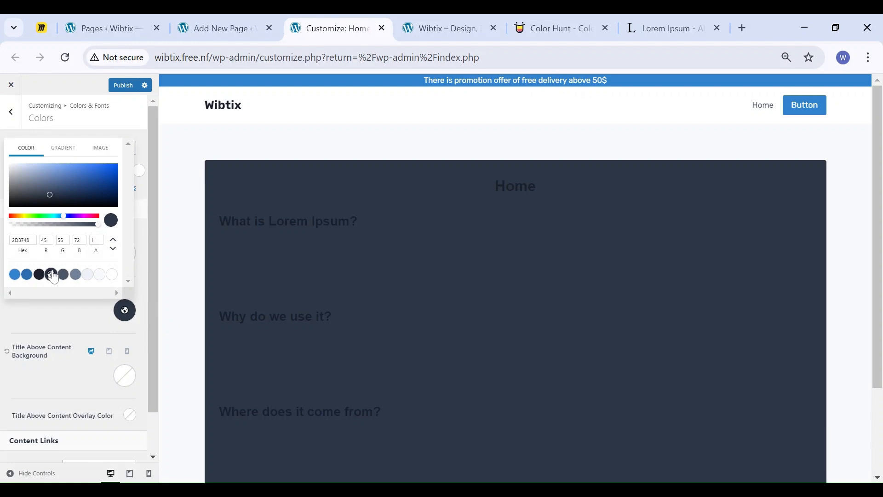
click(52, 313)
click(6, 291)
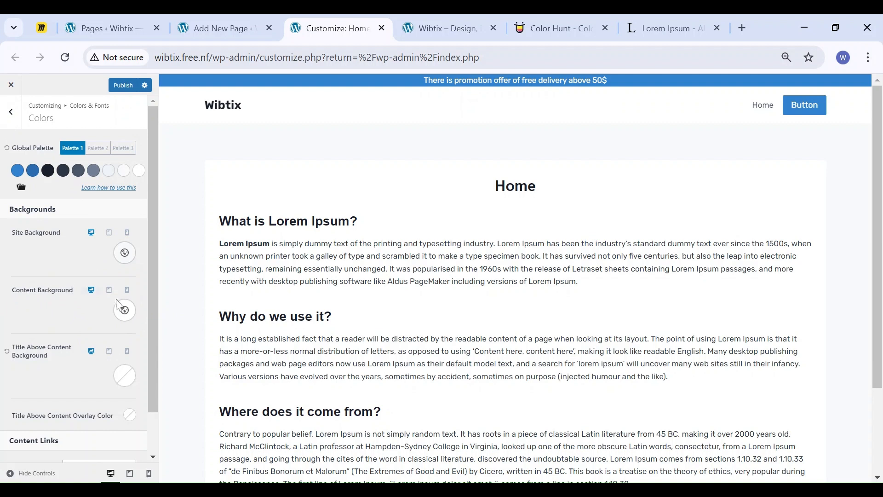
click(12, 121)
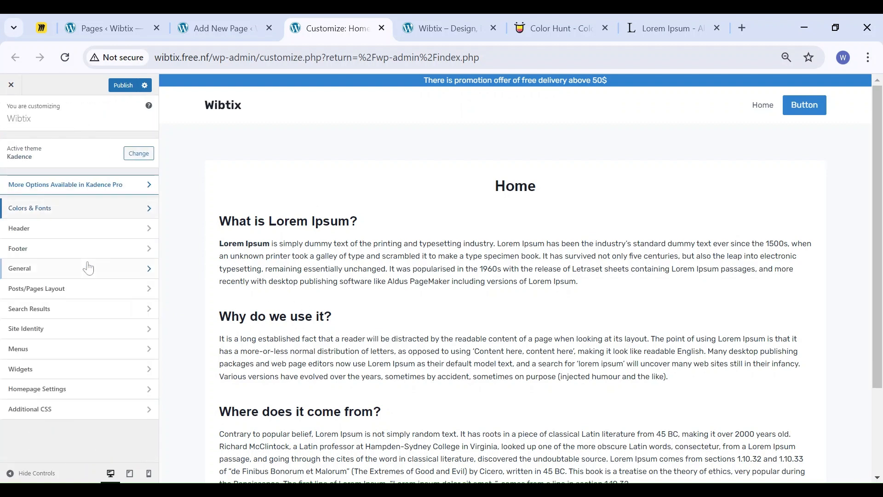
- Compare the Boxed and Unboxed content styles in the Page Layout settings and set the content style to Unboxed
click(42, 289)
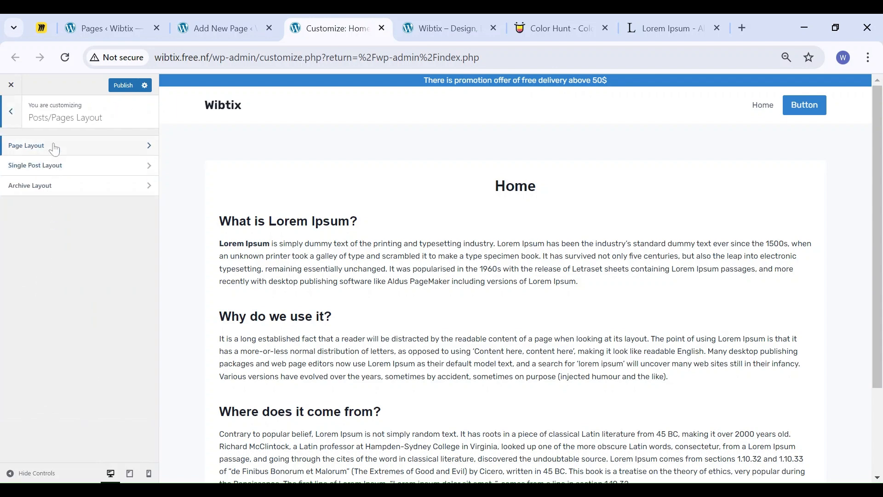
click(52, 146)
scroll(65, 384, down, 8)
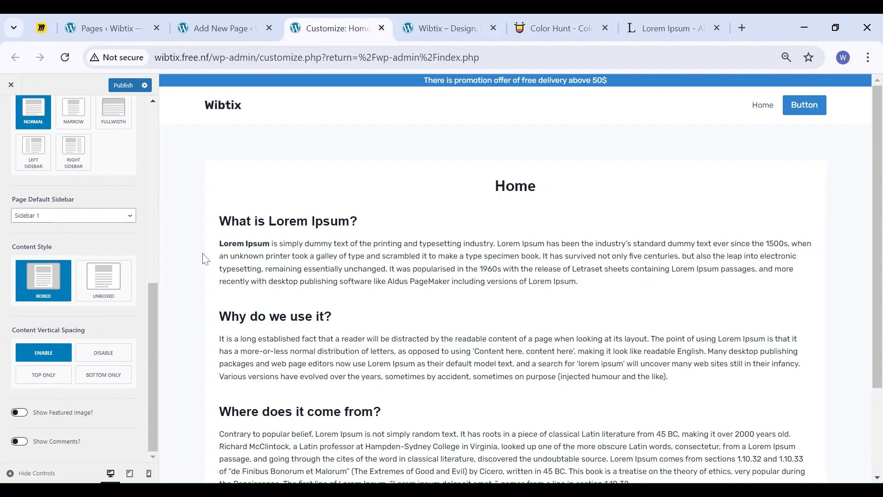
click(104, 278)
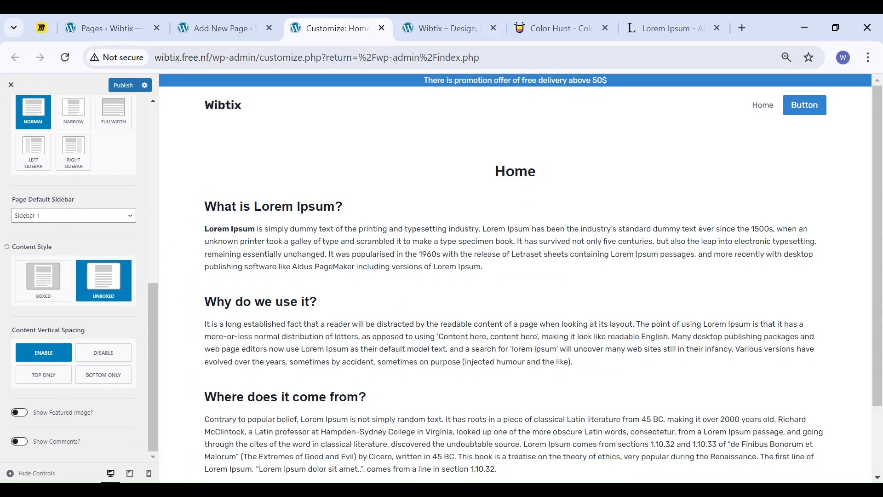
click(25, 282)
click(105, 294)
scroll(99, 195, up, 2)
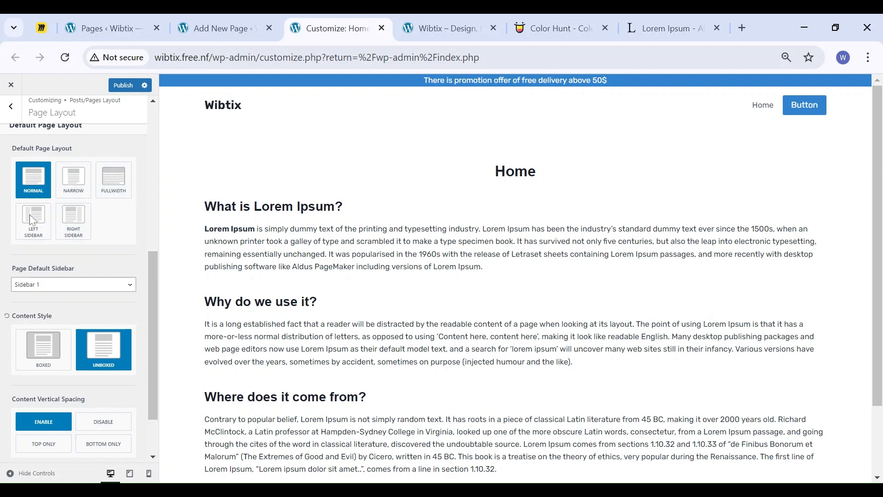
scroll(96, 427, down, 2)
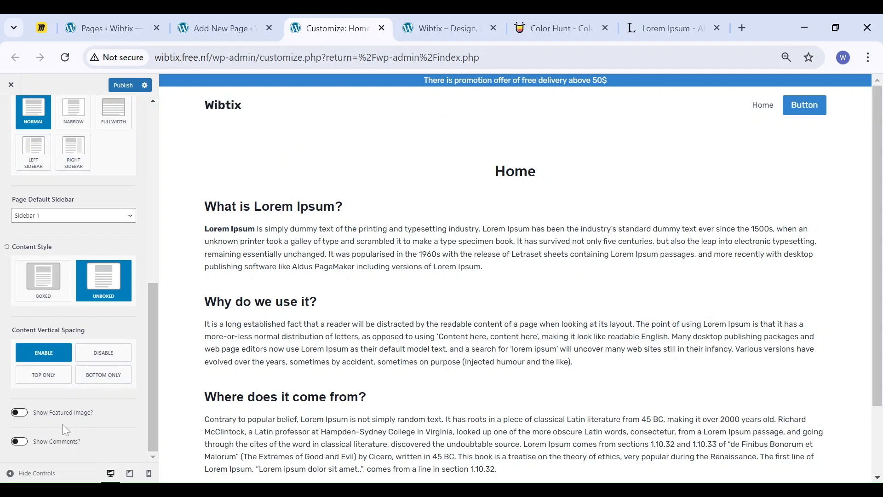
- Try Arial, Helvetica, sans-serif as the page title font in the Page Layout design settings, and set it to Inherit Heading Font Family
scroll(101, 414, up, 9)
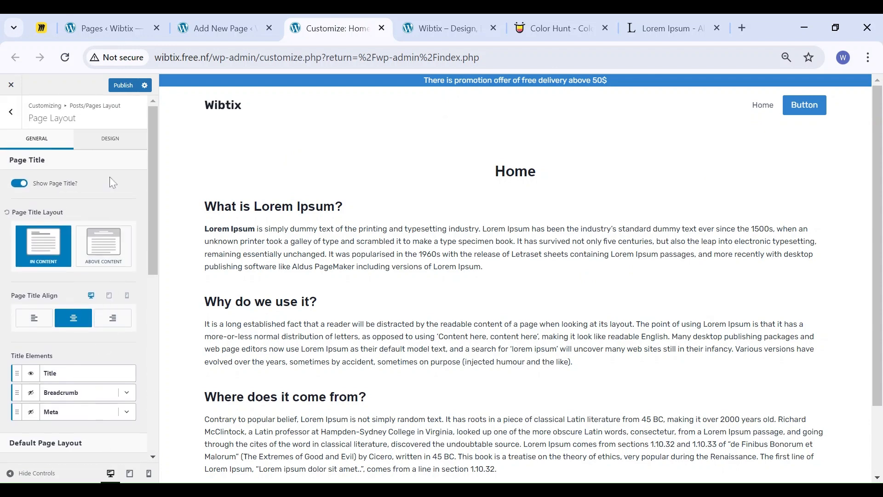
click(111, 138)
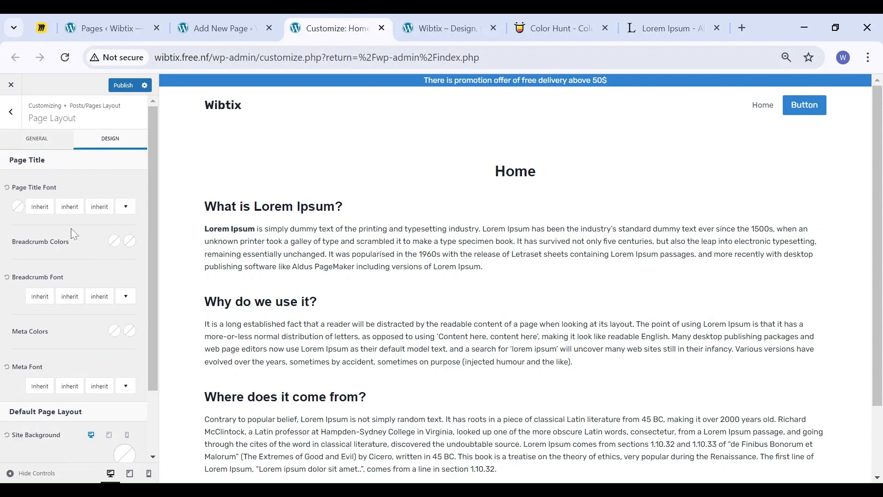
click(35, 208)
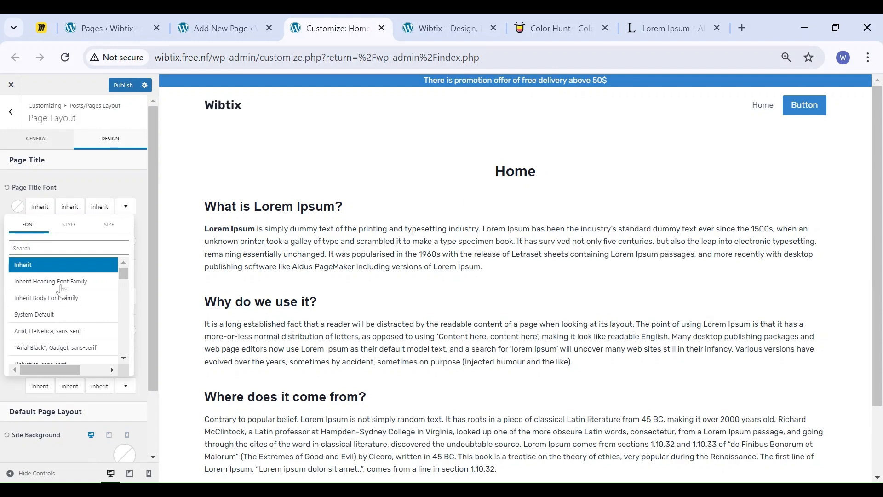
click(50, 332)
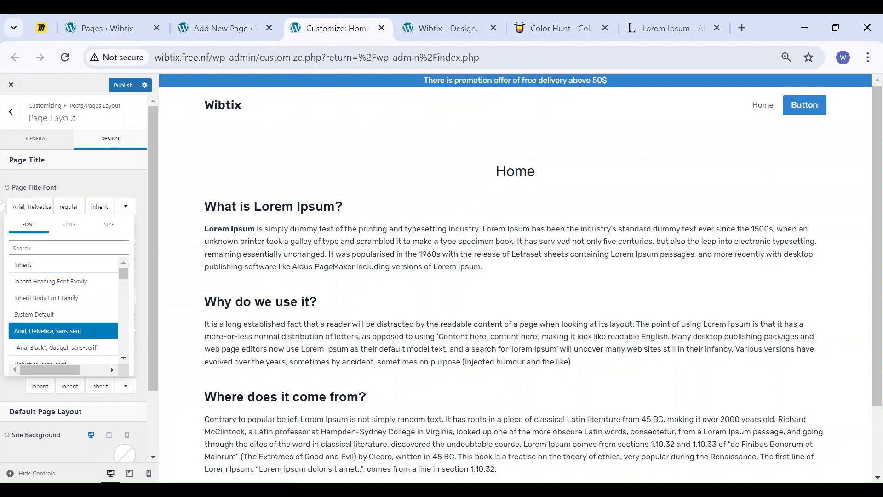
click(45, 302)
click(53, 282)
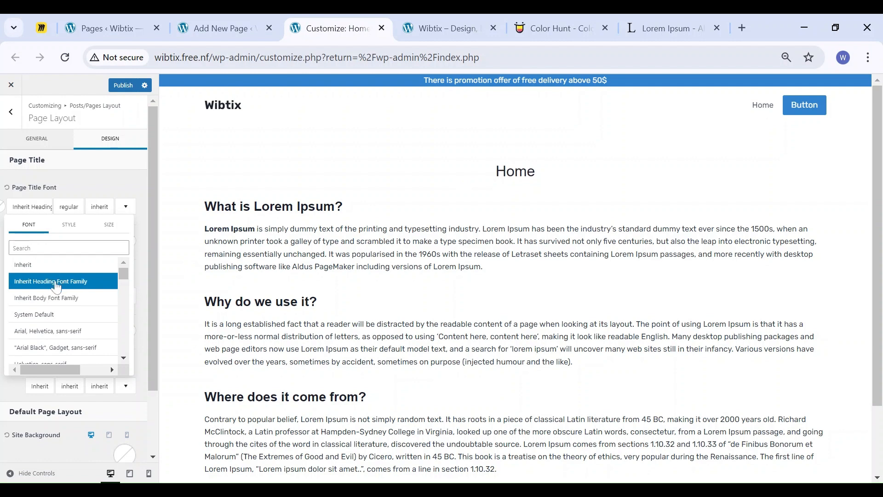
click(100, 185)
- Set the page title font style to Bold 700
click(69, 206)
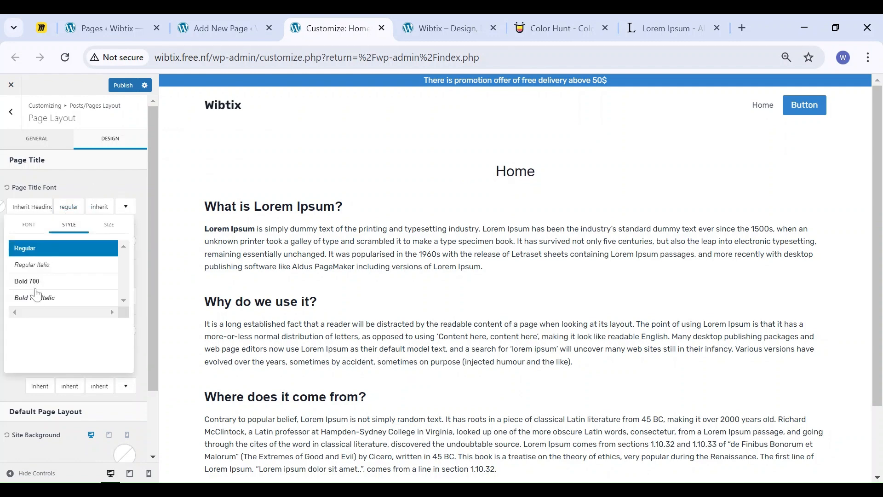
scroll(39, 294, down, 2)
click(44, 213)
scroll(43, 281, up, 2)
- Try larger page title font sizes and set the size to 36 px
click(97, 210)
click(98, 212)
click(73, 263)
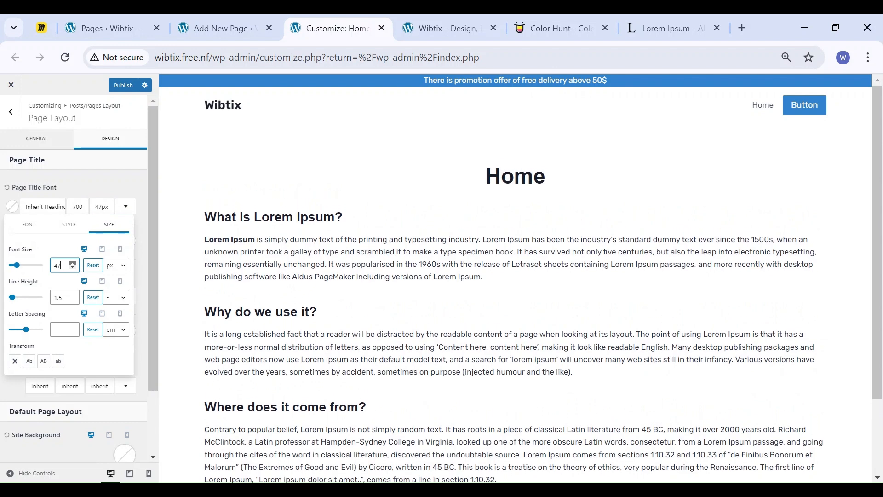
click(72, 267)
click(72, 268)
click(72, 268)
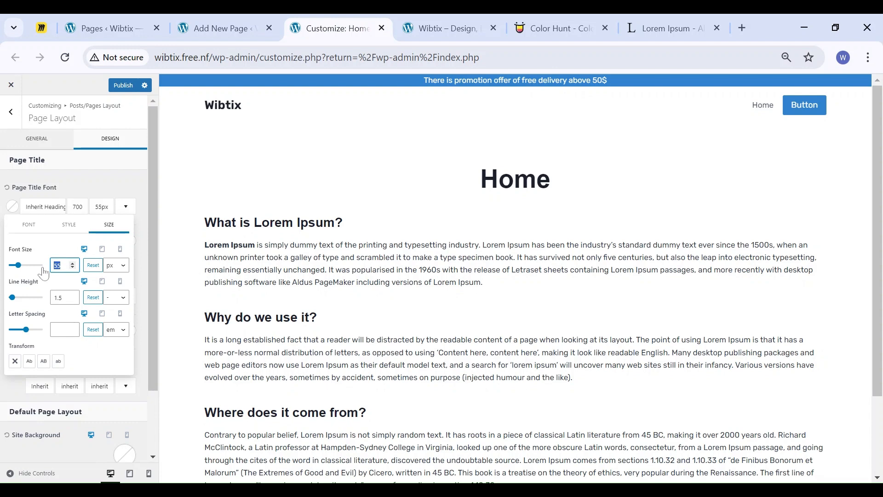
text(36)
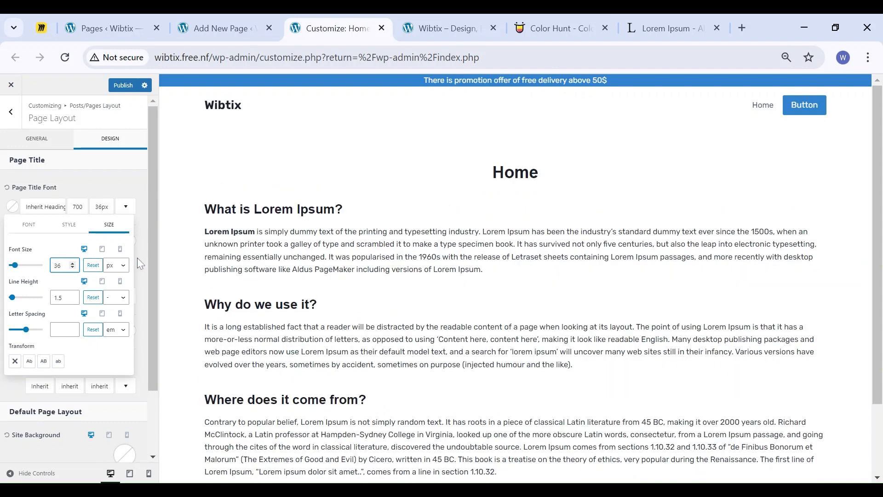
click(116, 184)
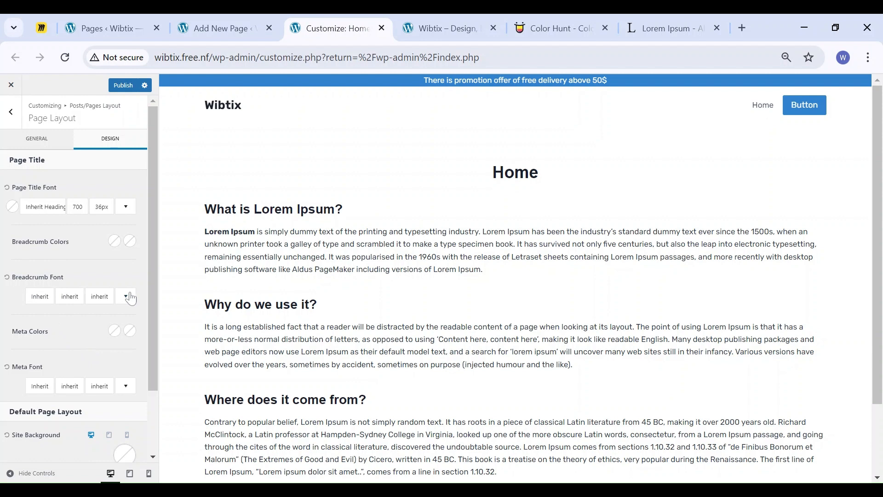
- Set the default post layout to Right Sidebar in the Single Post Layout settings
scroll(78, 331, down, 2)
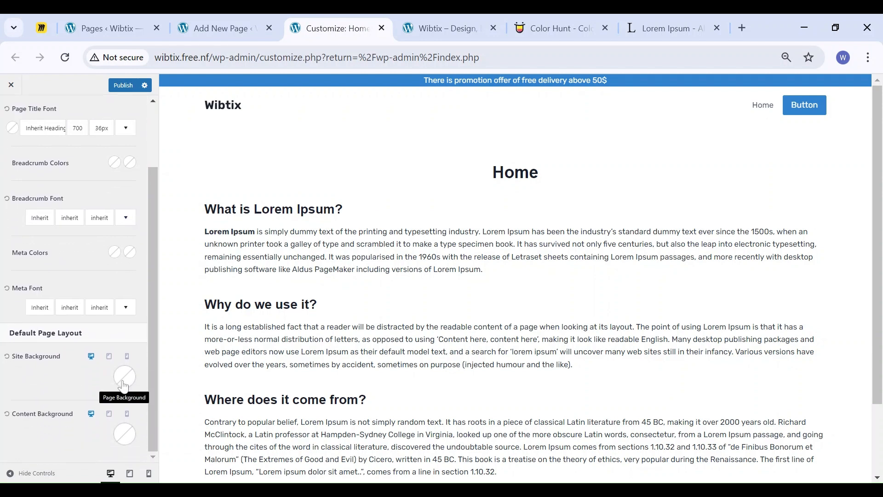
scroll(50, 400, up, 3)
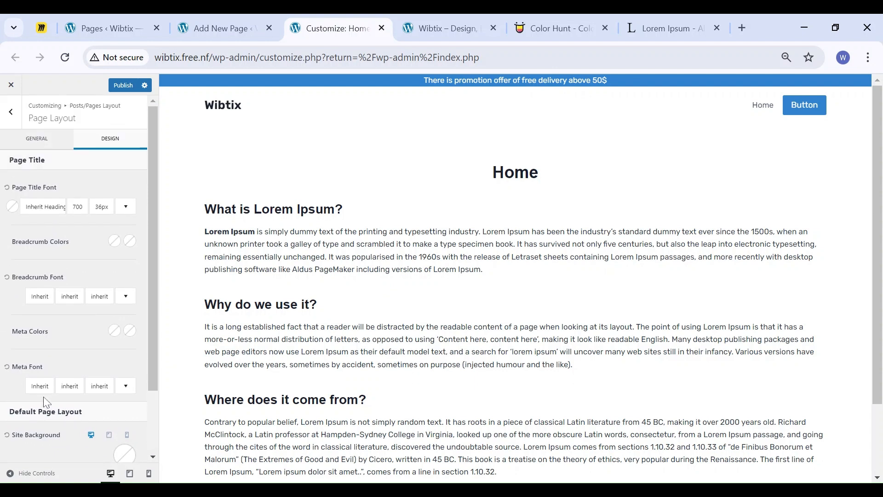
click(9, 117)
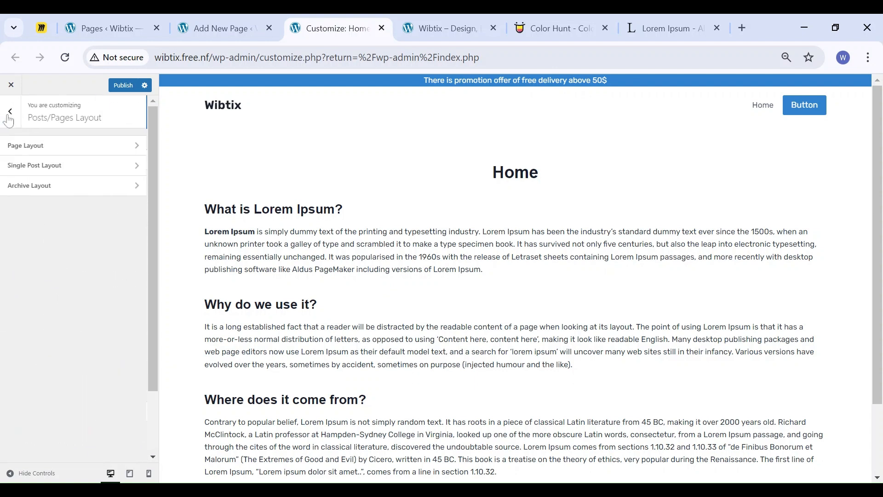
click(26, 167)
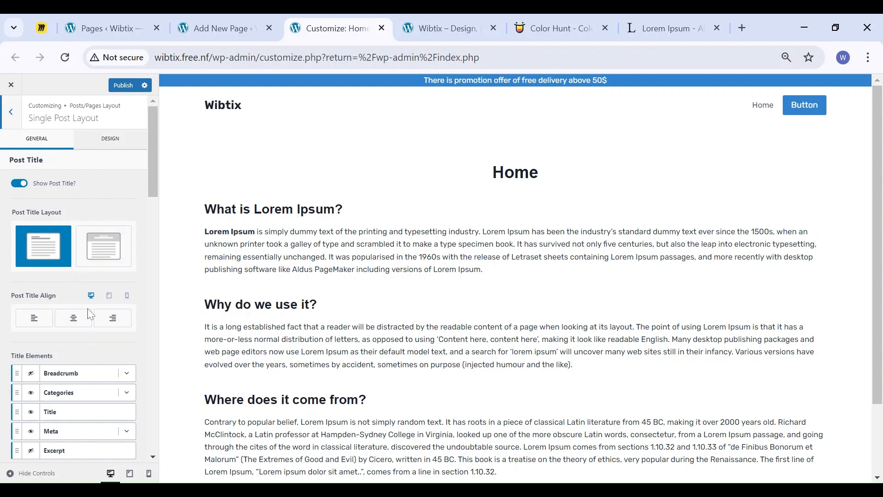
scroll(74, 322, down, 3)
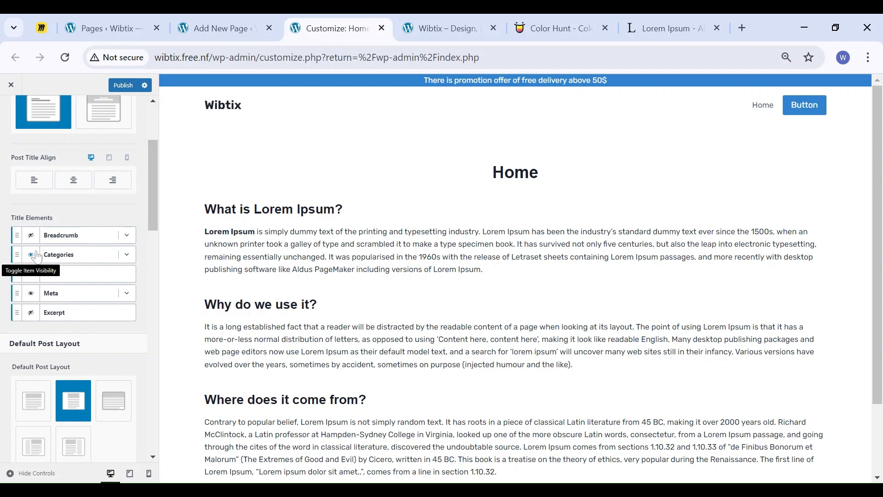
scroll(51, 364, down, 2)
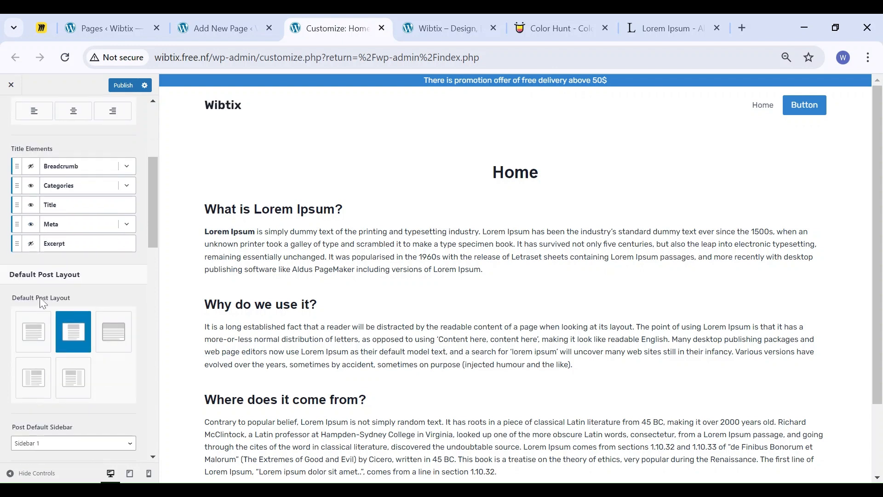
click(69, 384)
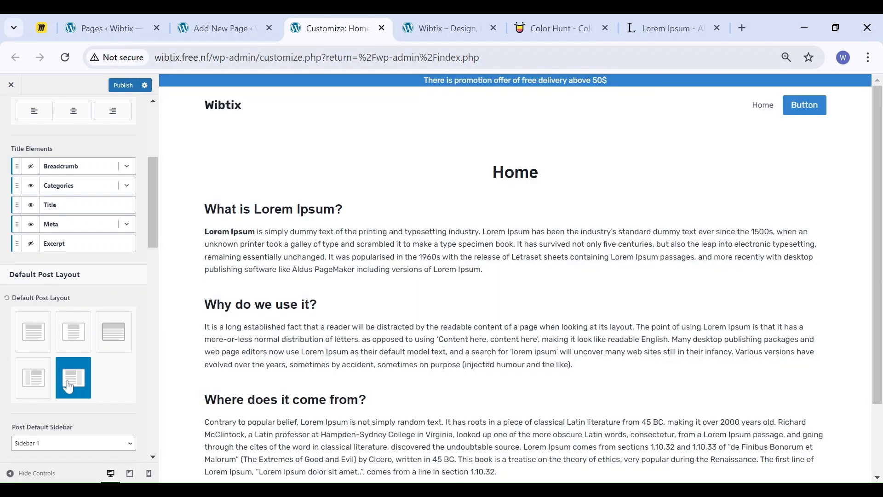
- Review the single post layout's sidebar, content style, vertical spacing and featured image options
scroll(107, 337, down, 7)
scroll(107, 337, up, 6)
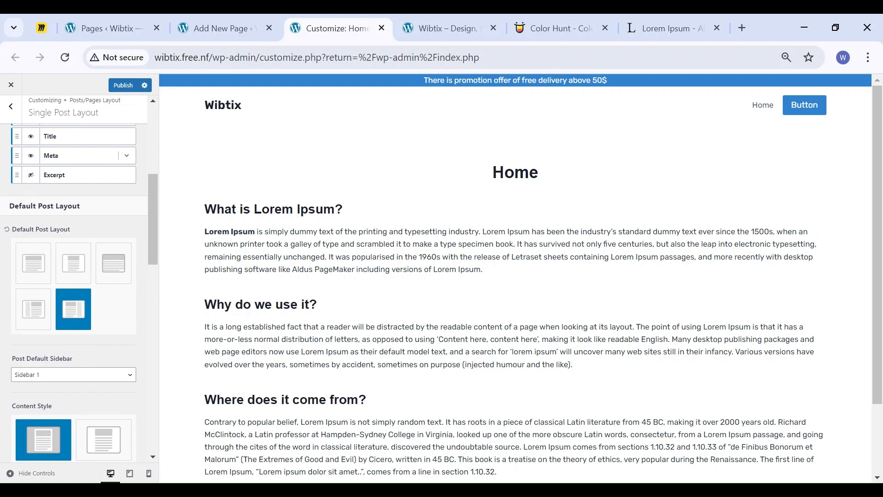
scroll(79, 386, down, 5)
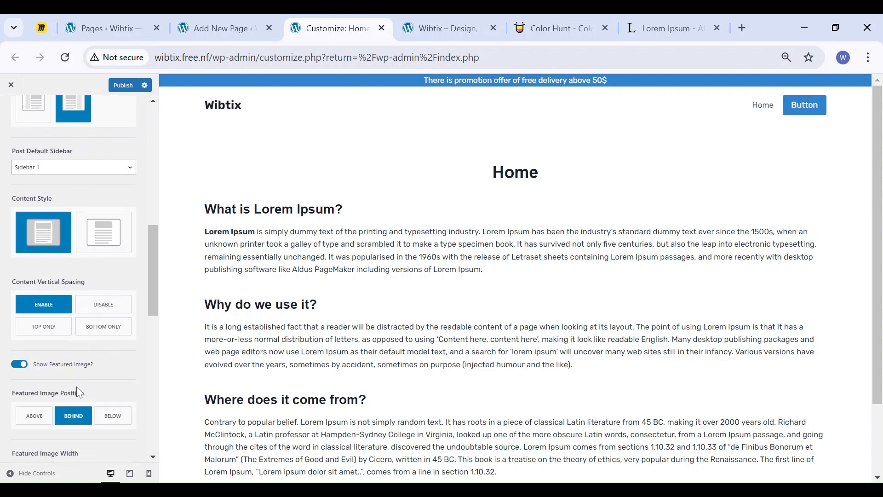
scroll(83, 385, down, 8)
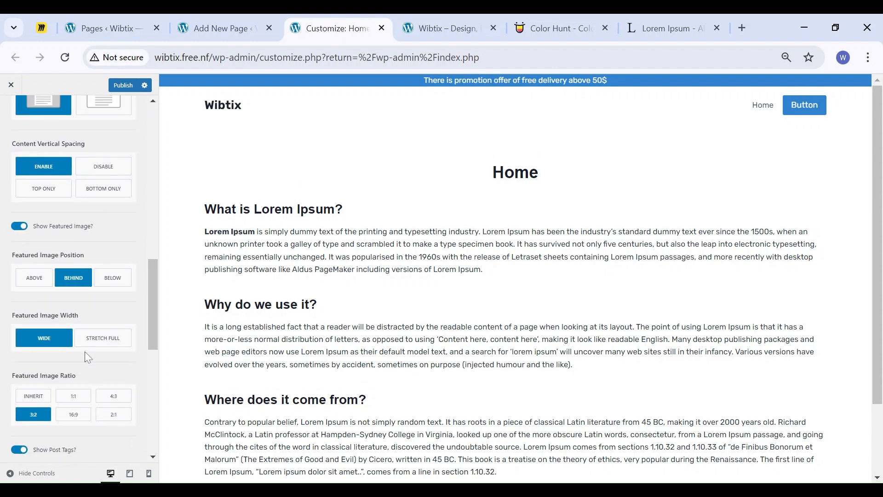
scroll(81, 346, up, 5)
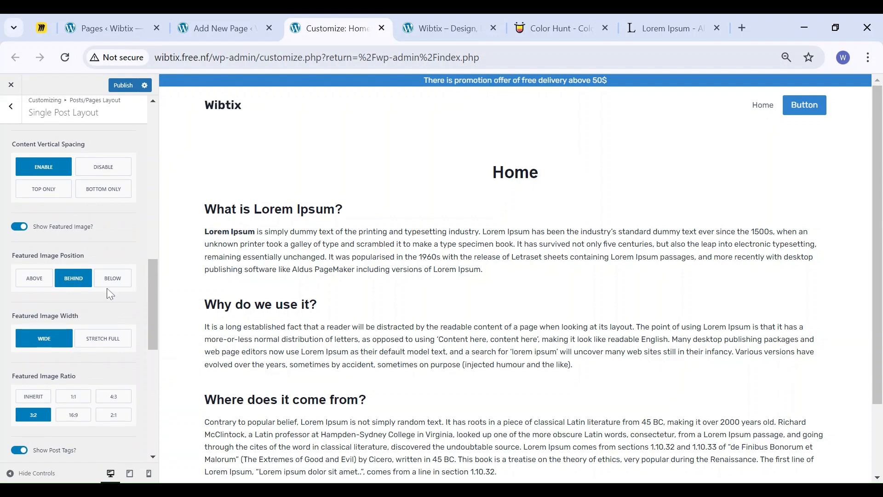
- Close the Home page editor and open a new post from the Posts list in a separate tab
click(225, 24)
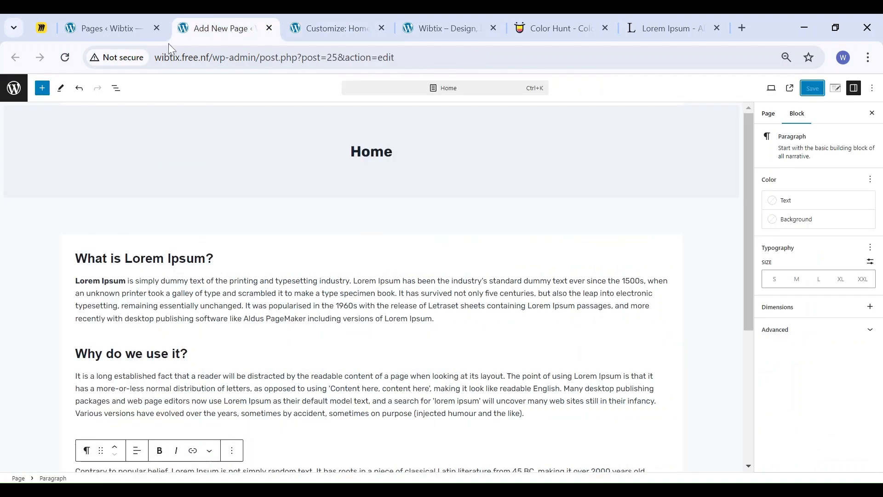
click(269, 28)
click(122, 27)
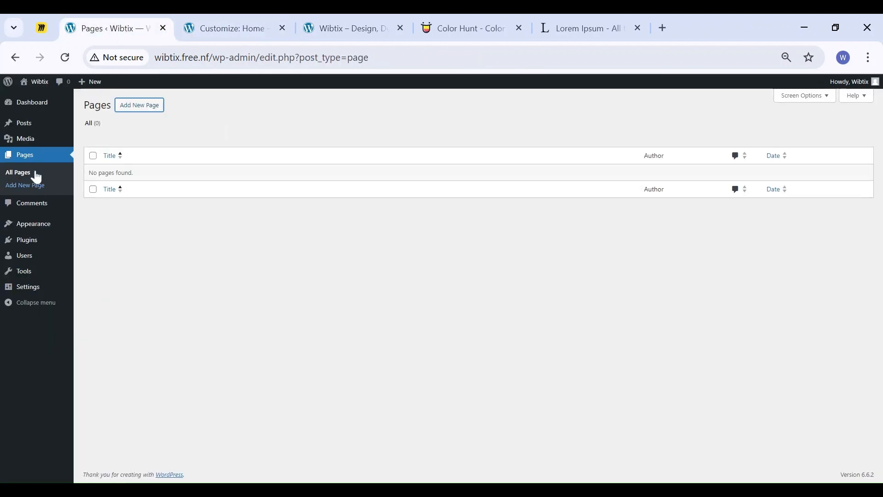
click(31, 126)
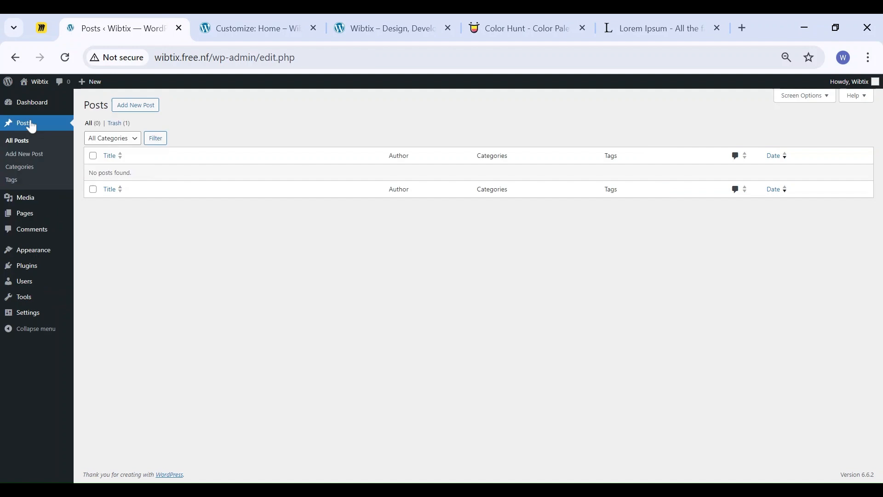
middle_click(149, 106)
click(229, 23)
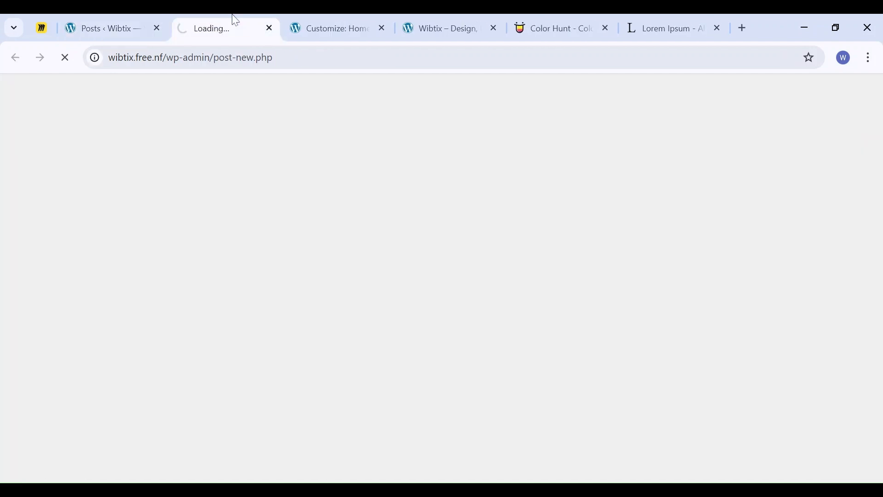
- Title the post "Post 1 Demo" and paste the copied Lorem Ipsum sample text as its content
text(Post 1 Demo)
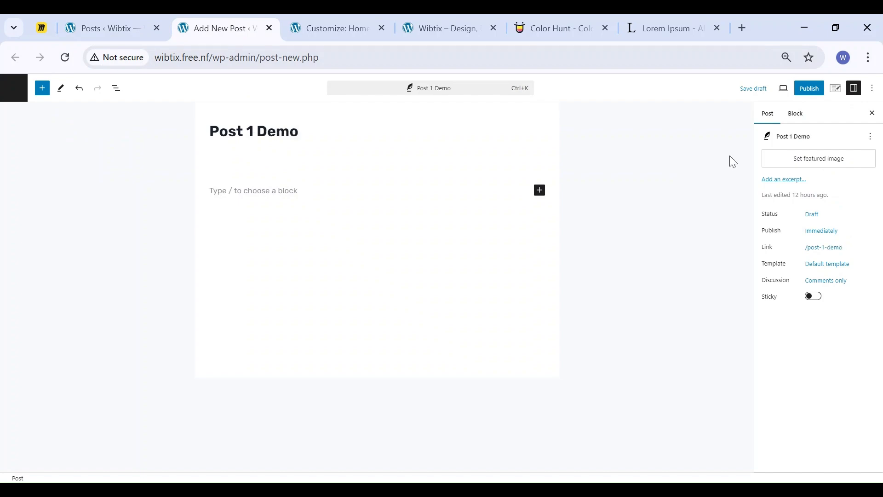
click(377, 290)
click(664, 21)
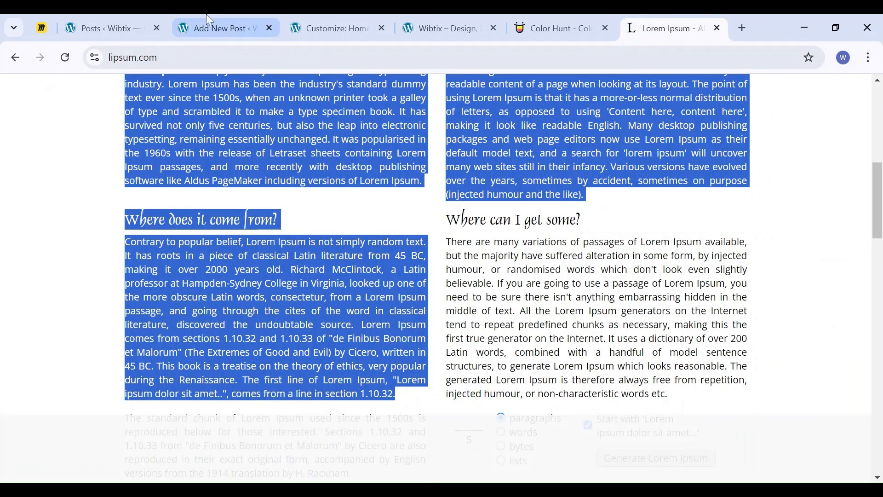
click(193, 21)
key(ctrl+v)
scroll(367, 253, up, 5)
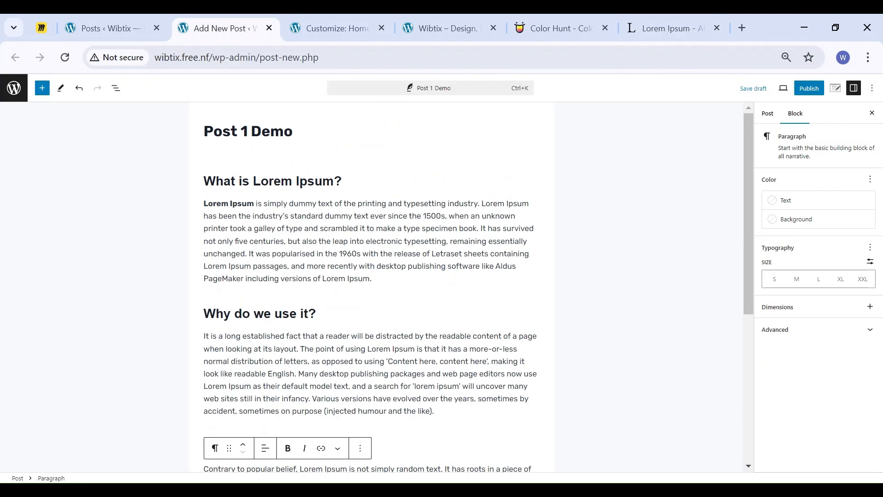
- Open the post's featured image selection and search Google for "best iphone" in a new tab
click(772, 116)
click(795, 161)
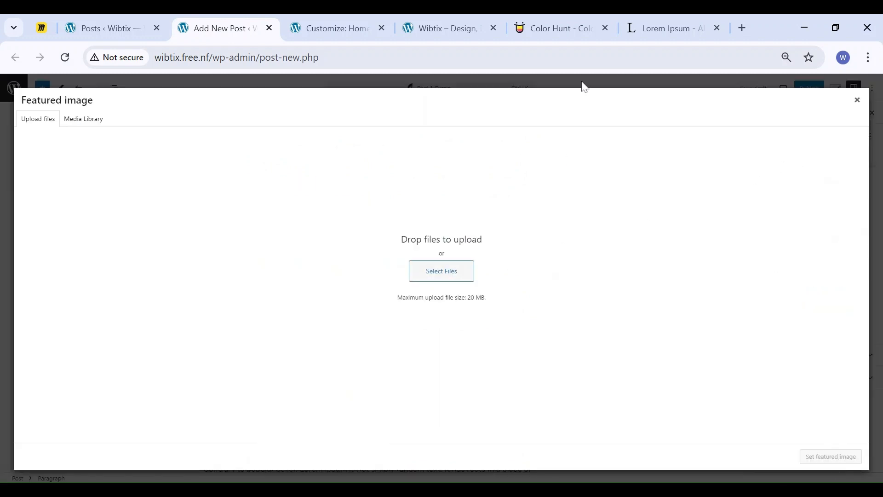
click(742, 28)
text(best iphone)
key(Return)
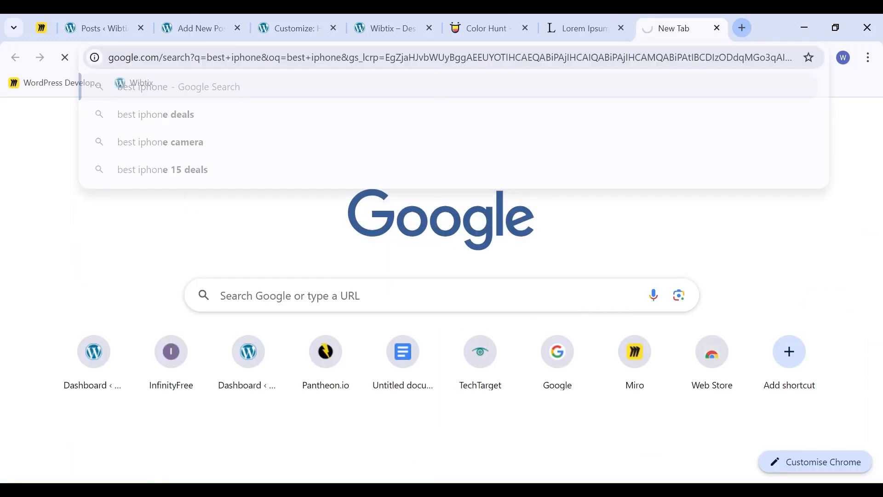
- Use the lead iPhone photo from TechRadar's "Best iPhone 2024" article as the post's featured image, and publish the post
click(199, 264)
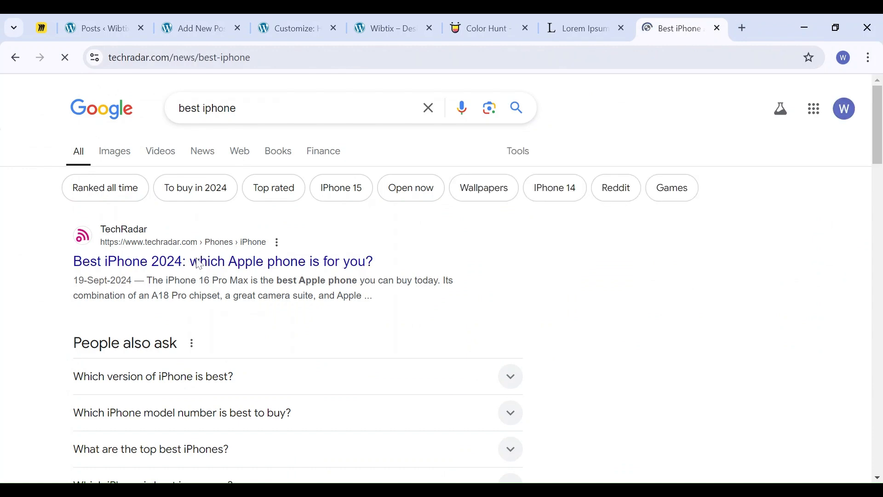
scroll(385, 307, down, 9)
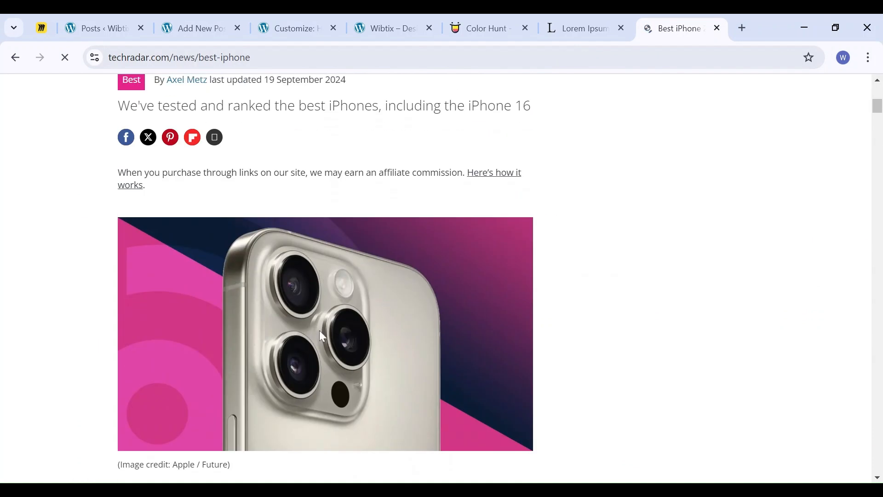
drag(322, 336, 442, 230)
click(832, 457)
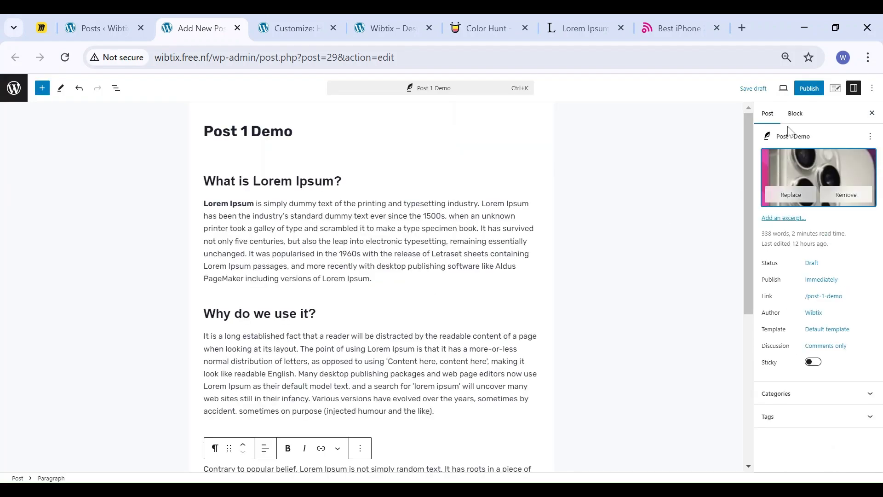
click(809, 88)
click(785, 88)
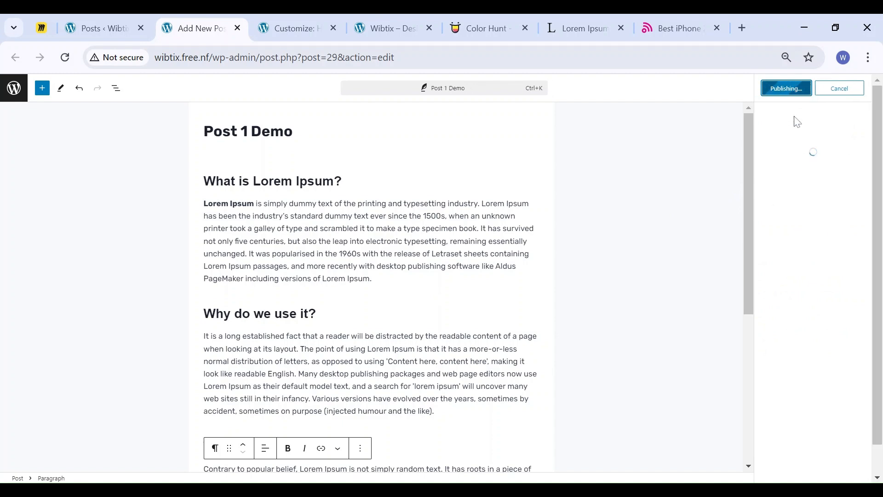
- Publish the pending theme customizer changes and reload the customizer to view the new post in its preview
click(293, 28)
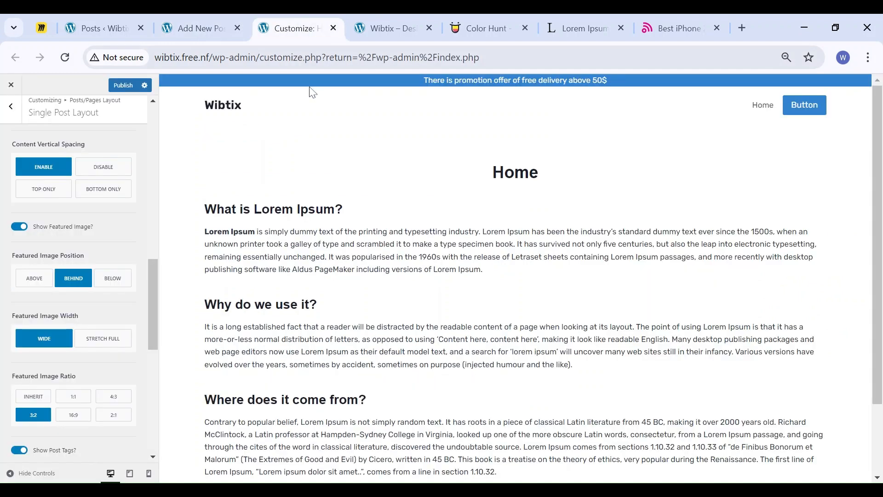
click(62, 65)
click(119, 87)
click(67, 62)
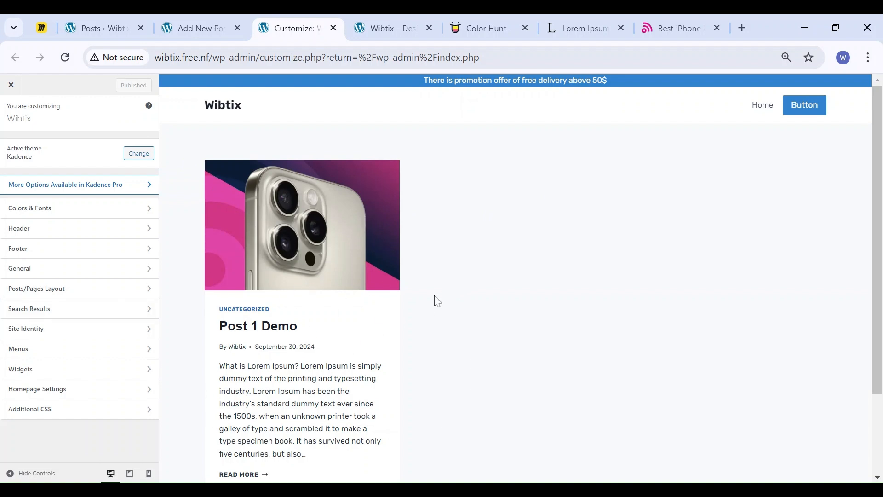
scroll(370, 376, down, 3)
scroll(373, 380, up, 3)
- Open the live site in a new tab and examine Post 1 Demo's featured image, sidebar and title area at a larger zoom
click(97, 28)
mouse_move(46, 84)
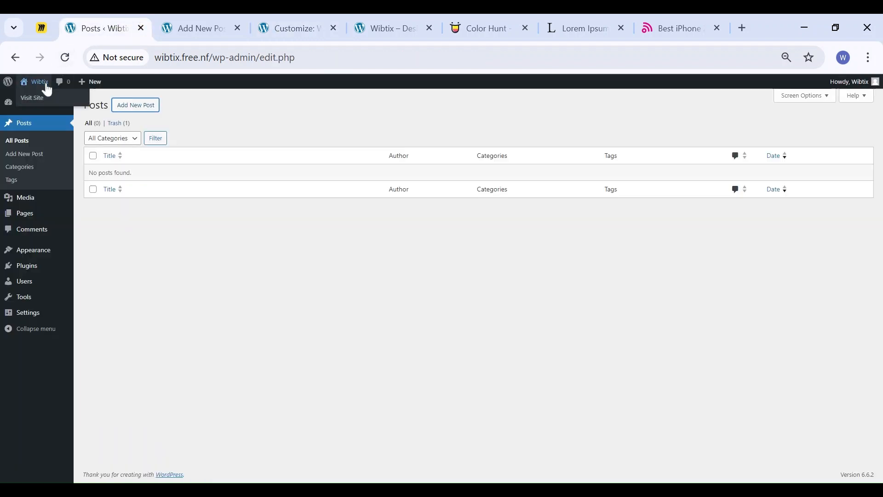
middle_click(43, 102)
click(181, 31)
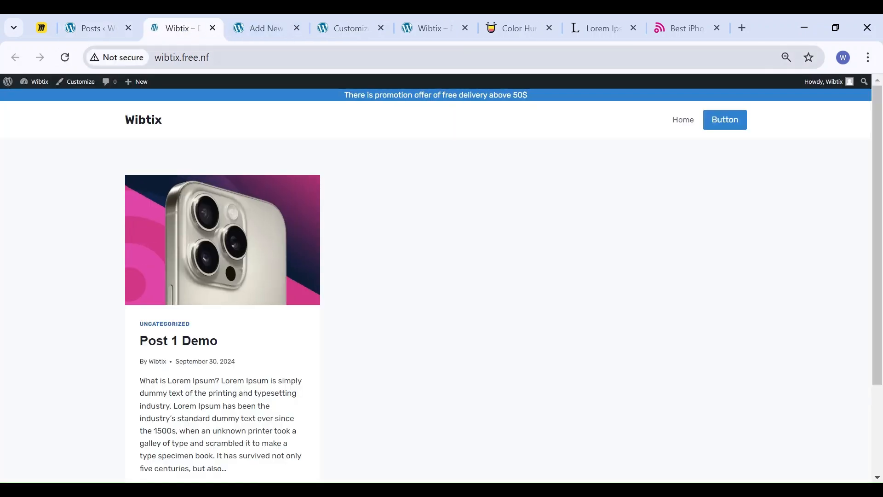
click(465, 28)
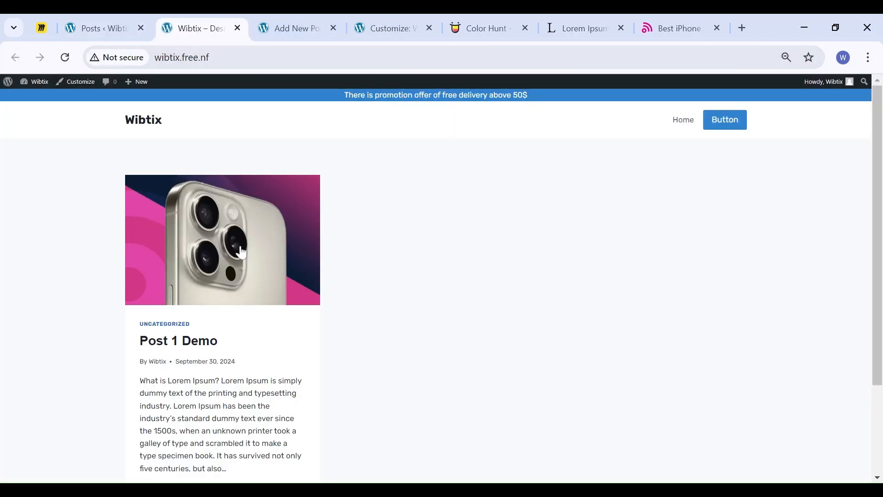
click(229, 259)
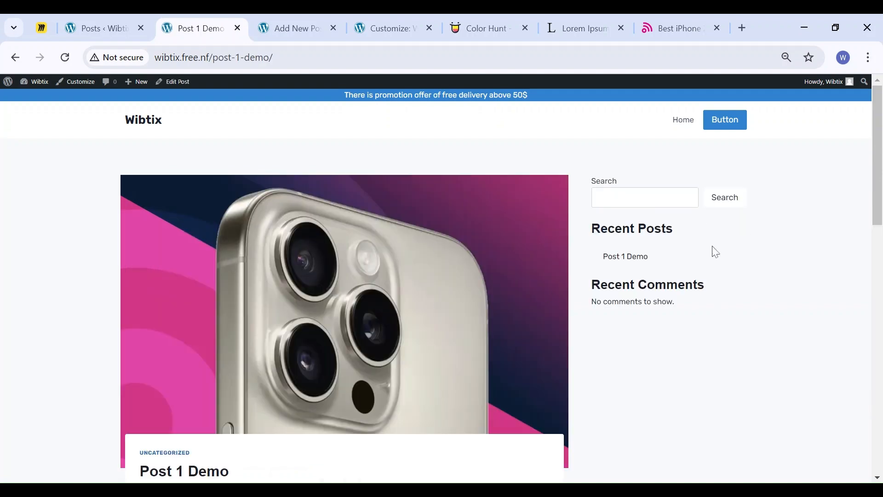
key(ctrl+plus)
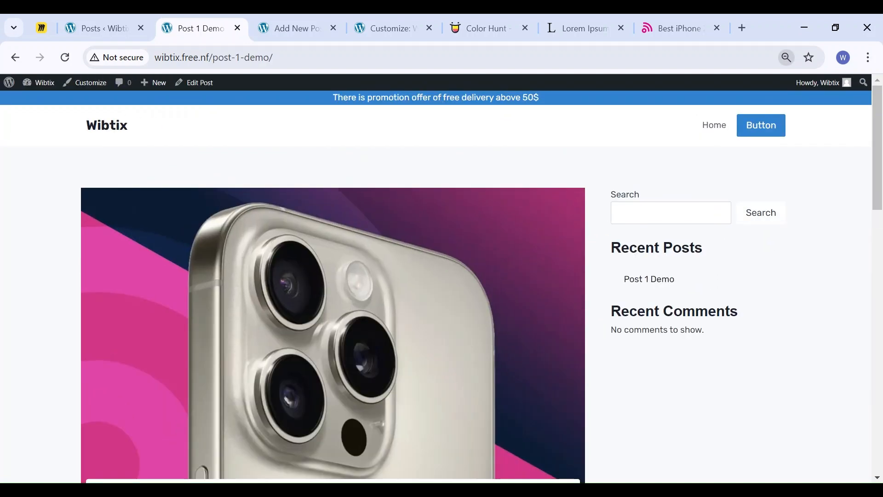
key(ctrl+plus)
scroll(616, 293, down, 3)
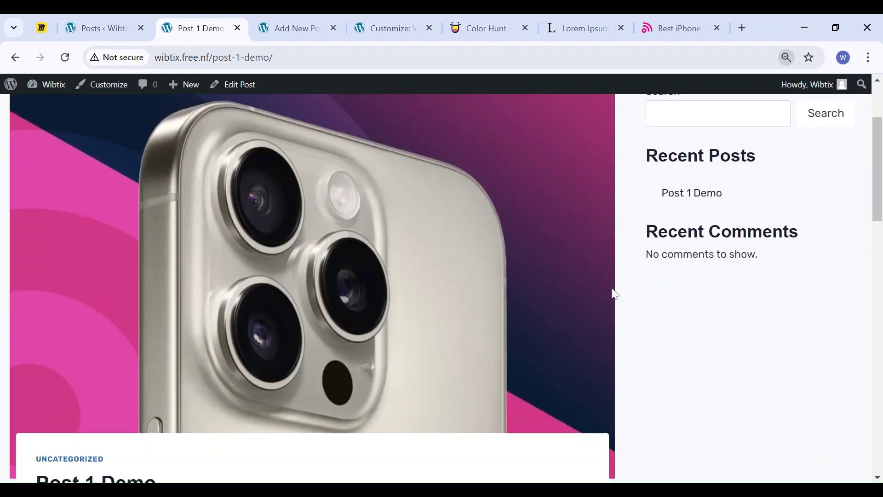
scroll(354, 289, down, 3)
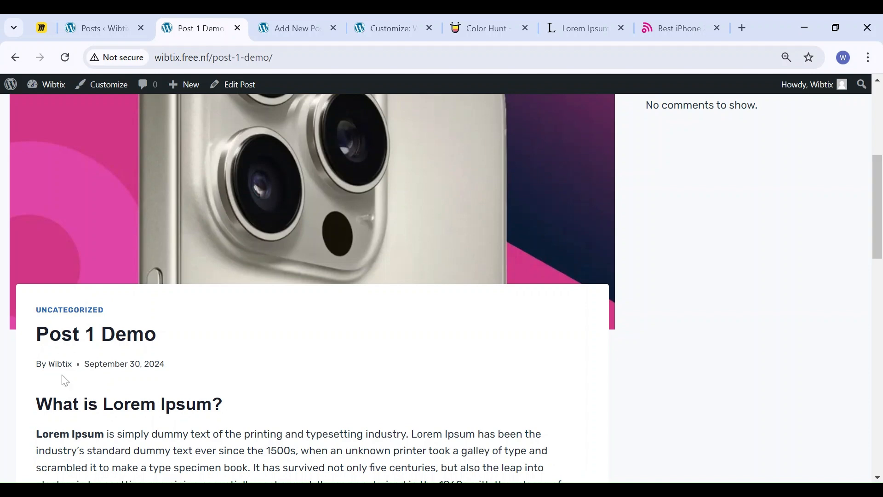
- Return to the theme customizer and open the Single Post Layout settings at the Title Elements
click(92, 27)
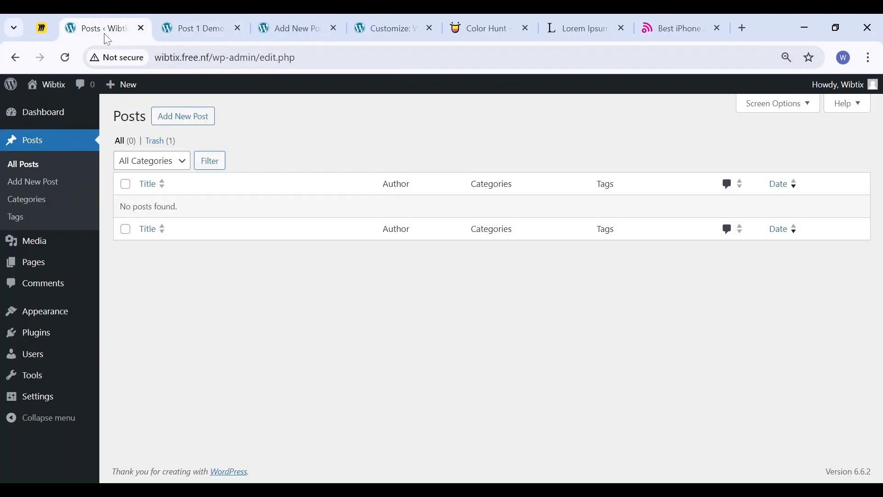
click(373, 26)
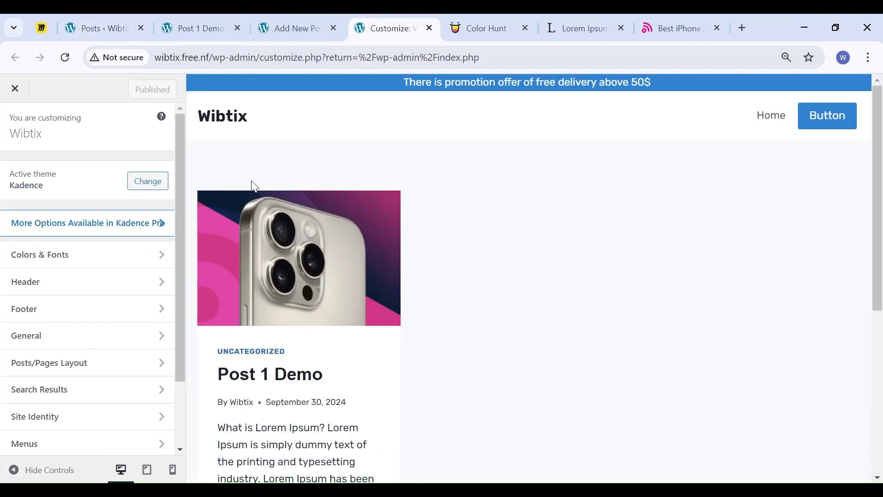
click(59, 364)
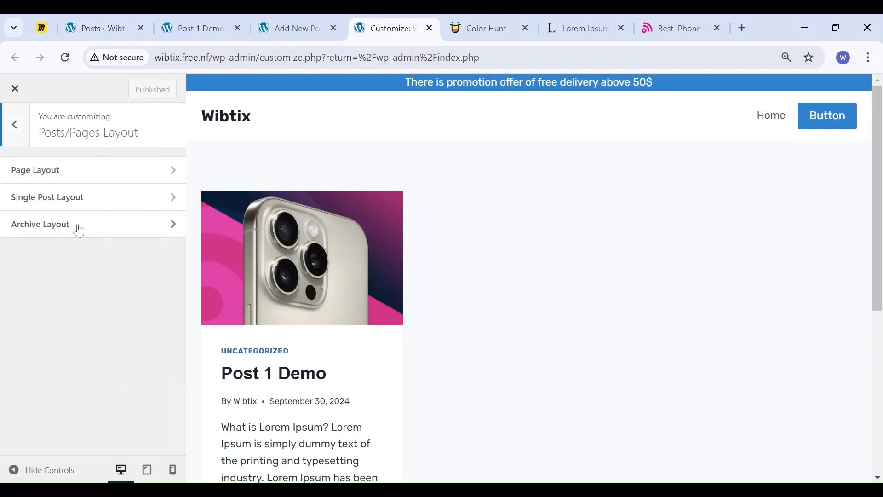
click(59, 198)
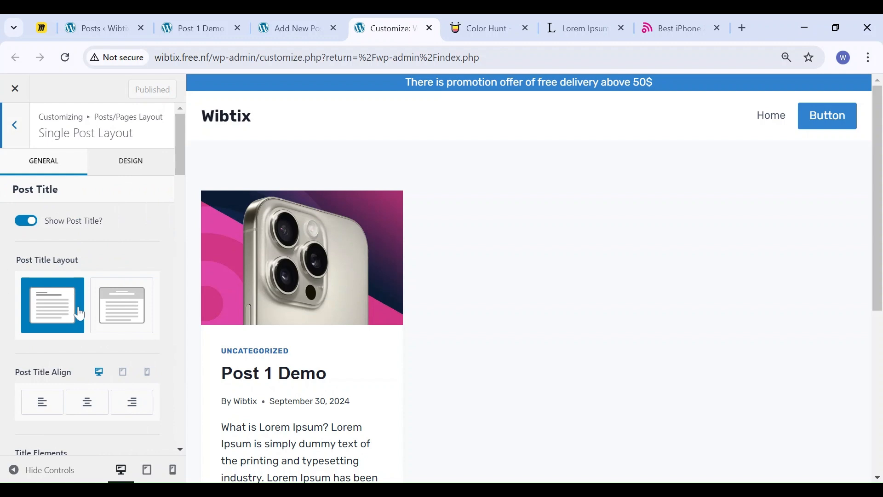
scroll(88, 338, down, 2)
scroll(87, 336, down, 3)
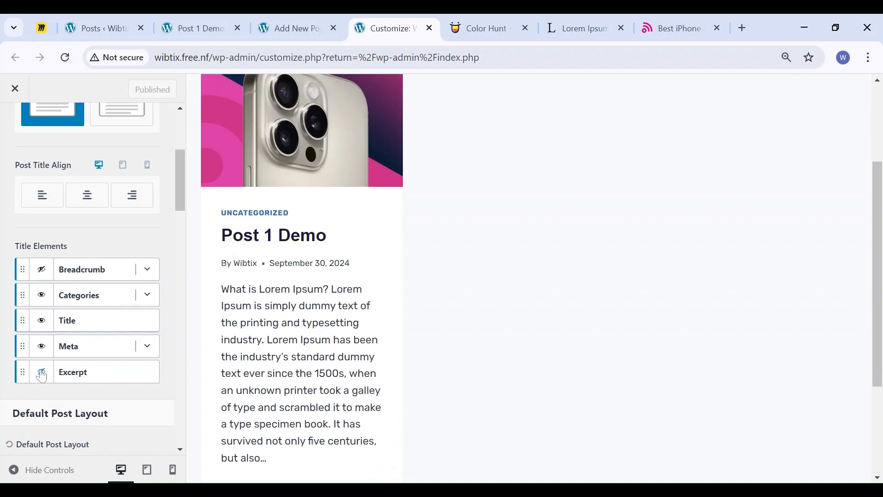
- Load Post 1 Demo in the customizer preview and enable the Excerpt title element
click(41, 374)
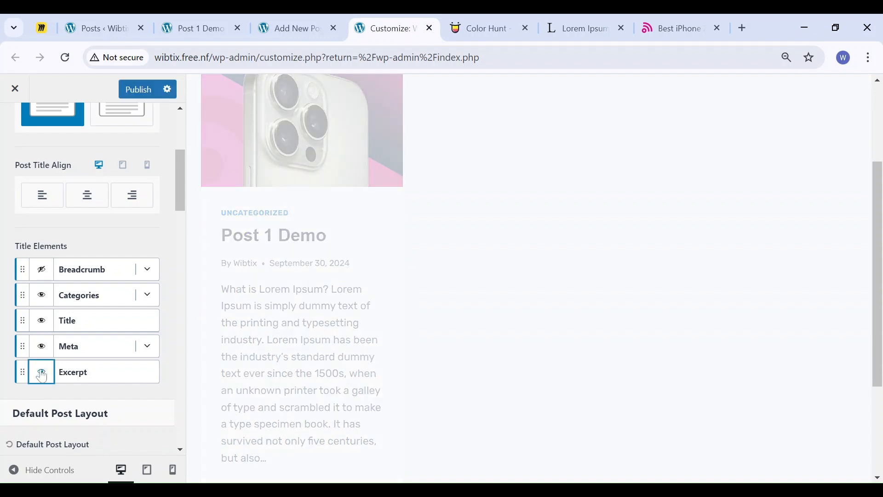
click(42, 374)
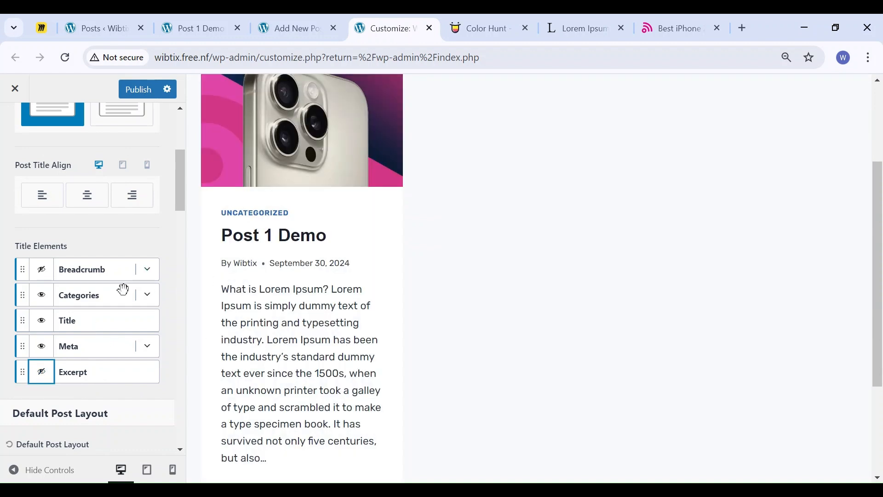
click(295, 213)
click(312, 162)
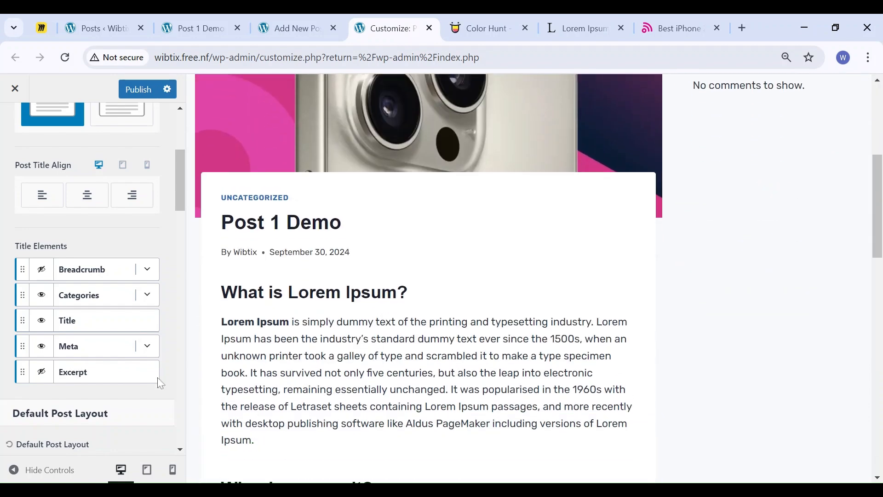
click(42, 372)
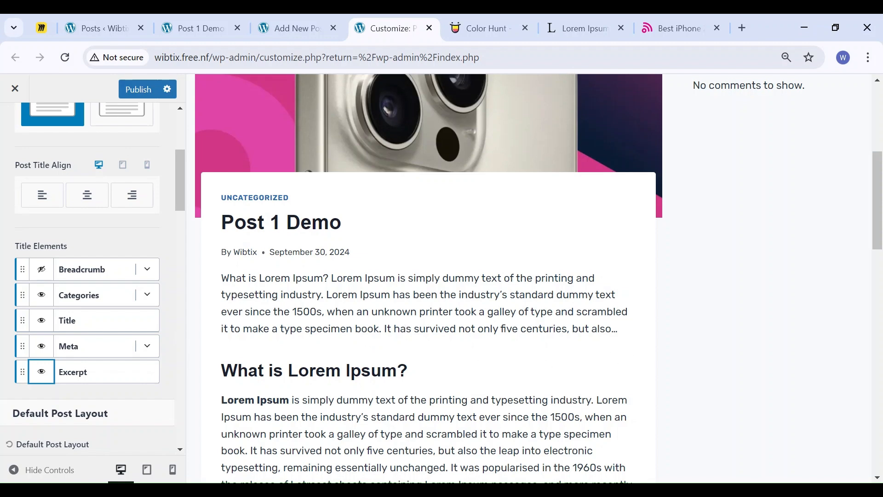
- Examine the previewed post from the featured image and excerpt down through its body content
scroll(301, 382, down, 4)
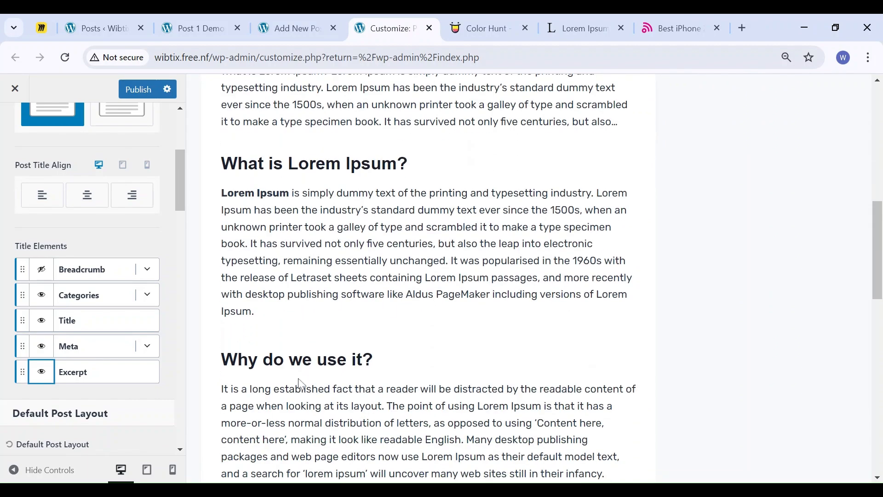
scroll(299, 387, down, 4)
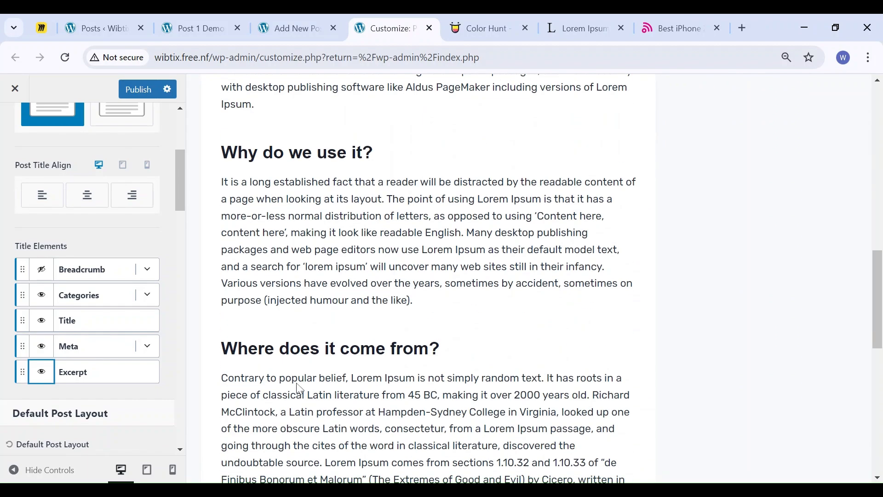
scroll(300, 387, down, 5)
scroll(299, 387, up, 15)
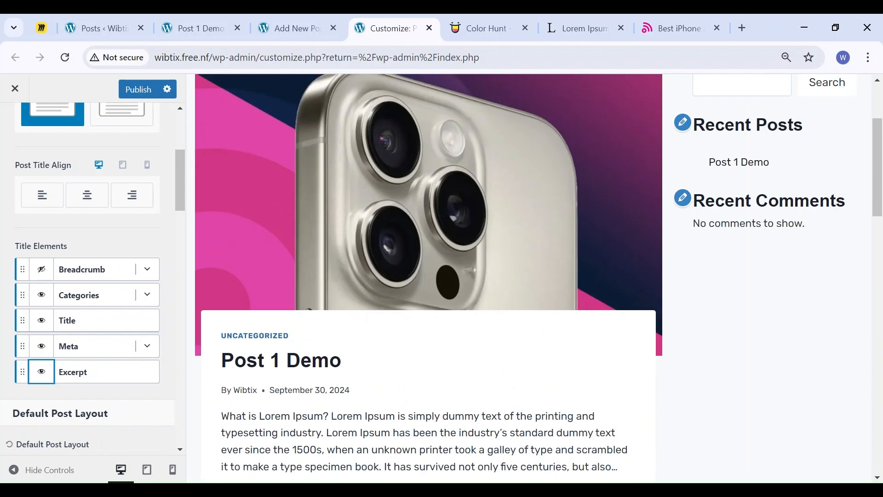
scroll(529, 278, up, 3)
scroll(300, 387, down, 5)
scroll(299, 388, up, 3)
scroll(295, 381, down, 3)
- Set the Default Post Layout to the normal-width option without a sidebar
scroll(76, 372, down, 5)
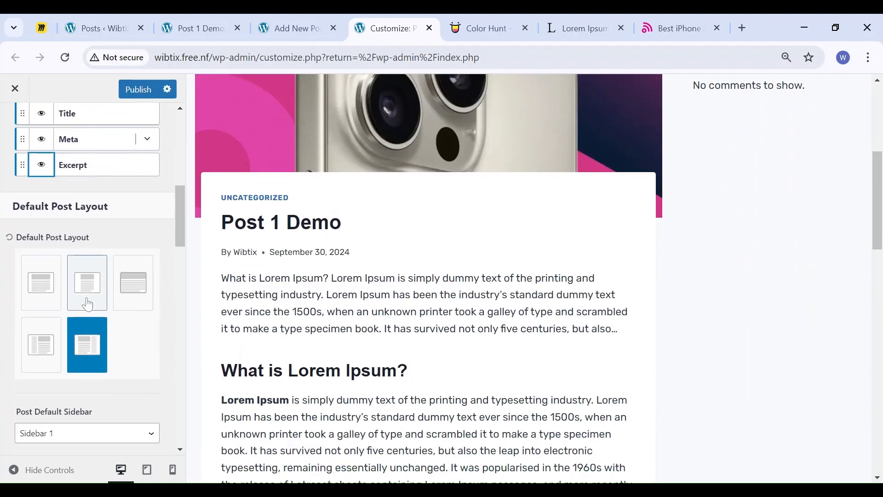
click(52, 292)
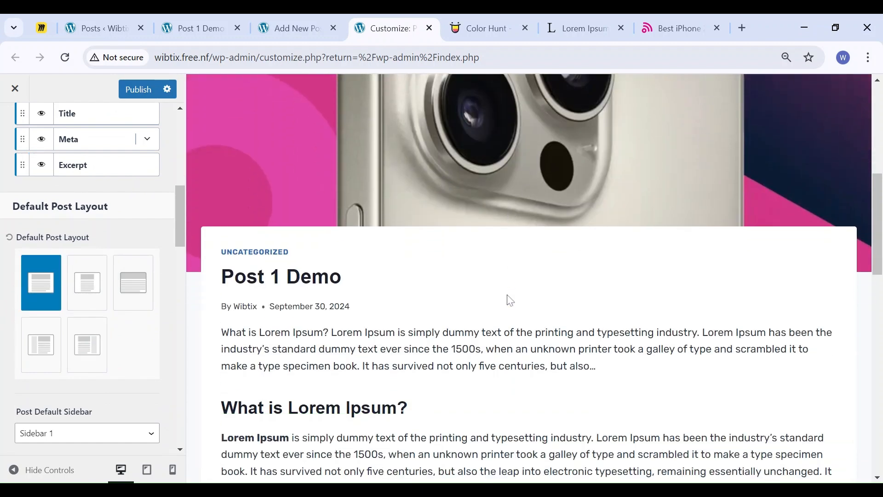
- Try hiding the single post's featured image, and turn its display back on
scroll(46, 376, down, 10)
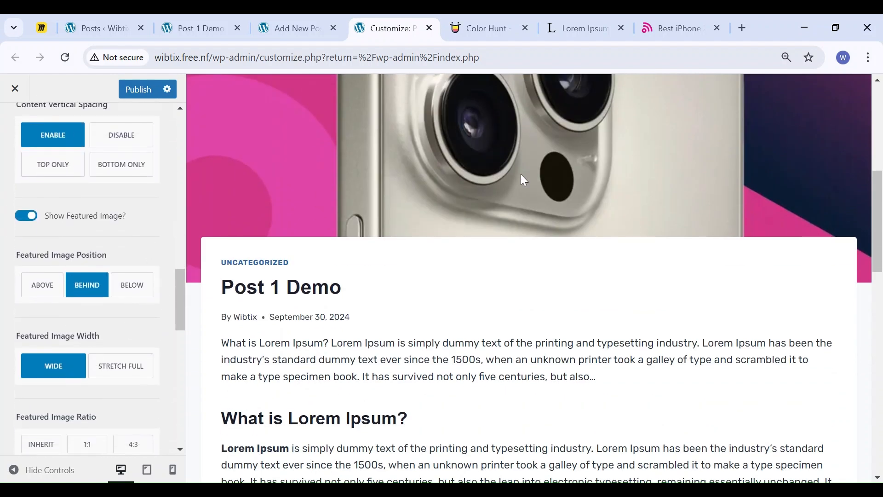
click(33, 217)
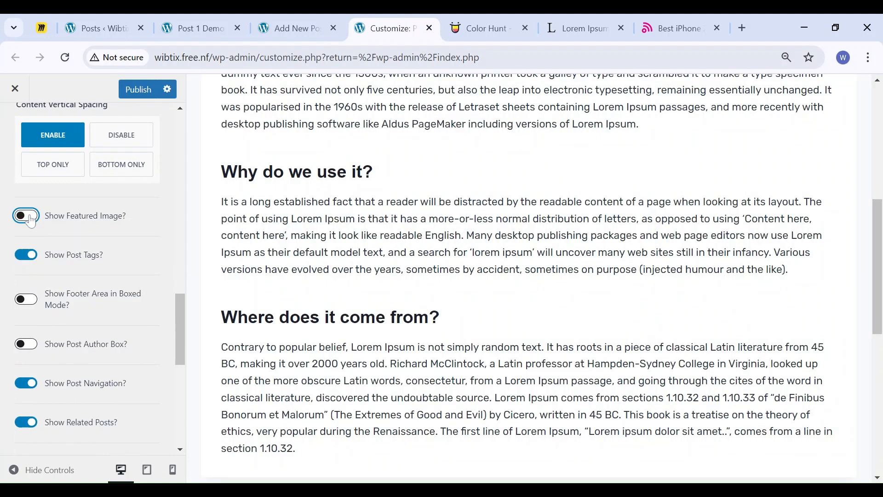
click(31, 219)
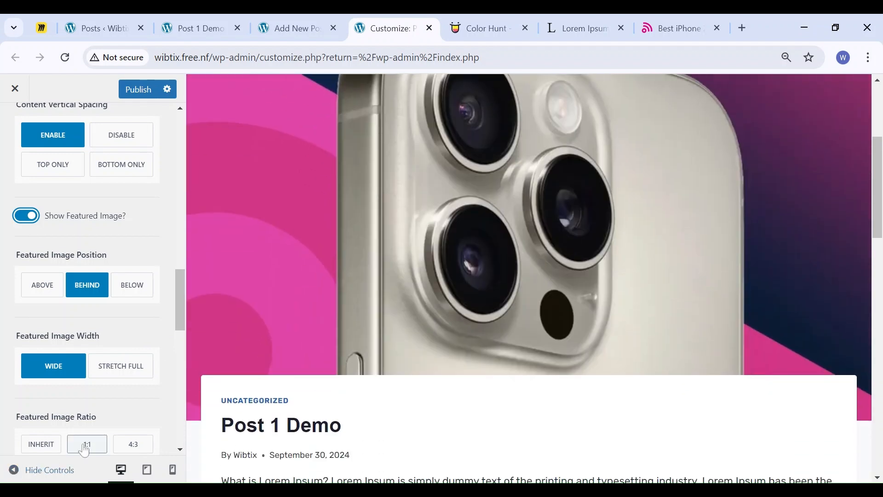
- Try the 1:1, 4:3 and 16:9 featured image ratios, and set the ratio to Inherit
click(87, 443)
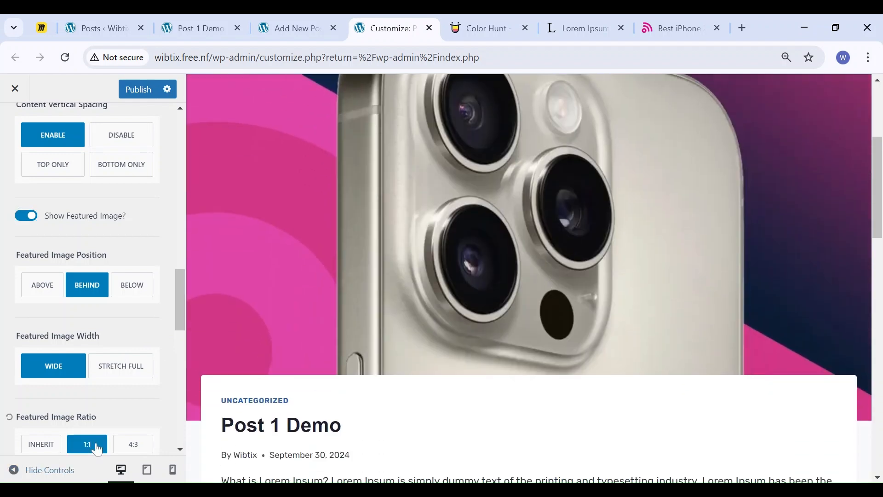
click(142, 451)
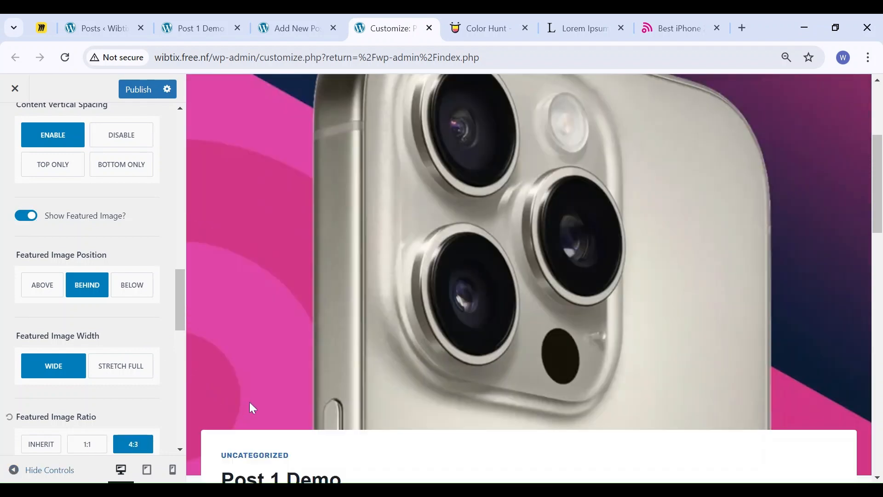
click(41, 444)
scroll(130, 410, down, 3)
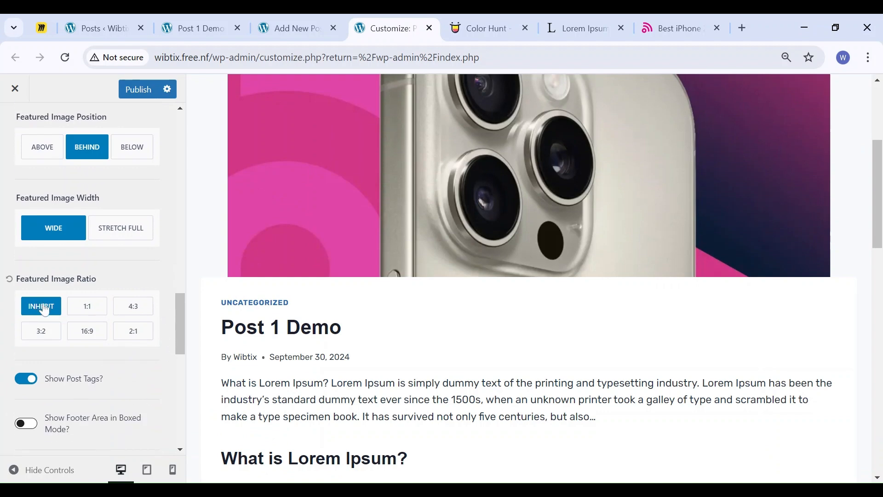
click(85, 331)
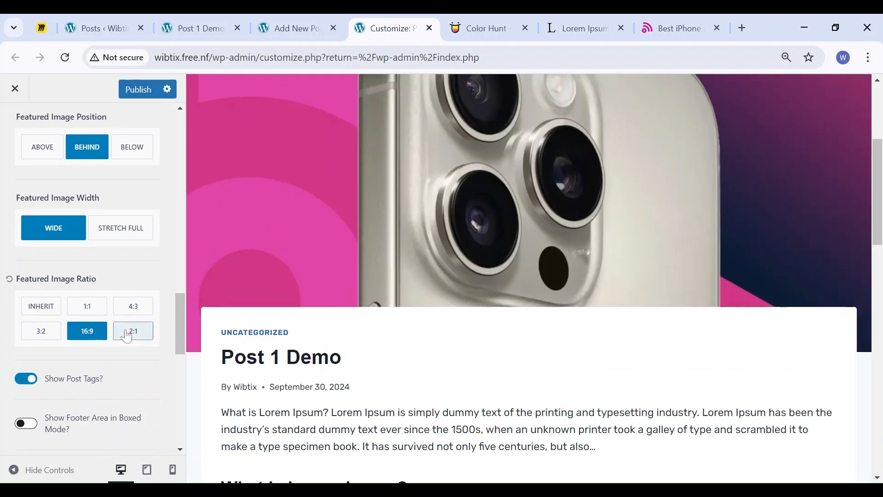
click(53, 310)
scroll(142, 403, down, 2)
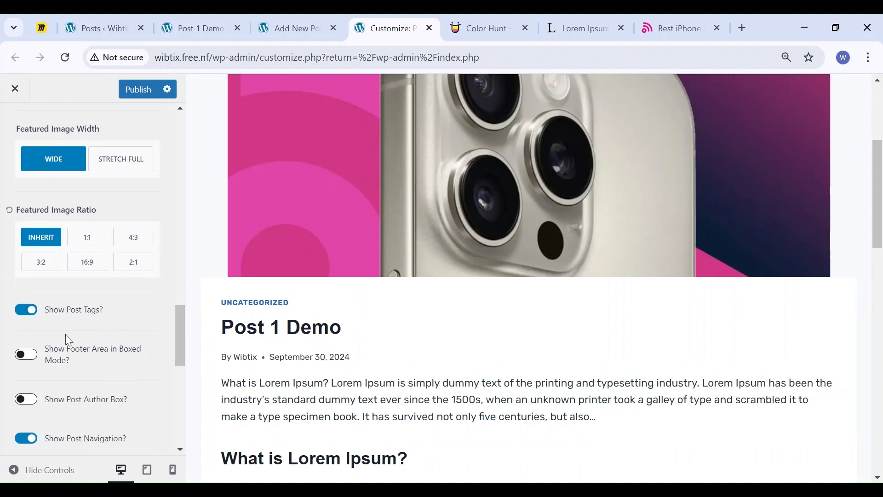
- Set the Related Posts Columns of the single post layout to 3
scroll(465, 418, down, 12)
scroll(464, 418, up, 5)
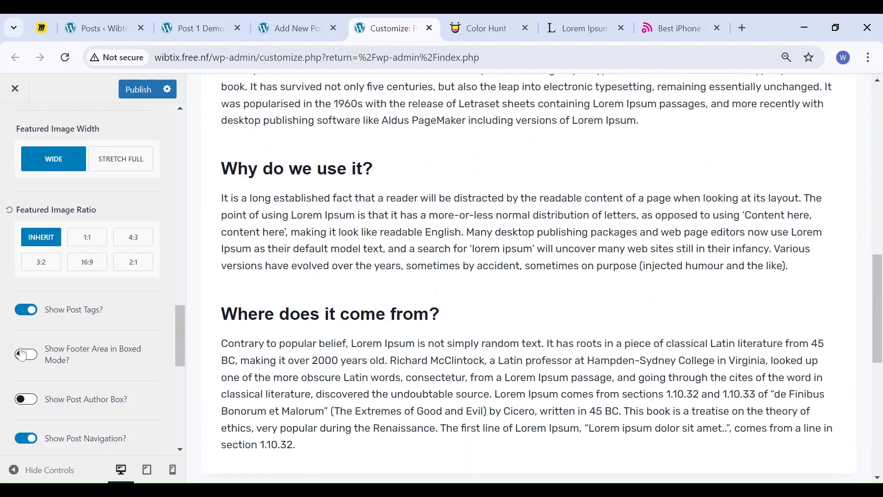
scroll(132, 401, down, 5)
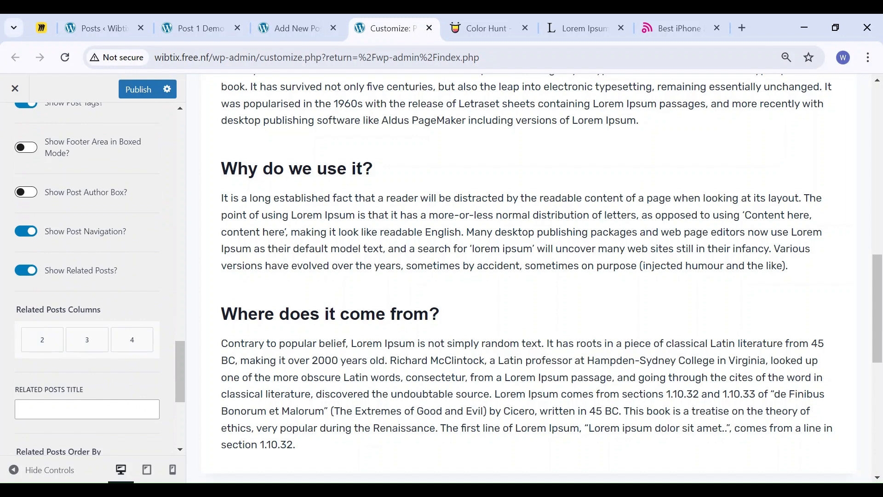
scroll(529, 276, down, 5)
scroll(529, 276, down, 3)
scroll(528, 276, up, 2)
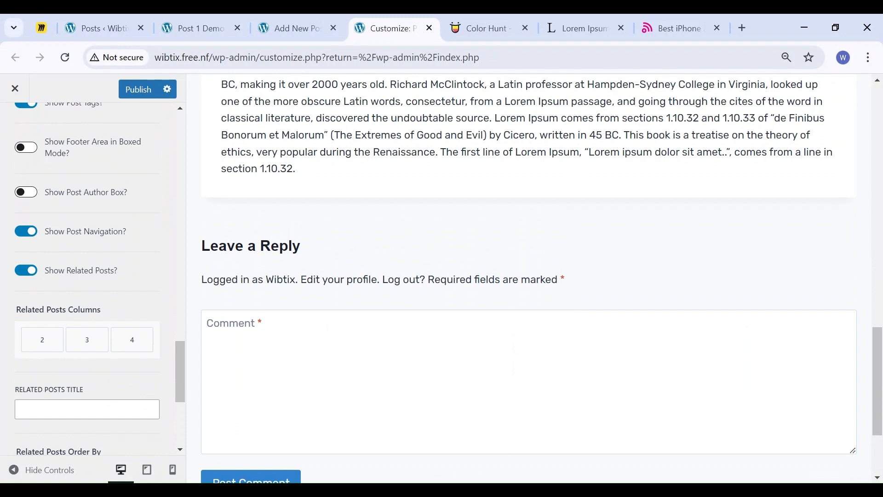
click(88, 348)
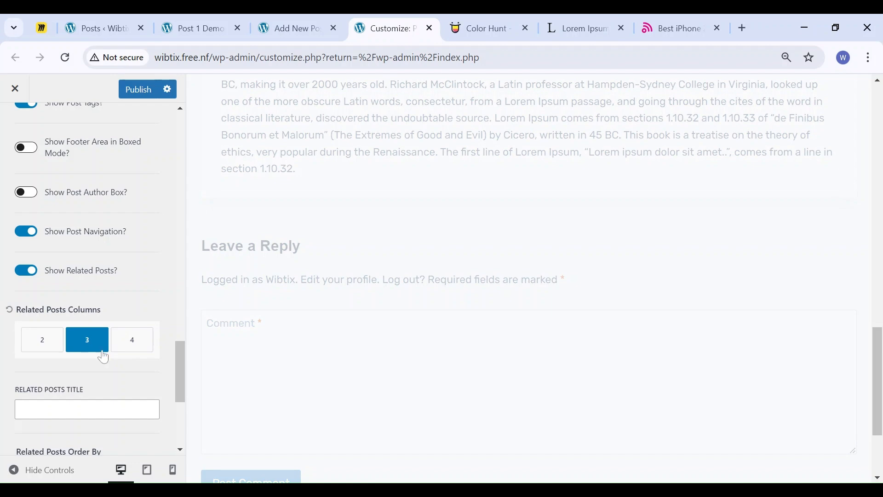
- Try hiding the comments on single posts, and turn their display back on
scroll(146, 375, down, 5)
scroll(147, 376, up, 2)
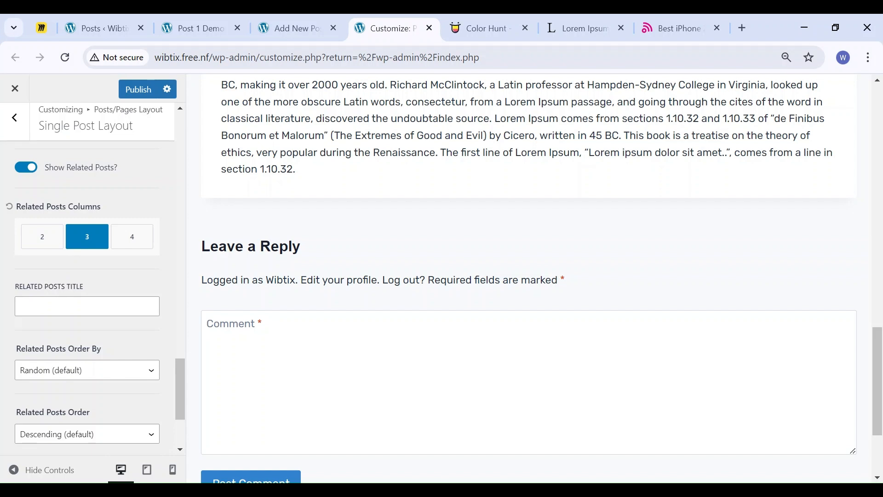
scroll(61, 243, down, 3)
click(60, 238)
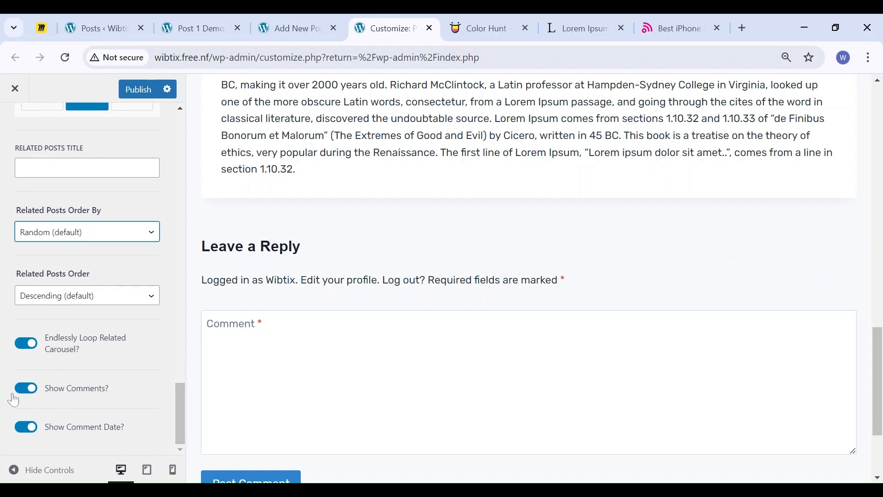
click(27, 388)
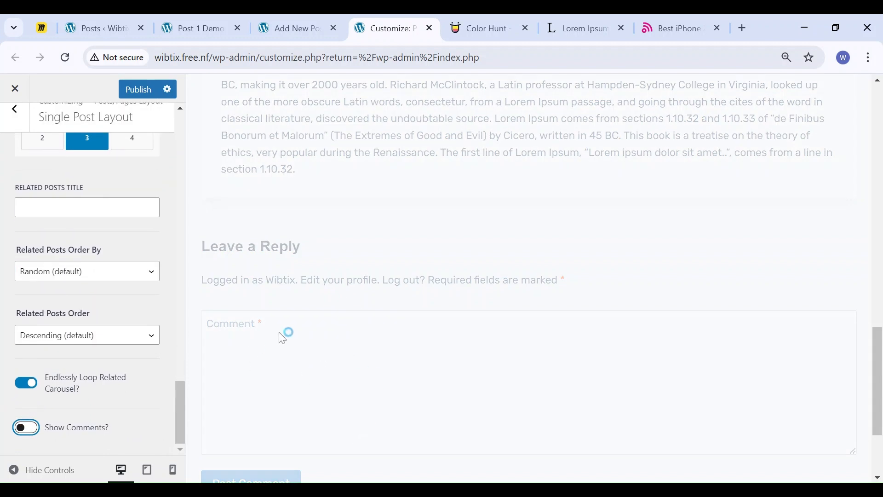
click(26, 427)
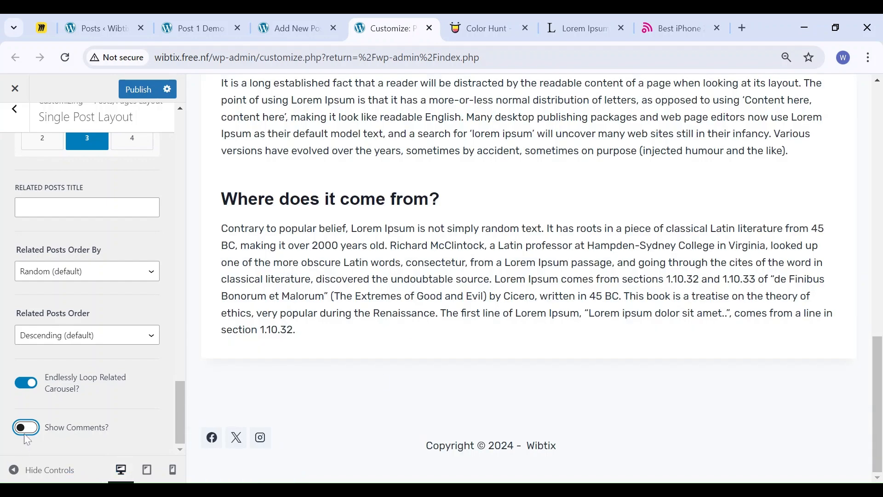
- Leave the Single Post Layout settings and open the Archive Layout settings
scroll(138, 379, up, 20)
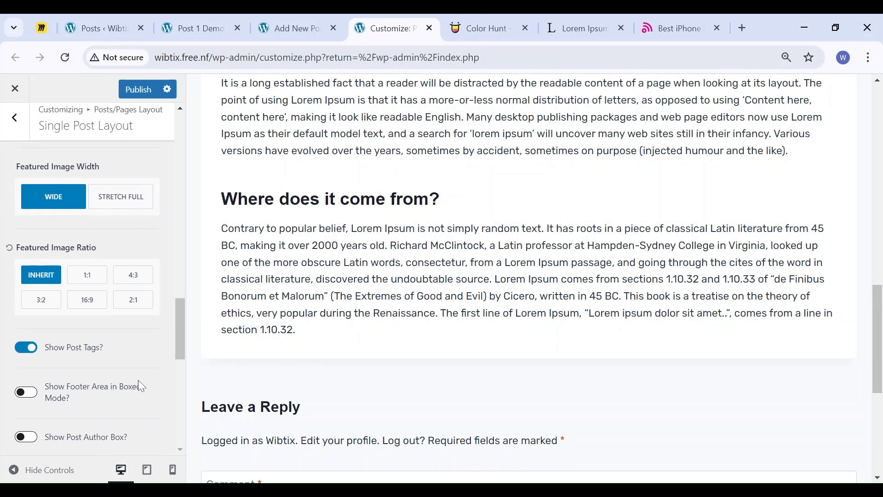
click(14, 124)
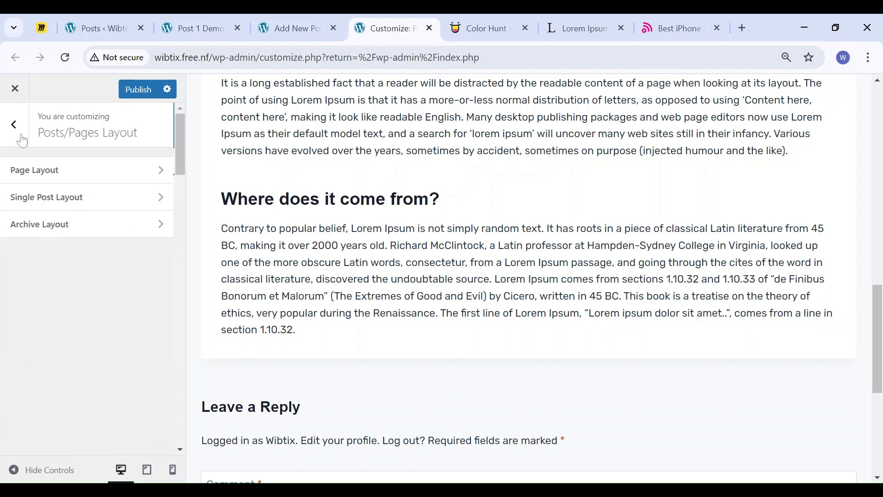
click(47, 235)
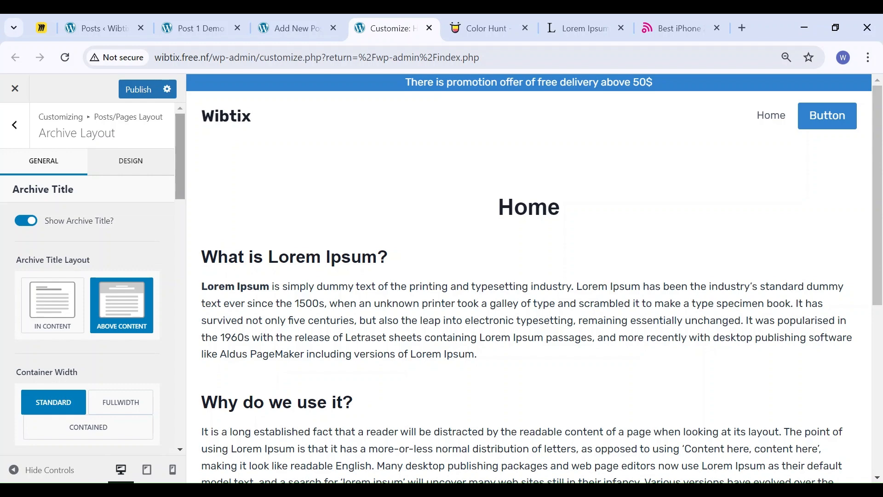
- Add a new page titled Blog in the WordPress admin and publish it
click(118, 20)
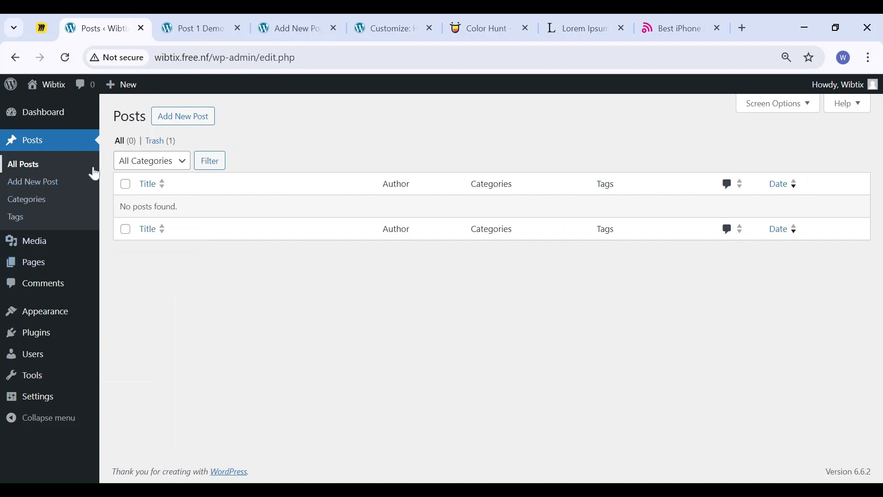
click(34, 275)
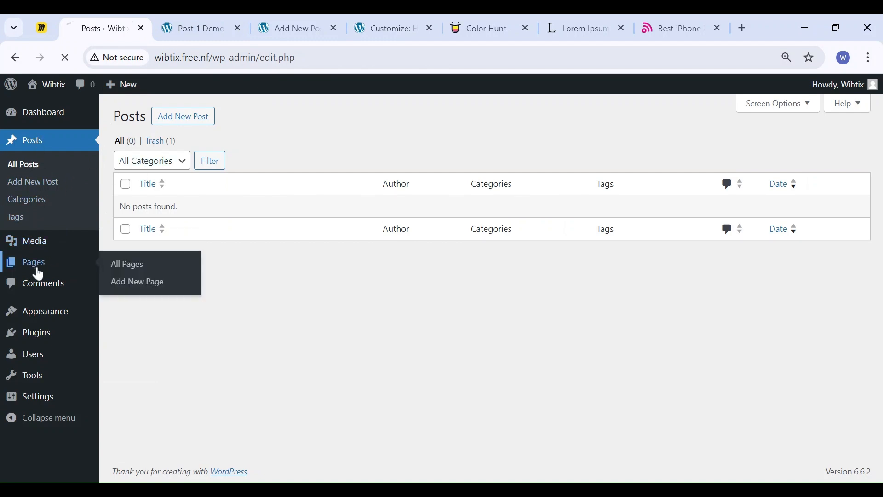
mouse_move(199, 229)
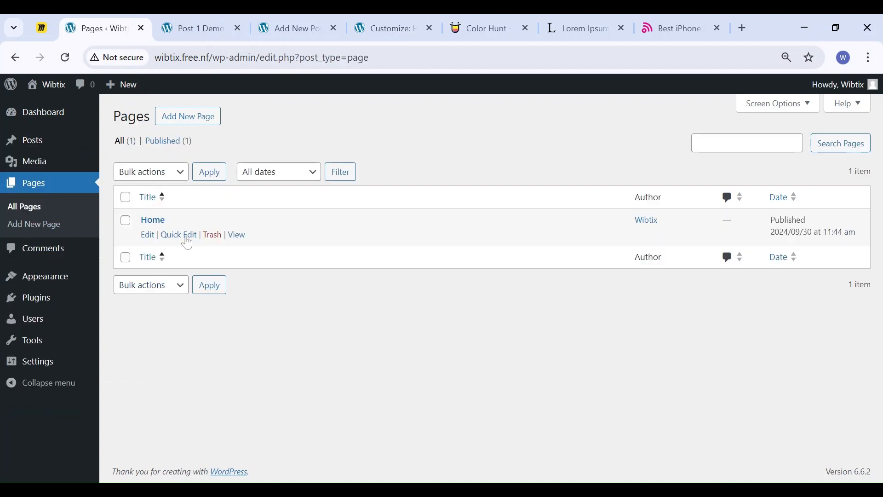
middle_click(187, 118)
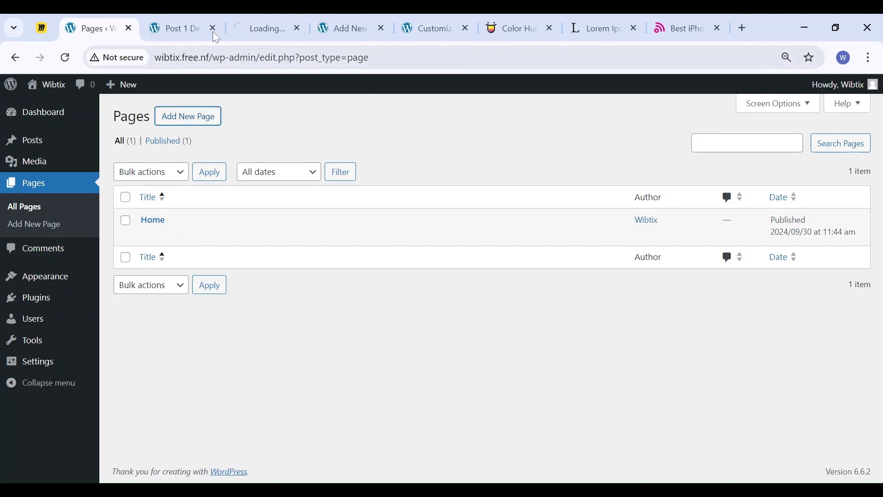
click(268, 21)
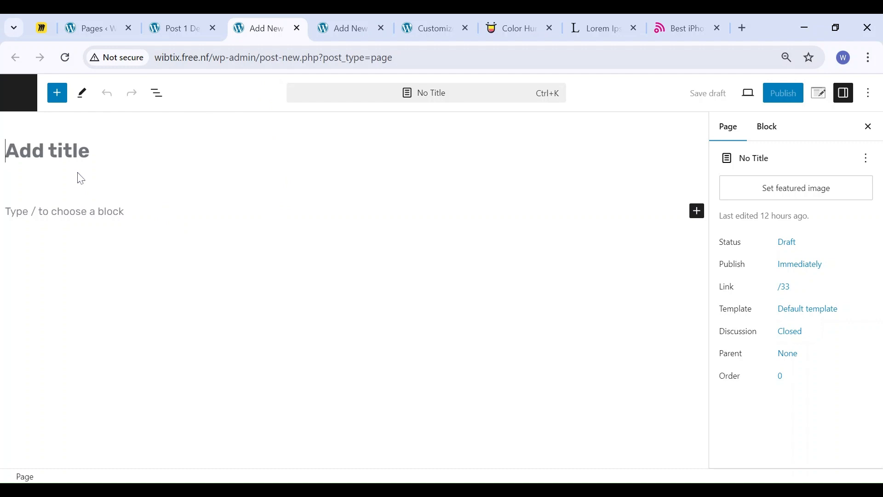
text(Blog)
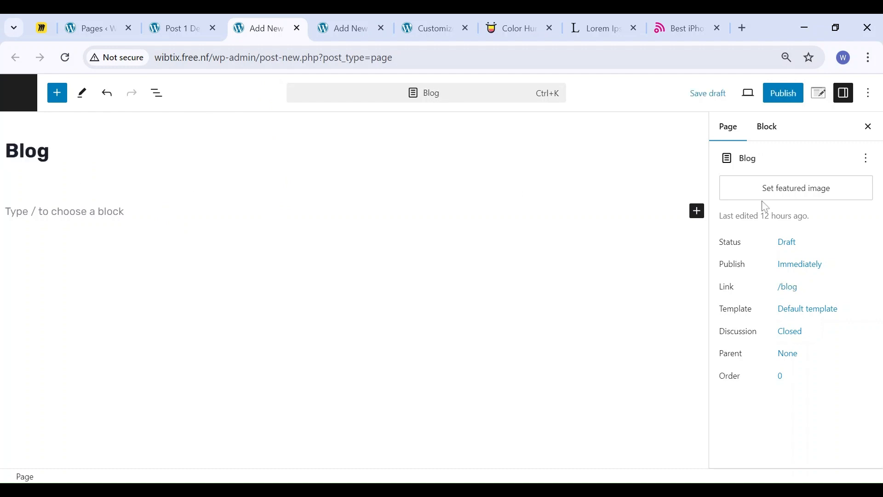
click(784, 95)
click(779, 100)
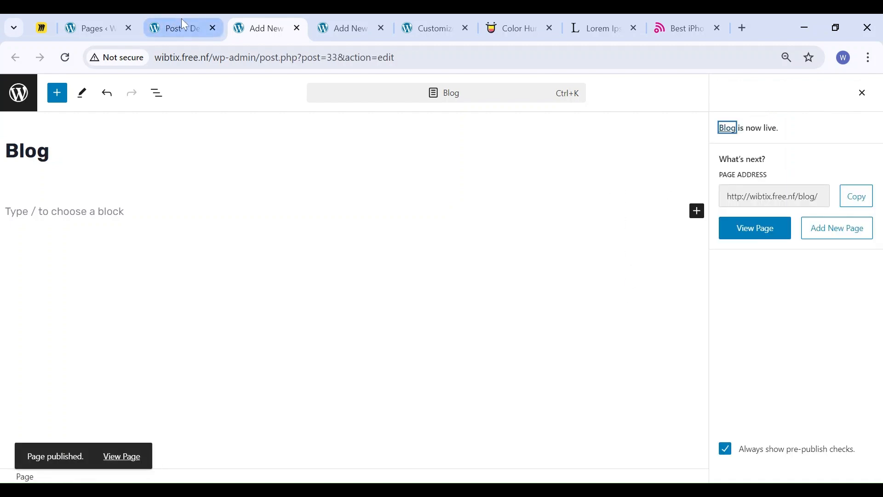
- In the Reading settings, use a static homepage with Home as the homepage and Blog as the posts page, and save the changes
click(114, 27)
click(65, 58)
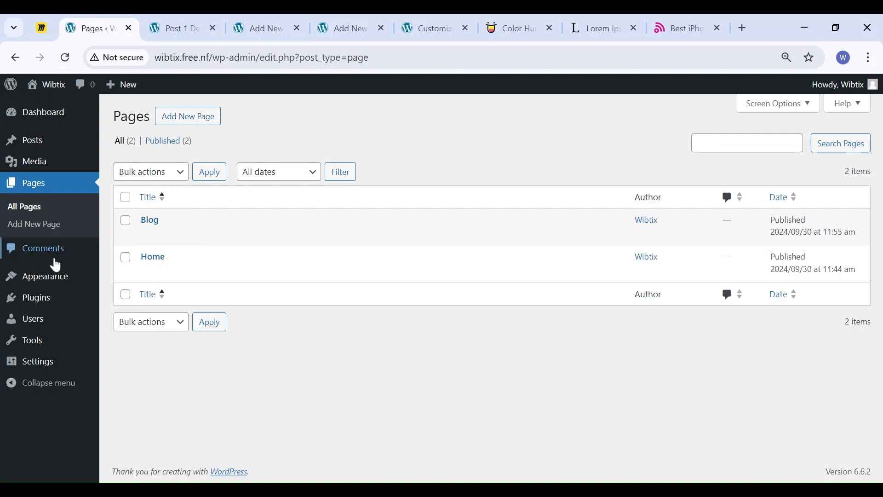
mouse_move(29, 360)
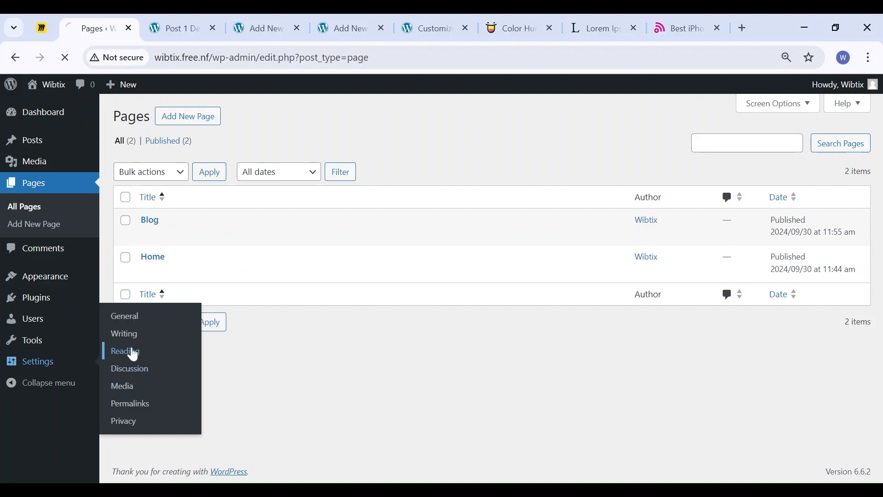
click(256, 170)
click(352, 208)
click(338, 256)
click(349, 237)
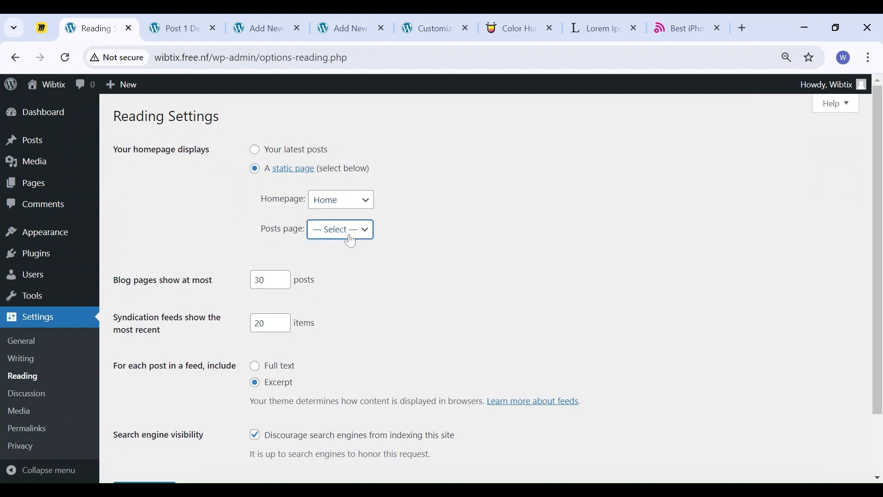
click(347, 243)
scroll(252, 366, down, 3)
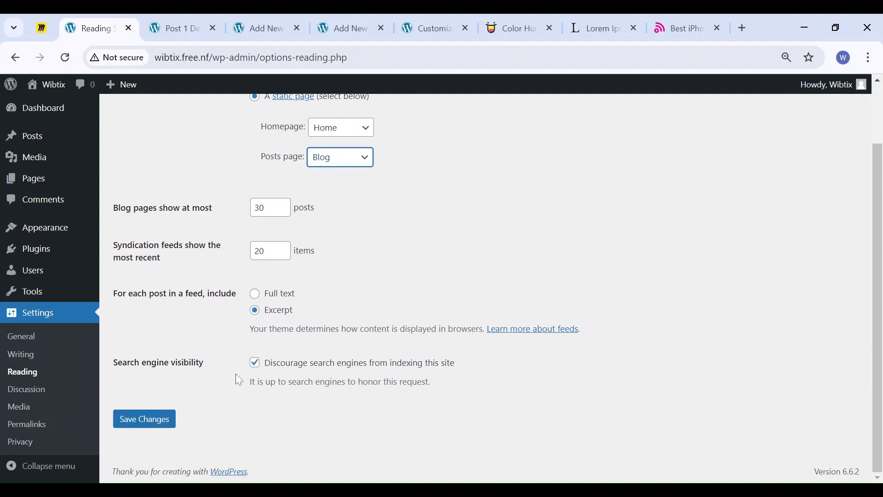
click(156, 424)
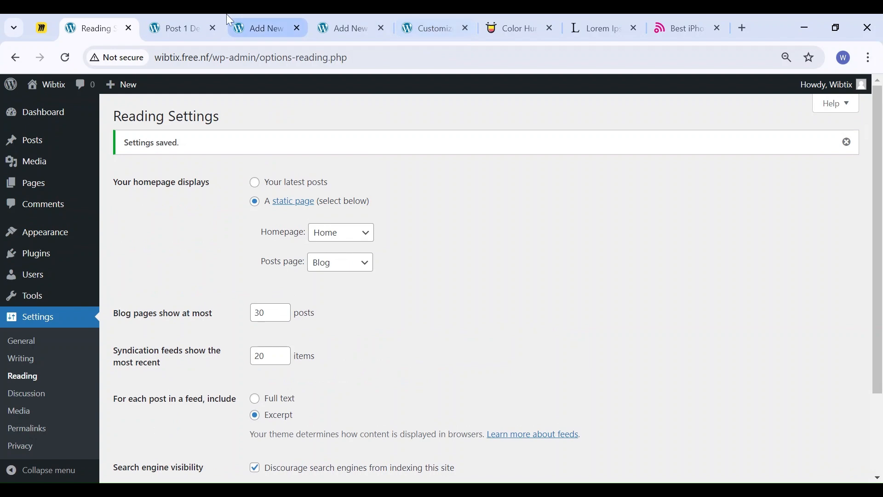
- Open the Blog page on the live site and examine its title area and post listing
click(169, 26)
scroll(265, 168, up, 6)
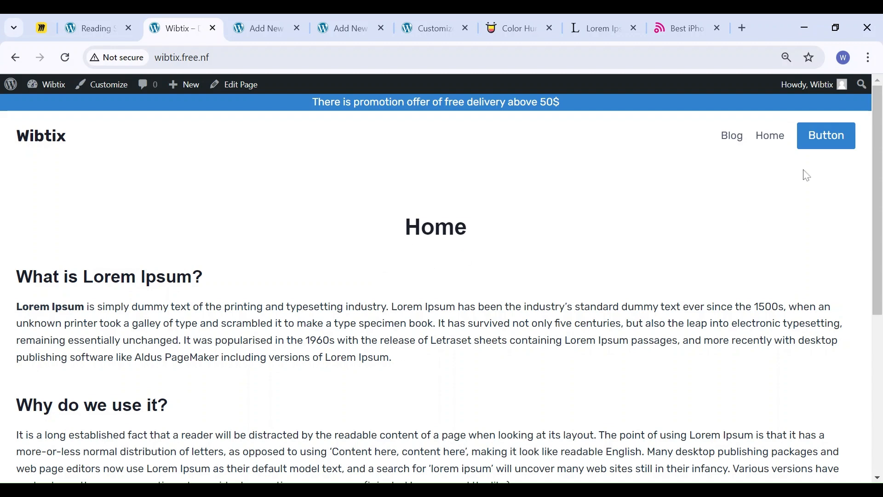
click(732, 145)
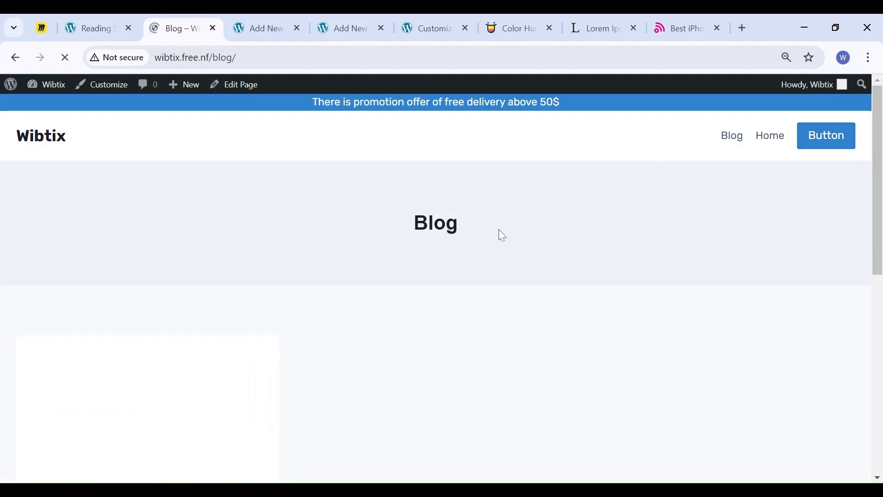
scroll(391, 317, down, 3)
scroll(394, 320, up, 3)
scroll(394, 321, down, 4)
scroll(394, 321, up, 4)
scroll(463, 297, down, 5)
scroll(464, 302, up, 5)
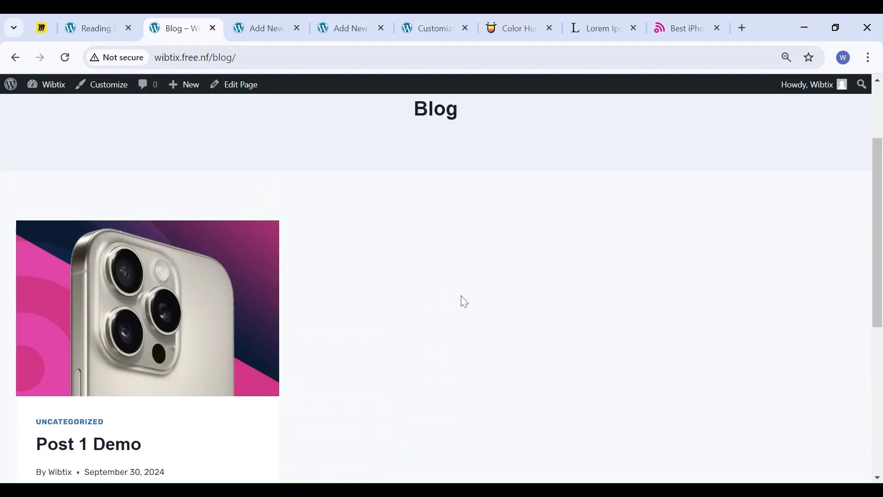
- Return to the theme customizer, refresh the Home preview and load the Blog page in it
click(452, 28)
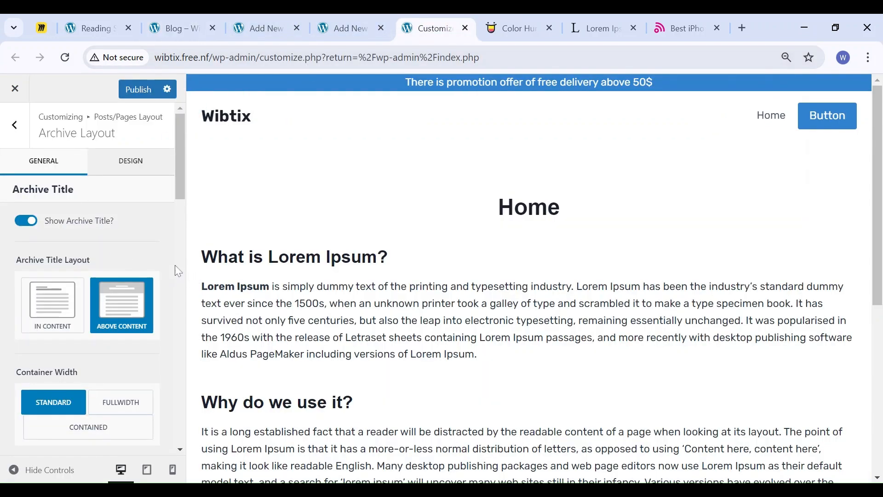
click(774, 121)
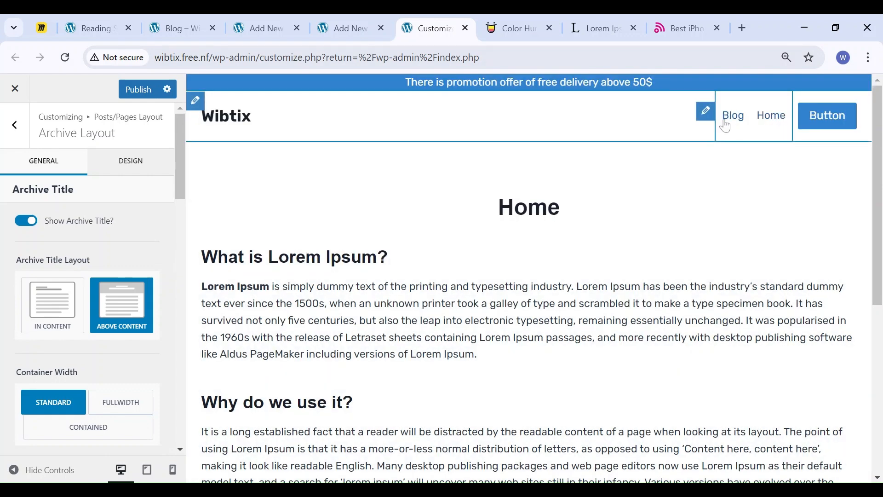
click(739, 123)
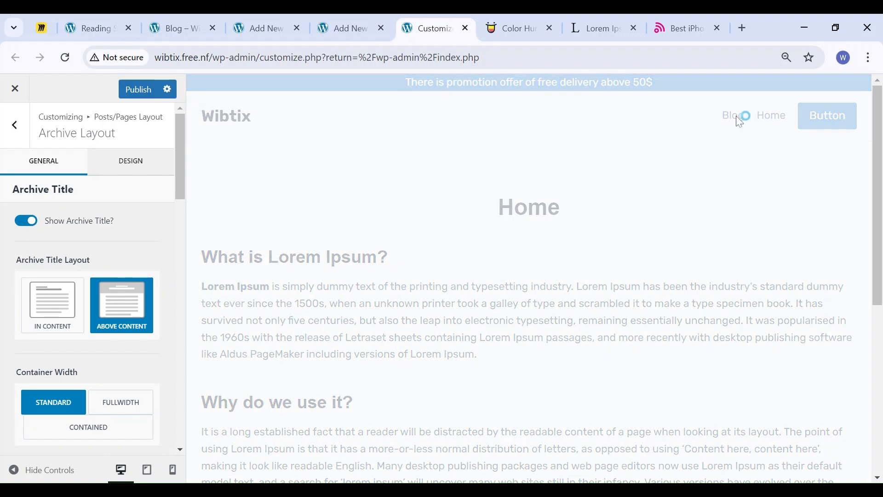
scroll(561, 282, down, 6)
scroll(565, 283, up, 1)
scroll(563, 282, up, 6)
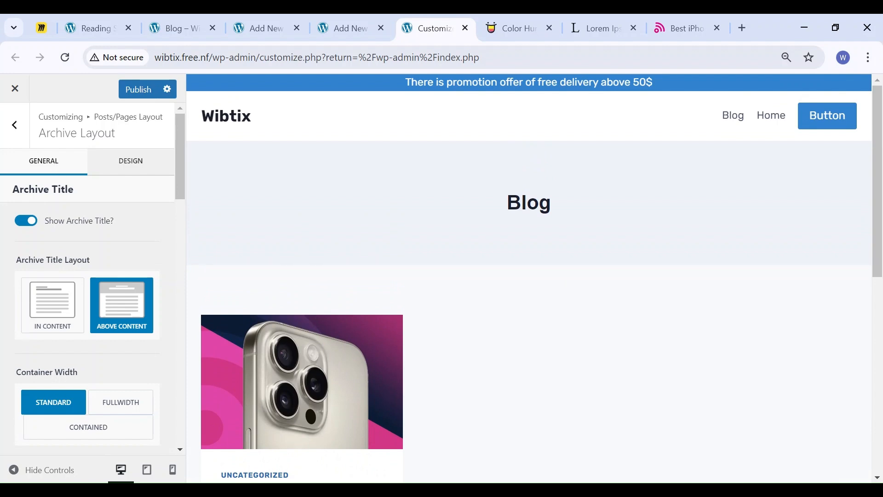
scroll(459, 322, down, 3)
scroll(457, 333, up, 3)
- Try the In Content archive title layout on the Blog page, and set it back to Above Content
click(40, 296)
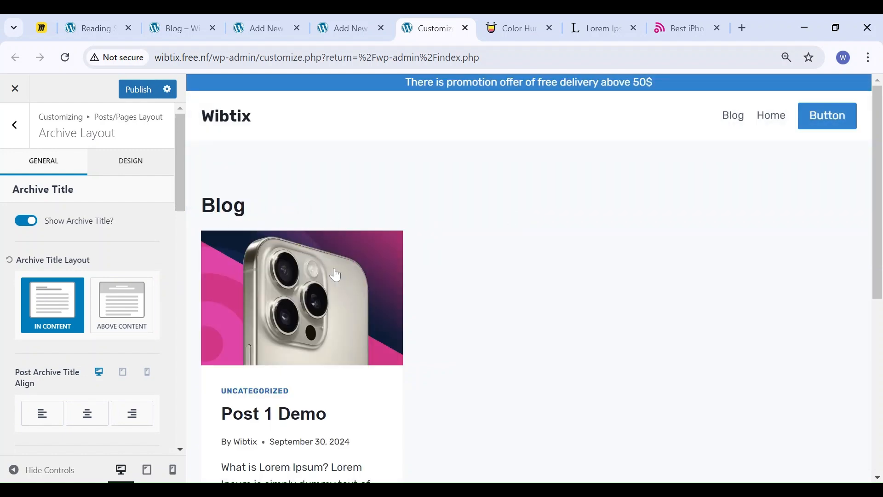
click(122, 301)
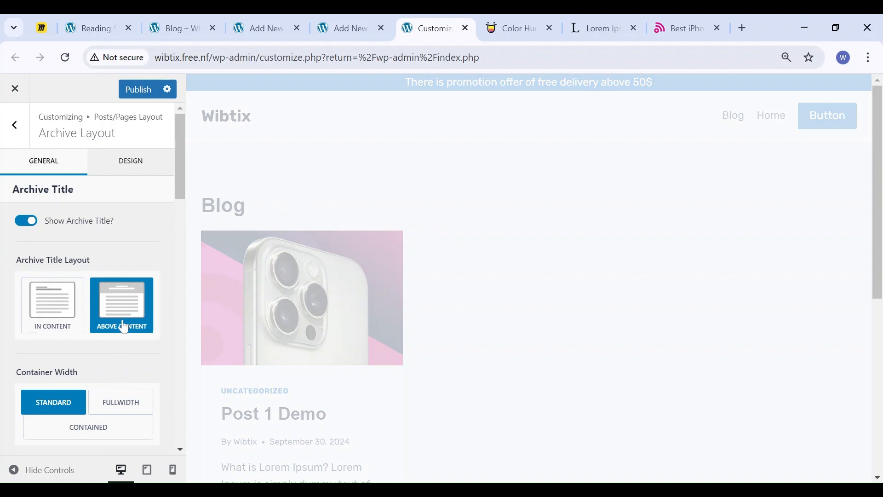
scroll(124, 325, down, 4)
scroll(138, 294, up, 4)
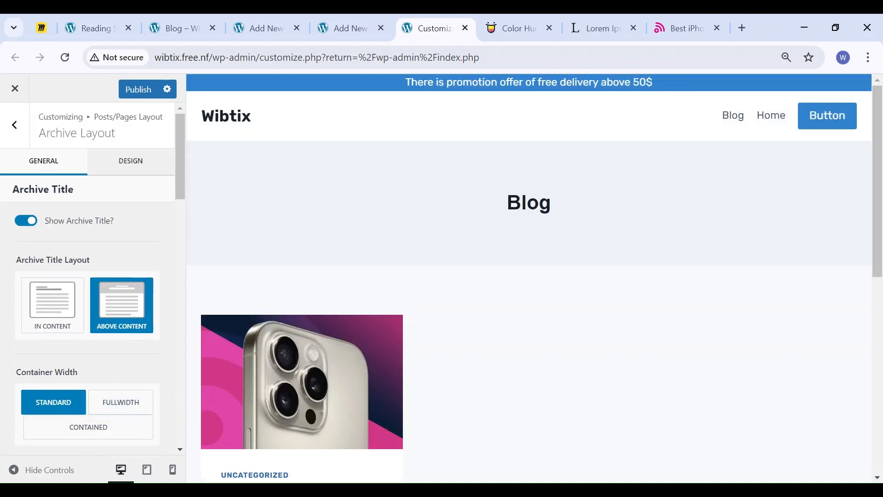
- Try a bright green color for the Archive Title Background in the archive layout design settings, and reset it to the default
click(127, 162)
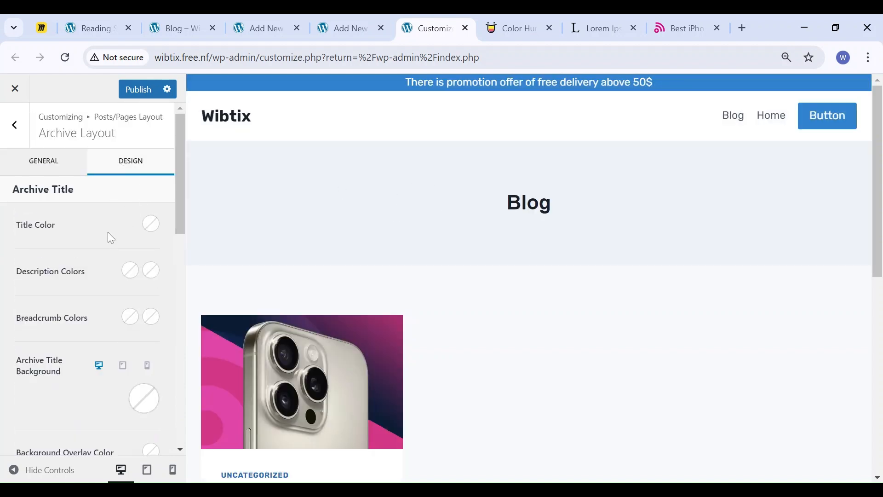
scroll(83, 341, down, 2)
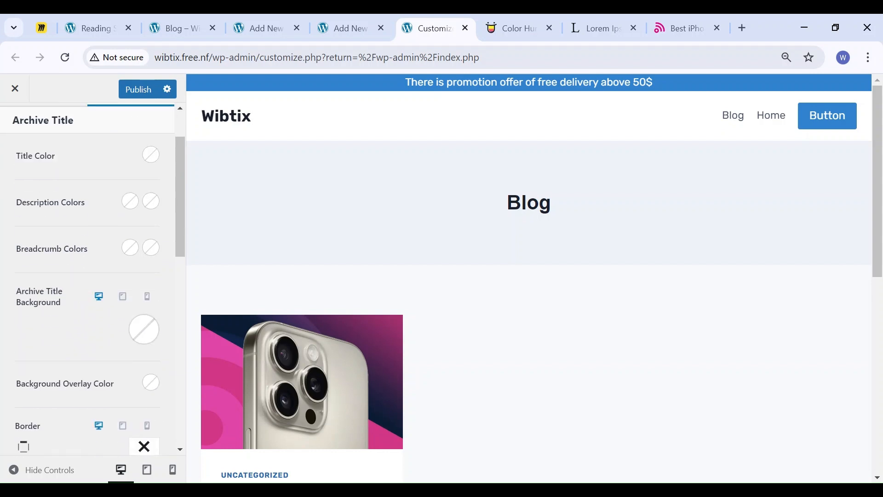
click(144, 329)
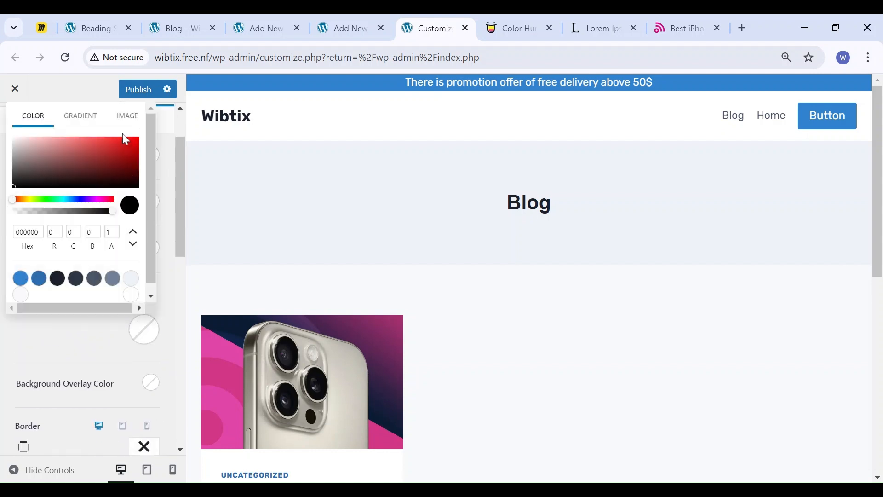
click(131, 124)
click(71, 123)
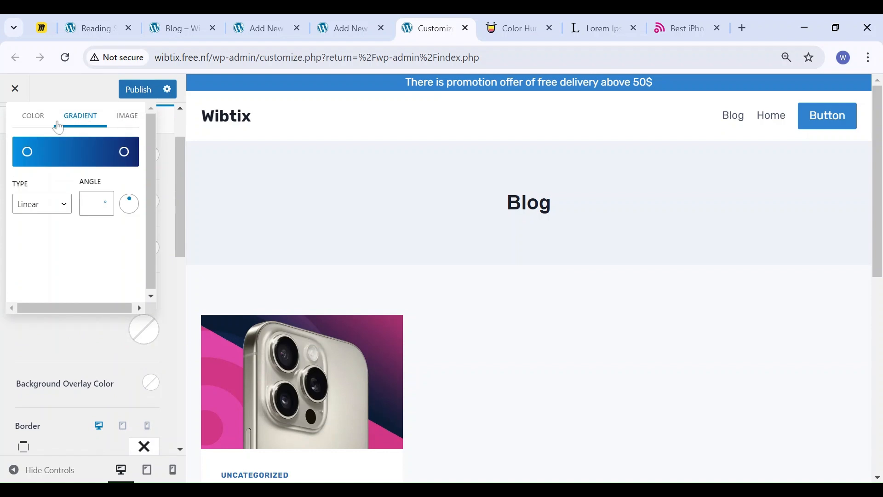
click(39, 123)
click(51, 199)
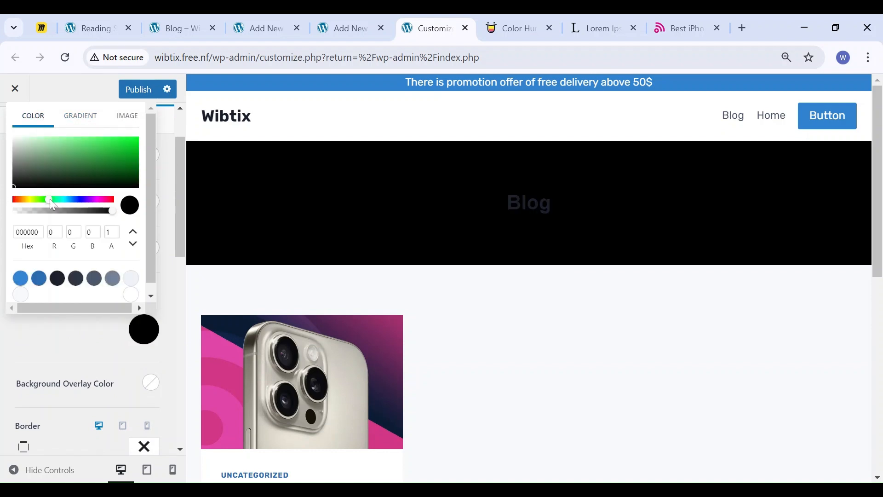
click(96, 152)
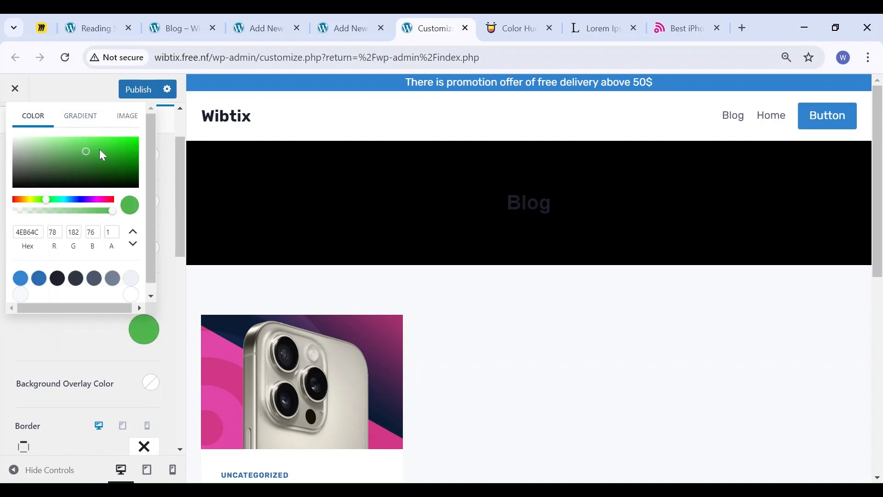
click(92, 330)
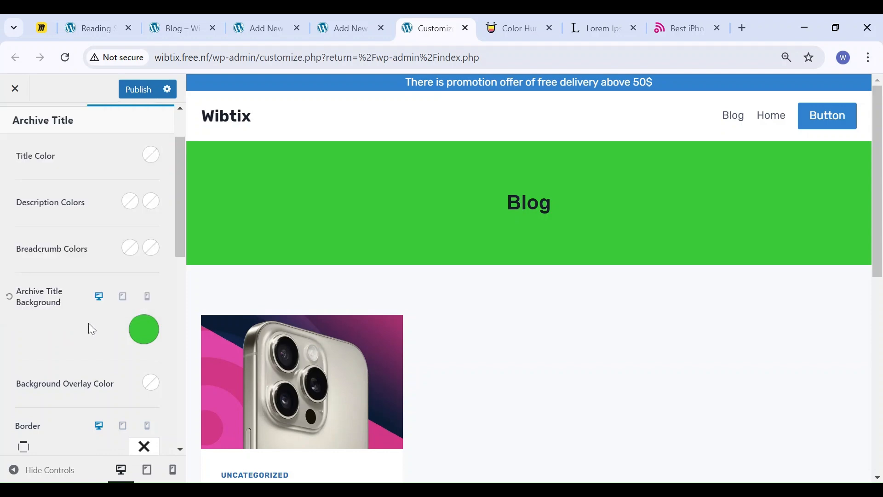
click(9, 297)
- In the general archive layout settings, center the post archive title and set the title container's minimum height to 144 px
scroll(98, 368, down, 12)
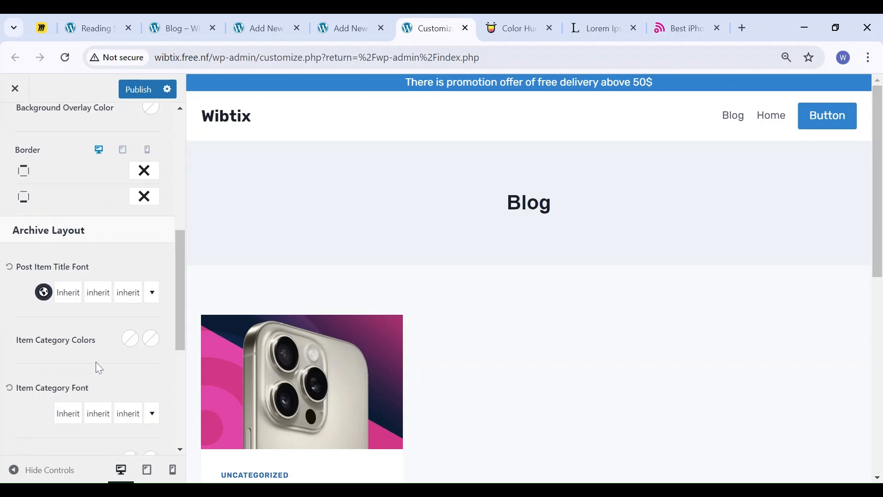
scroll(99, 367, up, 12)
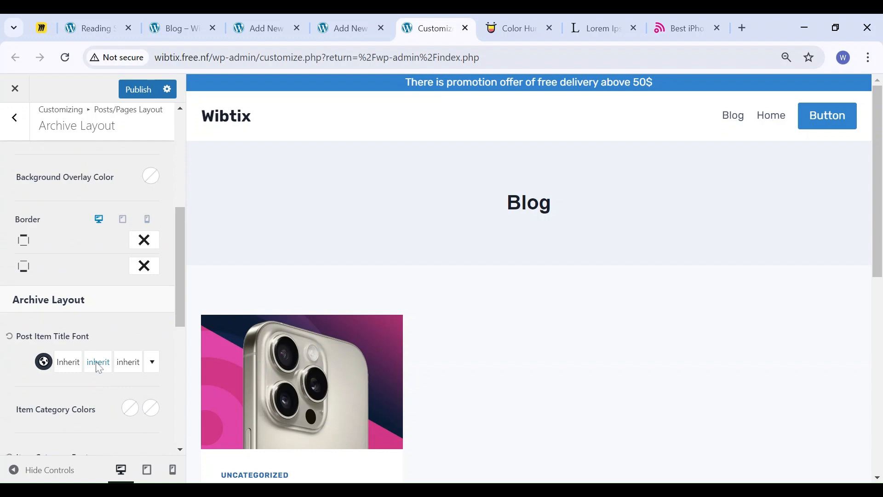
click(17, 138)
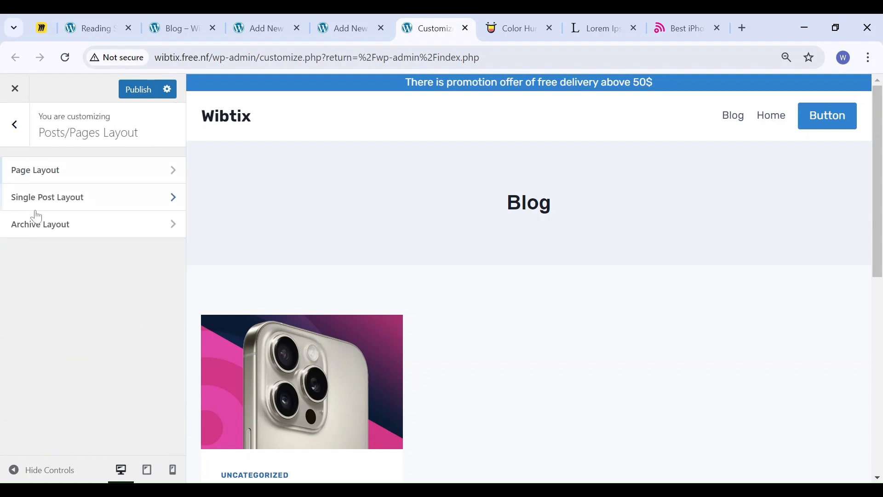
click(79, 235)
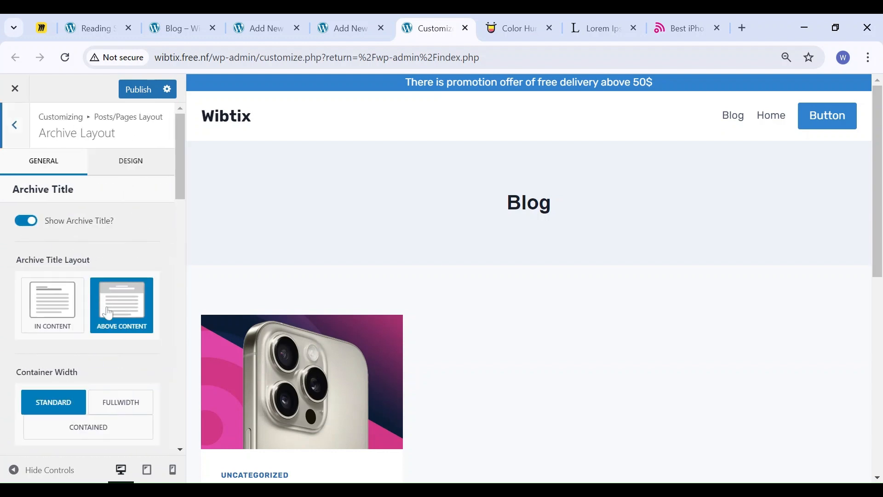
scroll(110, 350, down, 5)
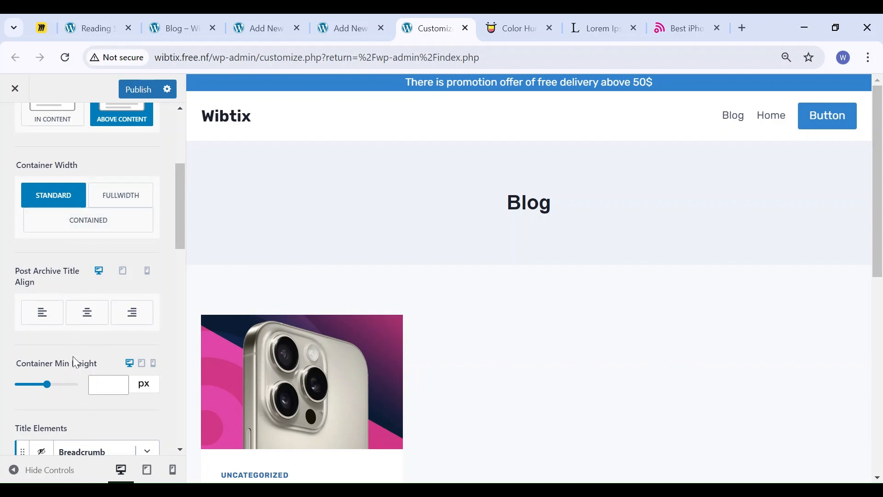
scroll(73, 354, down, 3)
scroll(77, 348, up, 1)
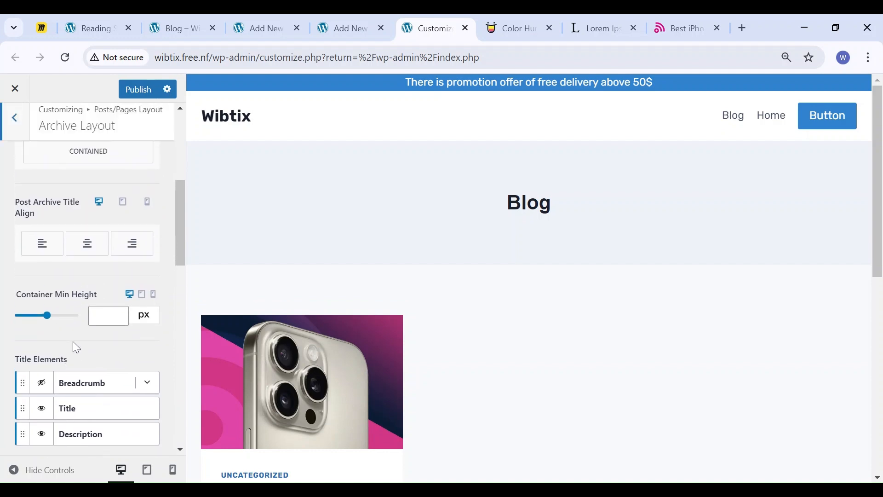
click(38, 250)
click(87, 248)
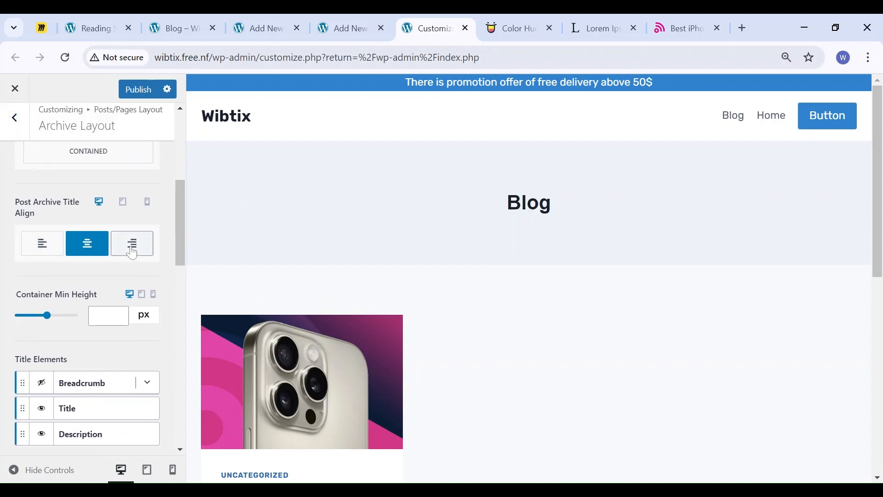
click(131, 253)
click(87, 246)
scroll(65, 328, down, 1)
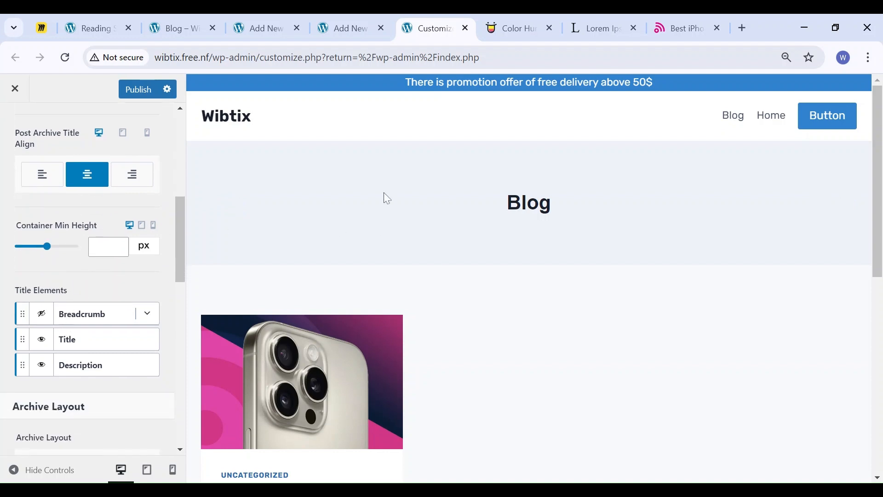
drag(47, 247, 31, 261)
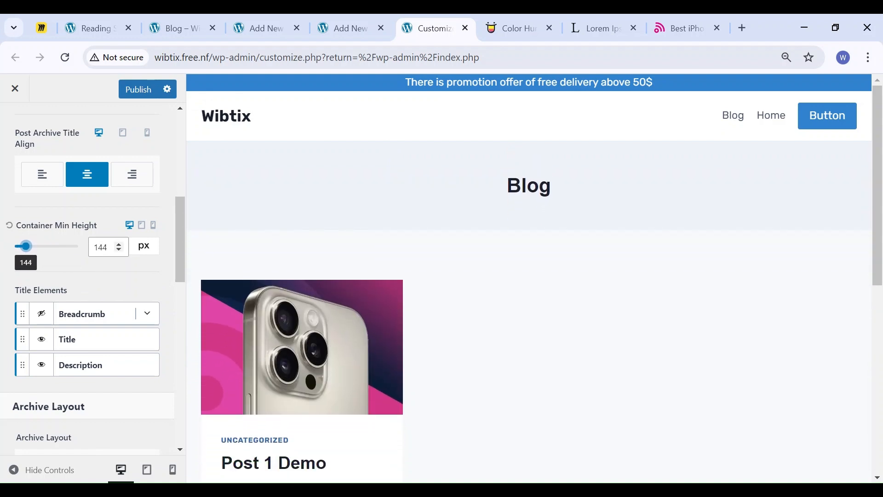
- Show the Breadcrumb among the archive title elements and place the Title above it
scroll(98, 334, down, 2)
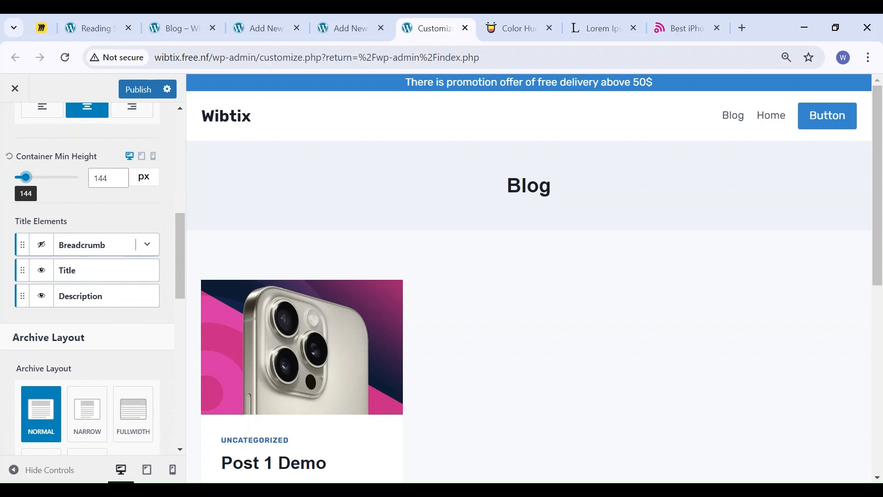
click(41, 245)
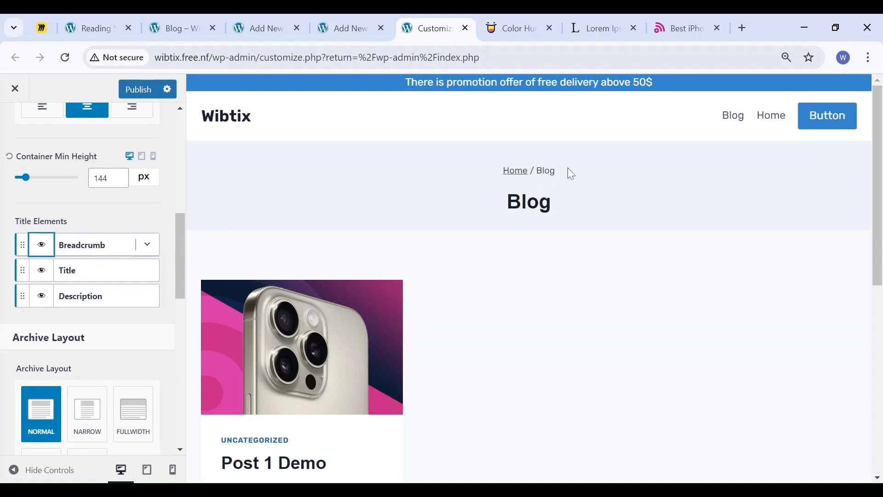
drag(22, 269, 22, 246)
click(42, 301)
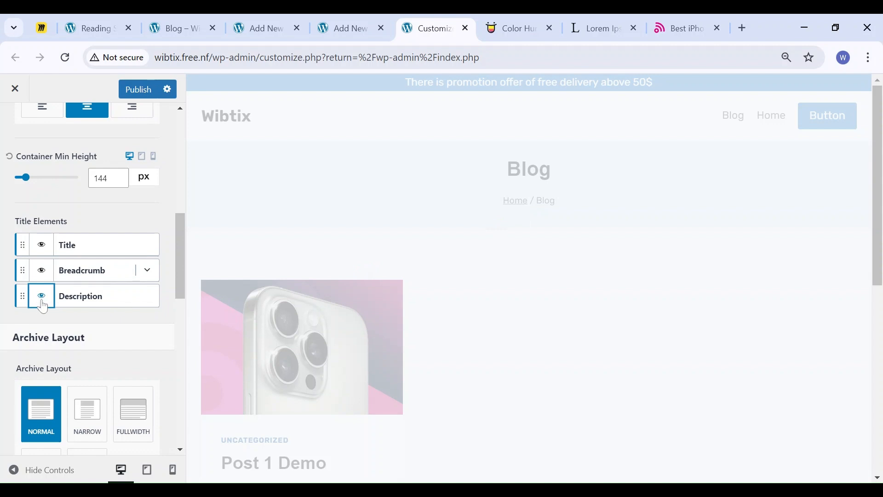
- Try the Unboxed content style and 4 post archive columns, setting them back to Boxed and 3 columns
scroll(148, 338, down, 2)
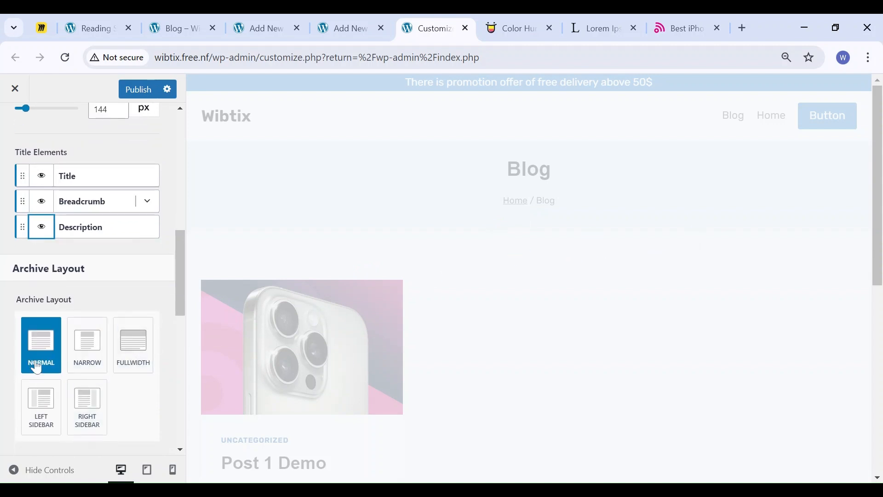
scroll(136, 381, down, 6)
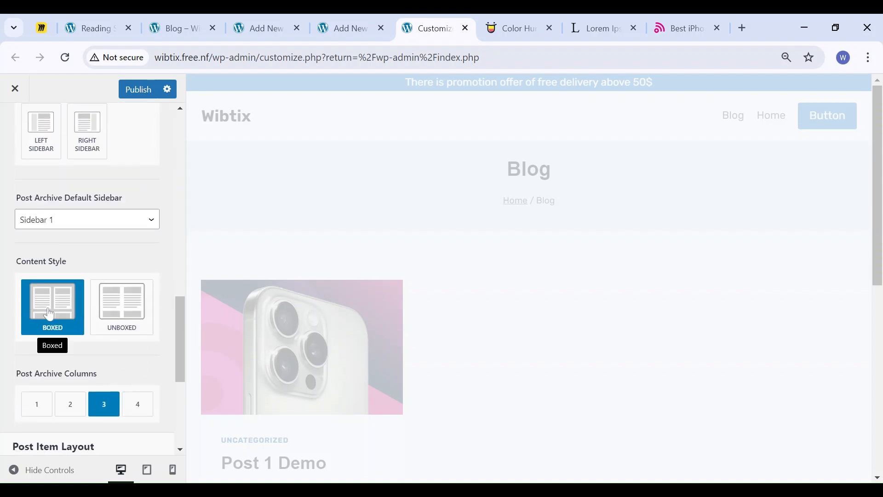
scroll(396, 407, down, 5)
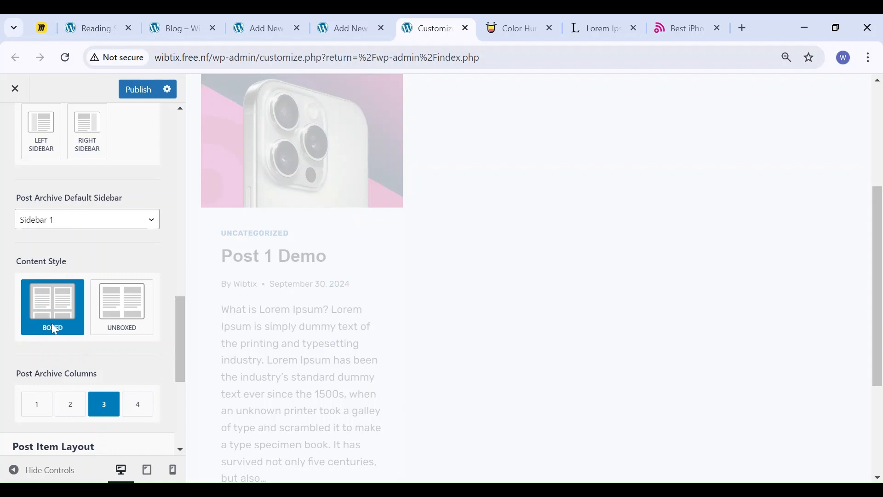
scroll(138, 322, down, 2)
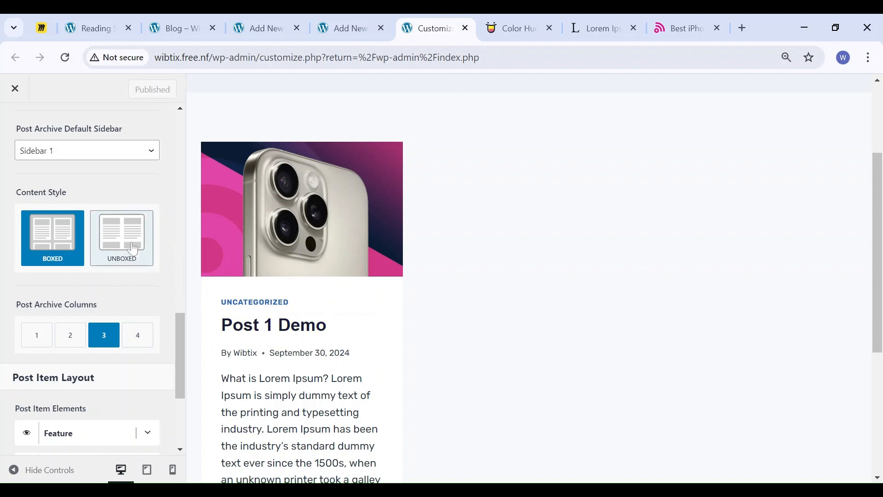
click(146, 250)
click(58, 236)
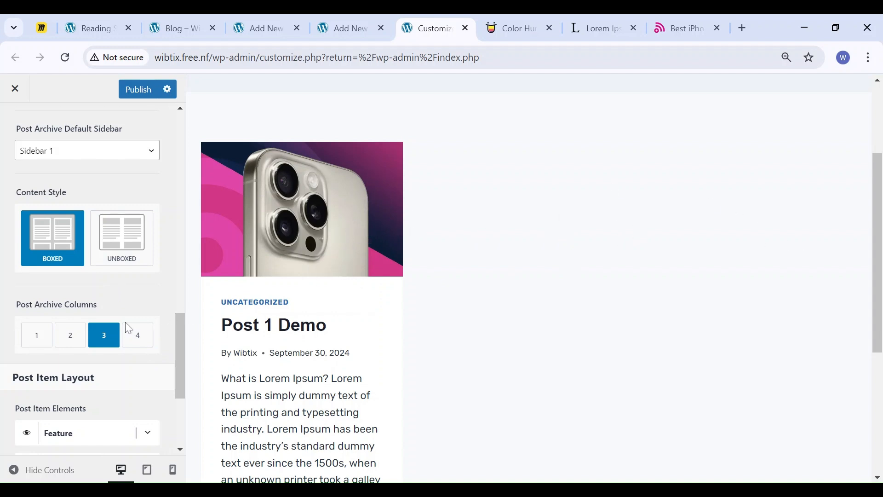
click(138, 337)
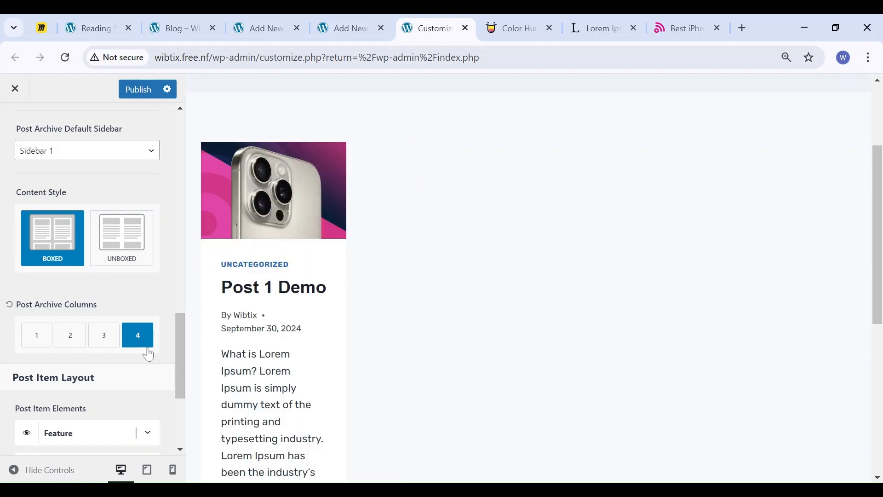
click(108, 337)
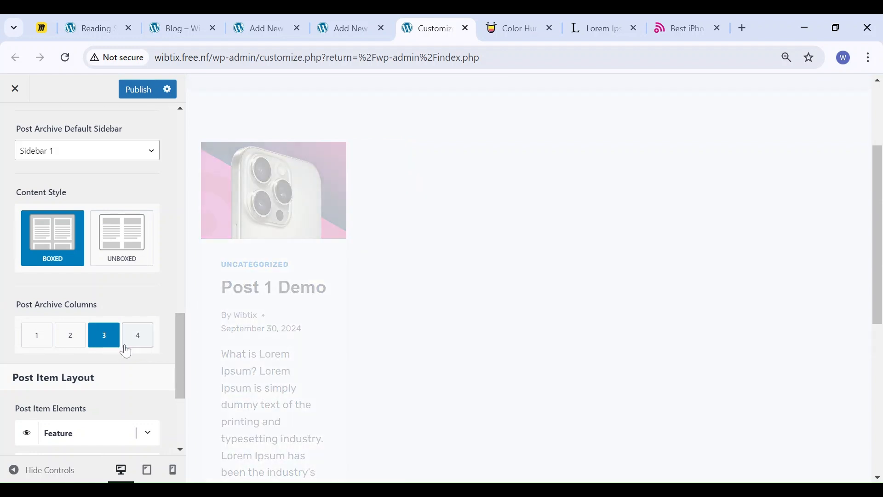
- Try hiding the Categories element of the archive's post items, and show it again
scroll(128, 352, down, 2)
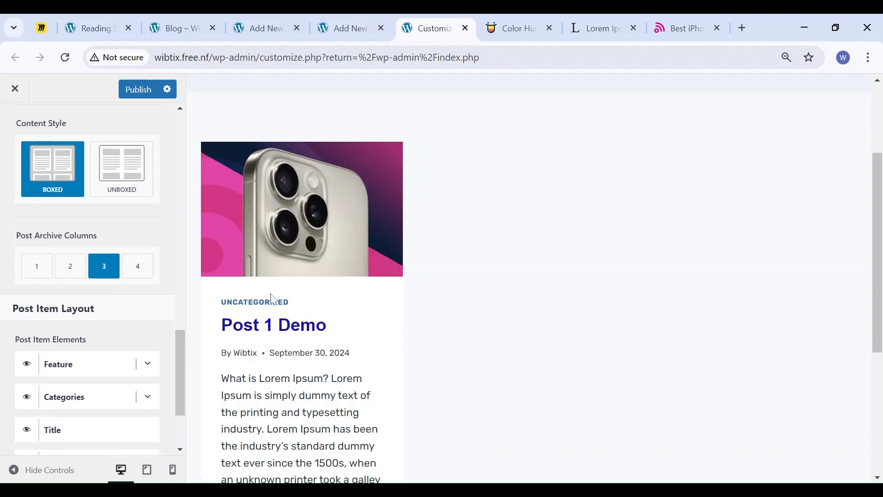
scroll(104, 347, down, 2)
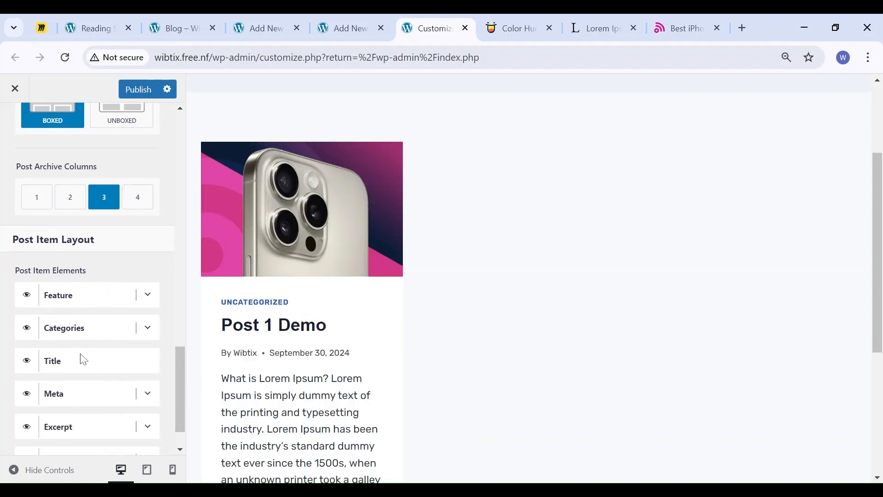
click(27, 330)
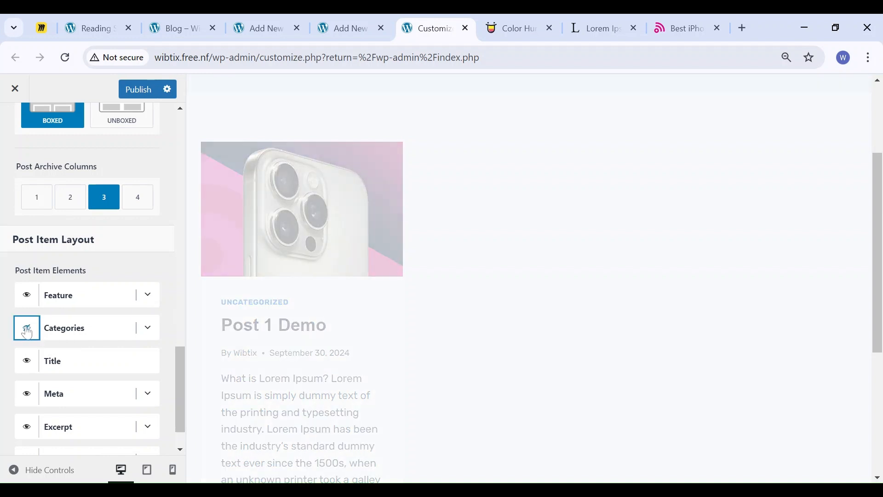
click(26, 329)
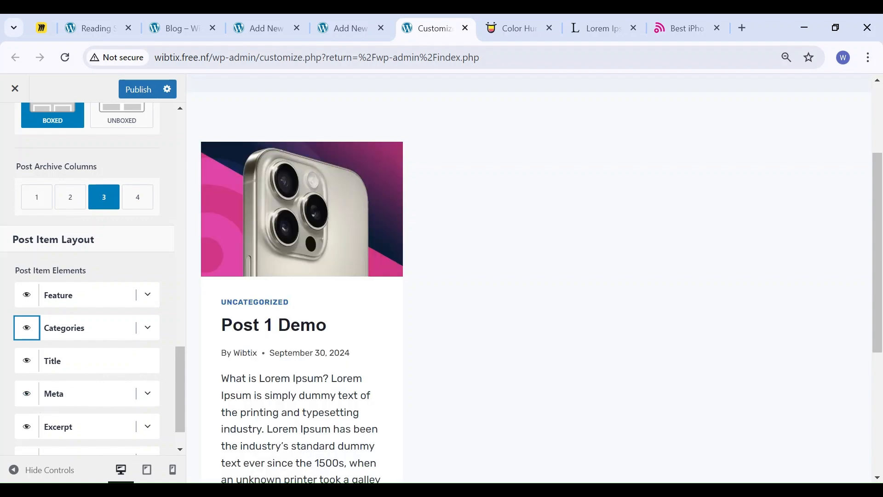
- Hide the Excerpt element in the archive's post items
scroll(313, 384, down, 3)
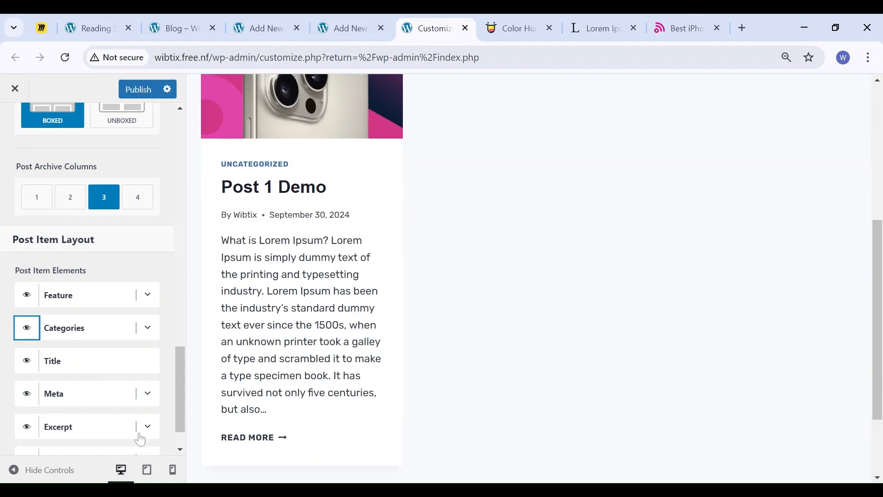
click(26, 431)
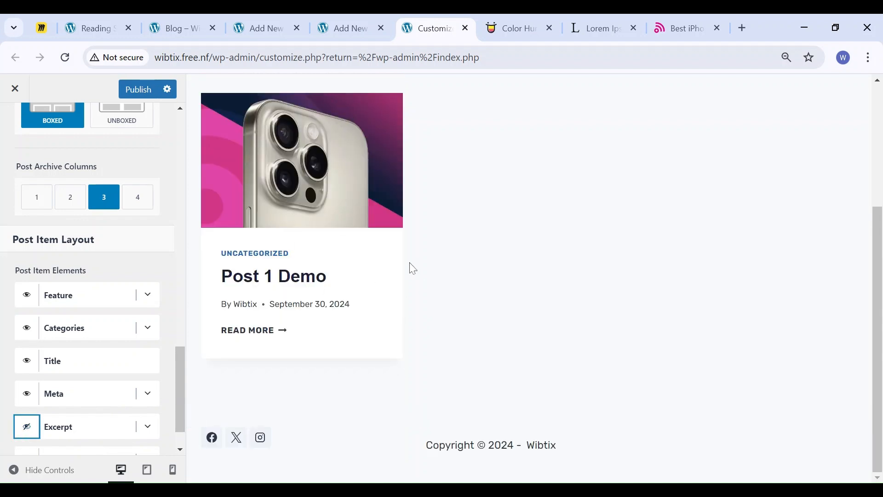
scroll(412, 269, up, 1)
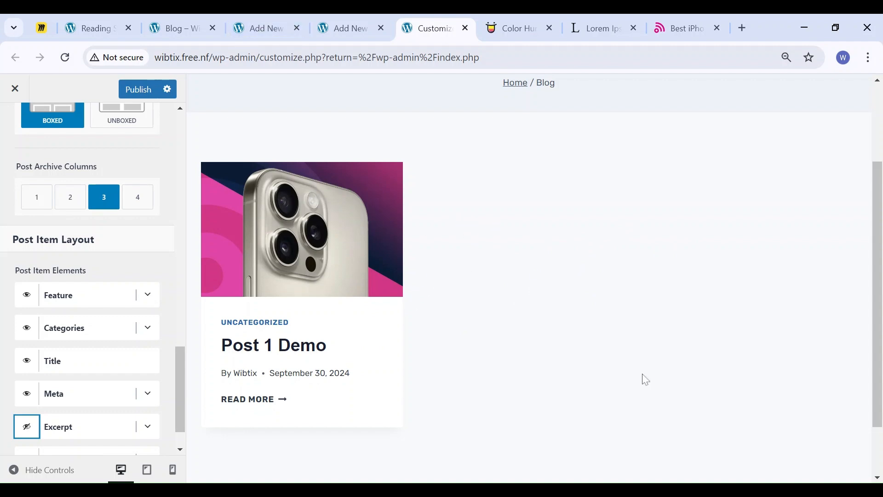
- Close one of the Add New browser tabs and return to the live Blog page
click(162, 22)
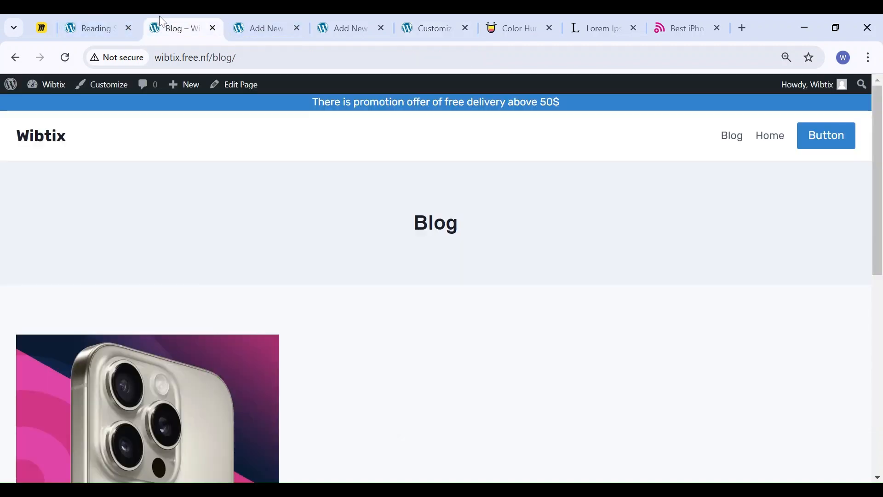
click(252, 30)
click(297, 28)
click(180, 28)
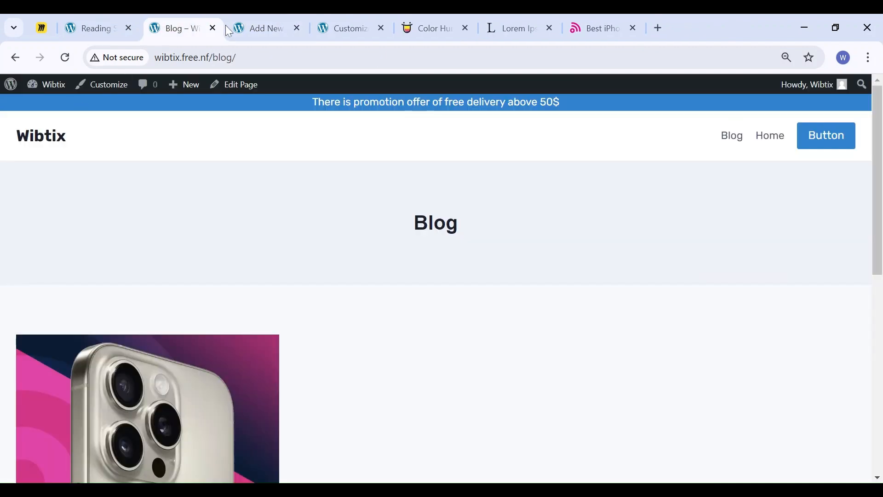
- Create a new post titled "Blog 2 demo" and publish it
click(280, 28)
click(837, 230)
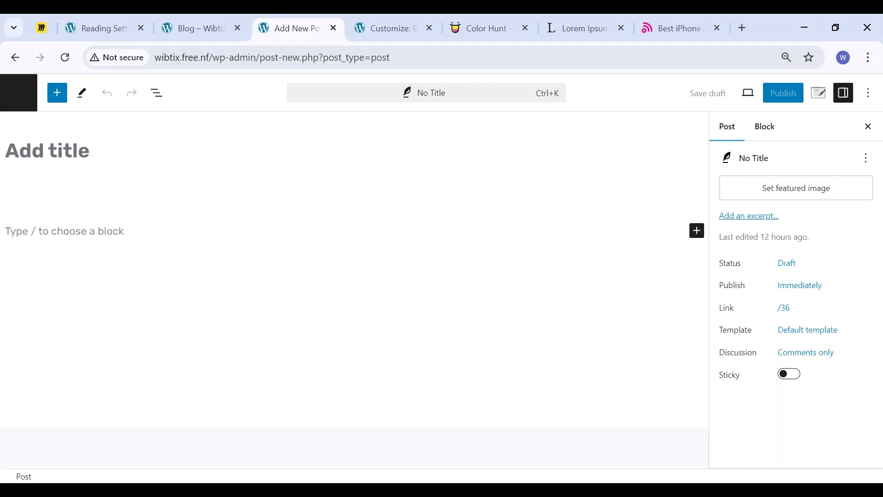
text(Blog 2 demo)
key(Return)
click(783, 93)
click(783, 94)
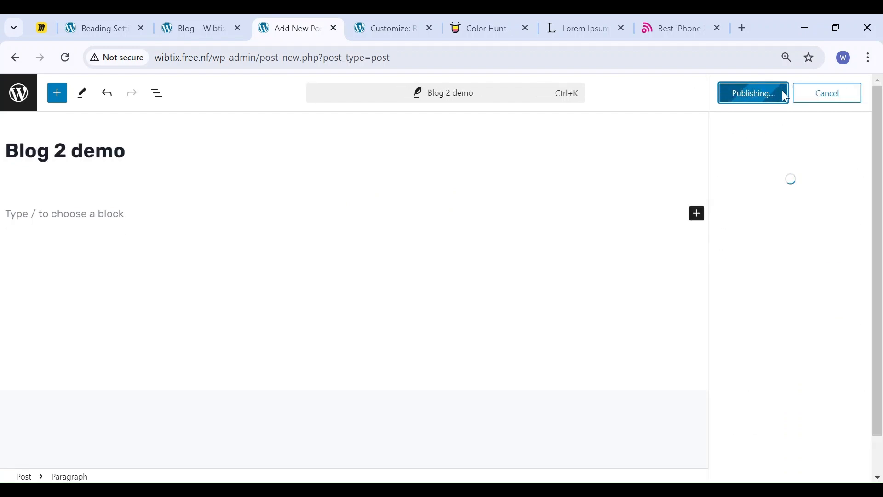
click(862, 93)
- Set the iPhone camera picture from the media library as the post's featured image
click(725, 125)
click(782, 189)
click(782, 445)
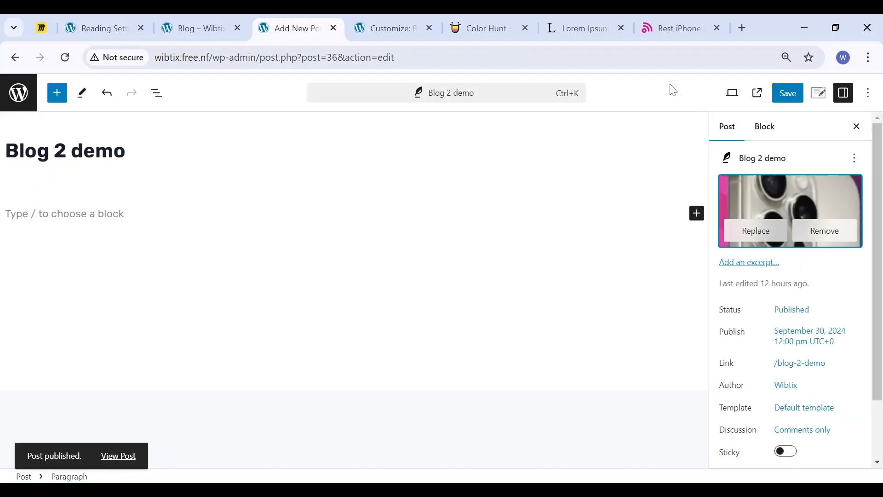
- Open TechRadar's article about the Samsung Galaxy S25 and S26 cameras to find another picture
key(ctrl+9)
click(15, 57)
scroll(460, 226, down, 3)
click(481, 317)
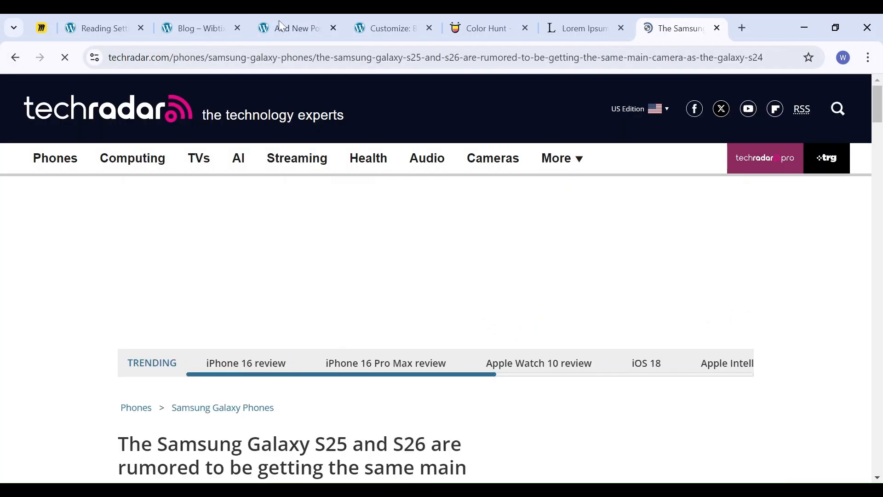
- Upload the article's Samsung phones picture as the featured image of the "Blog 2 demo" post and save the post
click(294, 28)
key(ctrl+9)
scroll(402, 236, down, 8)
drag(349, 276, 368, 257)
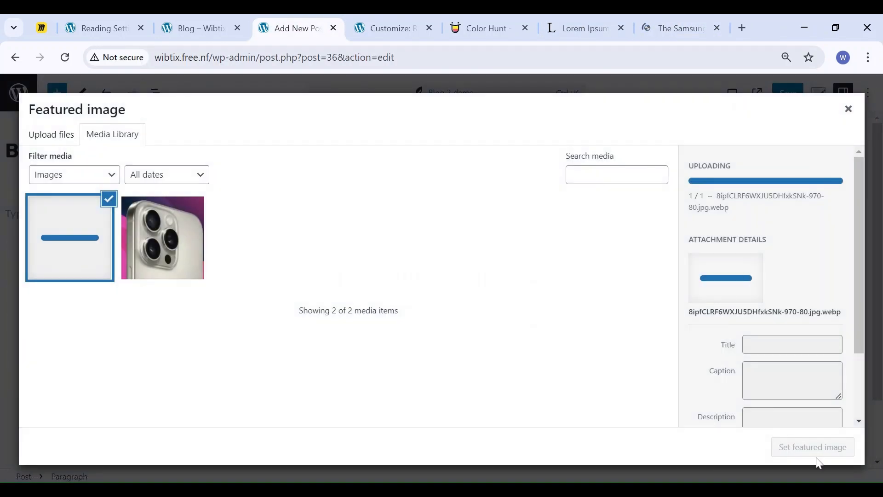
click(812, 445)
click(785, 93)
- Reload the live Blog page, close the finished post editor, and open a new post editor from the Posts list
click(200, 28)
click(65, 57)
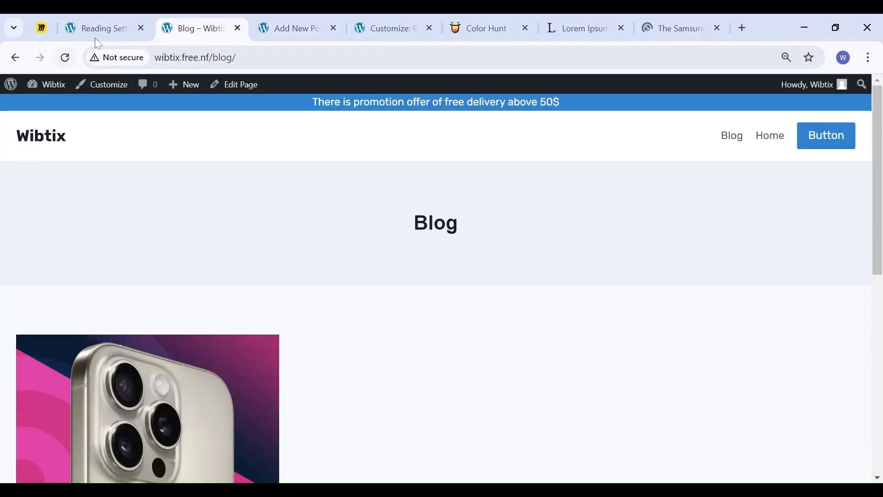
click(105, 28)
click(32, 140)
click(333, 28)
middle_click(198, 118)
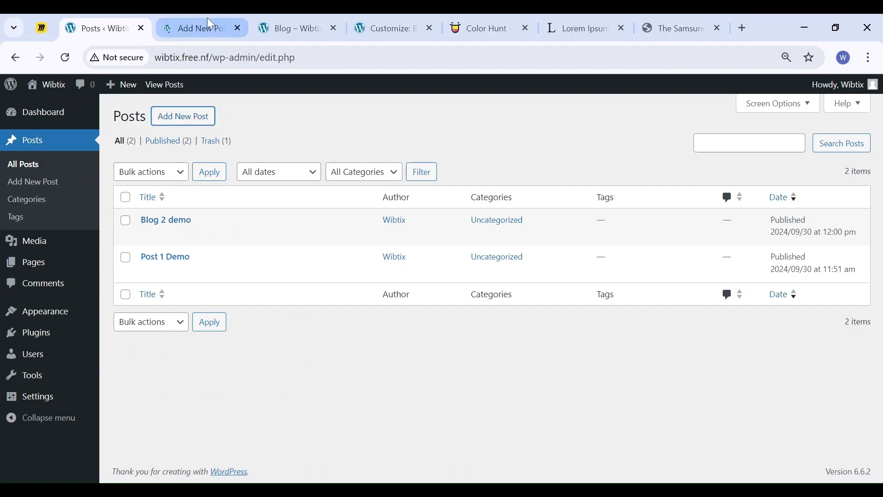
- Title the new post "Blog 3 Demo" and paste the text copied from the Lorem Ipsum page as its content
click(212, 27)
text(log)
key(ctrl+a)
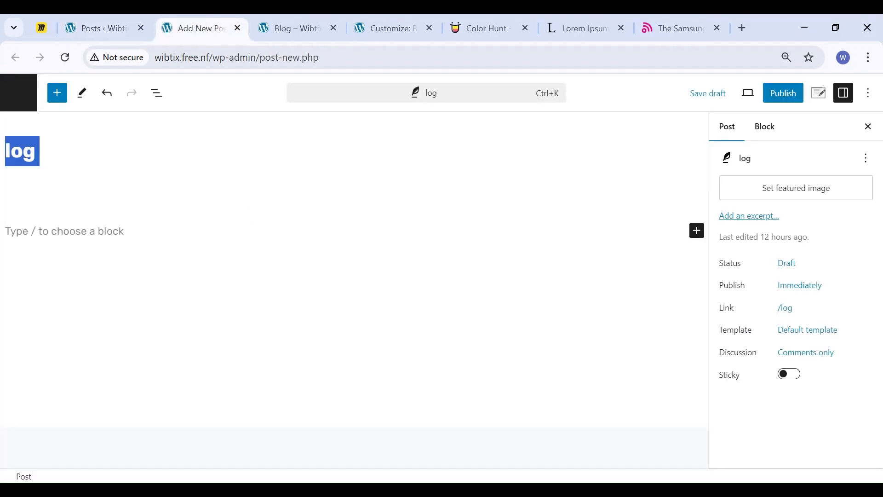
text(Blog 3 Demo)
key(Return)
click(576, 29)
key(ctrl+c)
click(223, 28)
key(ctrl+v)
scroll(350, 290, up, 2)
- Set the iPhone camera picture from the media library as the featured image of "Blog 3 Demo" and publish the post
click(727, 127)
click(790, 185)
click(162, 238)
click(812, 446)
click(783, 93)
click(754, 93)
- Check the new posts on the live Blog page and close the finished post editor
click(290, 28)
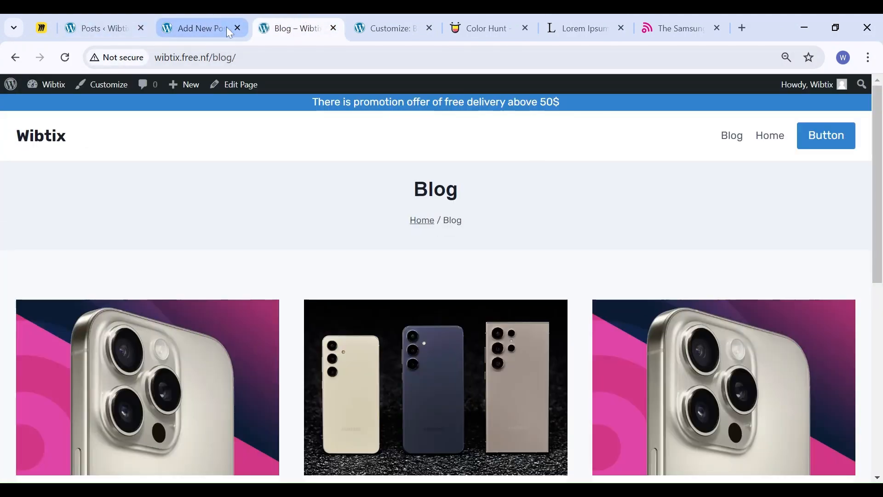
click(237, 28)
scroll(364, 184, down, 4)
- Start another new post from the Posts list and title it "Blog 4 demo"
click(101, 28)
middle_click(179, 117)
click(187, 21)
text(Blog 4)
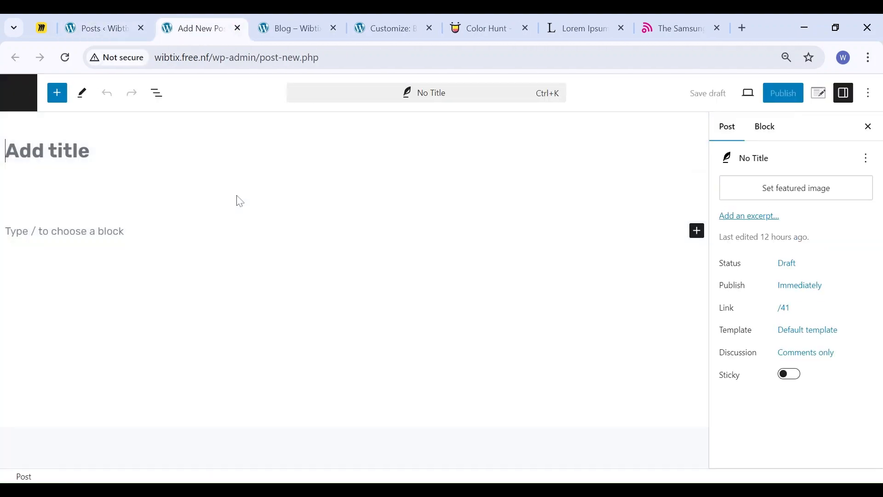
text( demo)
- Upload the picture of a hand-held iPhone as the featured image of "Blog 4 demo" and publish the post
click(787, 193)
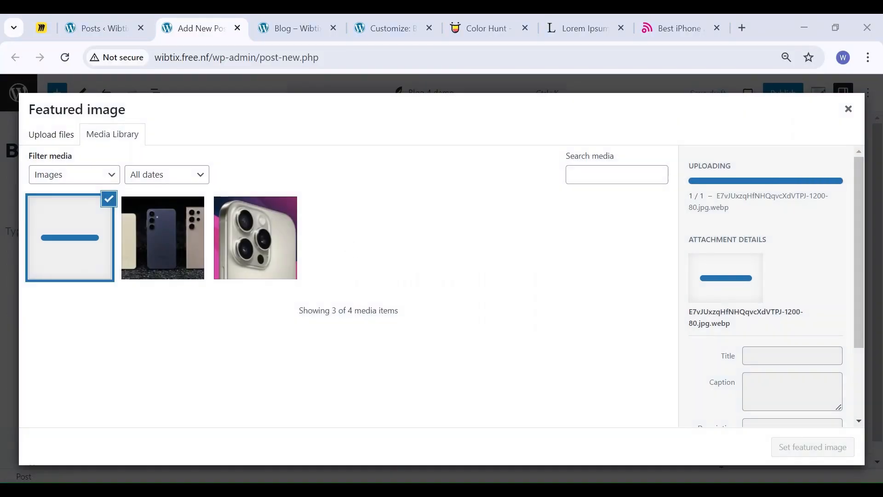
click(787, 444)
click(783, 93)
click(752, 92)
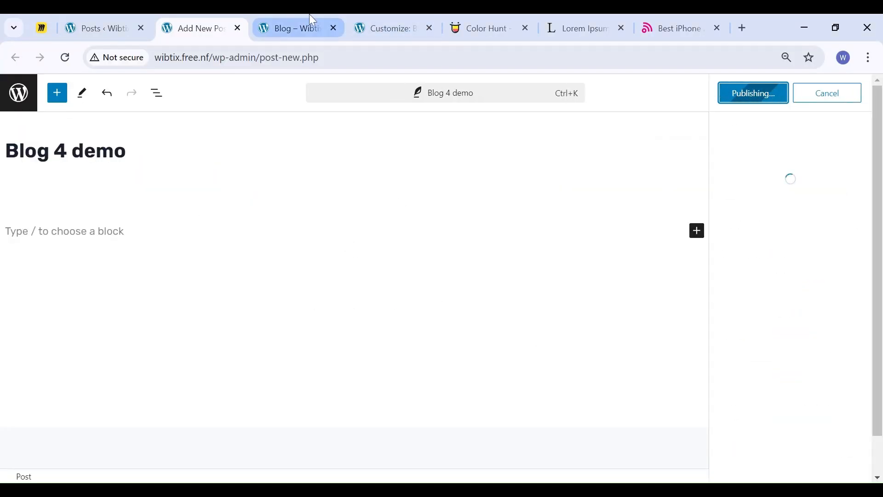
- Return to the theme customizer, publish the pending archive layout changes, and reload it
click(392, 28)
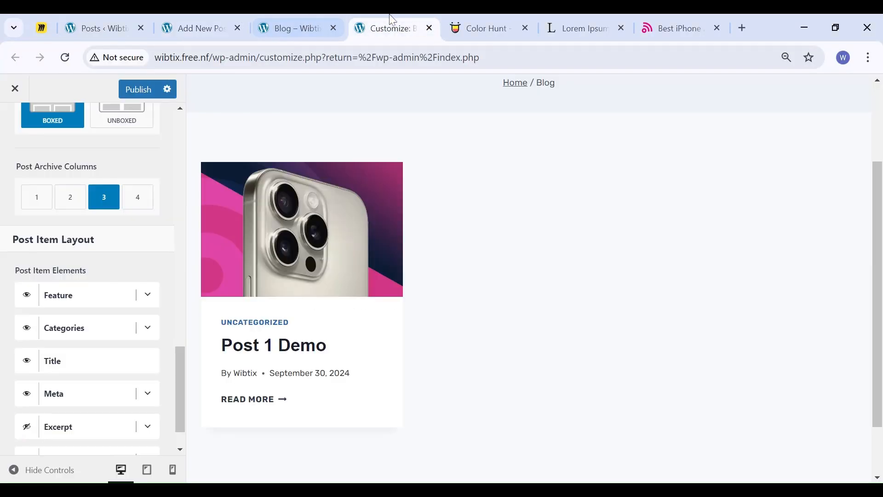
click(65, 58)
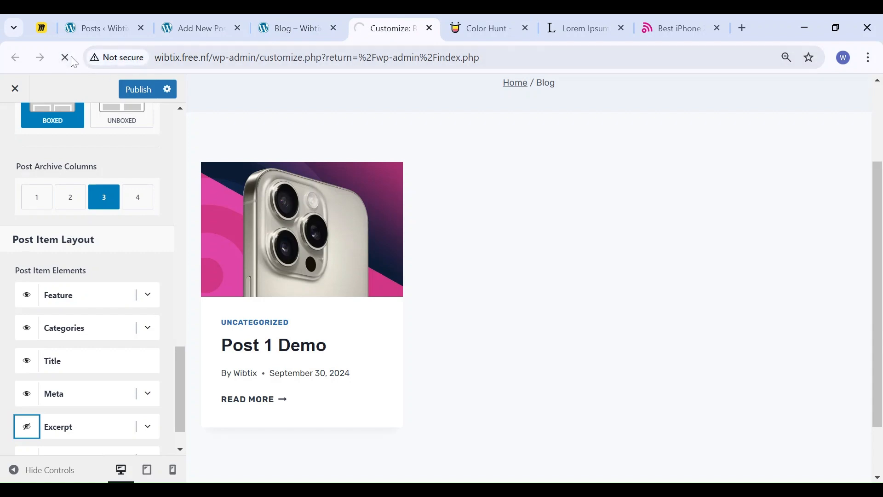
click(127, 91)
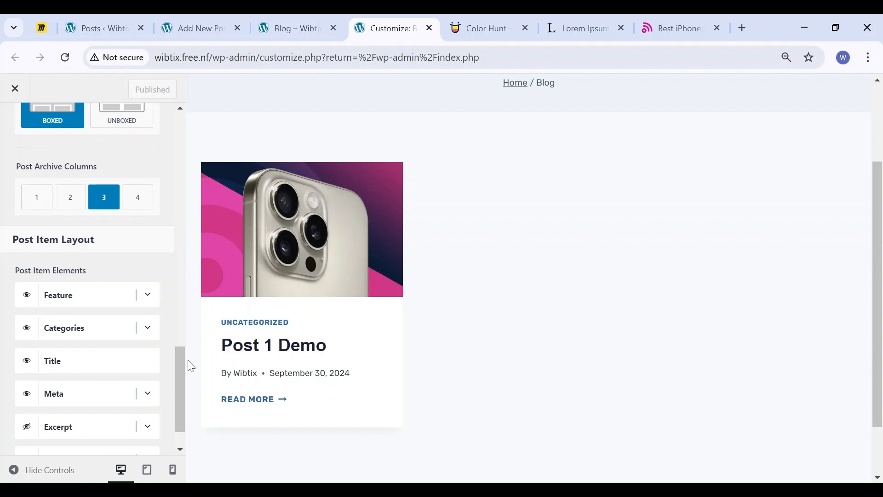
click(65, 57)
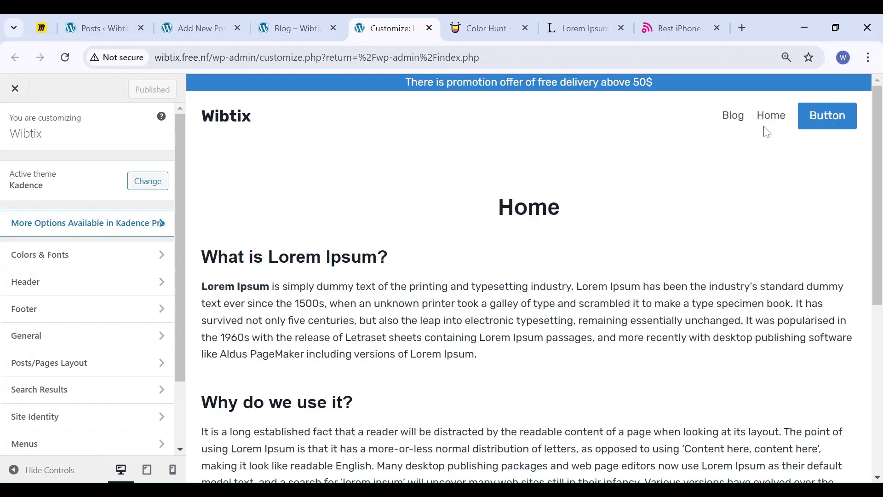
- Open the Blog page in the customizer preview and look over the three-column grid of posts
click(735, 116)
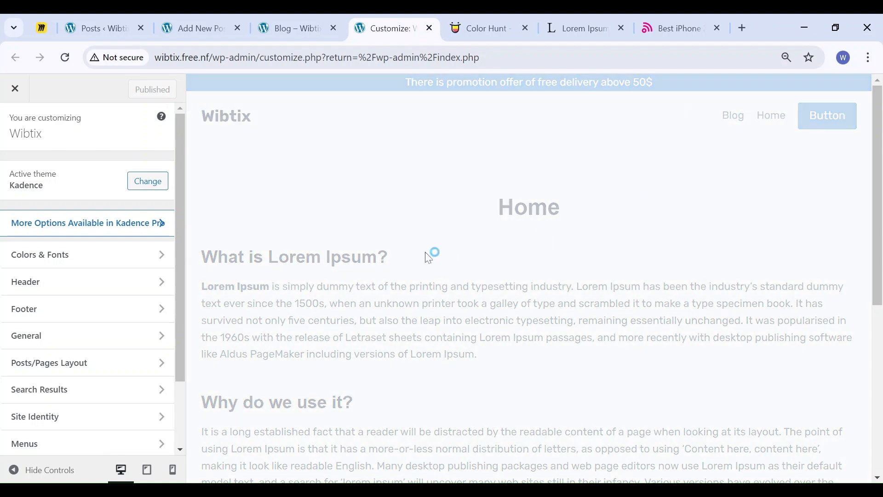
scroll(551, 348, down, 7)
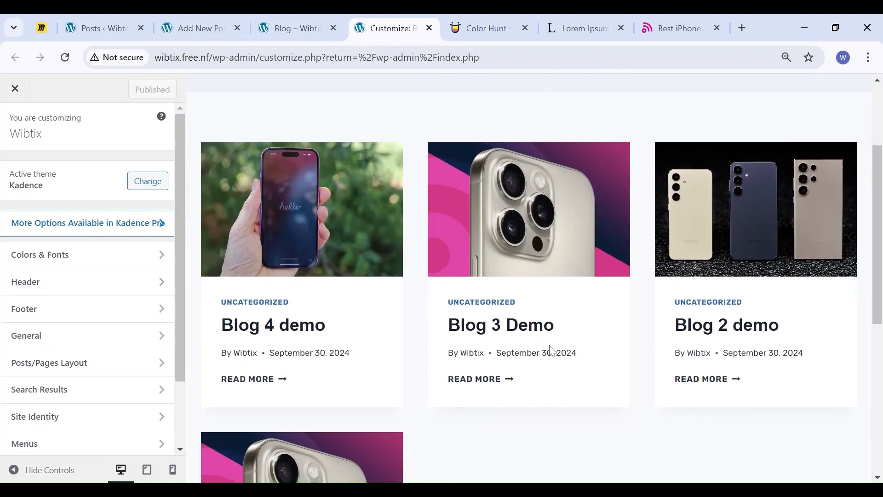
scroll(552, 348, up, 3)
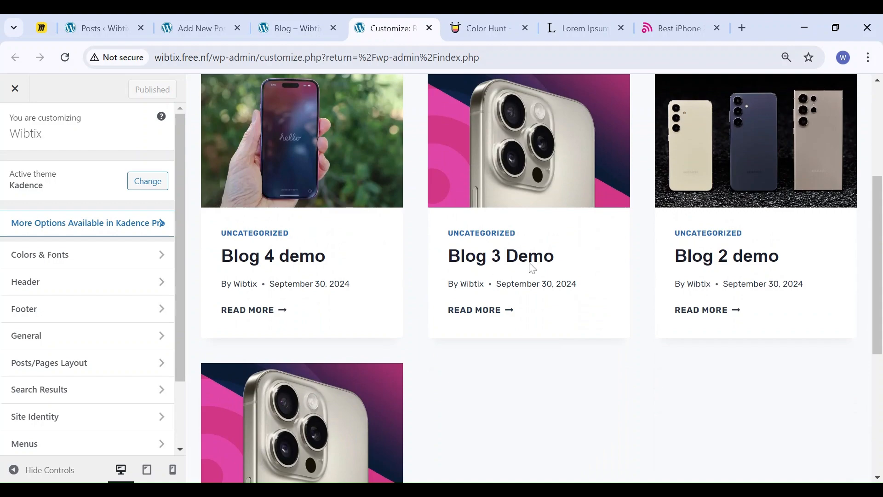
scroll(509, 313, down, 6)
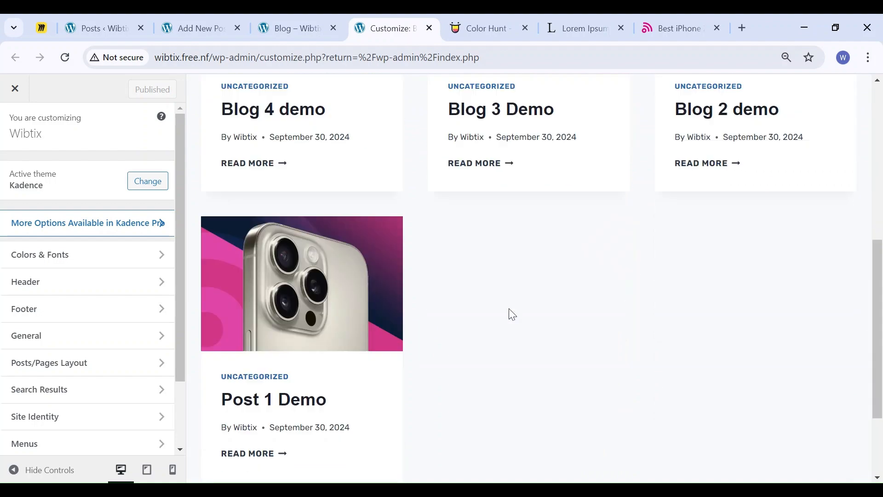
scroll(509, 313, up, 9)
- Try "Check" as the Readmore label of the archive layout's post items, and clear the label again
click(79, 363)
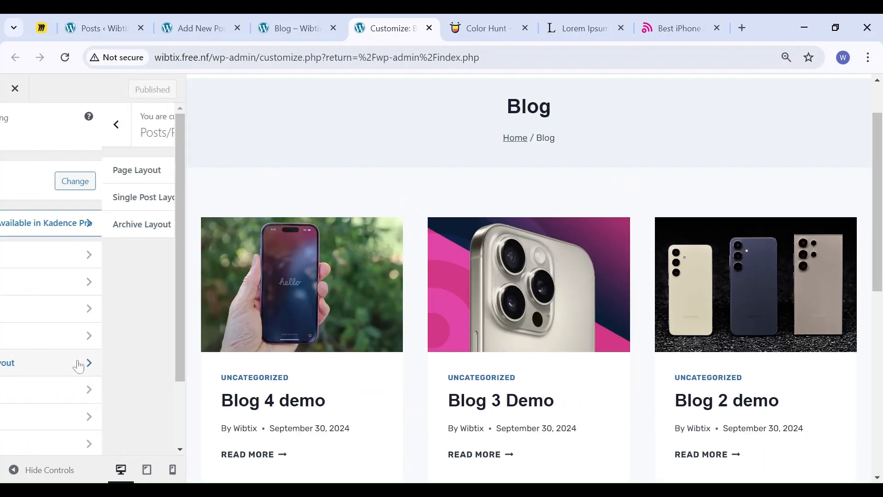
click(59, 224)
scroll(164, 289, down, 10)
scroll(165, 289, down, 4)
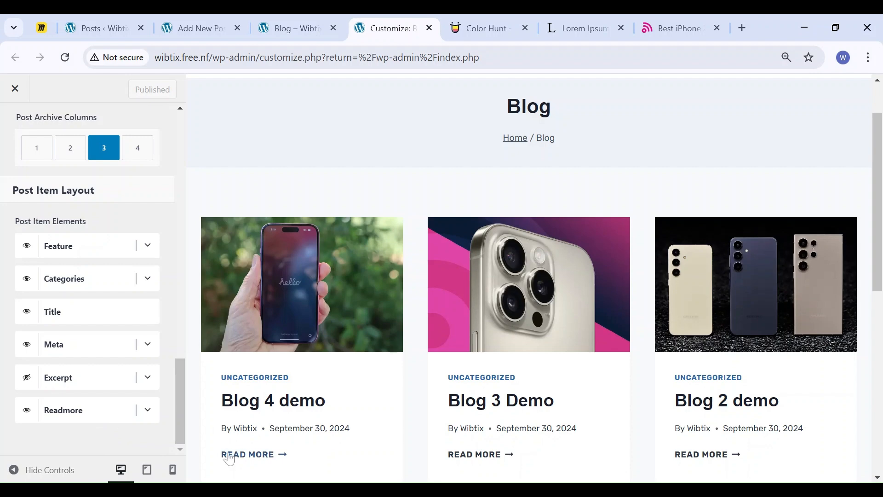
click(147, 411)
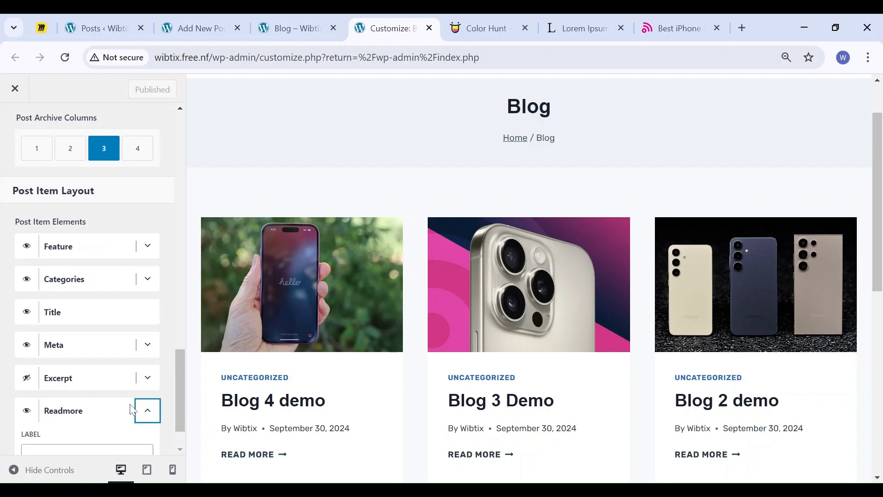
scroll(87, 421, down, 1)
click(88, 402)
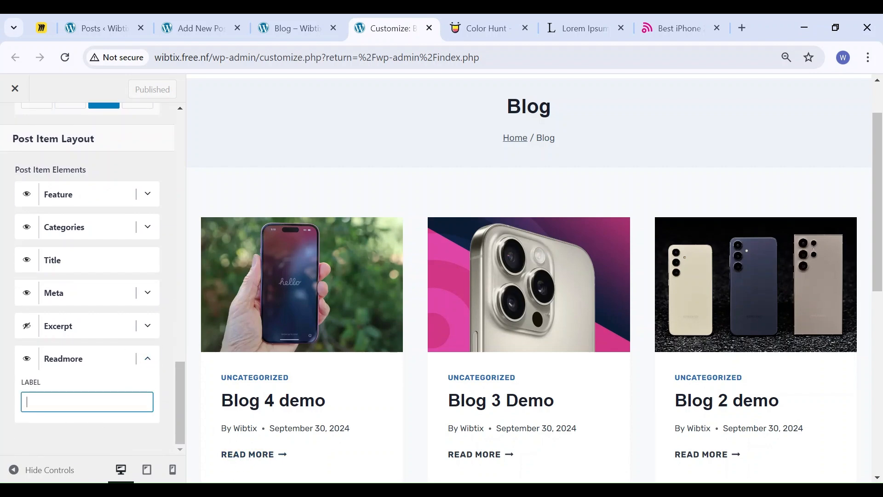
text(Check)
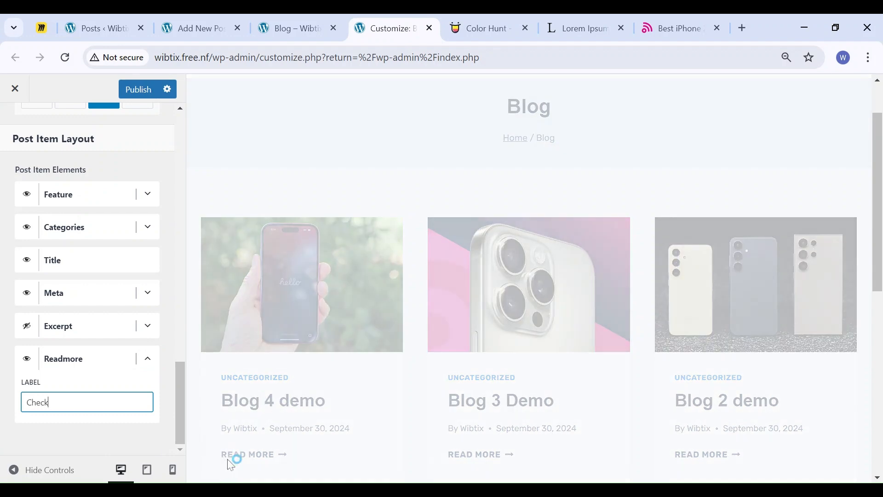
key(ctrl+a)
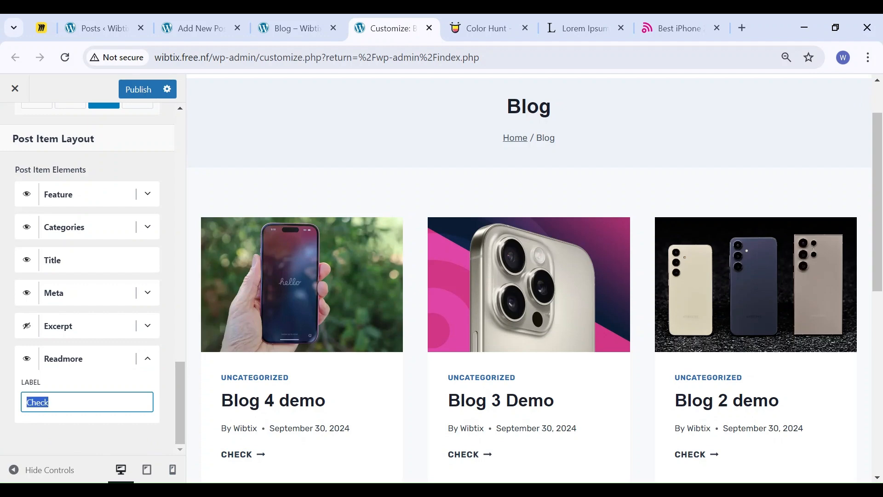
key(BackSpace)
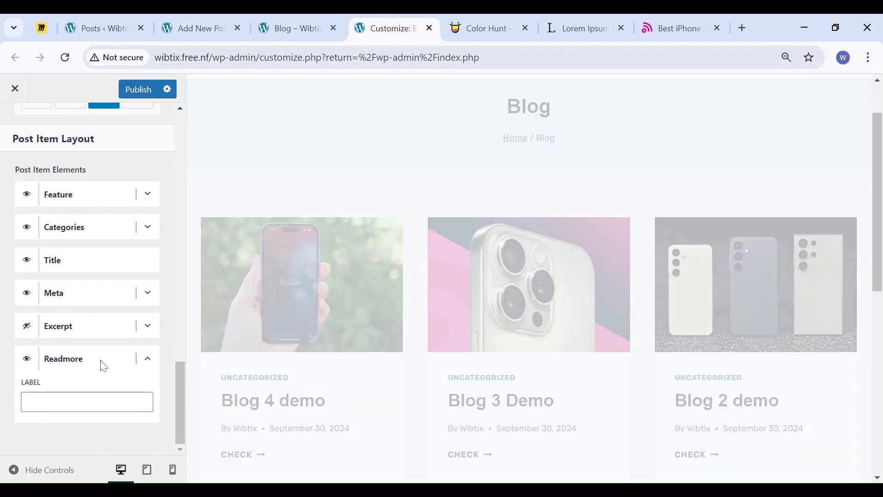
click(149, 363)
- Look through the archive layout's design options for title, background, border and post item styling, and return to the main customizer options
scroll(142, 363, up, 10)
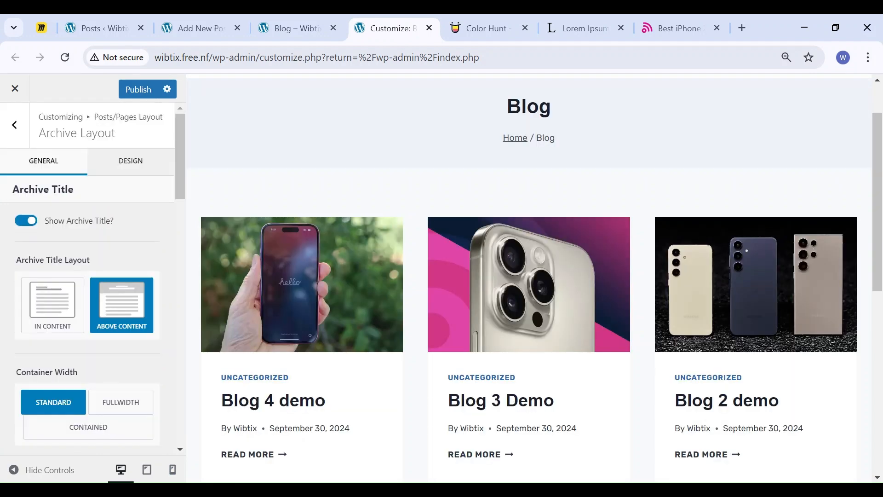
click(115, 161)
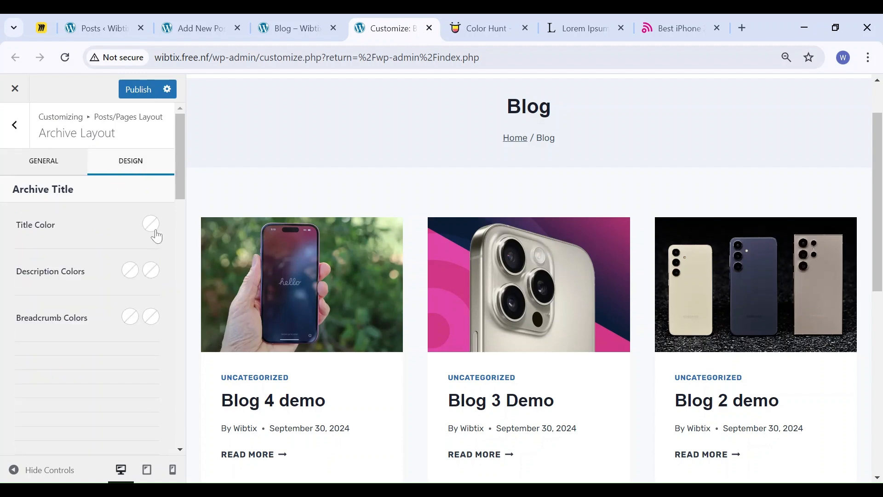
scroll(79, 331, down, 10)
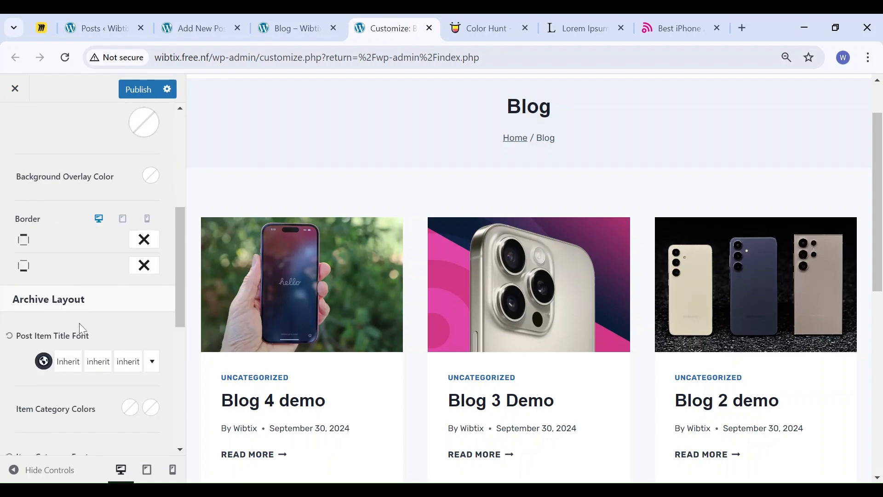
scroll(79, 331, up, 10)
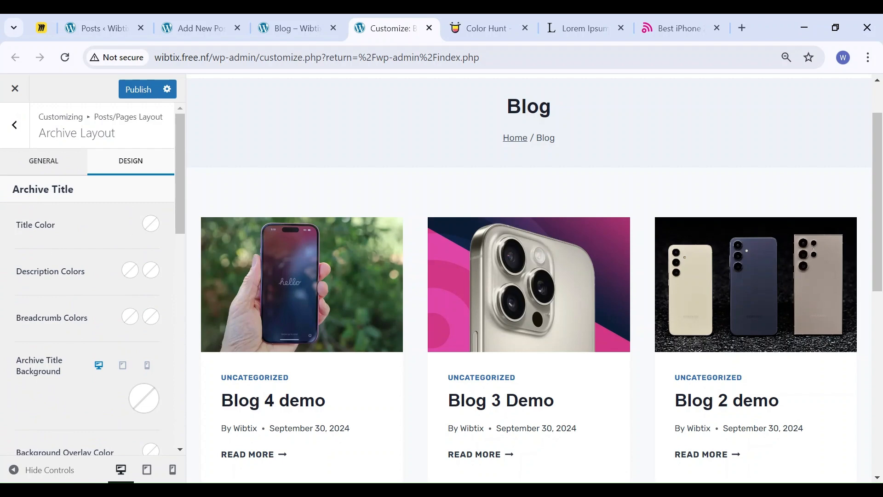
click(14, 120)
click(15, 134)
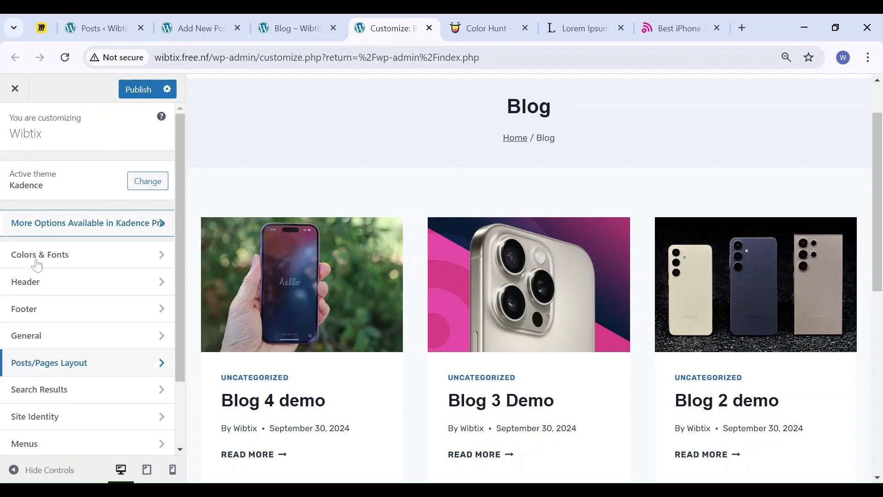
- Look through the site identity options for logo, logo layout, site title and tagline, and return to the main customizer options
scroll(72, 350, down, 2)
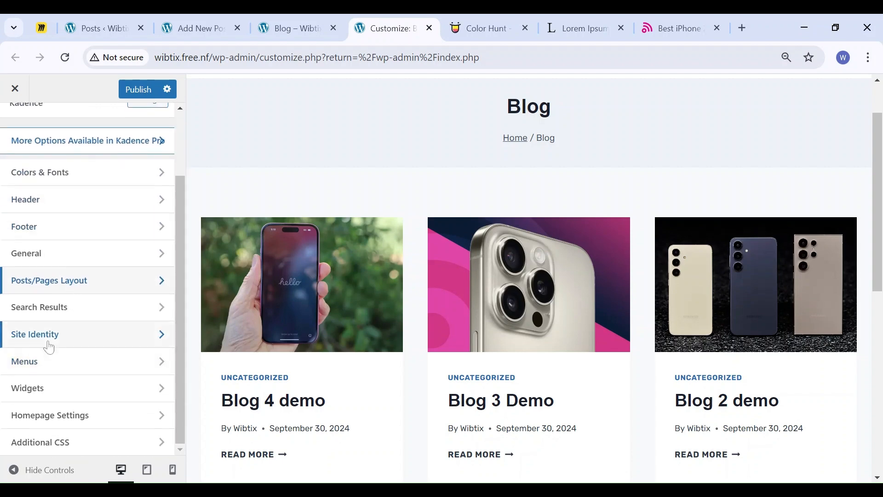
click(67, 333)
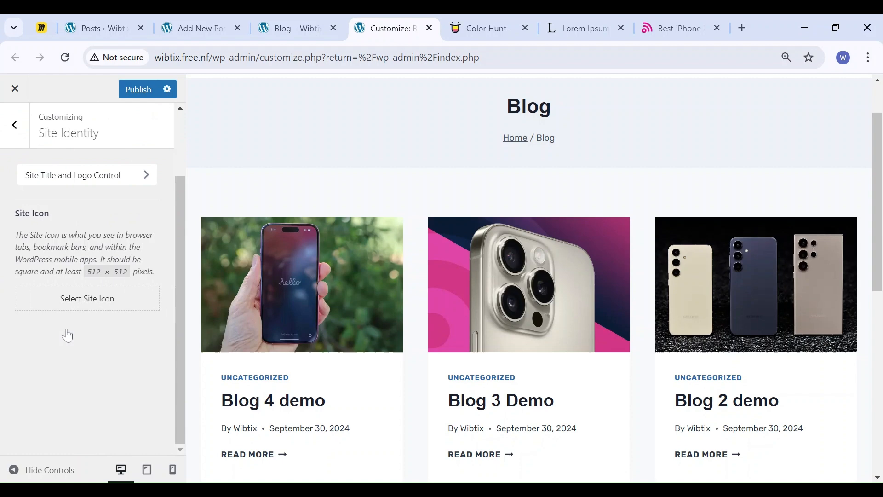
click(69, 181)
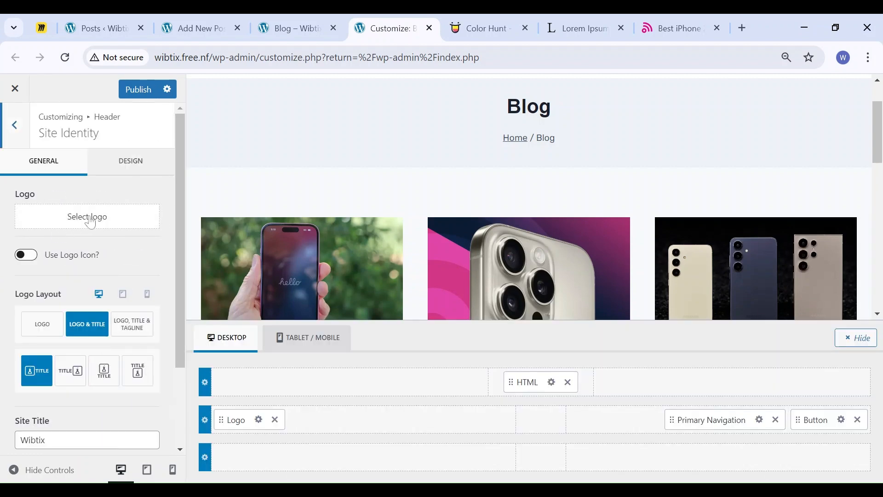
click(90, 221)
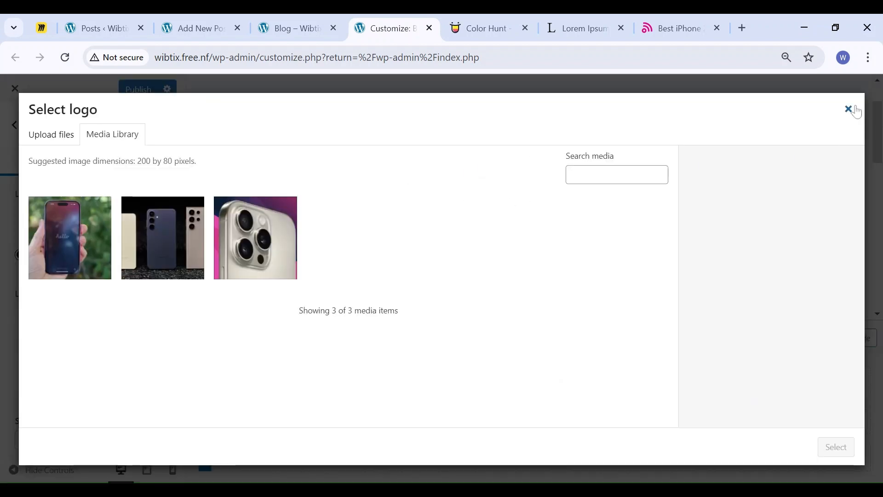
click(848, 109)
scroll(92, 353, down, 3)
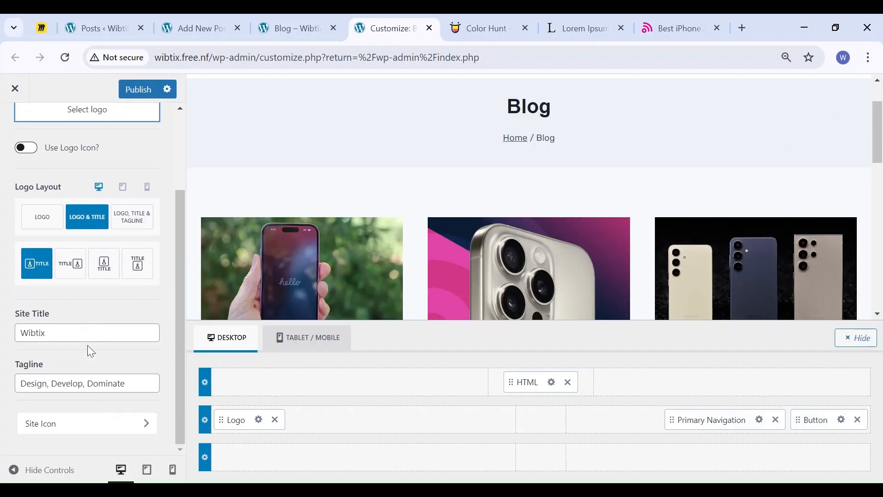
scroll(84, 420, up, 3)
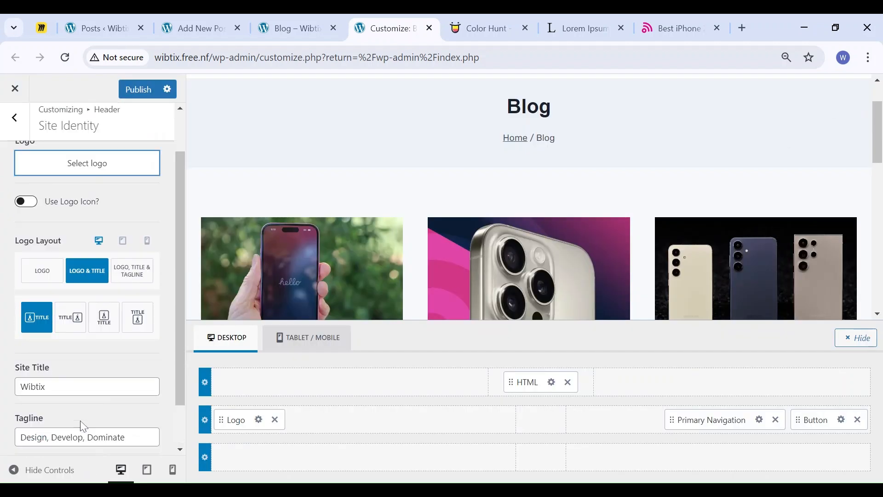
click(7, 137)
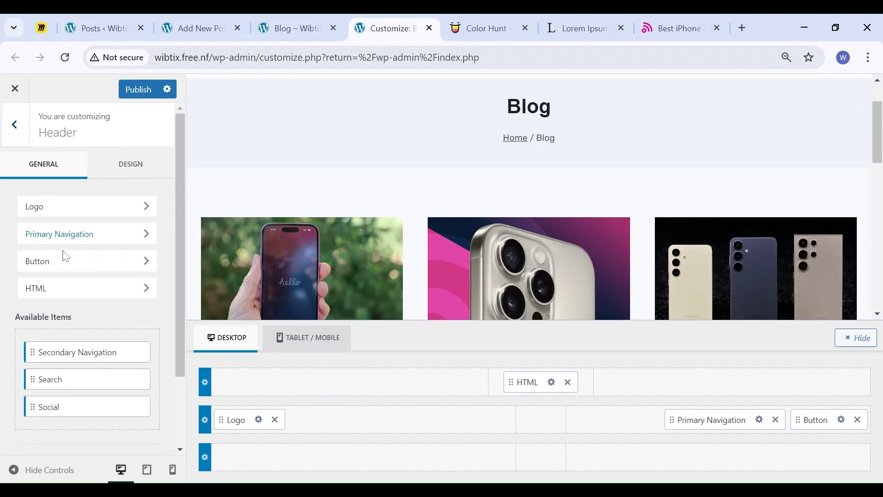
click(29, 130)
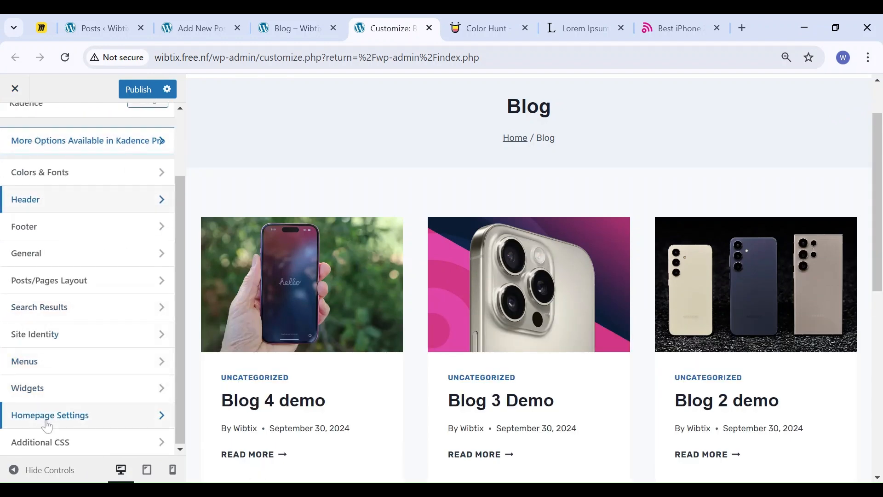
- Check which pages are assigned as homepage and posts page in the homepage settings, and return to the main customizer options
click(64, 419)
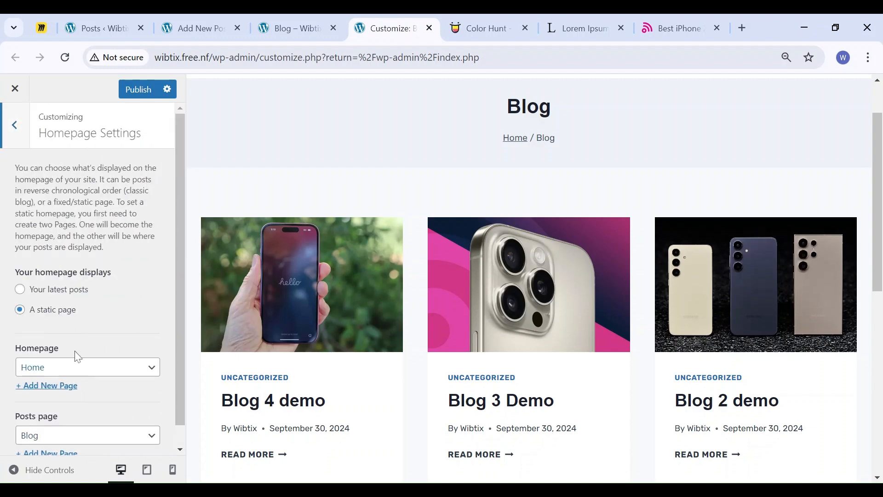
scroll(76, 359, down, 1)
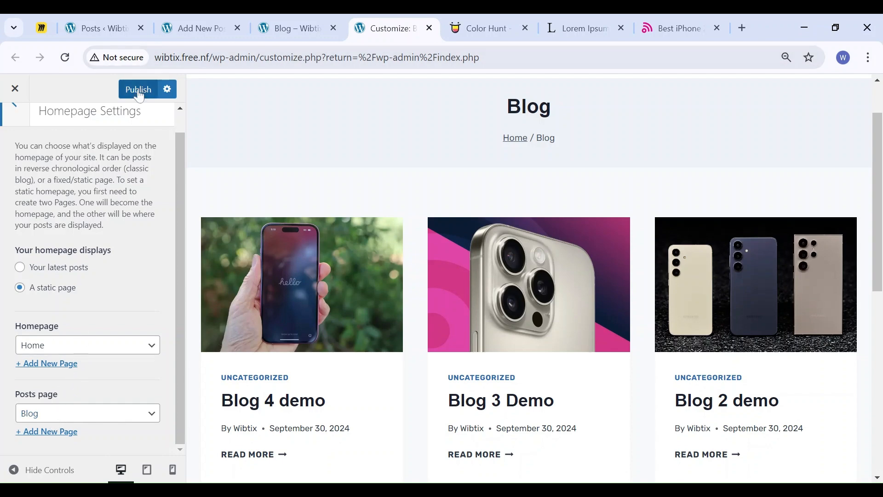
scroll(65, 145, up, 1)
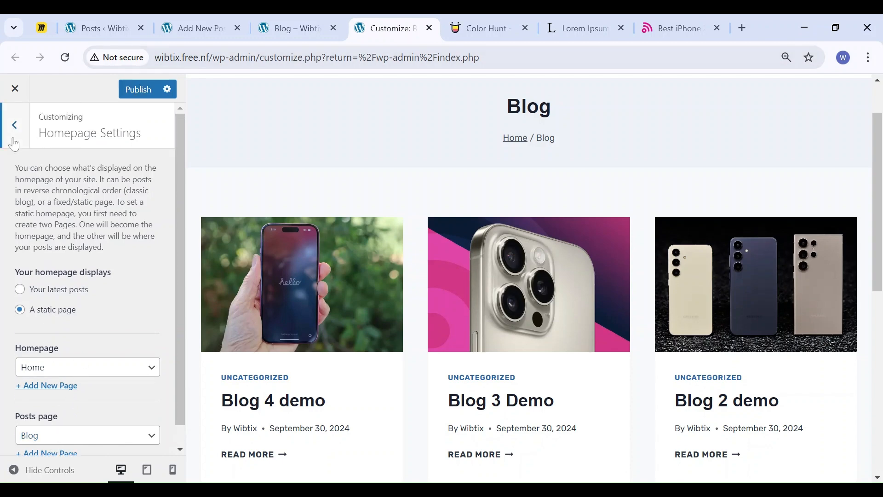
click(14, 124)
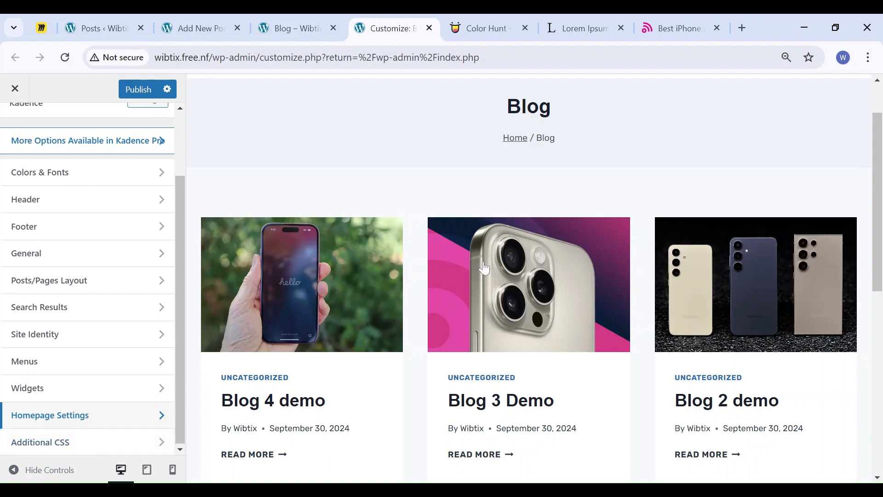
scroll(424, 262, down, 3)
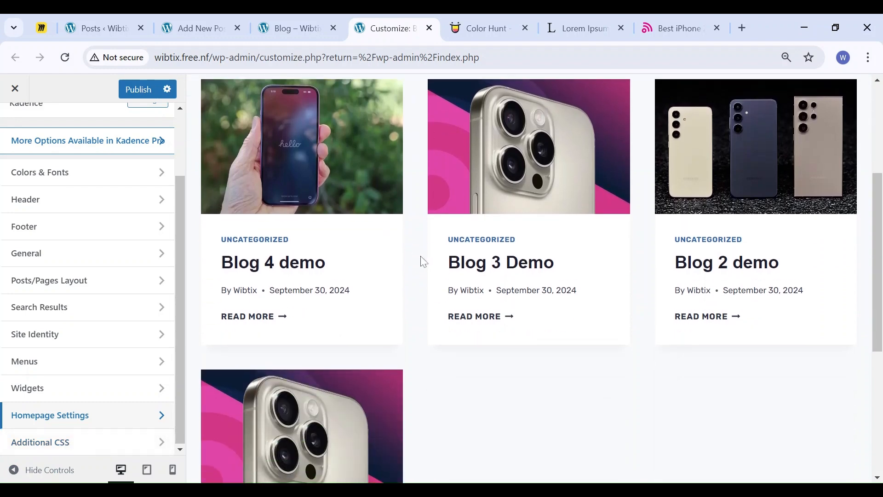